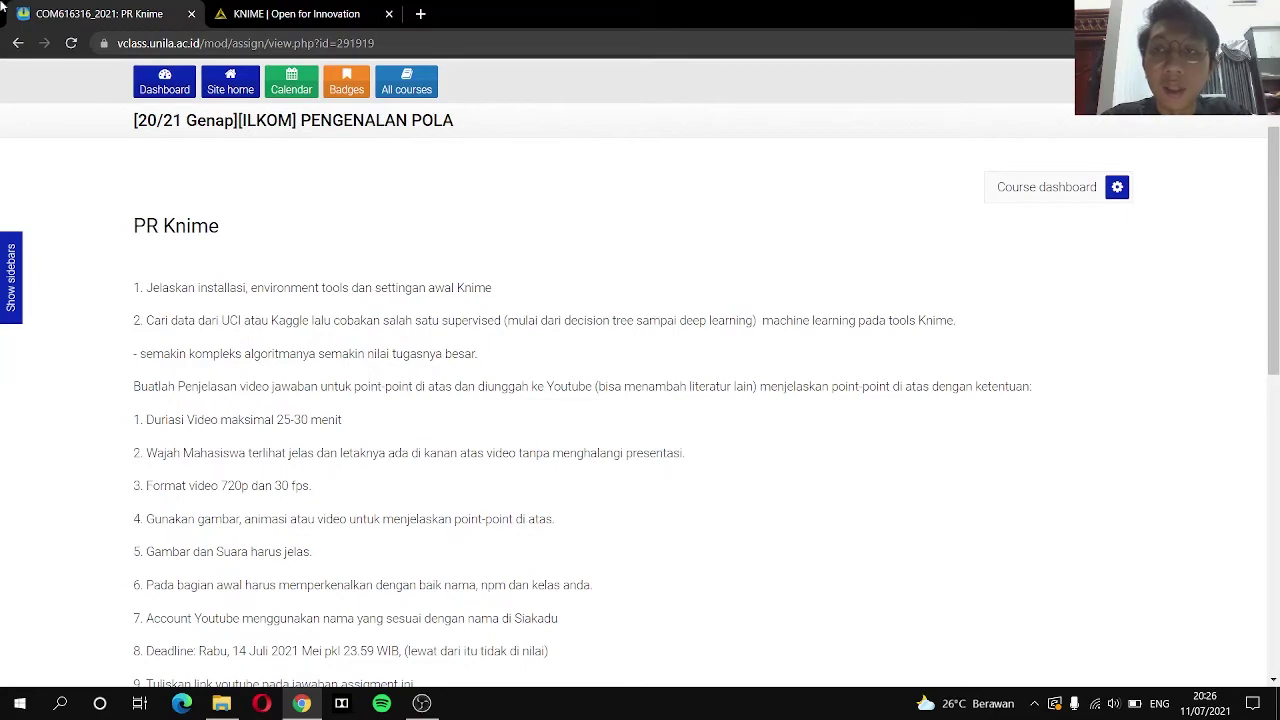
Open the Downloads page of the KNIME website and review the registration form for help and updates
left_click(285, 7)
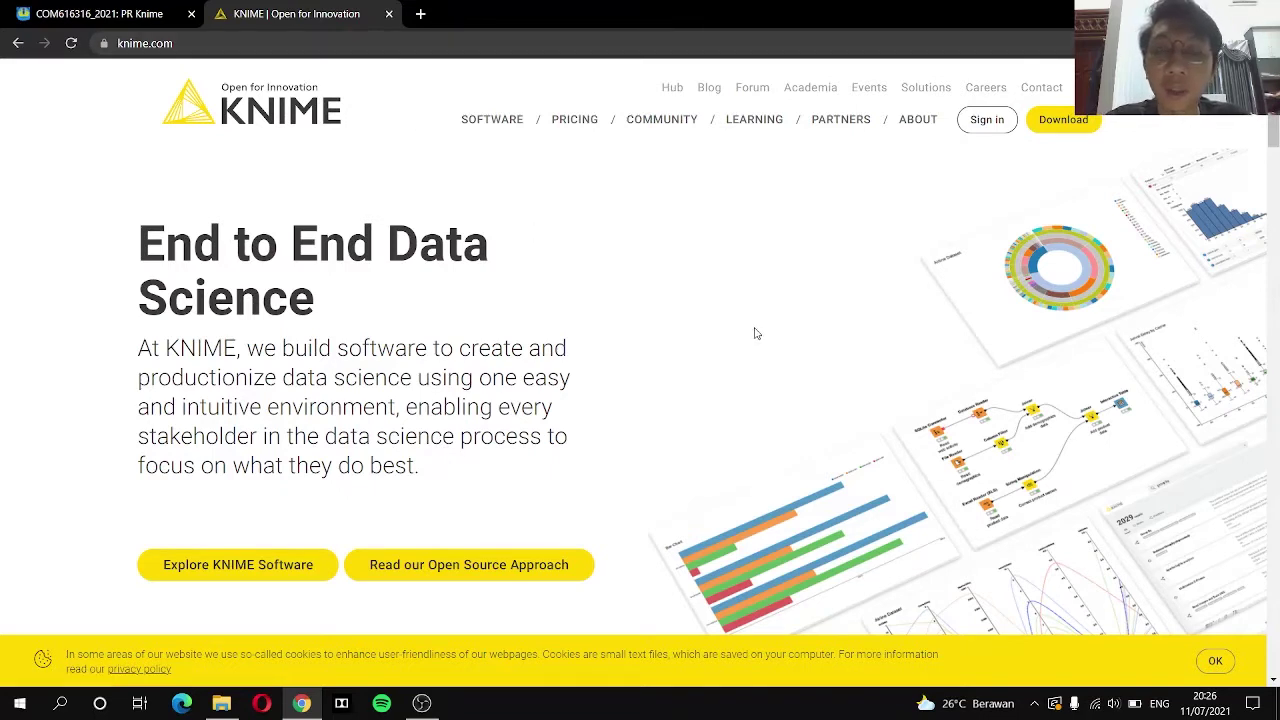
left_click(1077, 136)
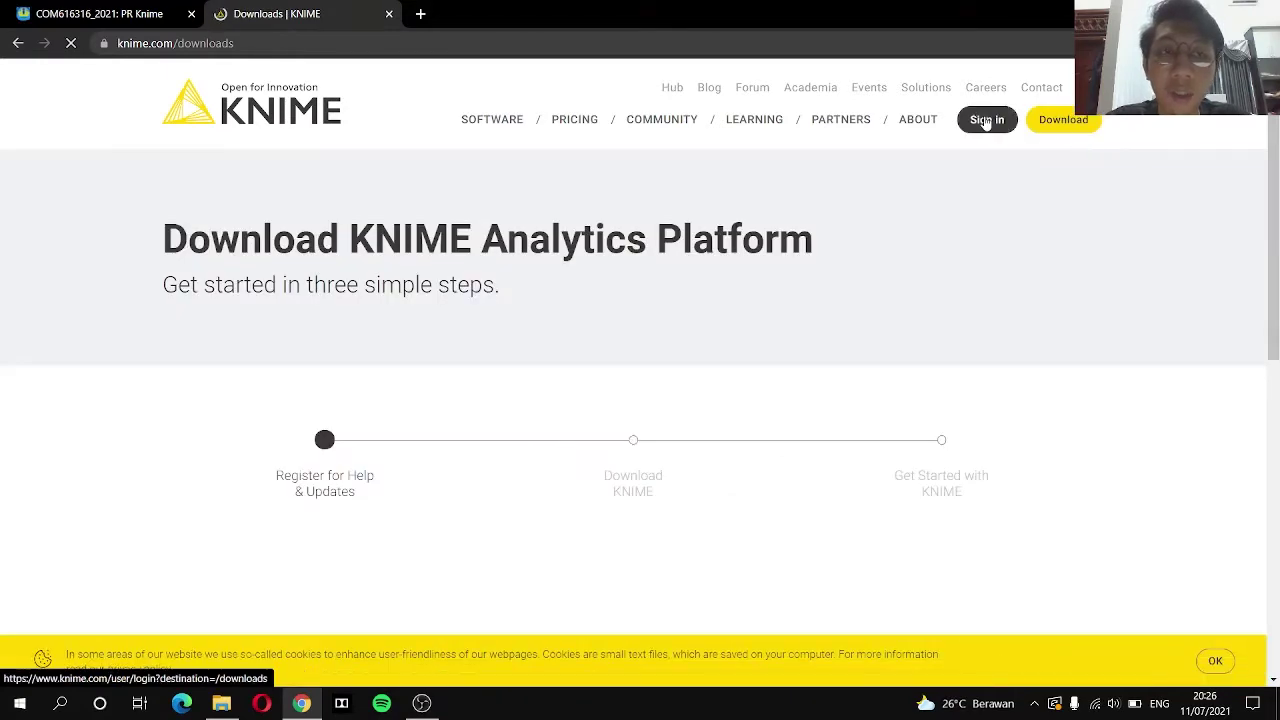
scroll(857, 257, "down", 2)
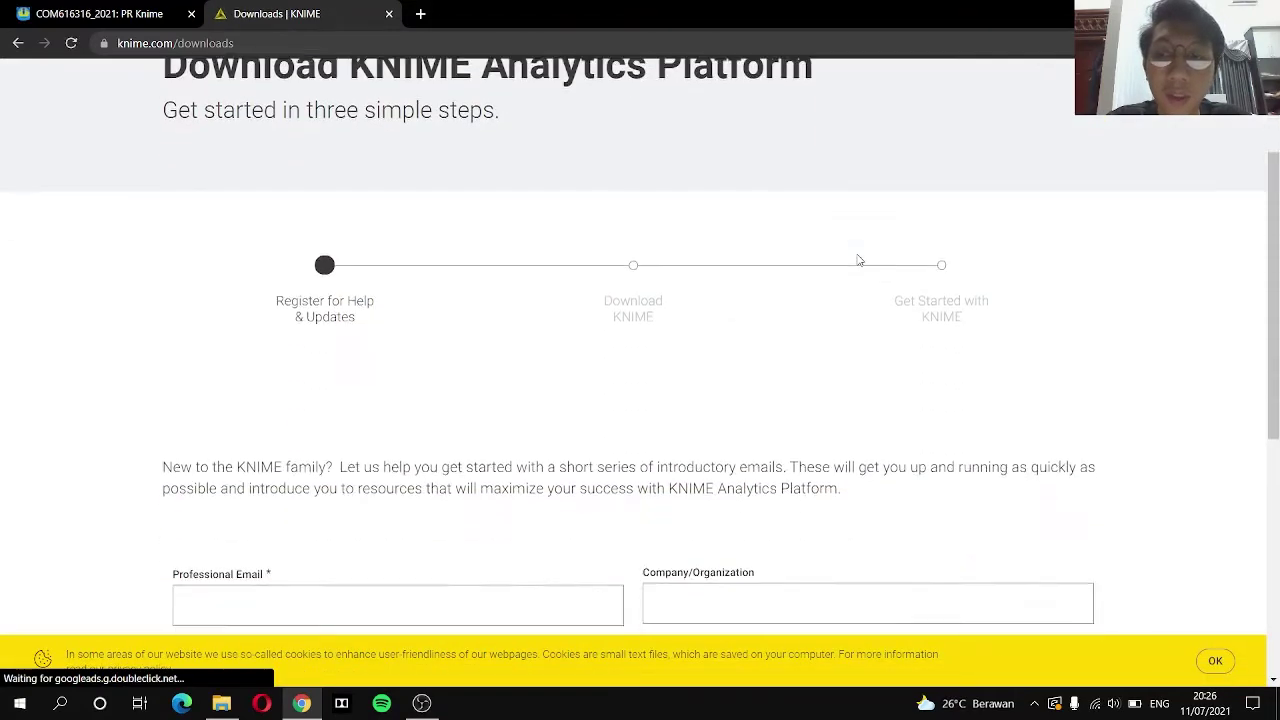
scroll(857, 260, "down", 1)
scroll(857, 260, "down", 2)
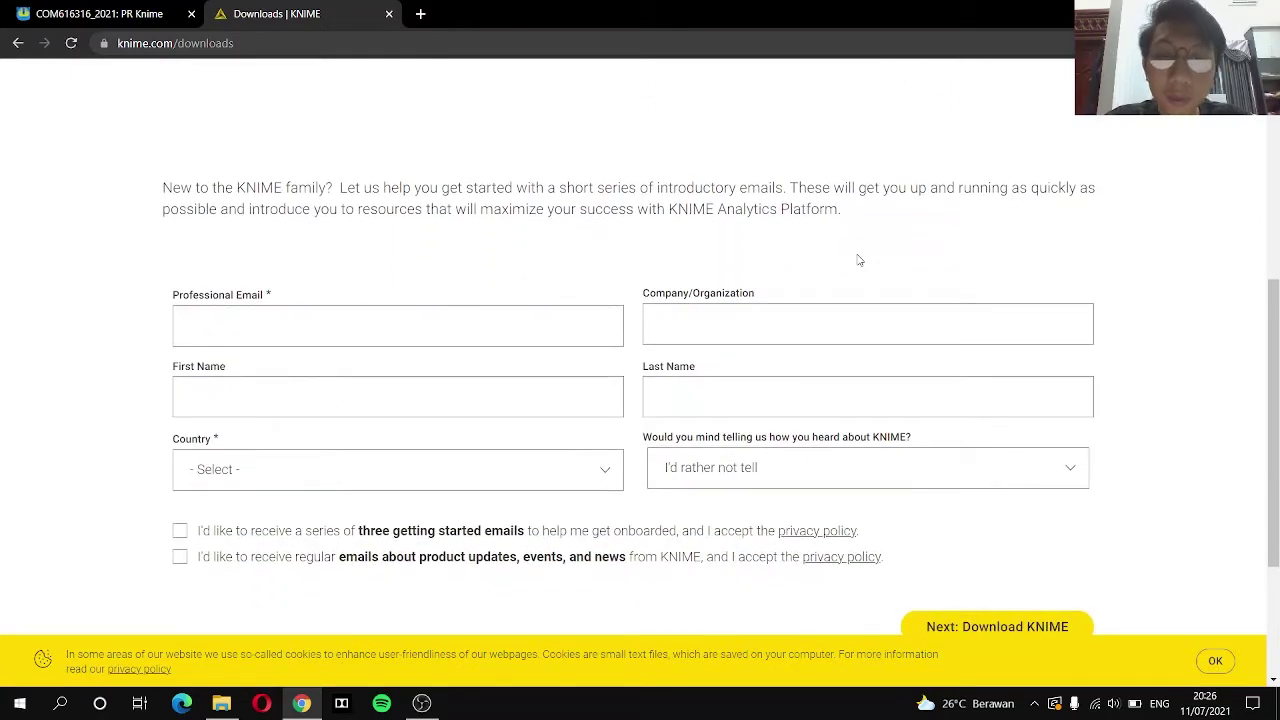
scroll(857, 260, "up", 1)
scroll(857, 260, "up", 1)
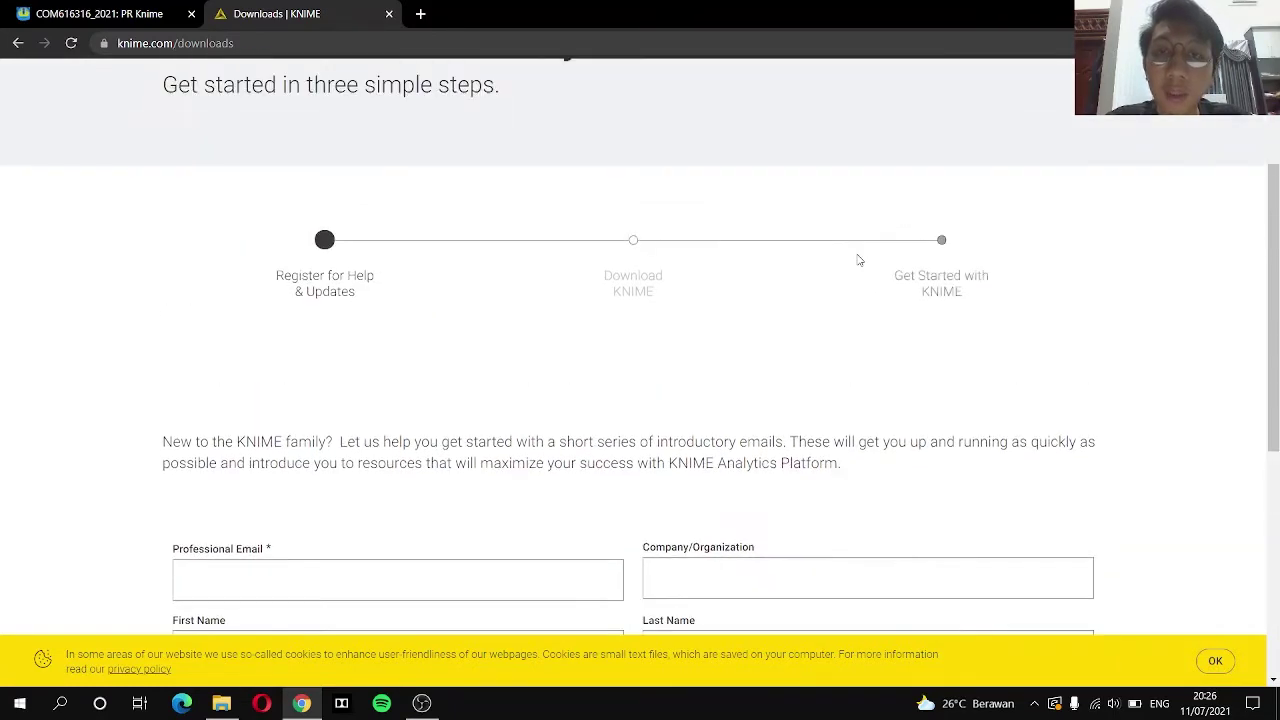
Review the Download KNIME page's latest version and Windows installers, and open the Get Started with KNIME stage
left_click(646, 279)
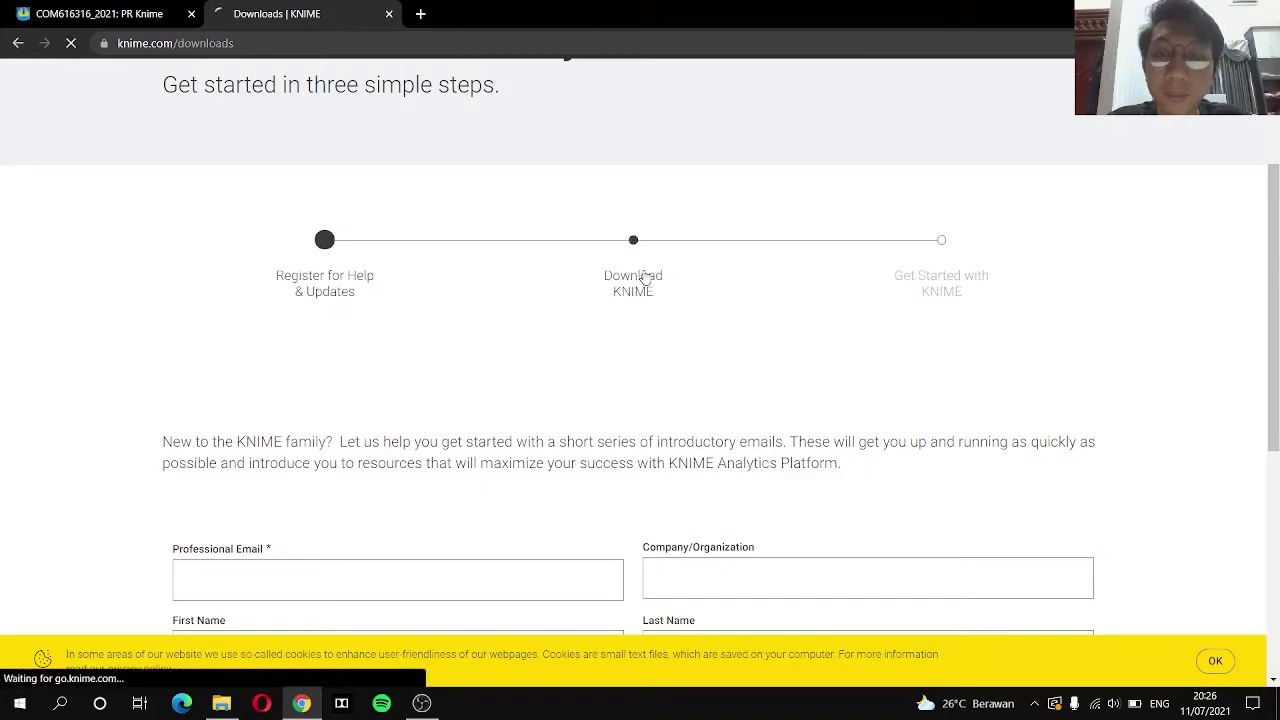
scroll(575, 367, "down", 4)
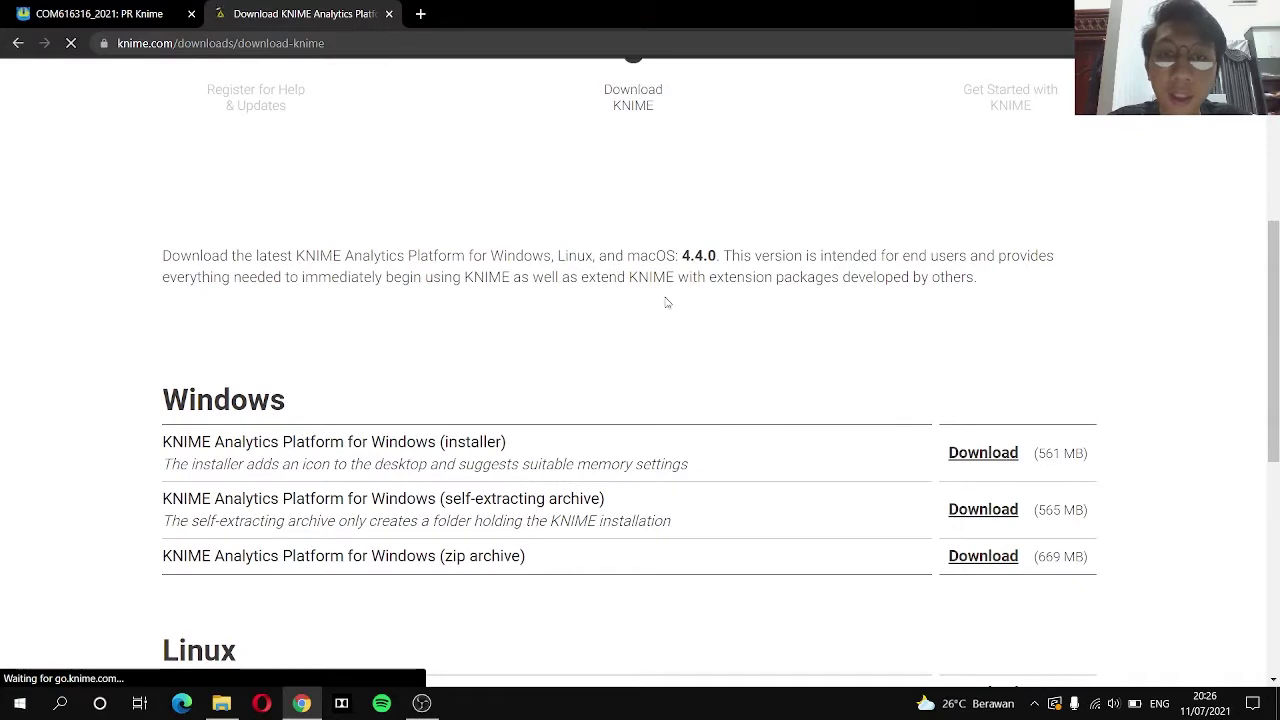
double_click(698, 255)
scroll(752, 192, "up", 1)
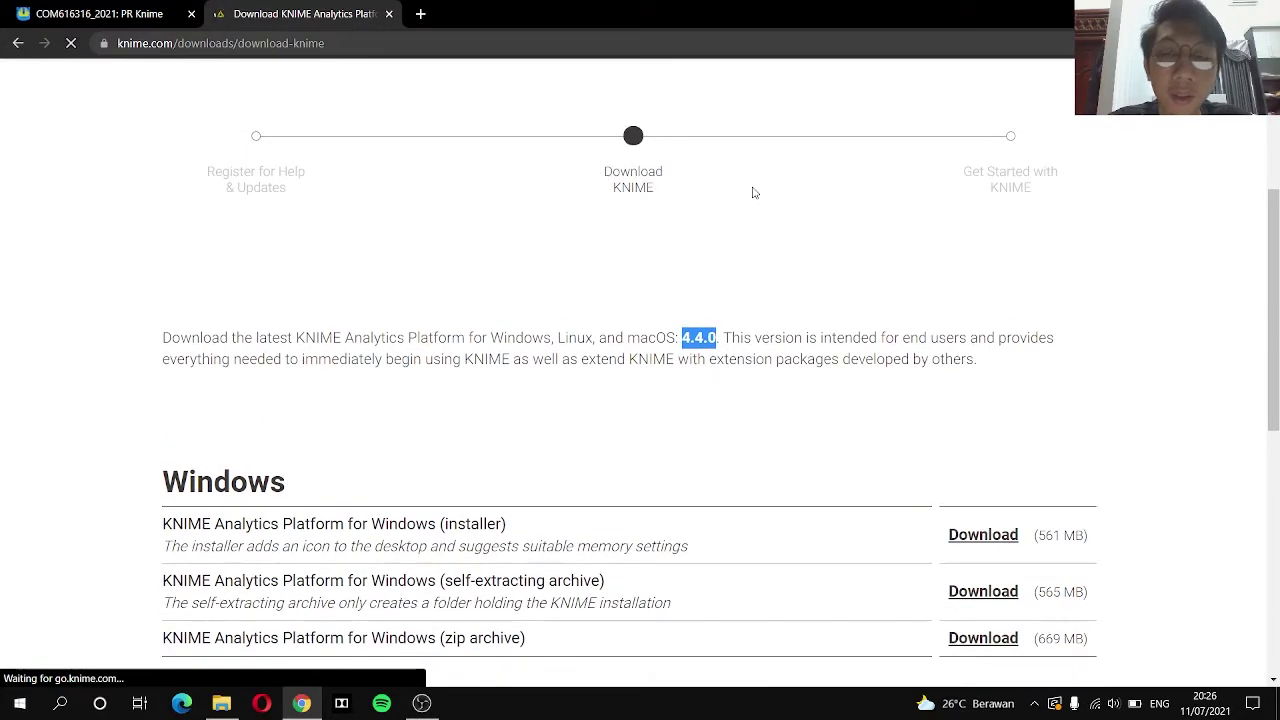
left_click(1003, 171)
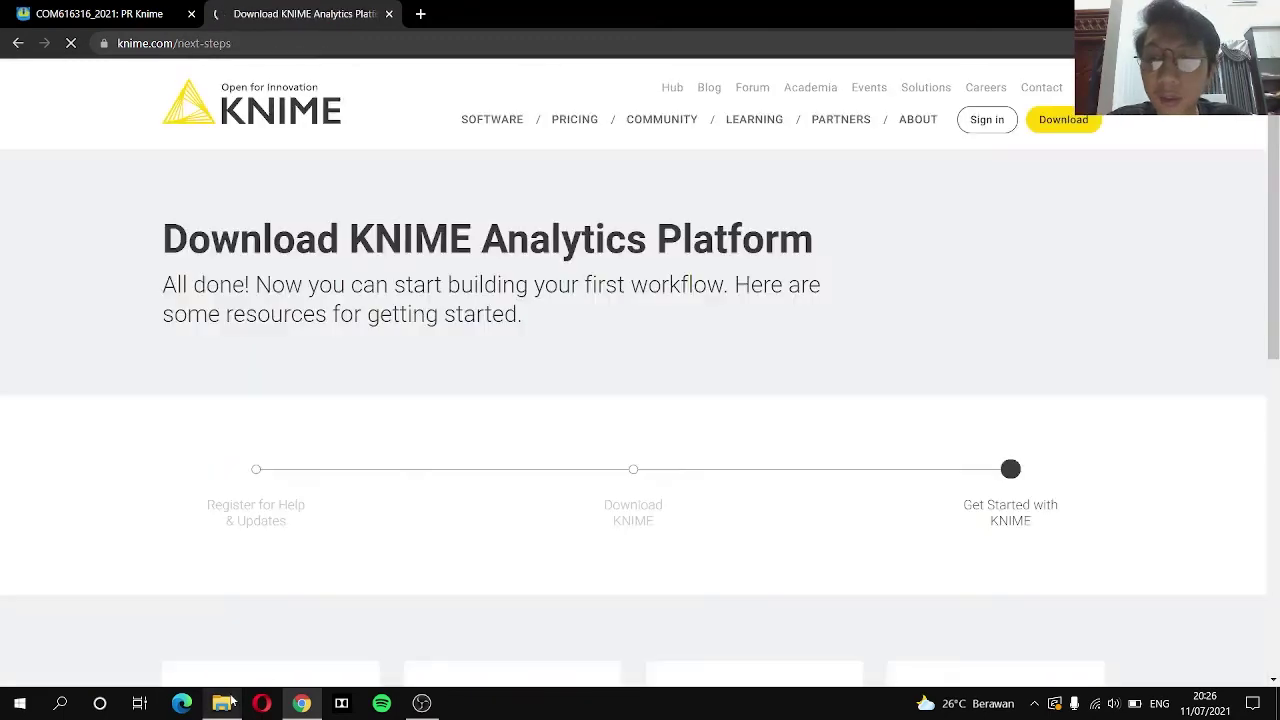
Run KNIME 4.4.0 Installer (64bit).exe from the Downloads folder on drive D and allow it to start
left_click(221, 703)
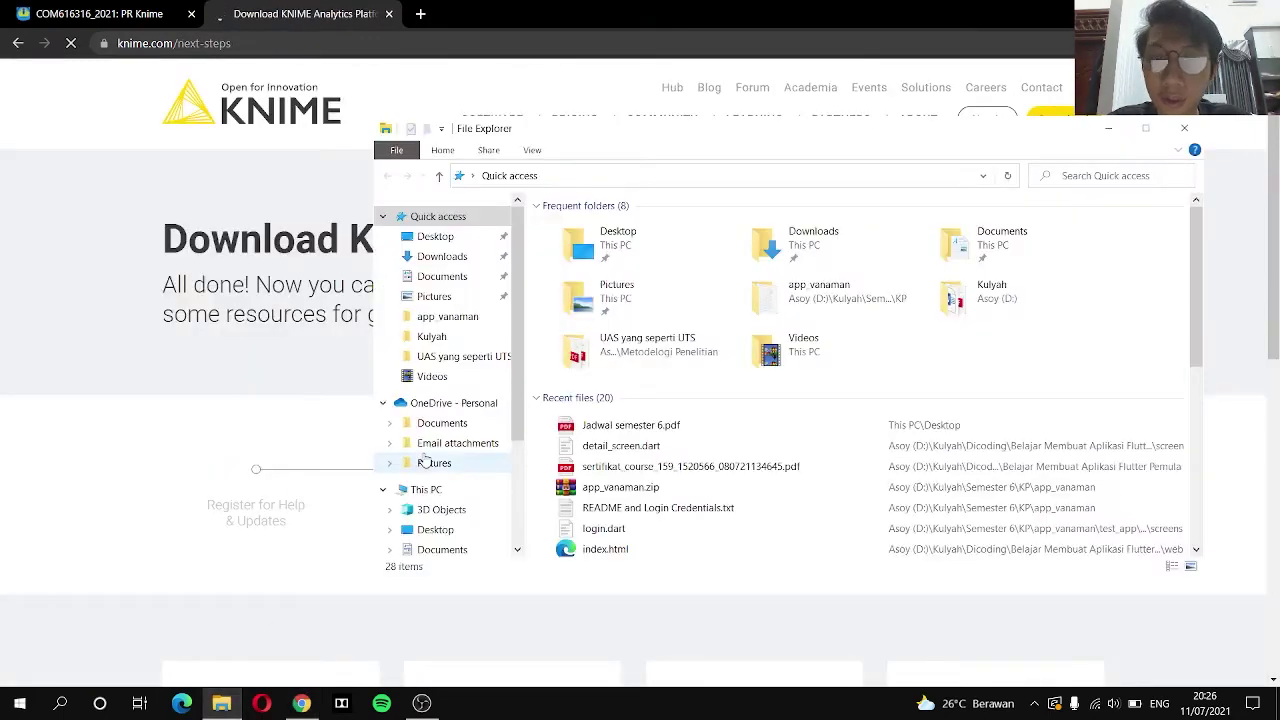
scroll(425, 462, "down", 3)
left_click(463, 497)
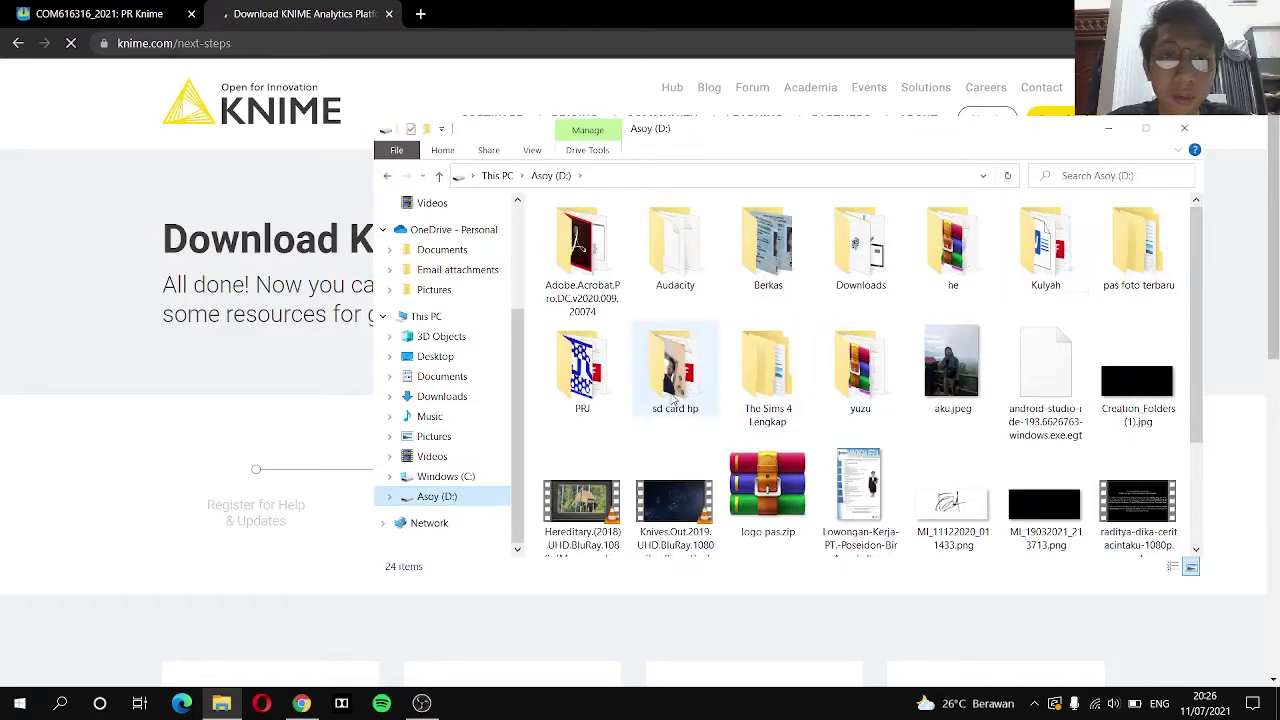
double_click(828, 221)
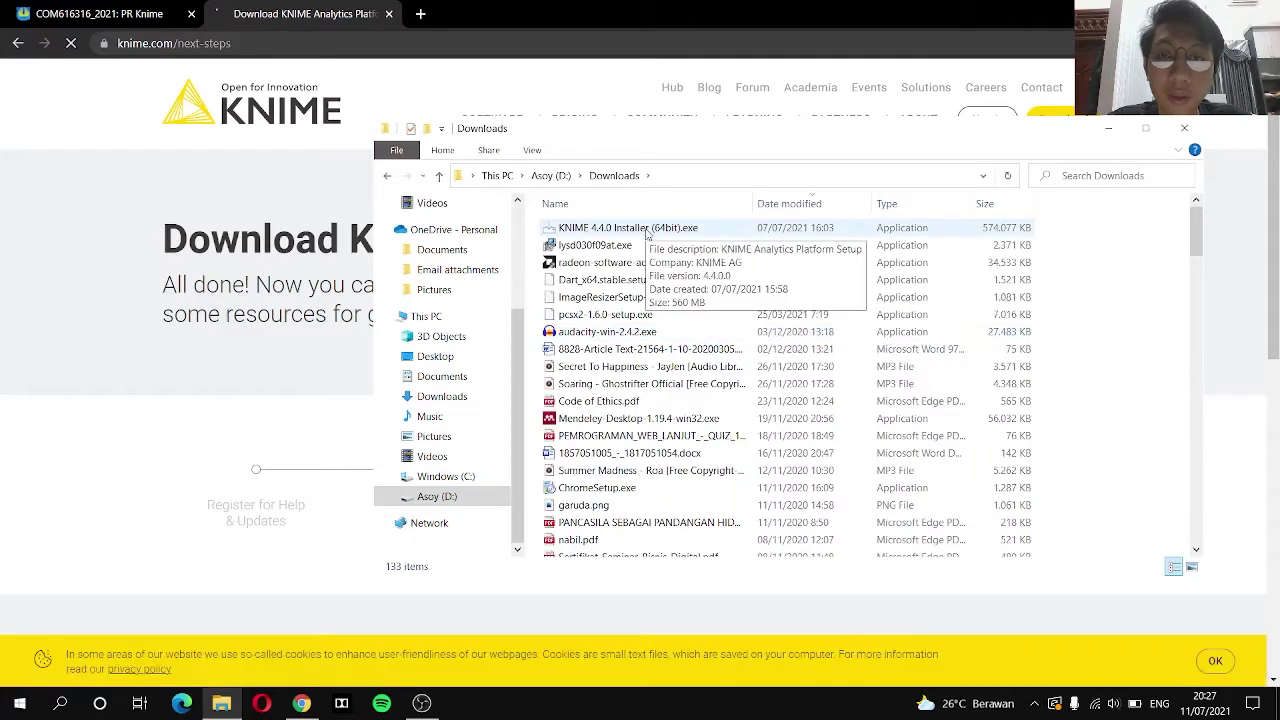
double_click(648, 229)
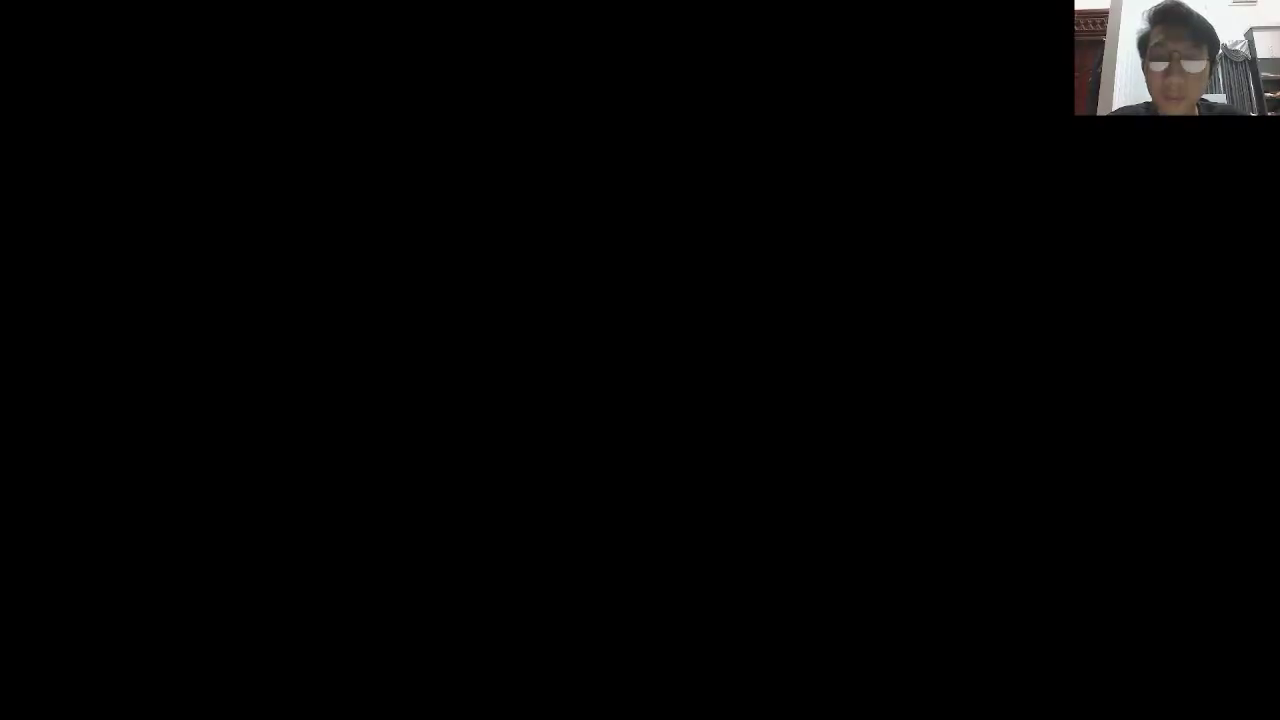
left_click(565, 468)
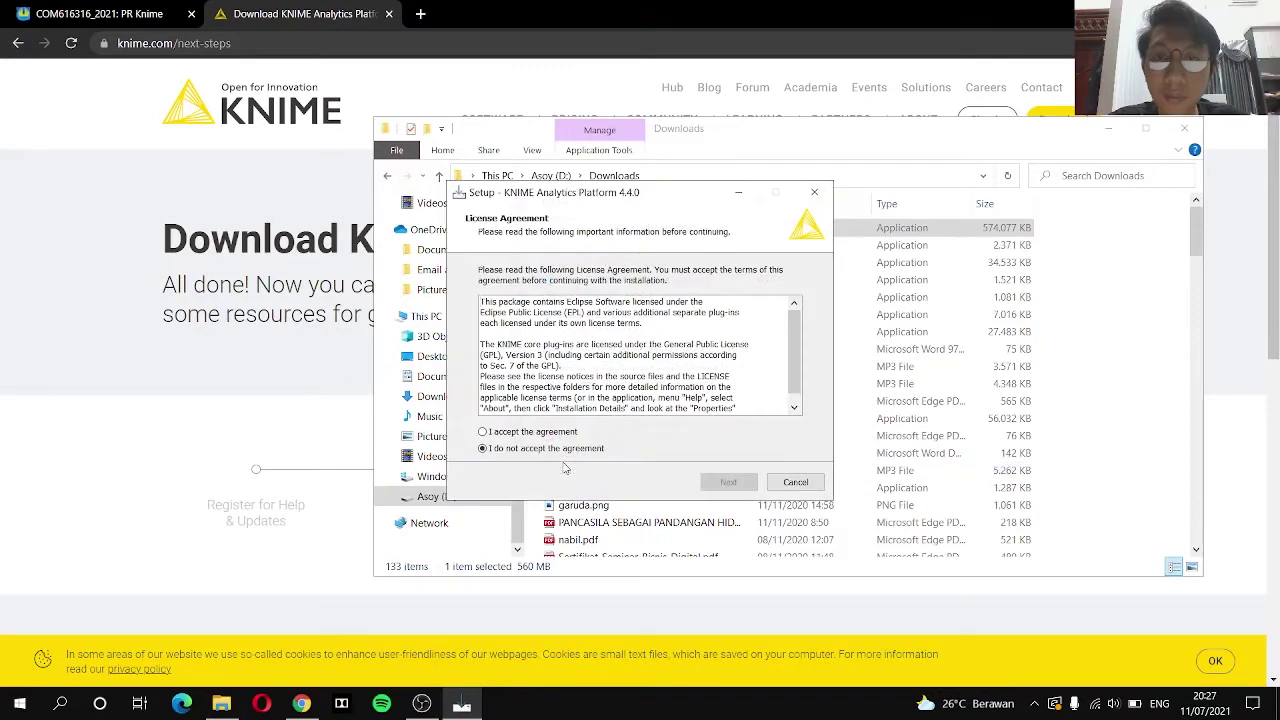
Accept the license agreement and keep the default destination C:\Program Files\KNIME, Start Menu folder KNIME and all additional tasks
left_click(555, 434)
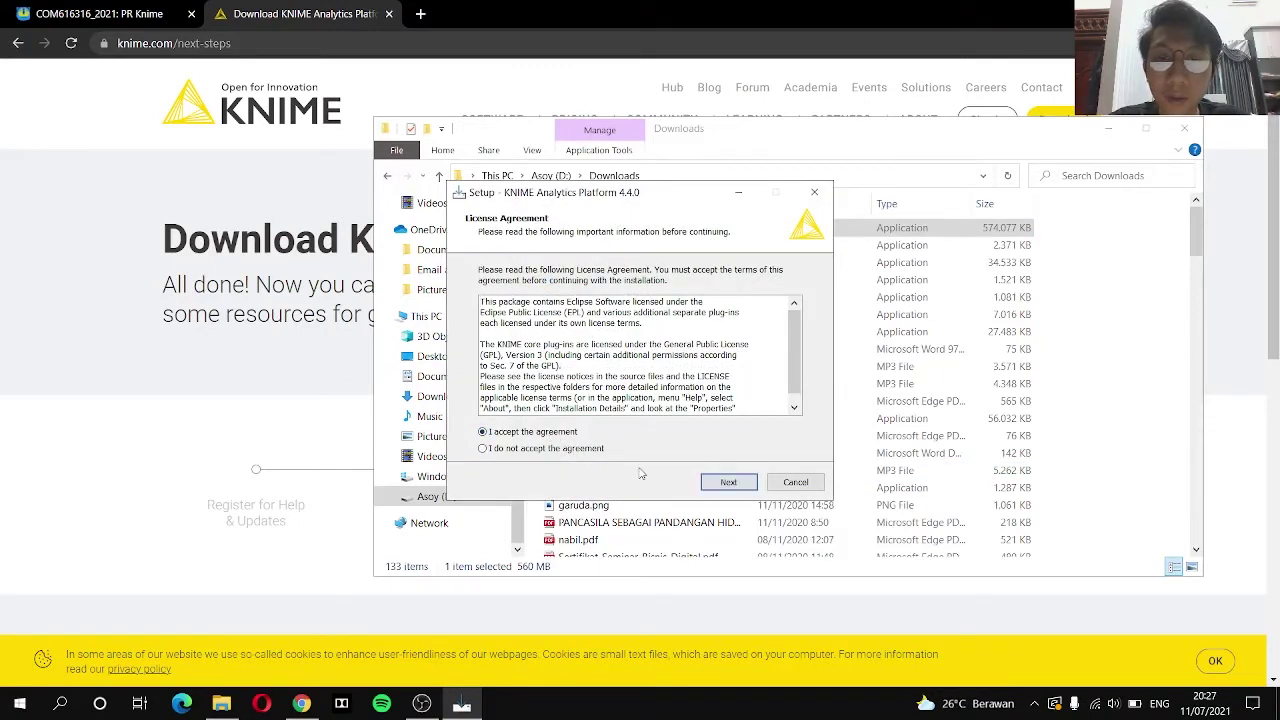
left_click(717, 487)
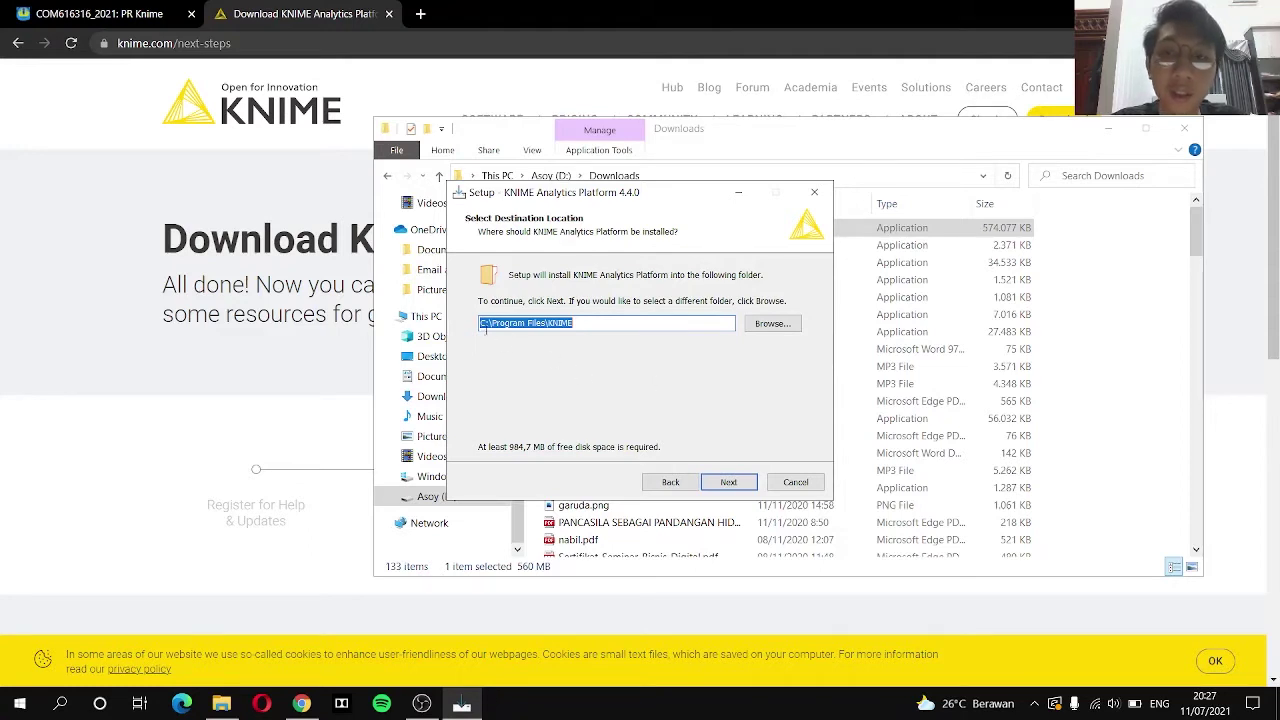
left_click(717, 487)
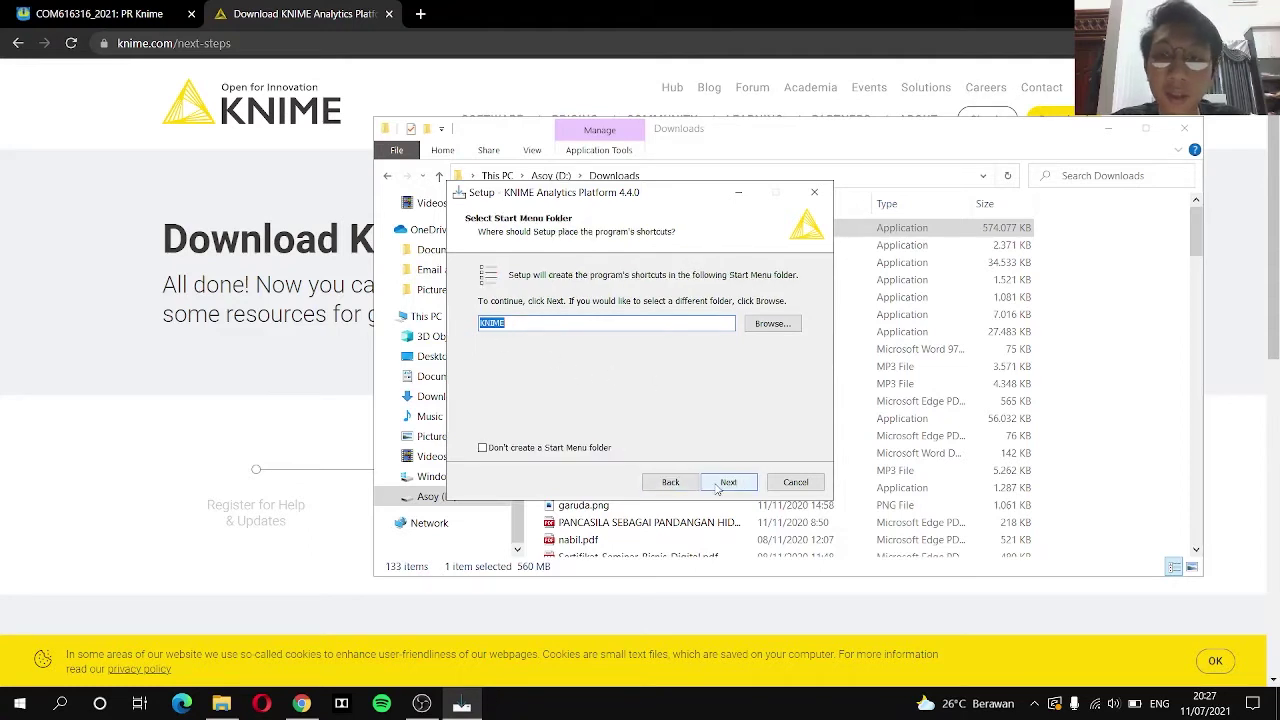
left_click(728, 483)
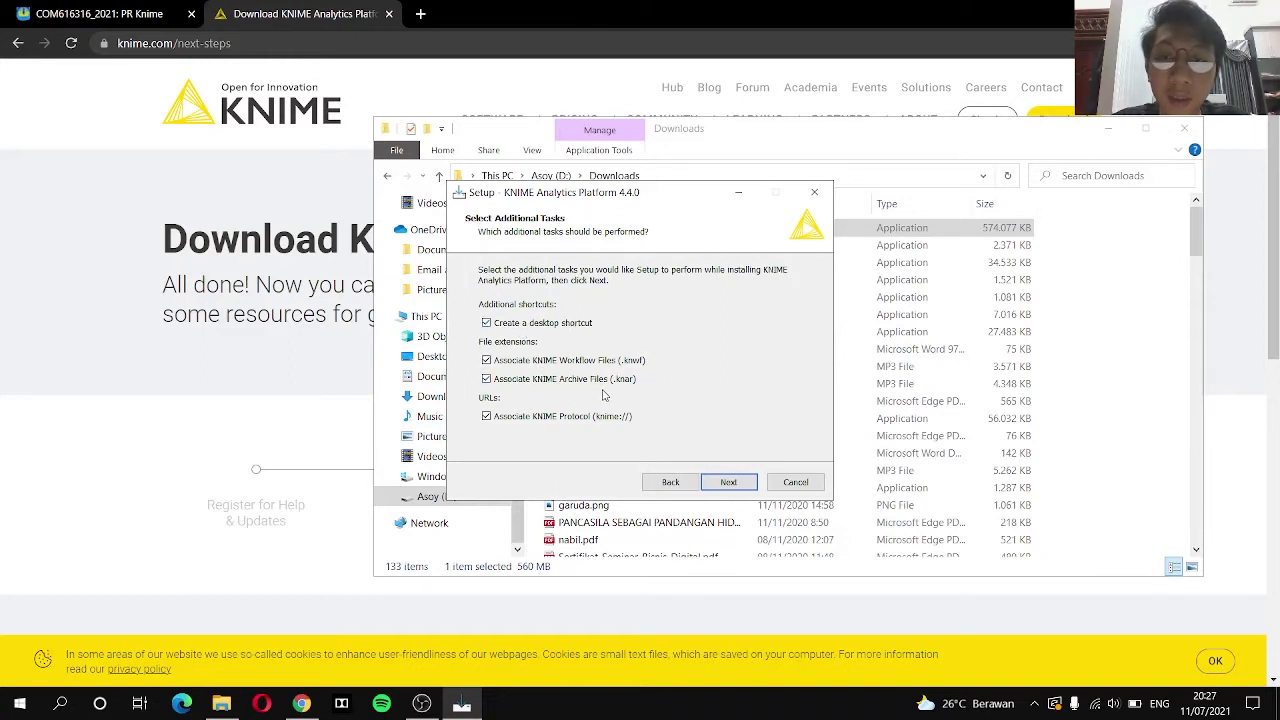
left_click(731, 482)
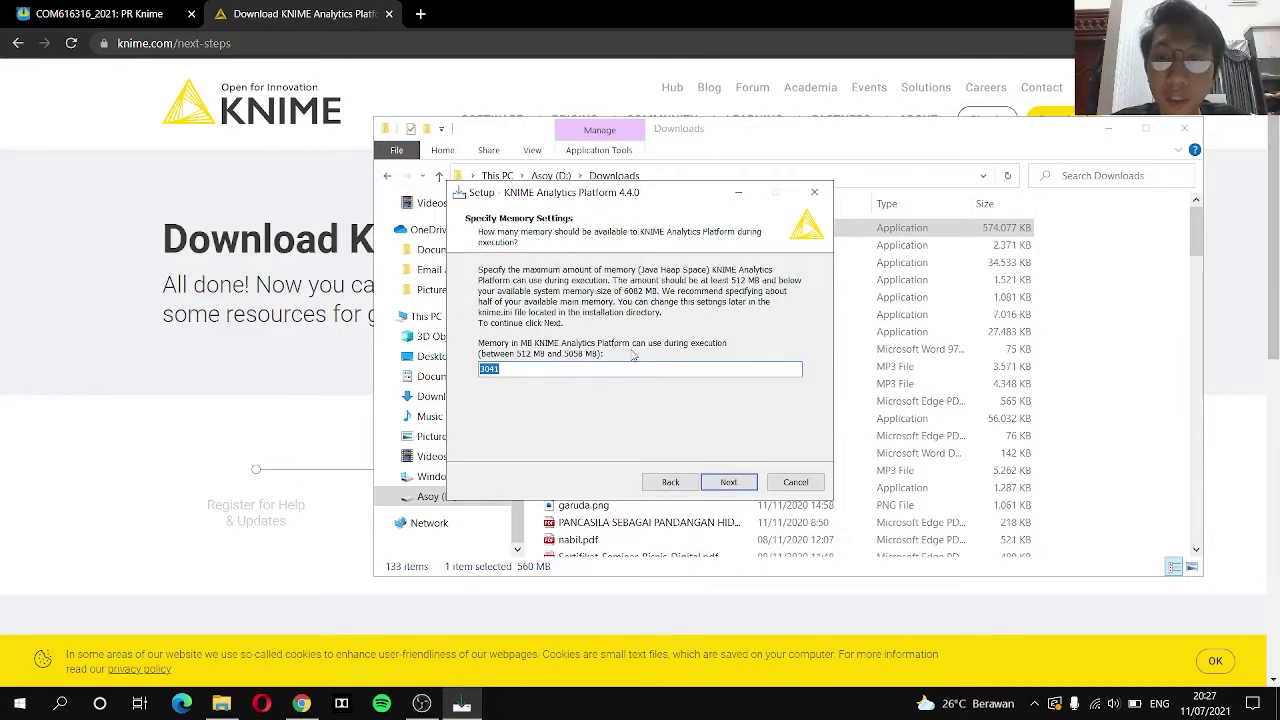
Keep the suggested memory limit of 3041 MB and install KNIME Analytics Platform
left_click(614, 372)
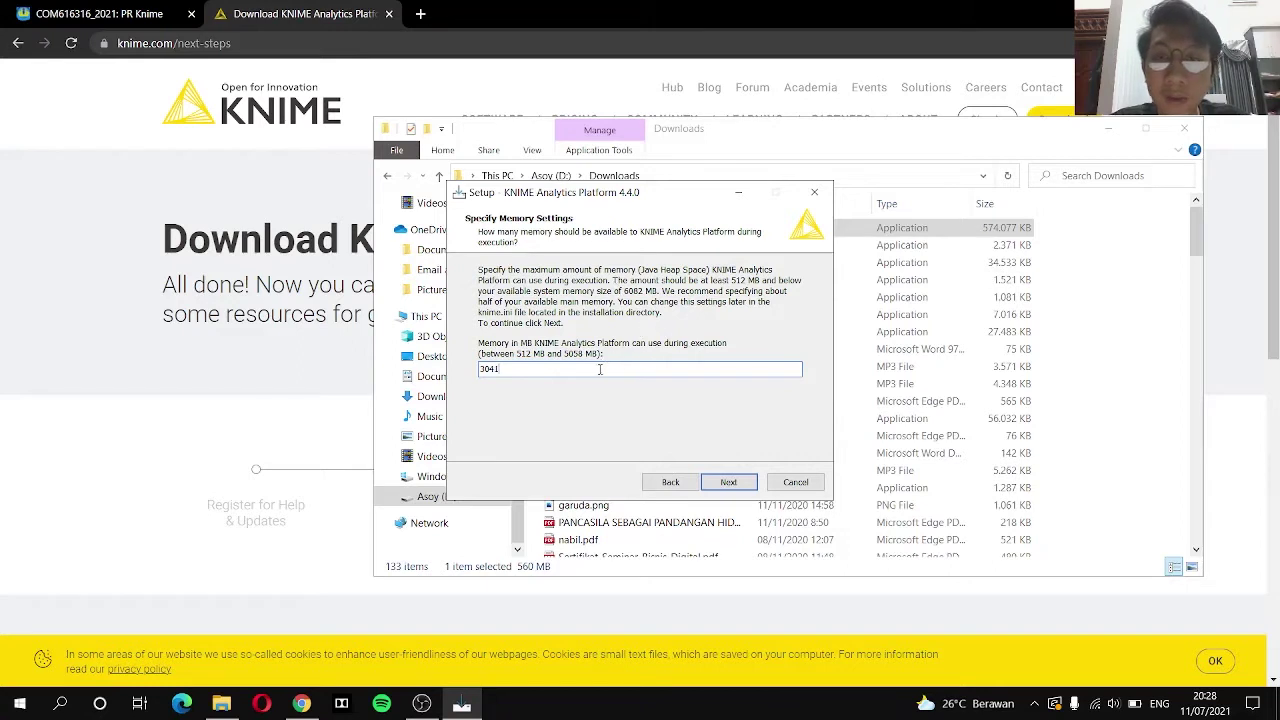
left_click_drag(496, 370, 458, 377)
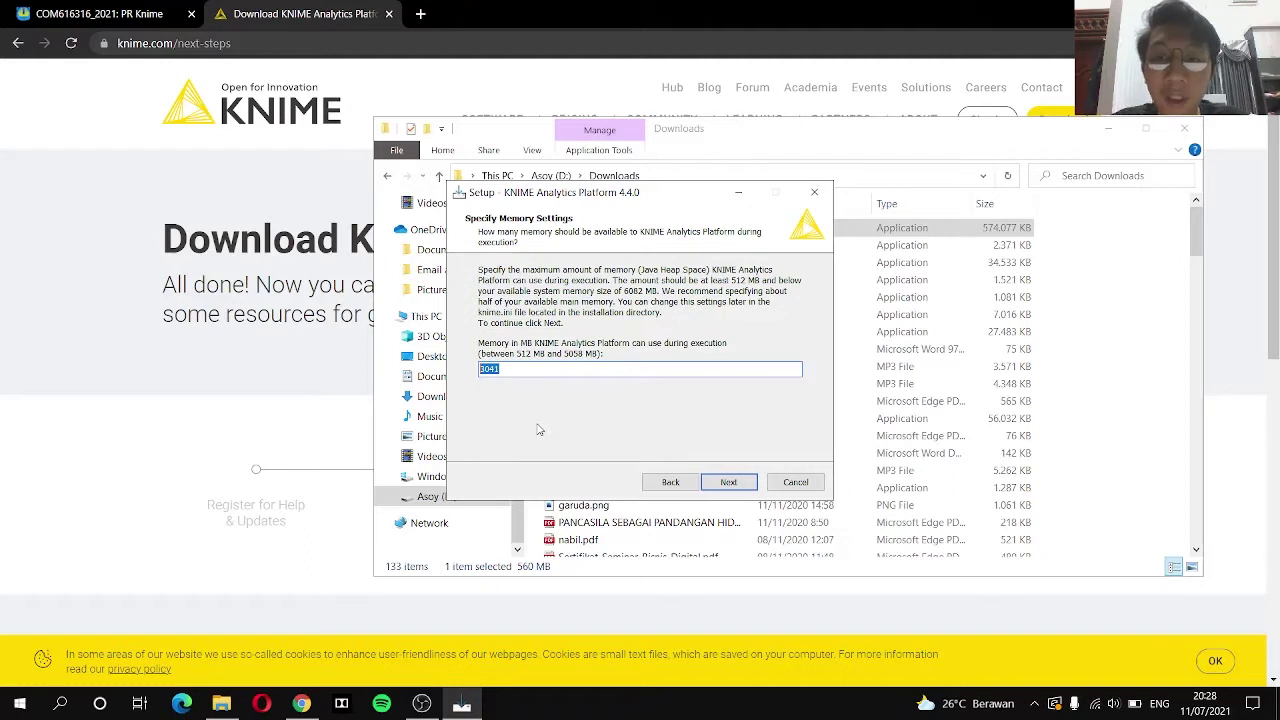
left_click(577, 368)
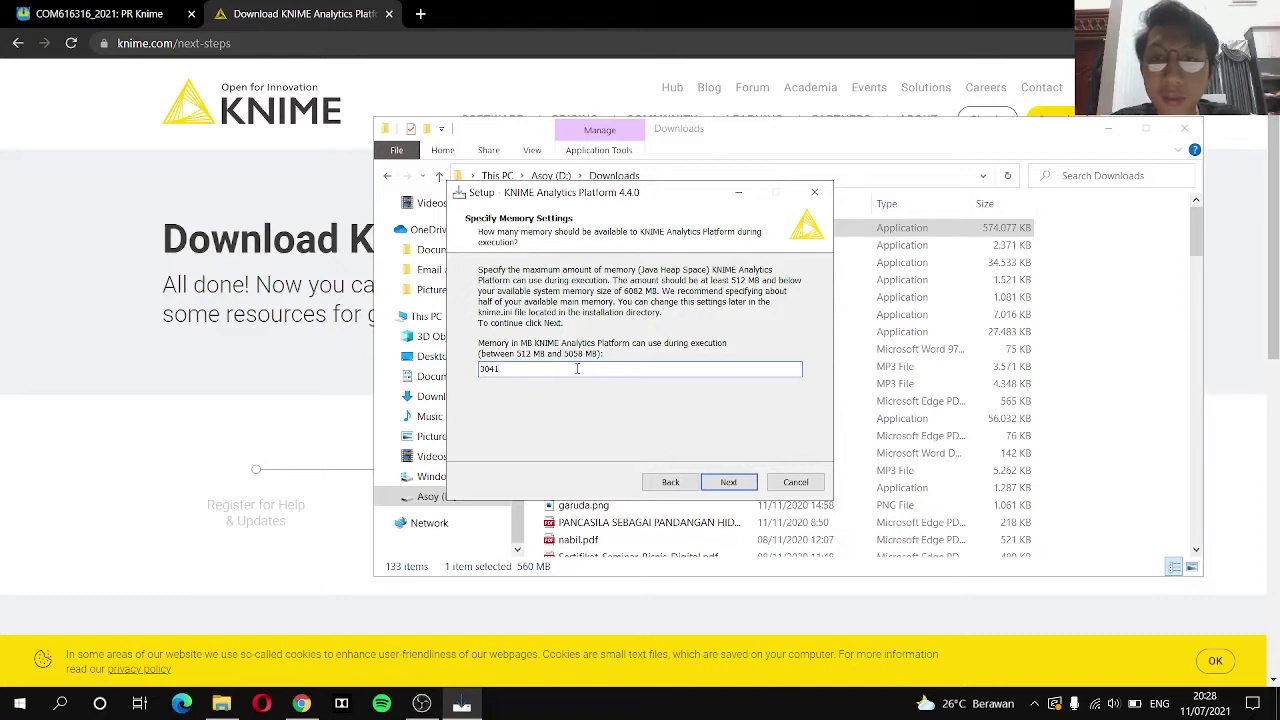
left_click_drag(577, 368, 462, 381)
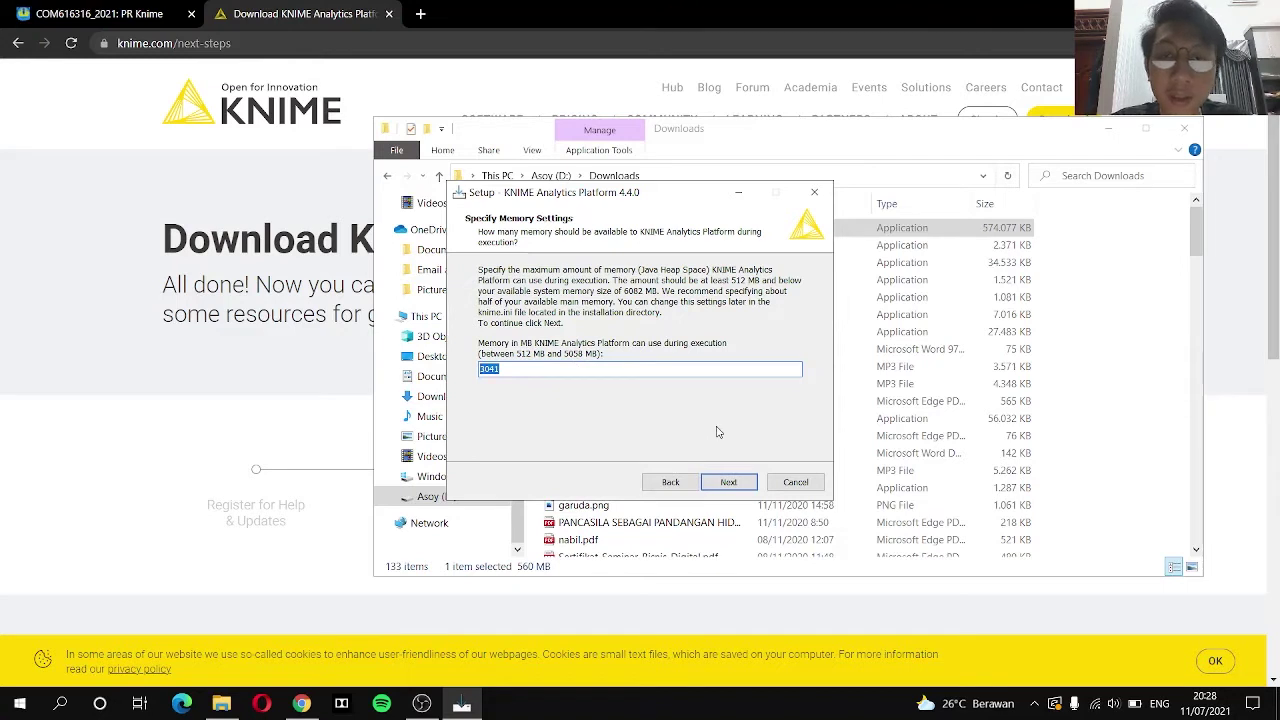
left_click(727, 482)
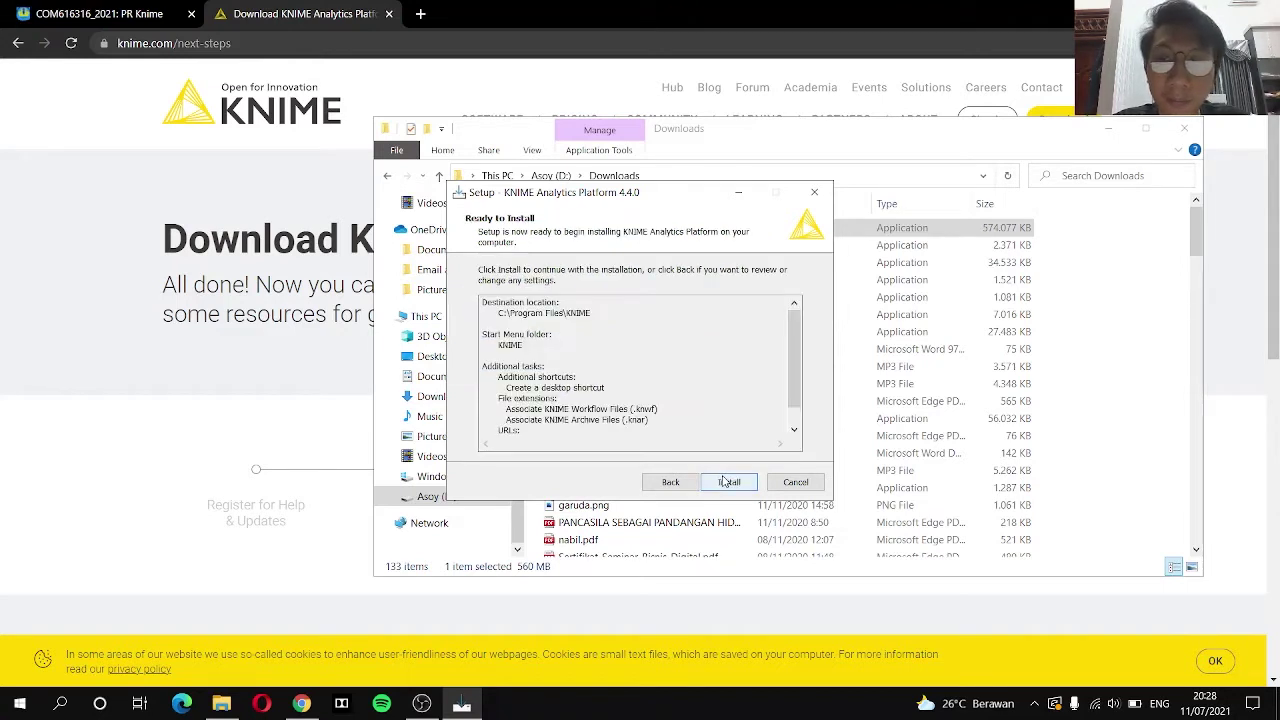
left_click(727, 482)
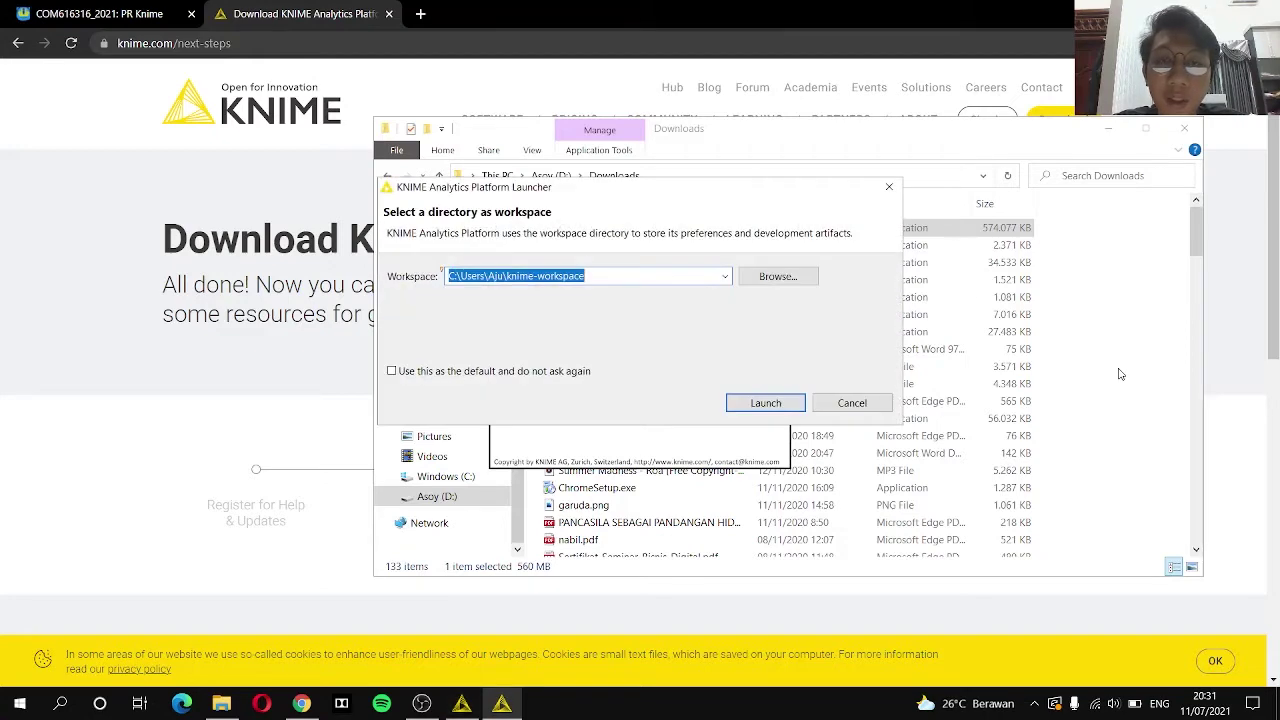
Launch KNIME Analytics Platform with the default knime-workspace folder as workspace
left_click_drag(696, 189, 711, 423)
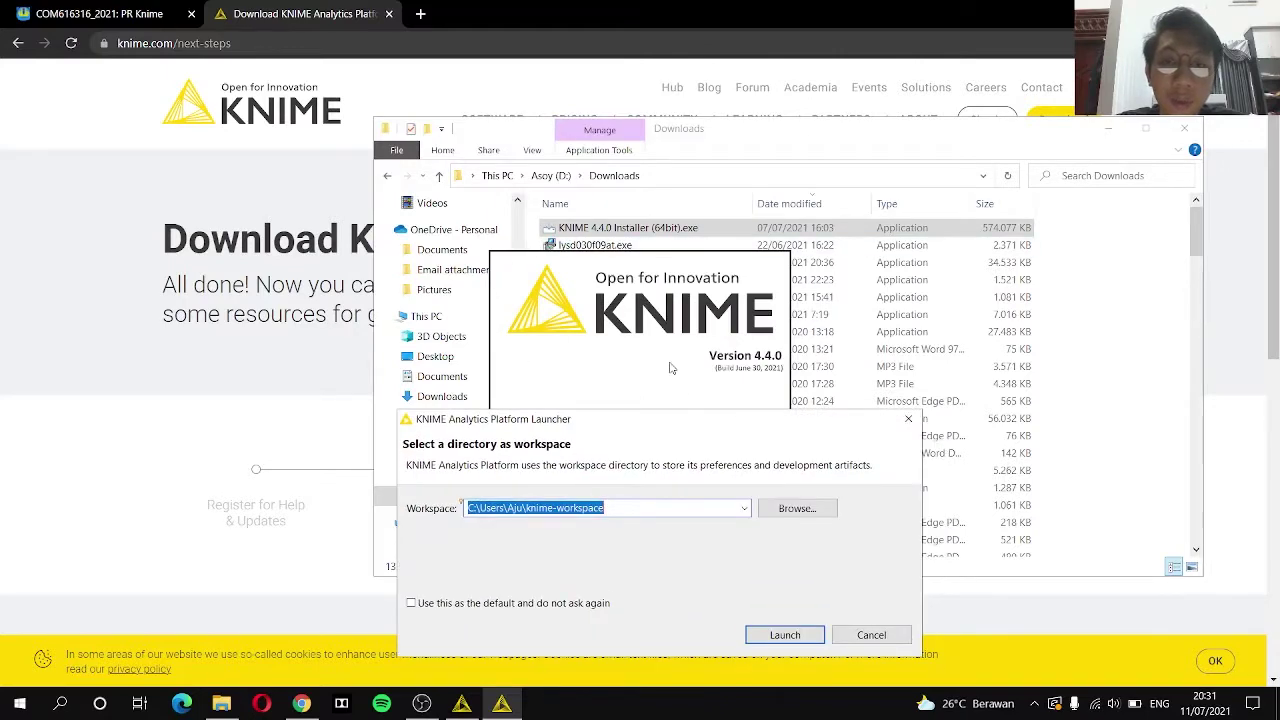
left_click_drag(667, 428, 772, 141)
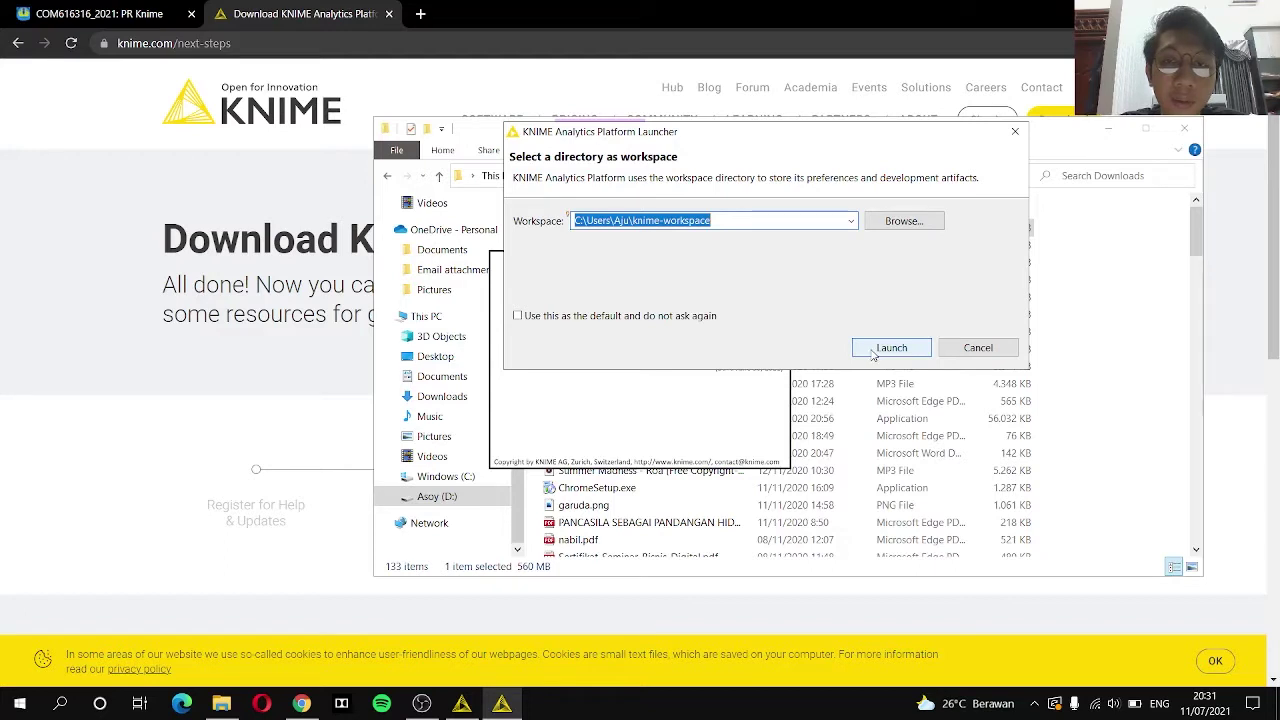
left_click(885, 347)
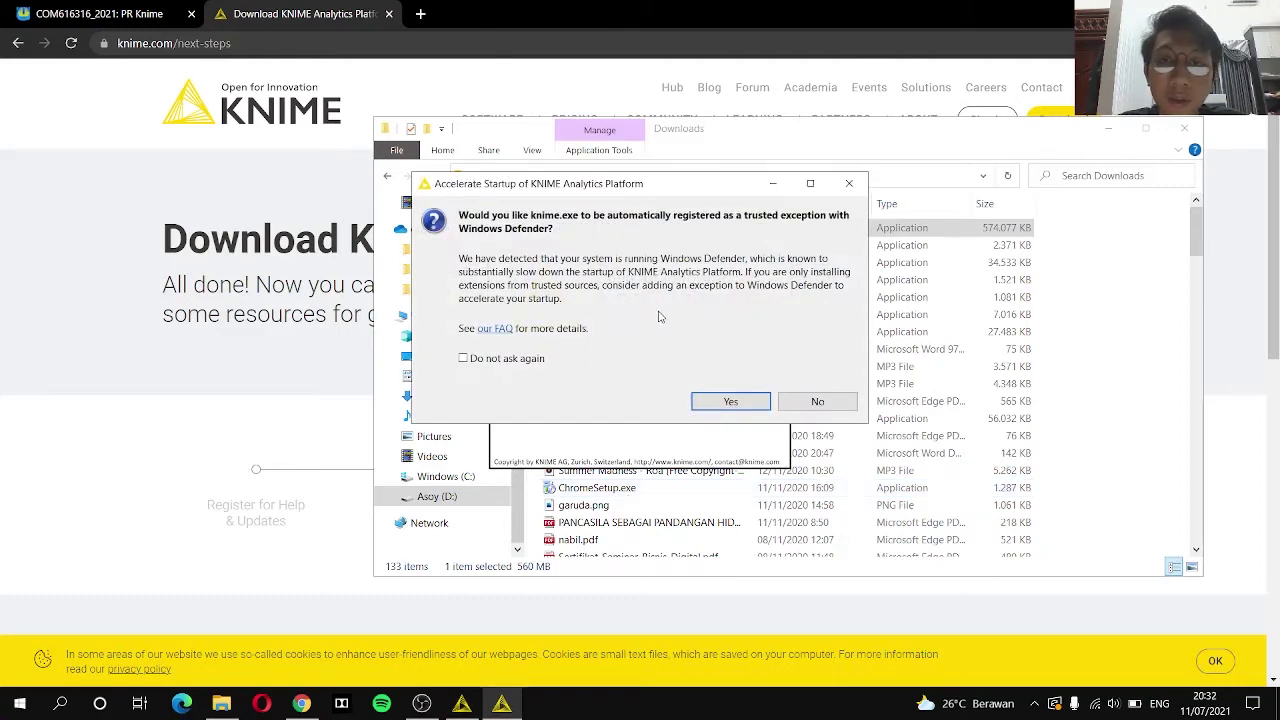
Register knime.exe as a trusted exception with Windows Defender and decline sending anonymous usage data
left_click(728, 402)
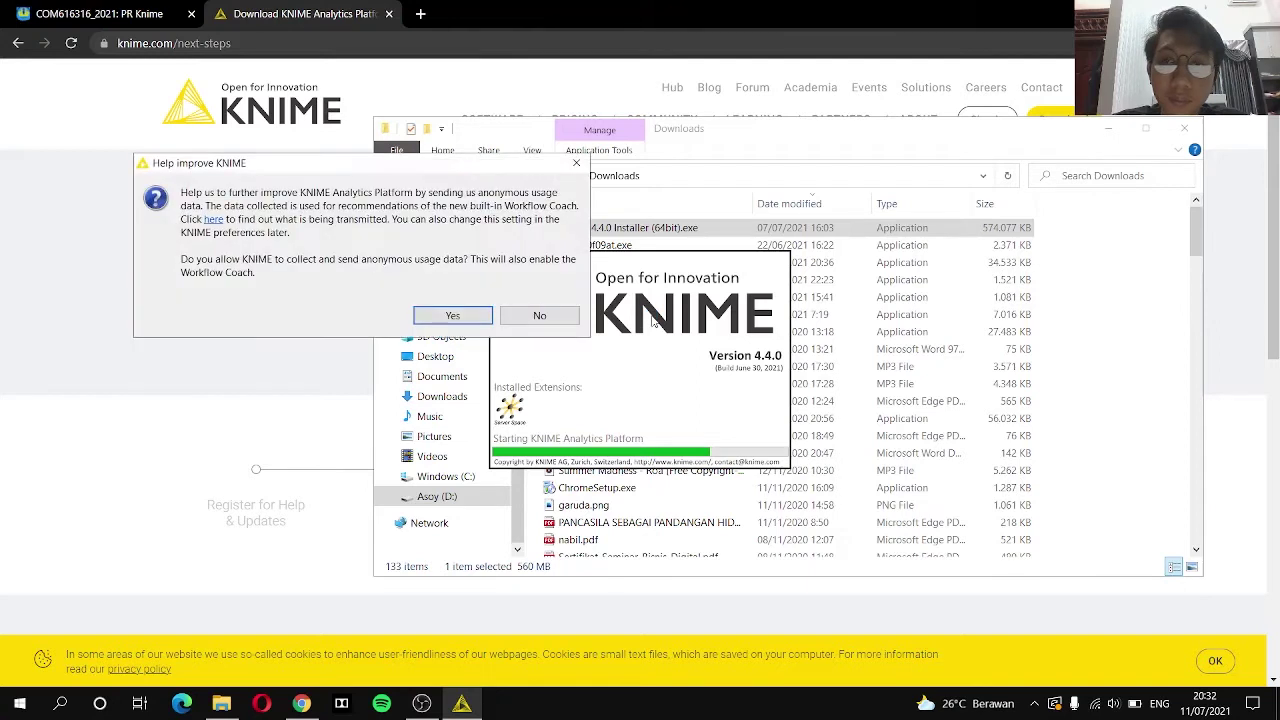
left_click(524, 322)
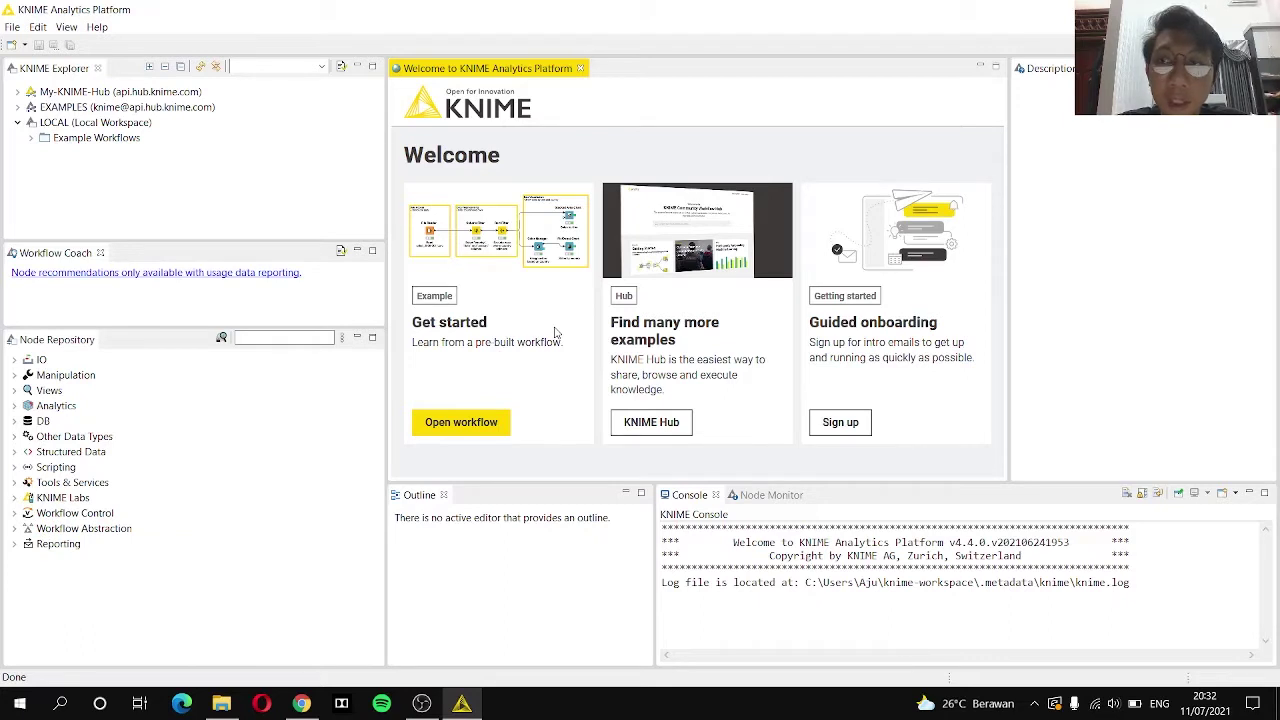
Examine the Welcome page and KNIME Explorer, and show the Node Monitor in place of the Console
double_click(432, 343)
left_click(277, 212)
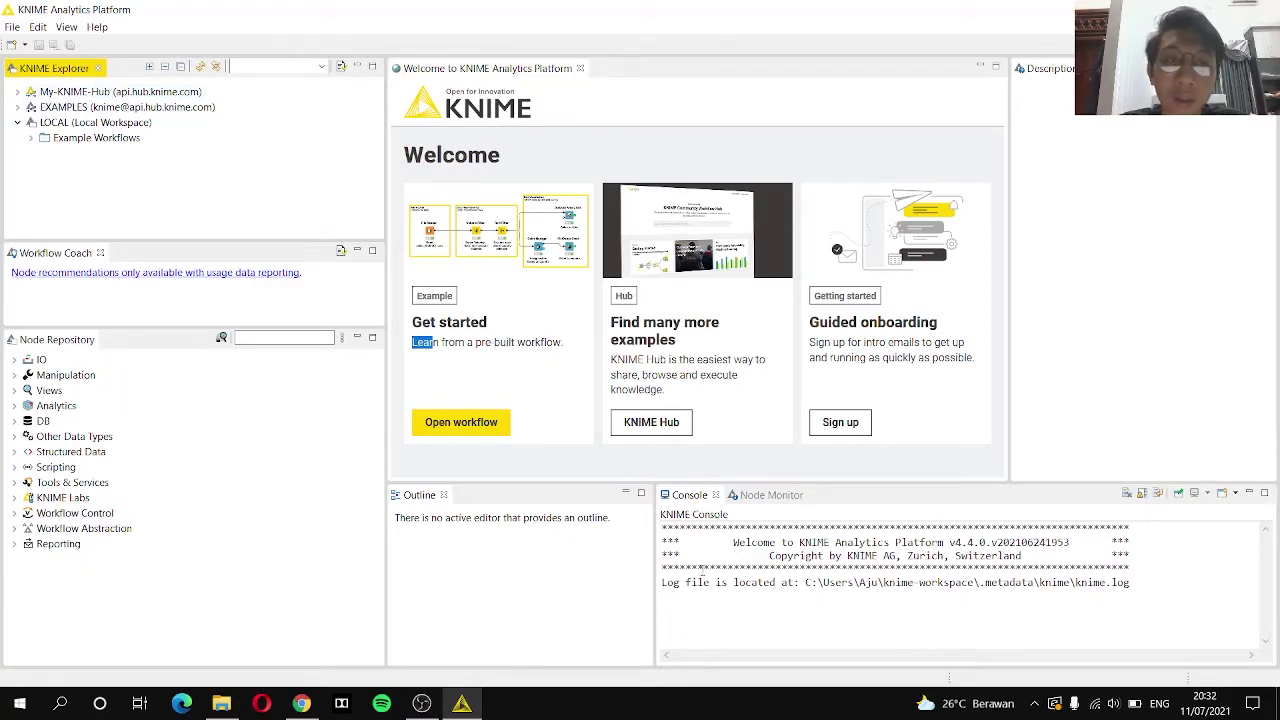
left_click(772, 496)
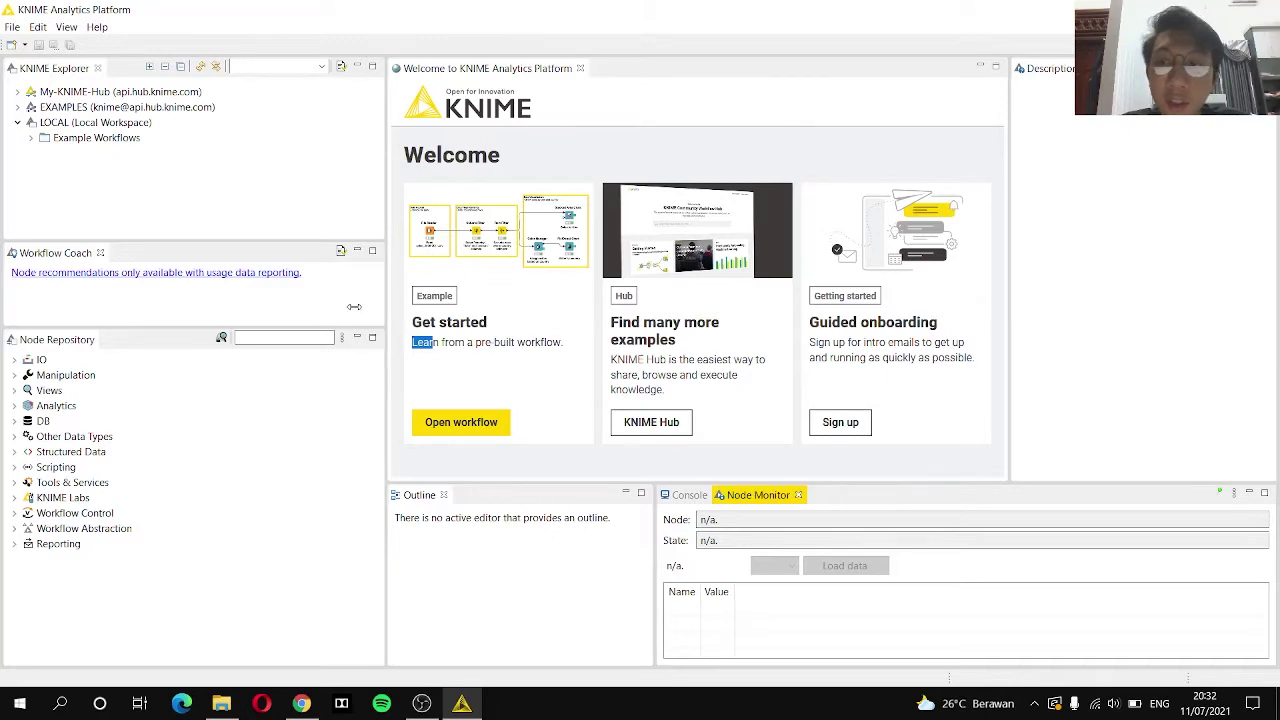
Widen the editor area by narrowing the KNIME Explorer and Description panes
left_click_drag(386, 312, 227, 319)
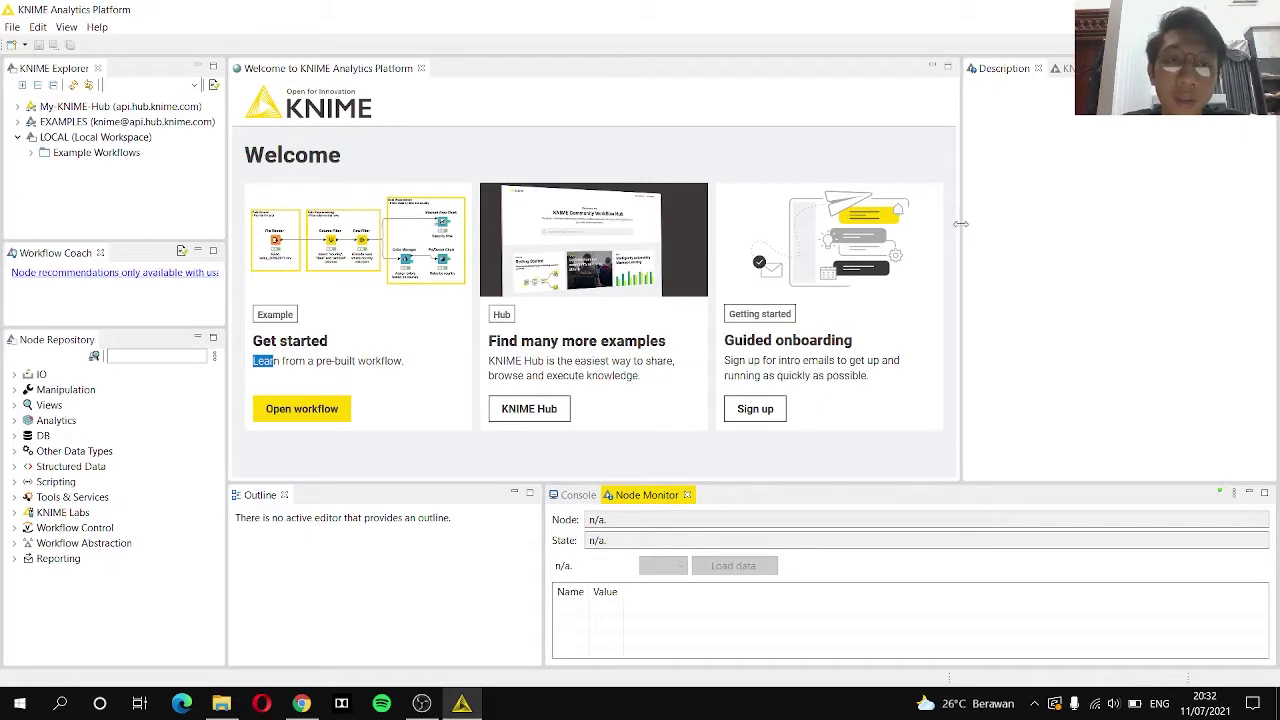
left_click_drag(960, 224, 1072, 225)
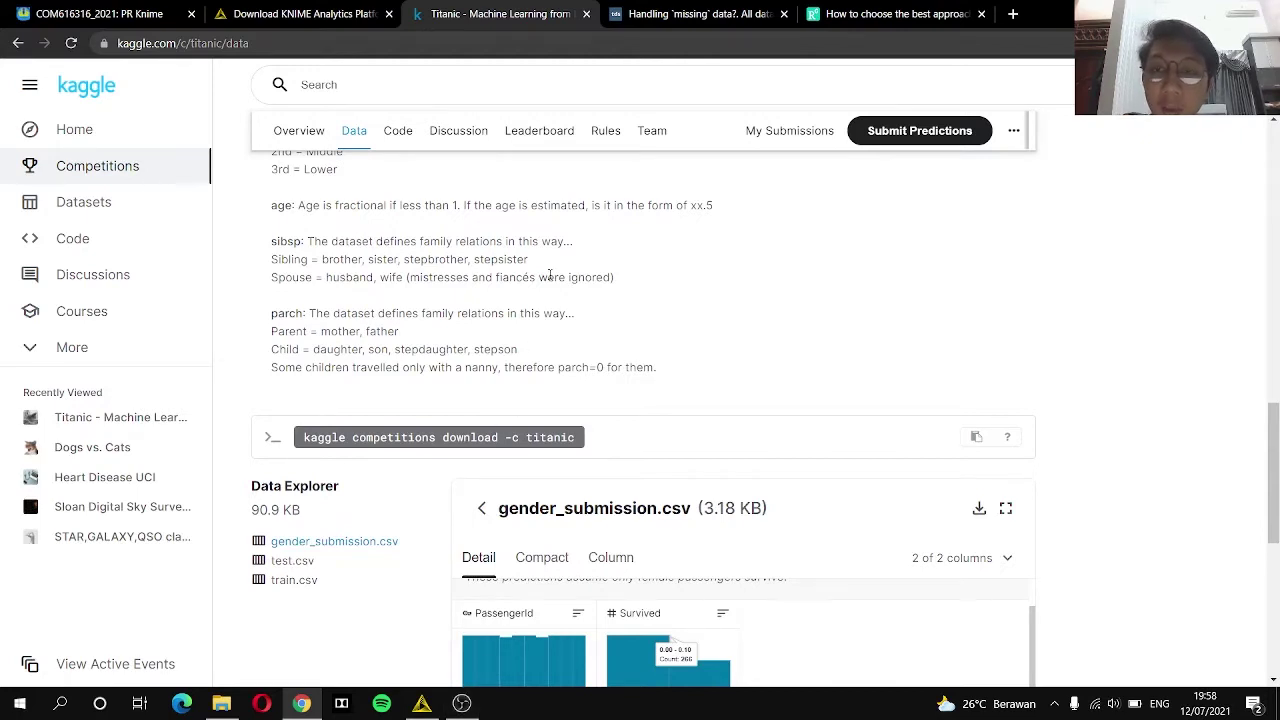
Read the Titanic data overview describing train.csv, test.csv and the gender_submission.csv example file
scroll(549, 274, "up", 2)
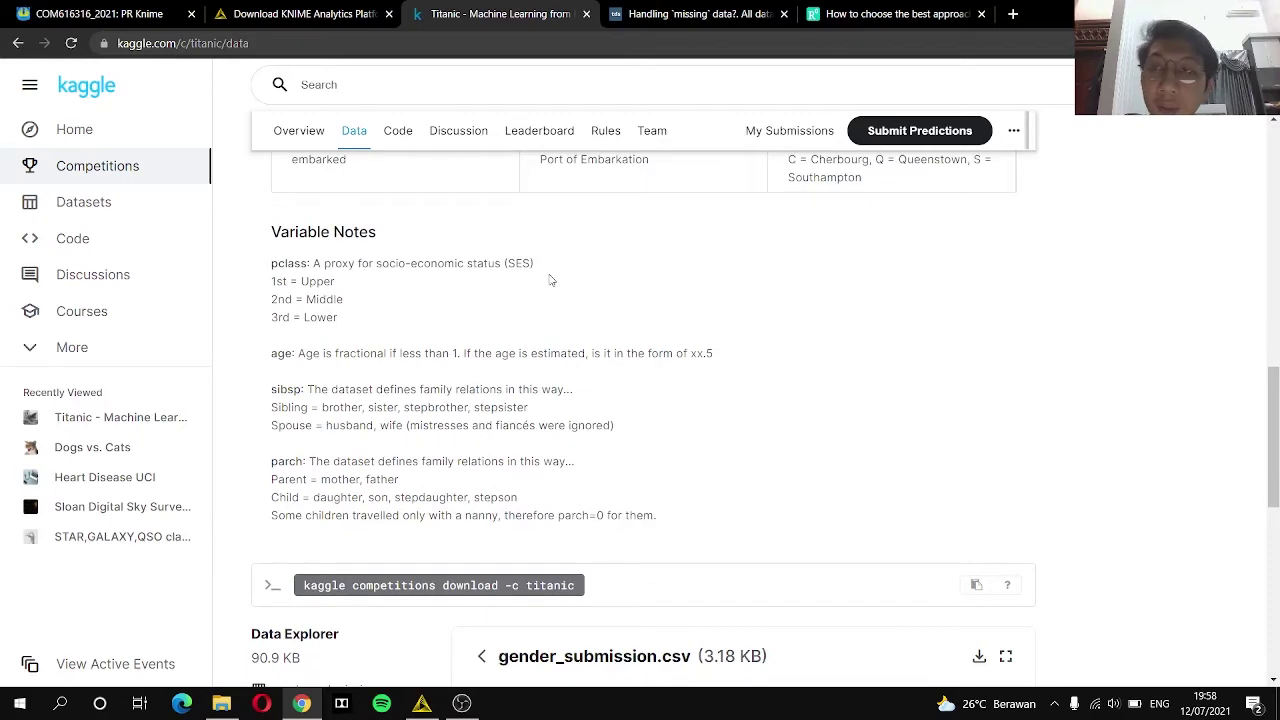
scroll(549, 280, "up", 12)
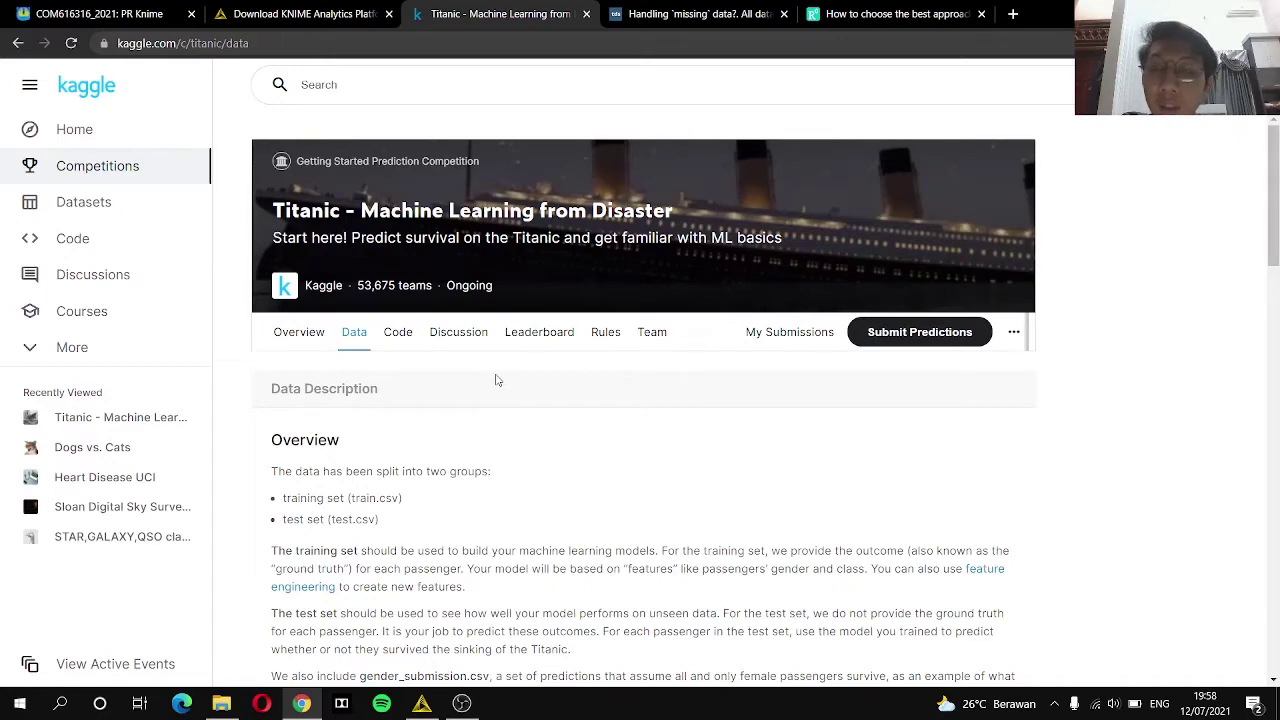
scroll(497, 380, "down", 2)
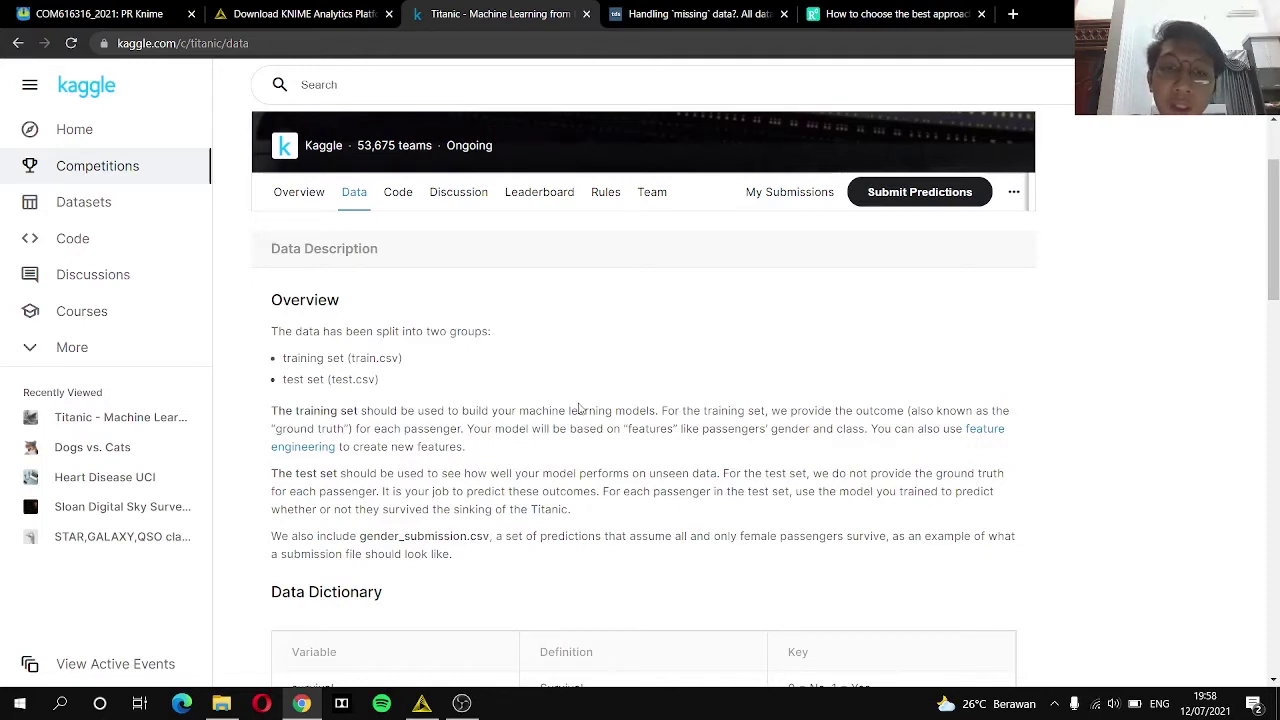
scroll(578, 409, "down", 1)
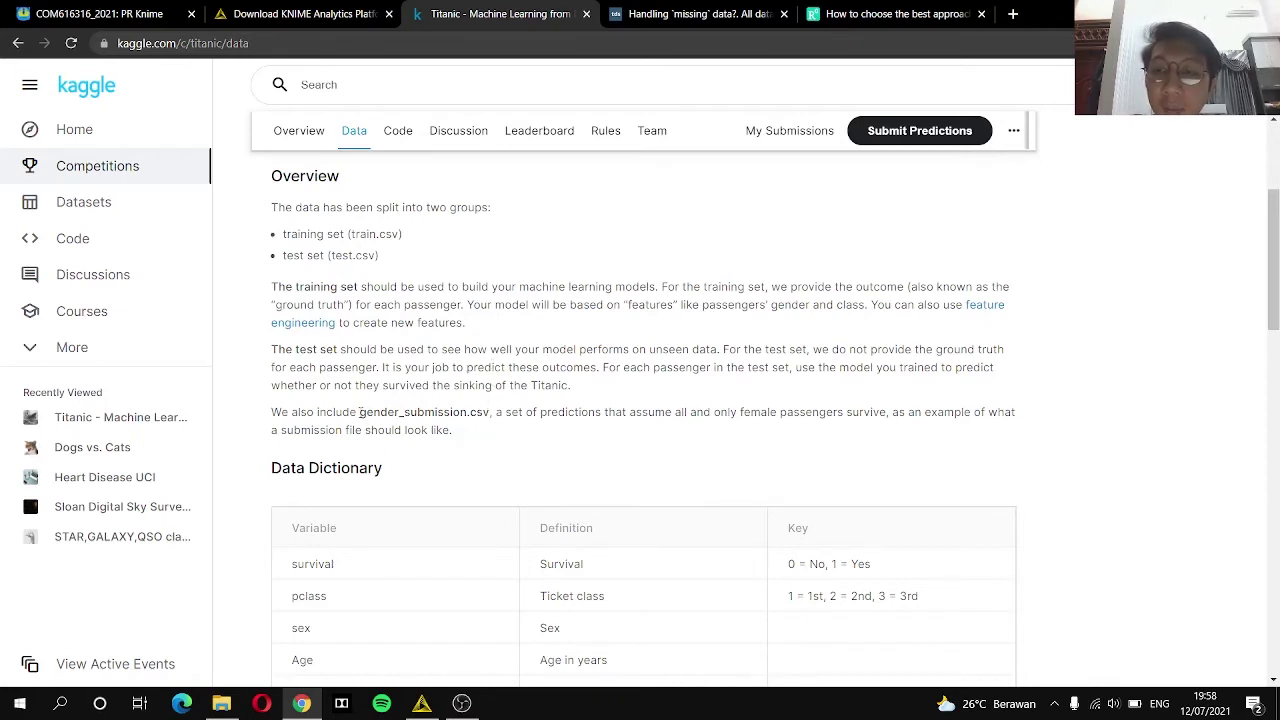
left_click_drag(358, 412, 478, 435)
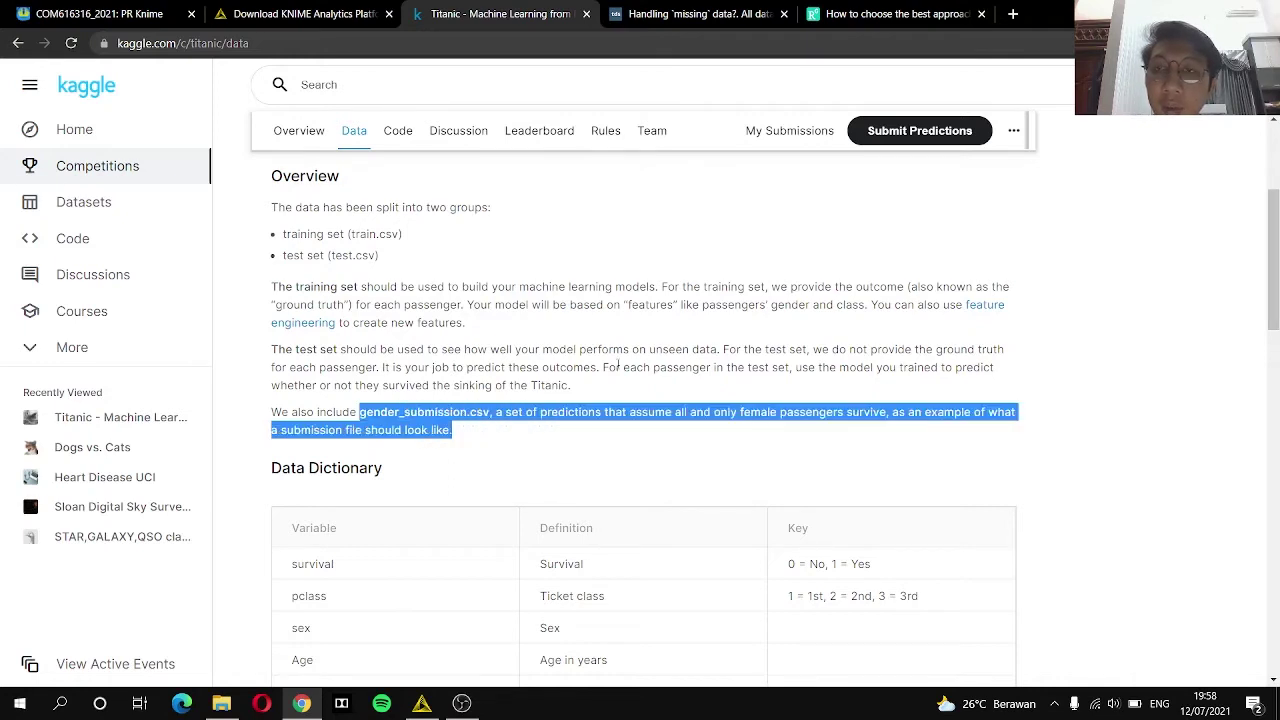
scroll(548, 280, "down", 1)
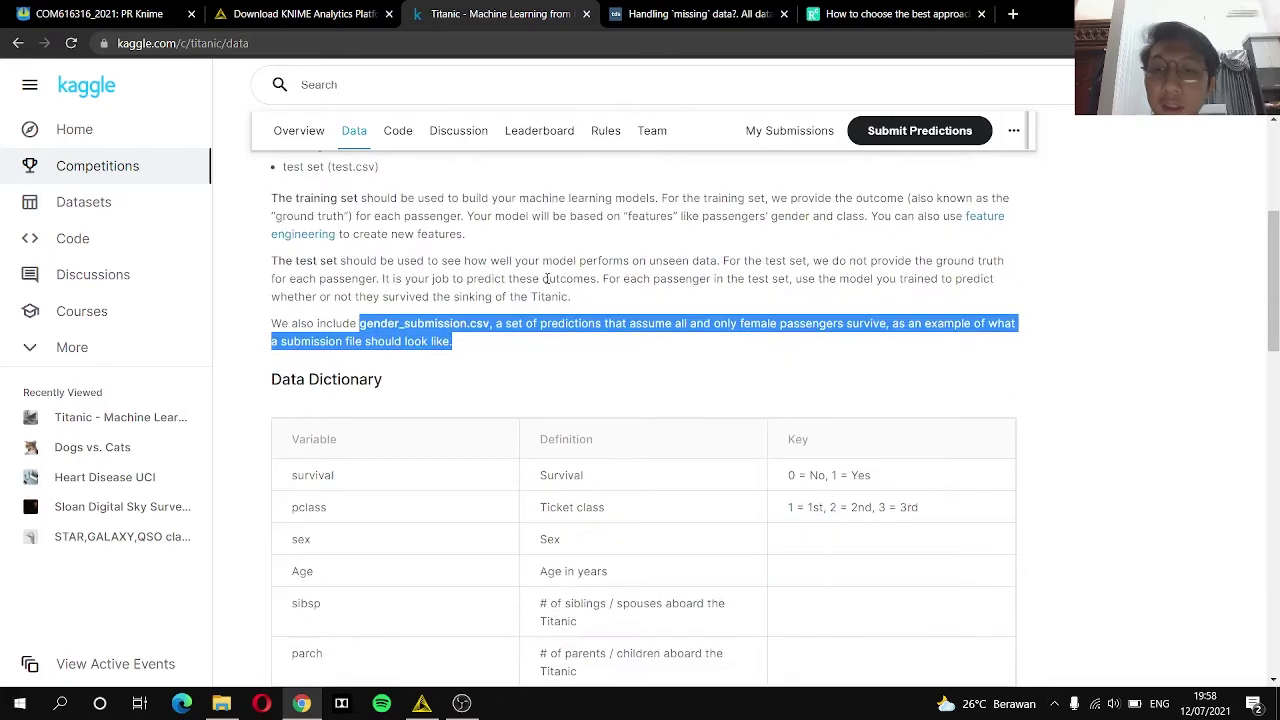
left_click(632, 356)
Examine the Data Dictionary table of Titanic variables with their definitions and keys
scroll(632, 356, "down", 2)
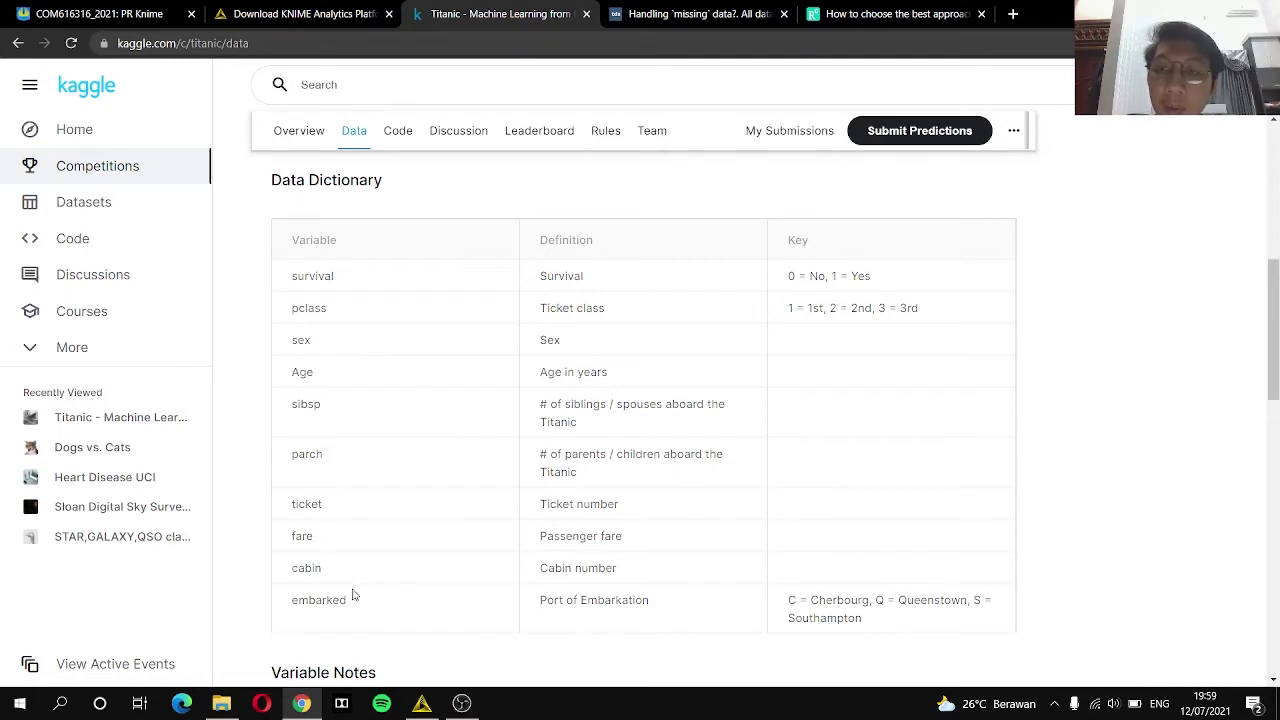
scroll(326, 451, "down", 2)
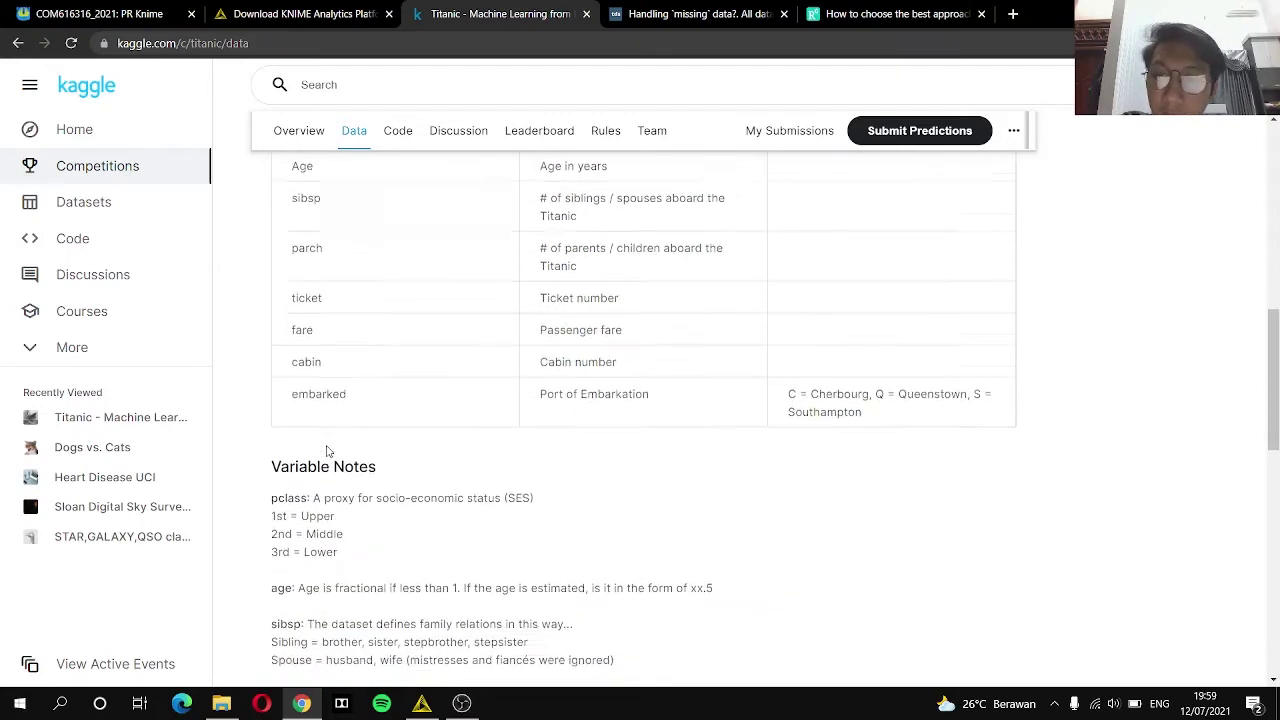
scroll(326, 451, "up", 2)
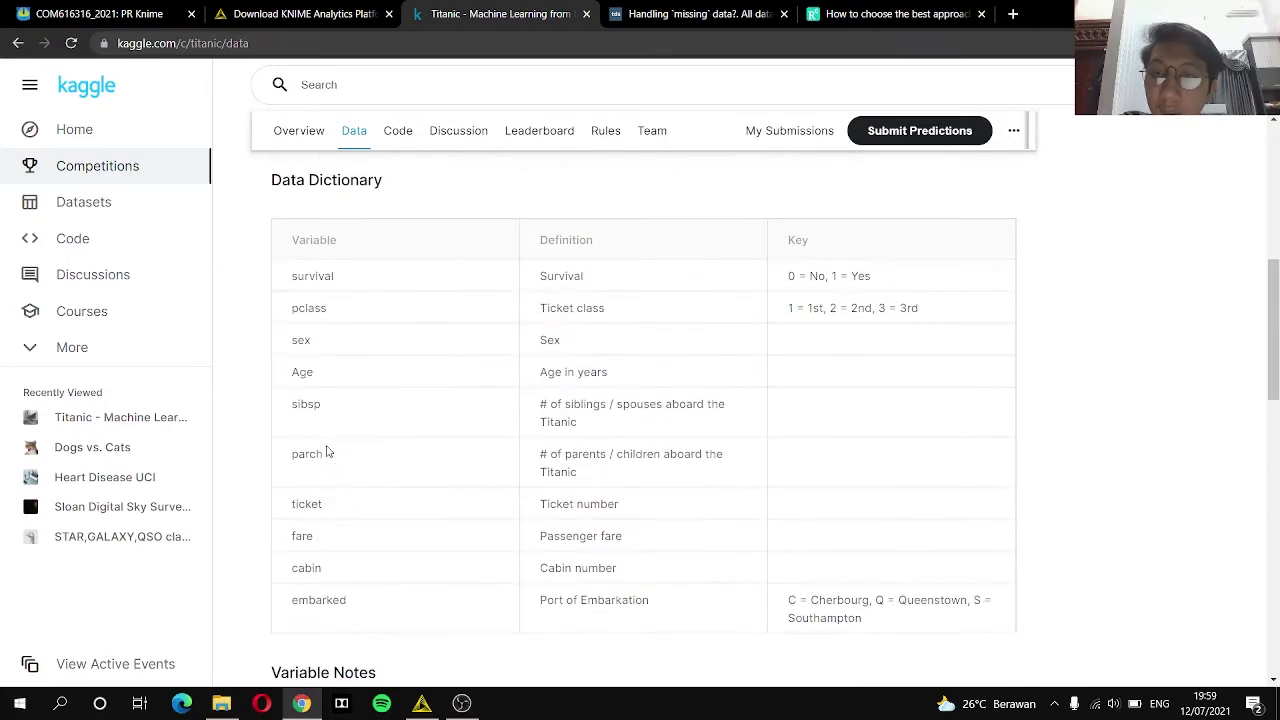
scroll(326, 451, "down", 3)
scroll(326, 451, "up", 2)
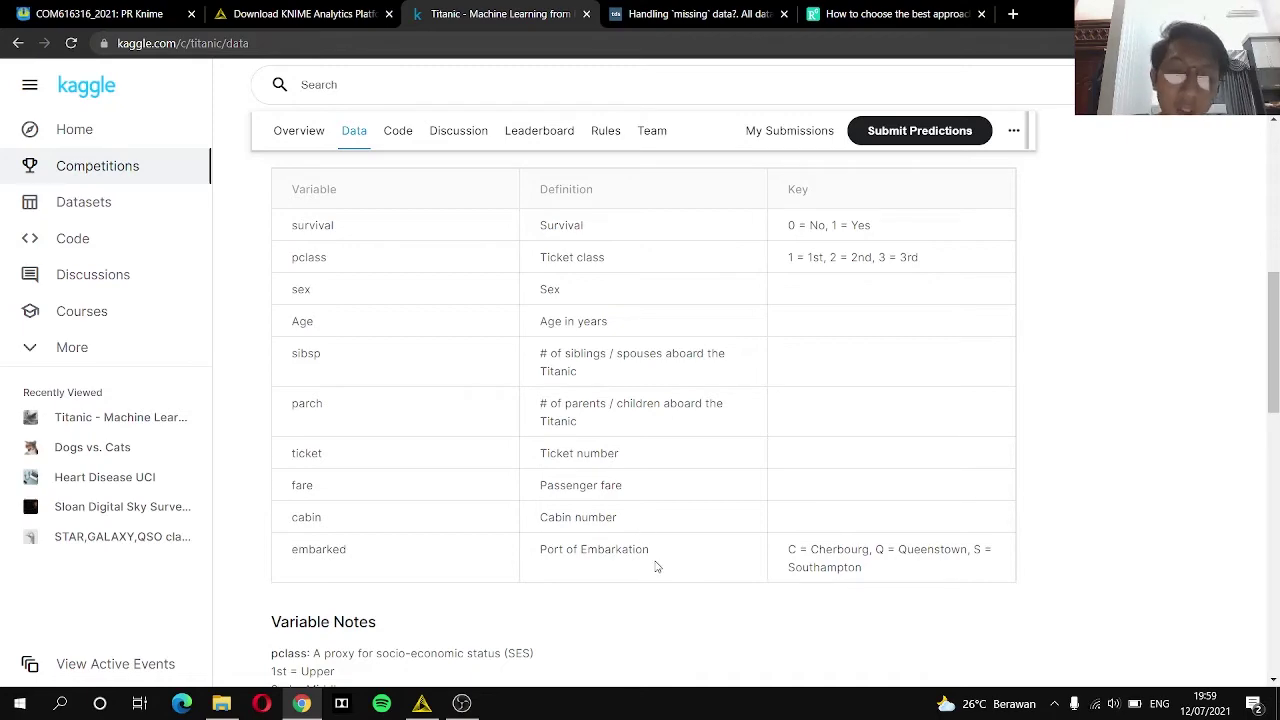
Read the Variable Notes on pclass, age, sibsp and parch, highlighting the class labels and the estimated age format
scroll(656, 567, "down", 3)
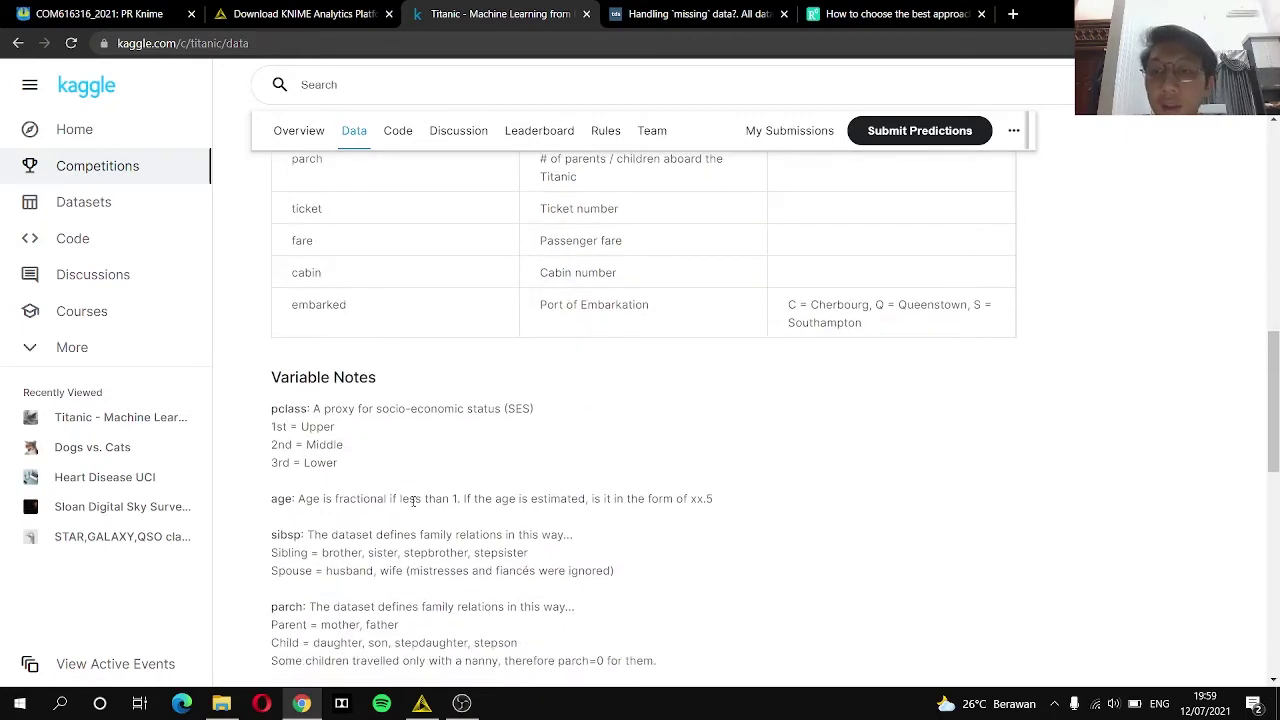
left_click_drag(278, 427, 297, 445)
double_click(278, 427)
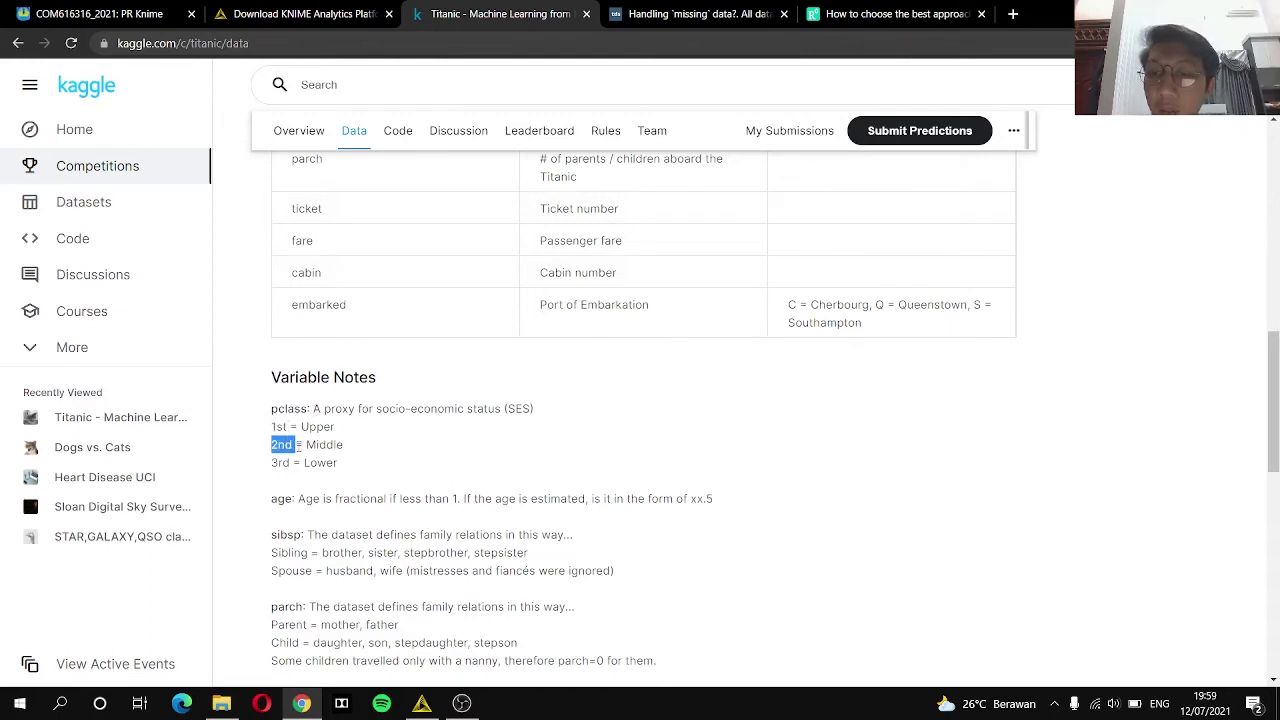
left_click(350, 459)
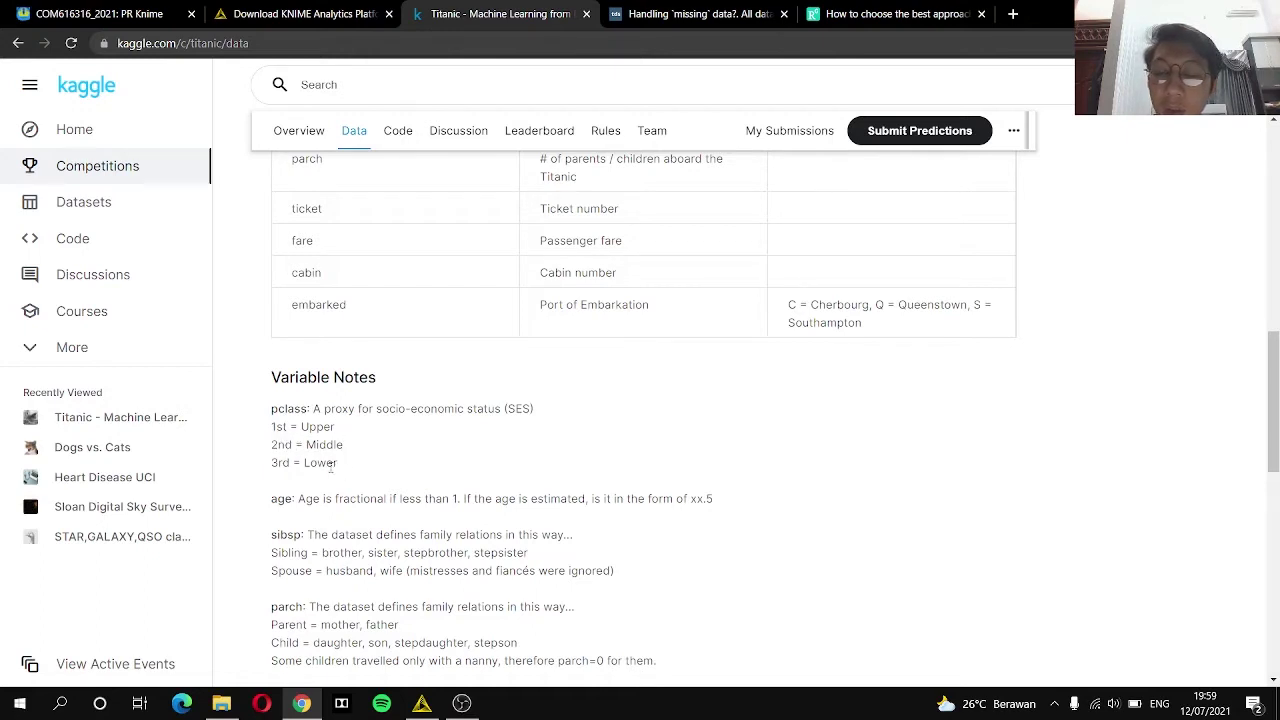
scroll(342, 524, "down", 1)
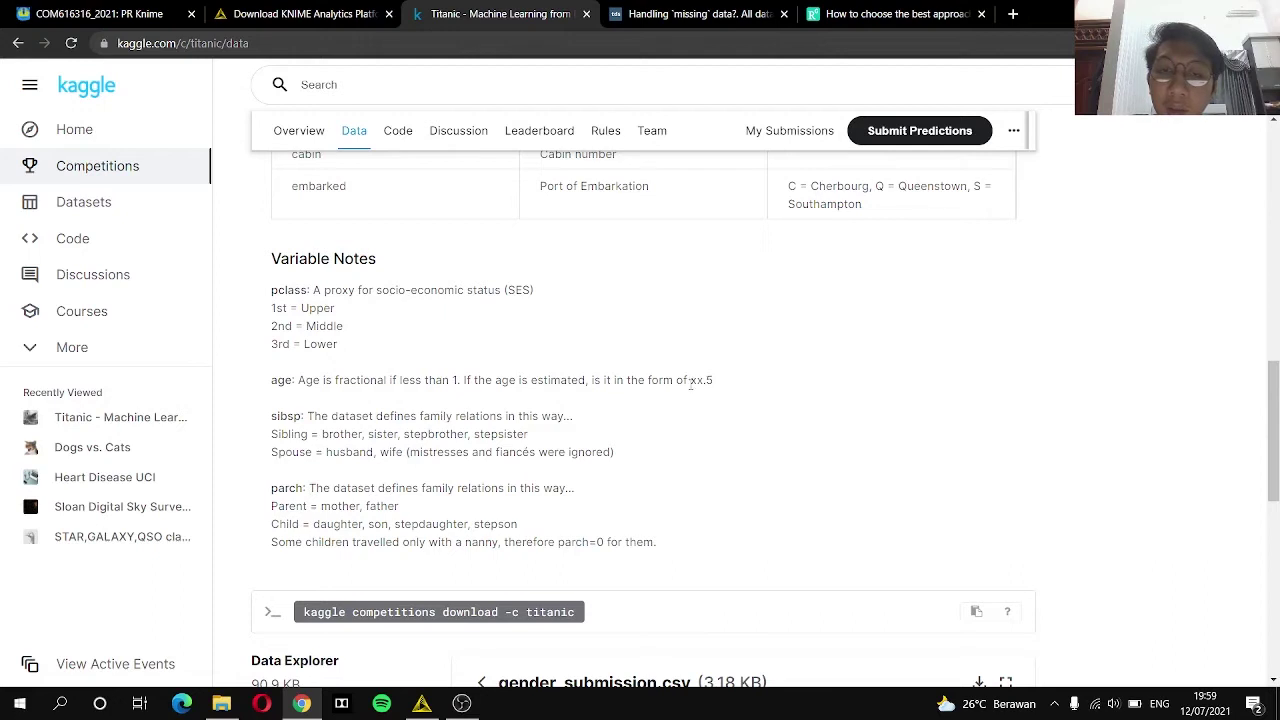
left_click_drag(689, 384, 718, 392)
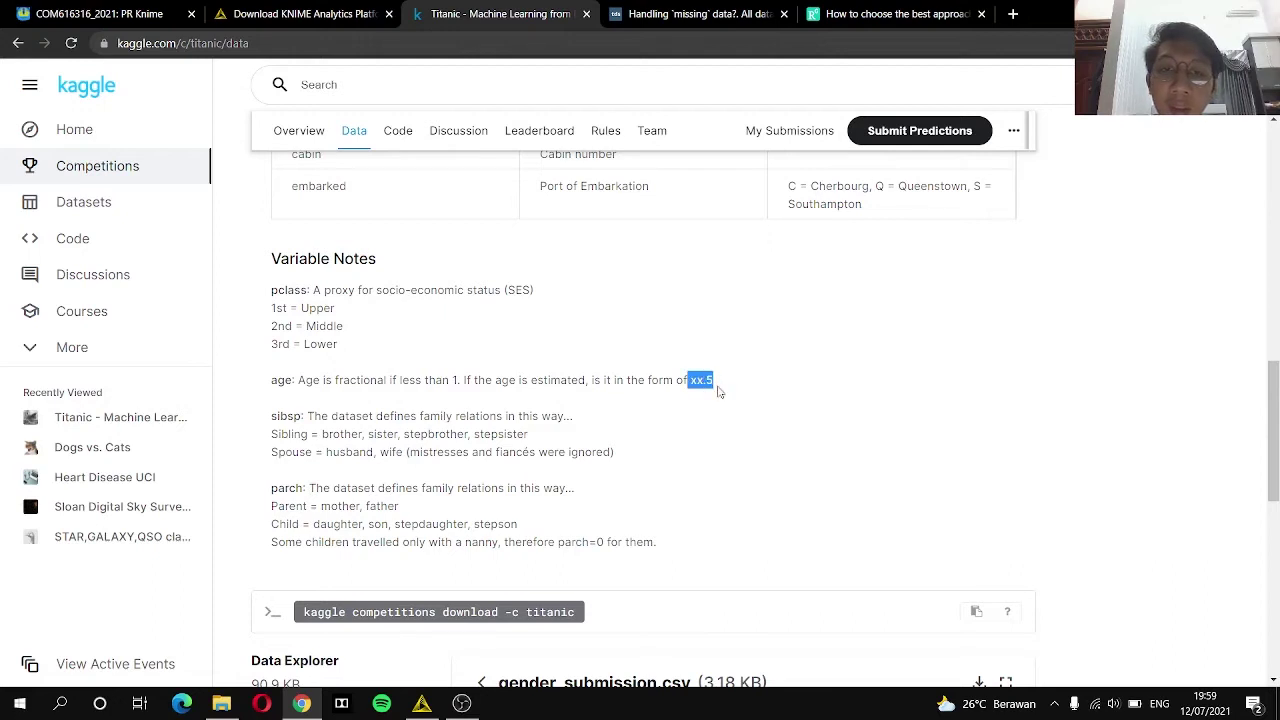
left_click(637, 408)
scroll(637, 408, "down", 1)
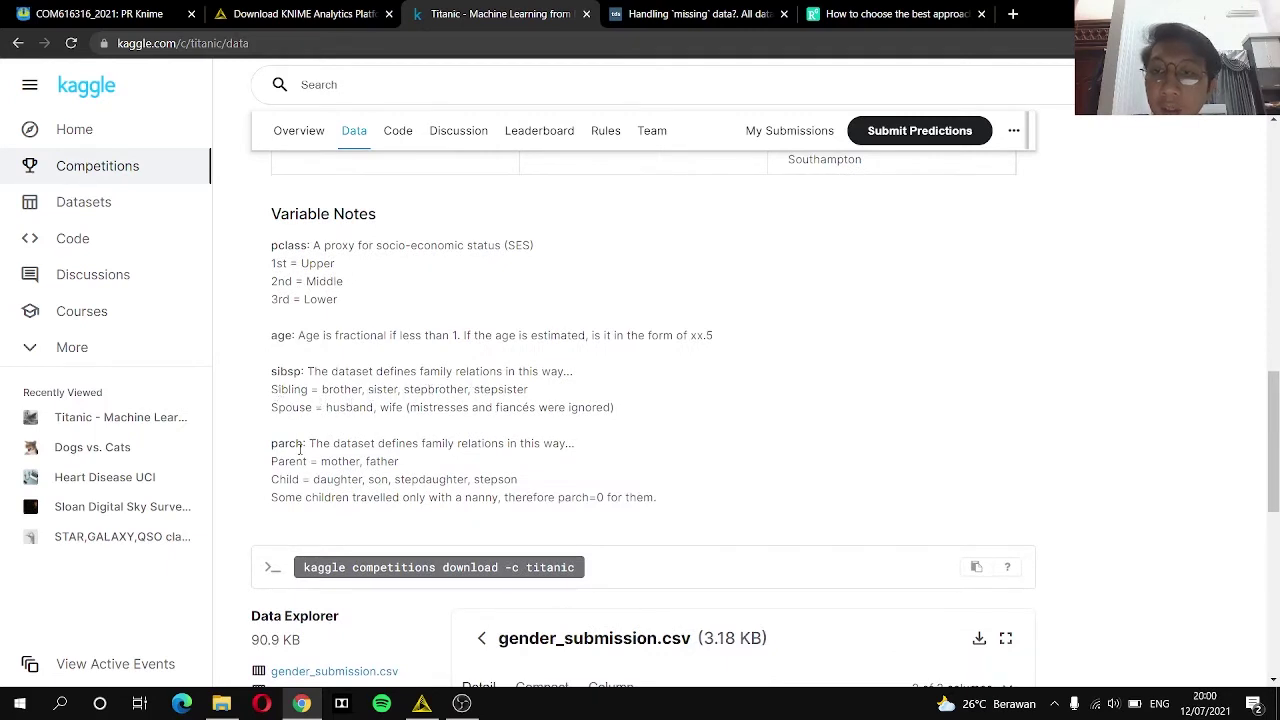
scroll(418, 441, "down", 1)
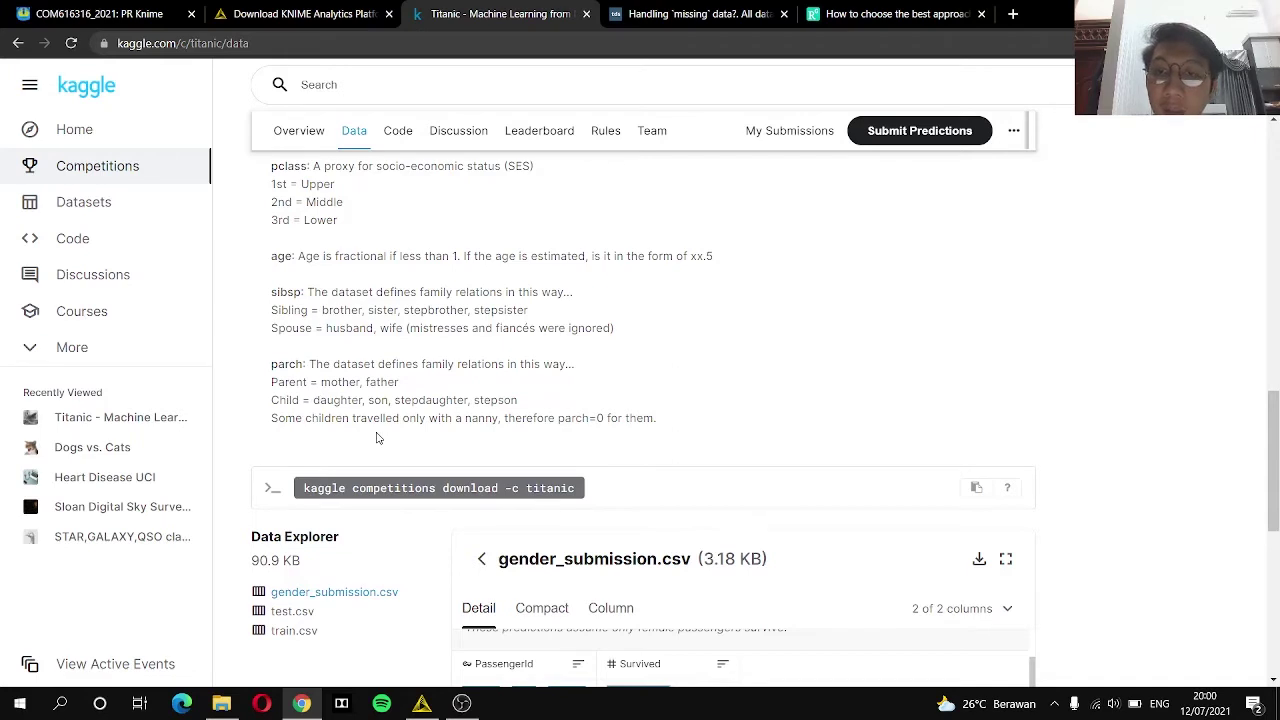
scroll(377, 437, "down", 1)
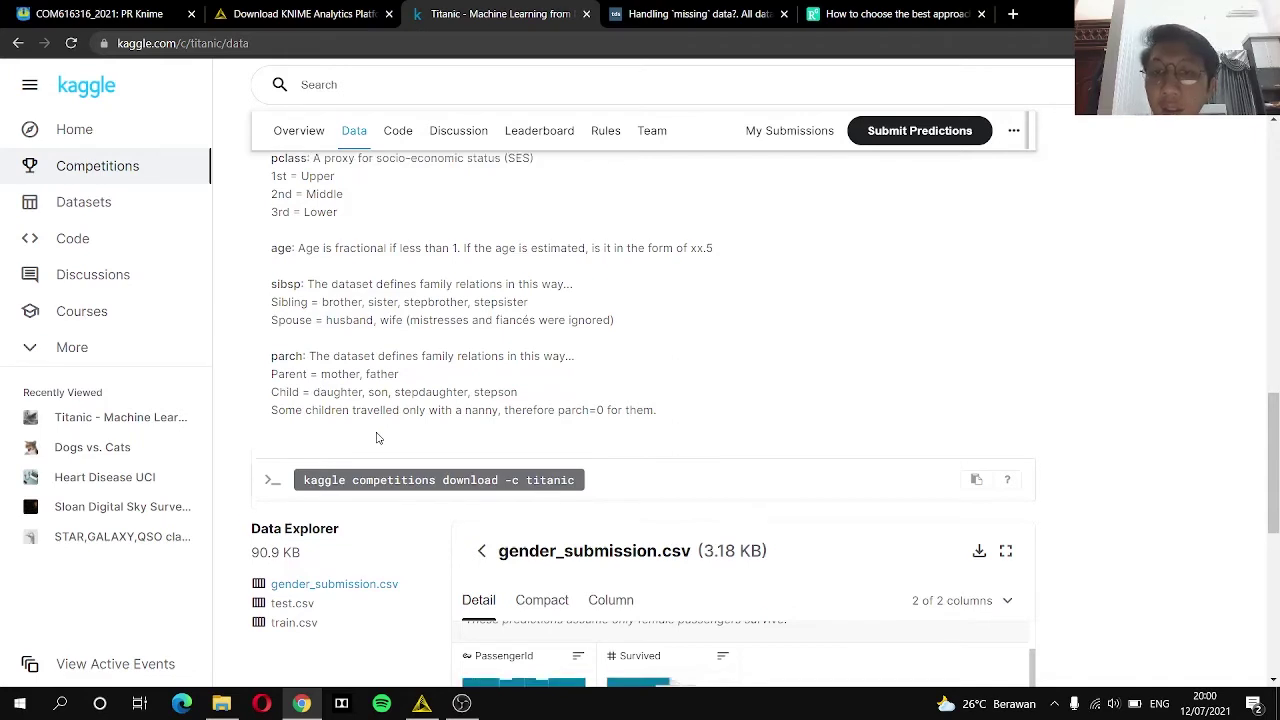
Look over the Data Explorer file list, the gender_submission.csv preview and the dataset summary, and return to the data overview
scroll(377, 437, "down", 2)
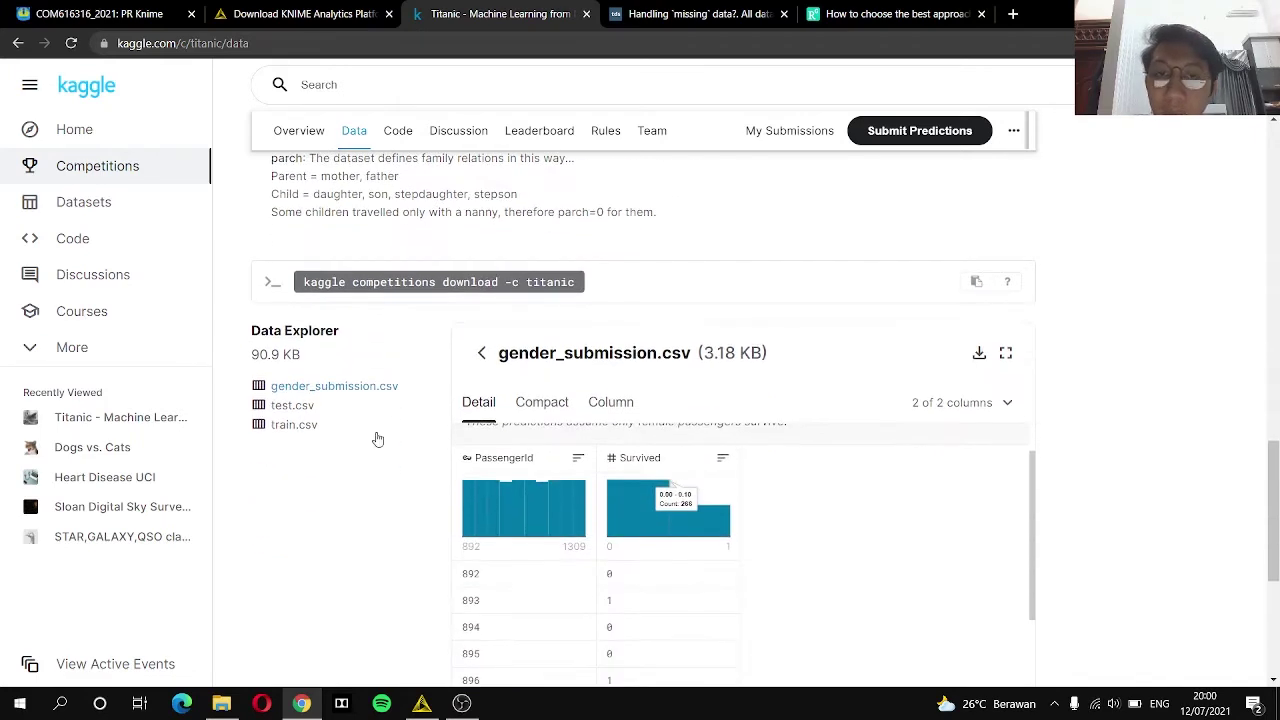
scroll(377, 437, "down", 2)
scroll(326, 437, "down", 4)
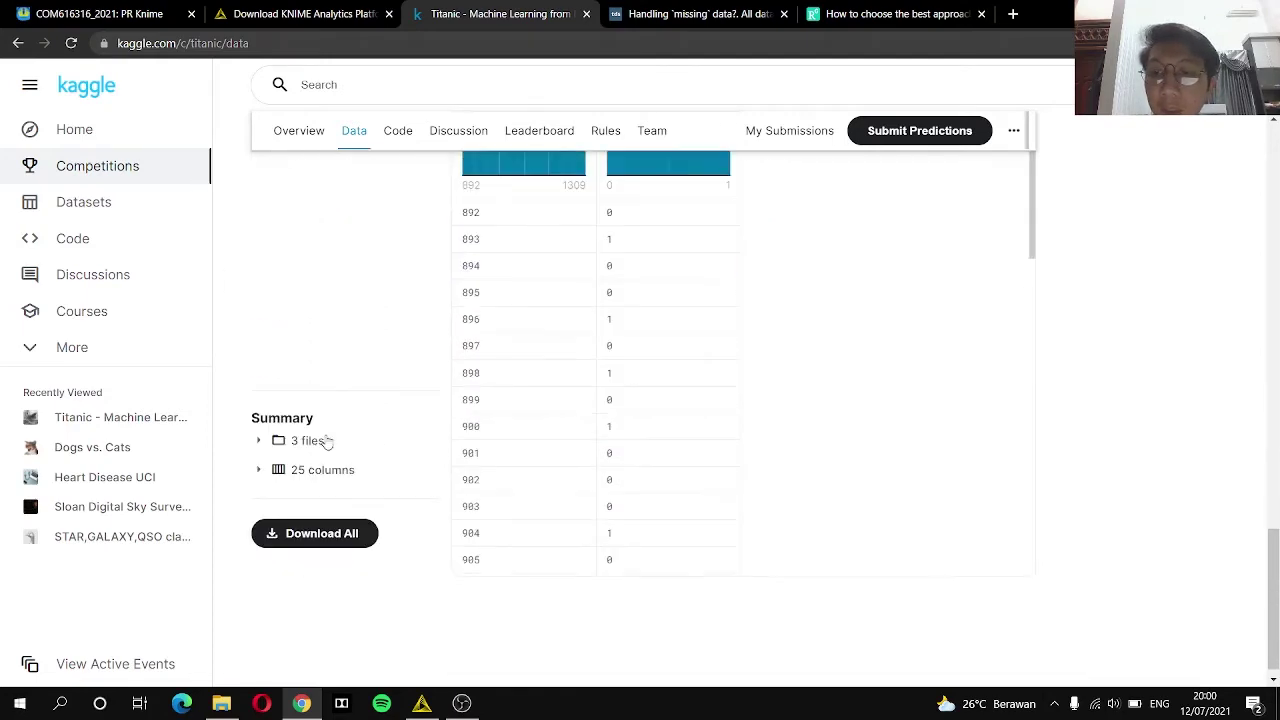
scroll(326, 441, "up", 15)
scroll(326, 437, "down", 3)
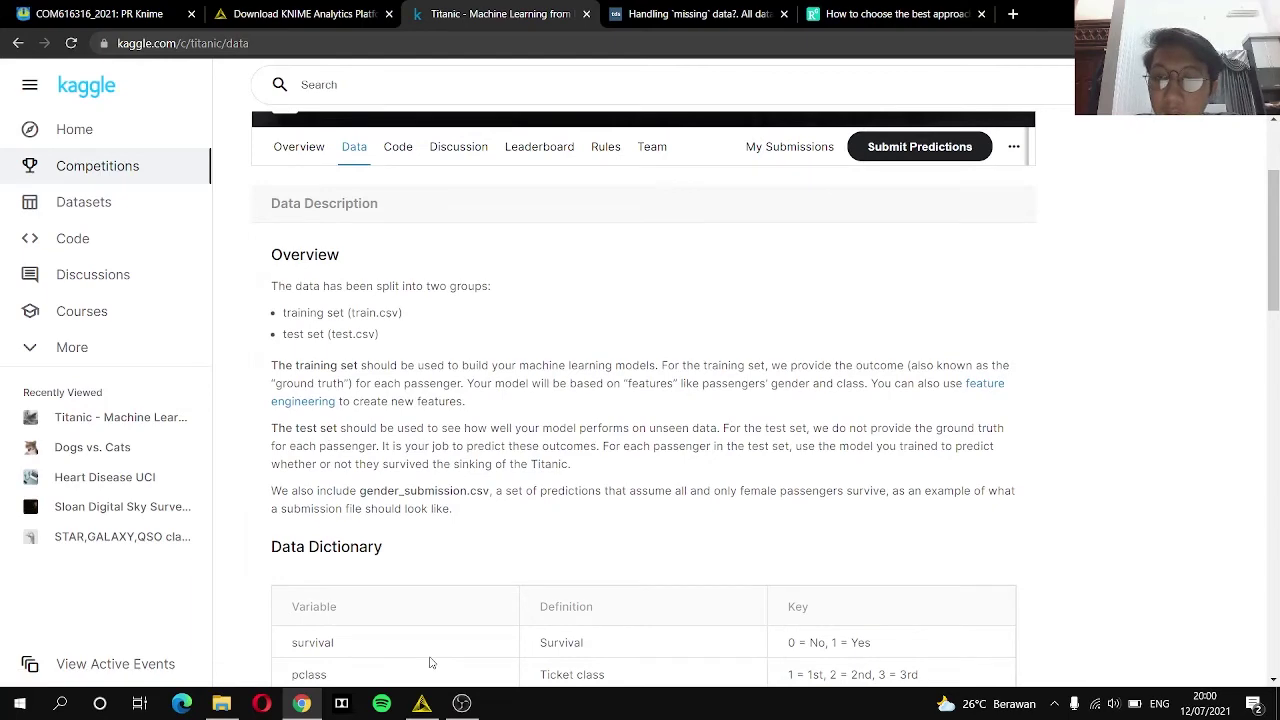
Switch to KNIME Analytics Platform with the test workflow and clear the Node Repository search
left_click(422, 704)
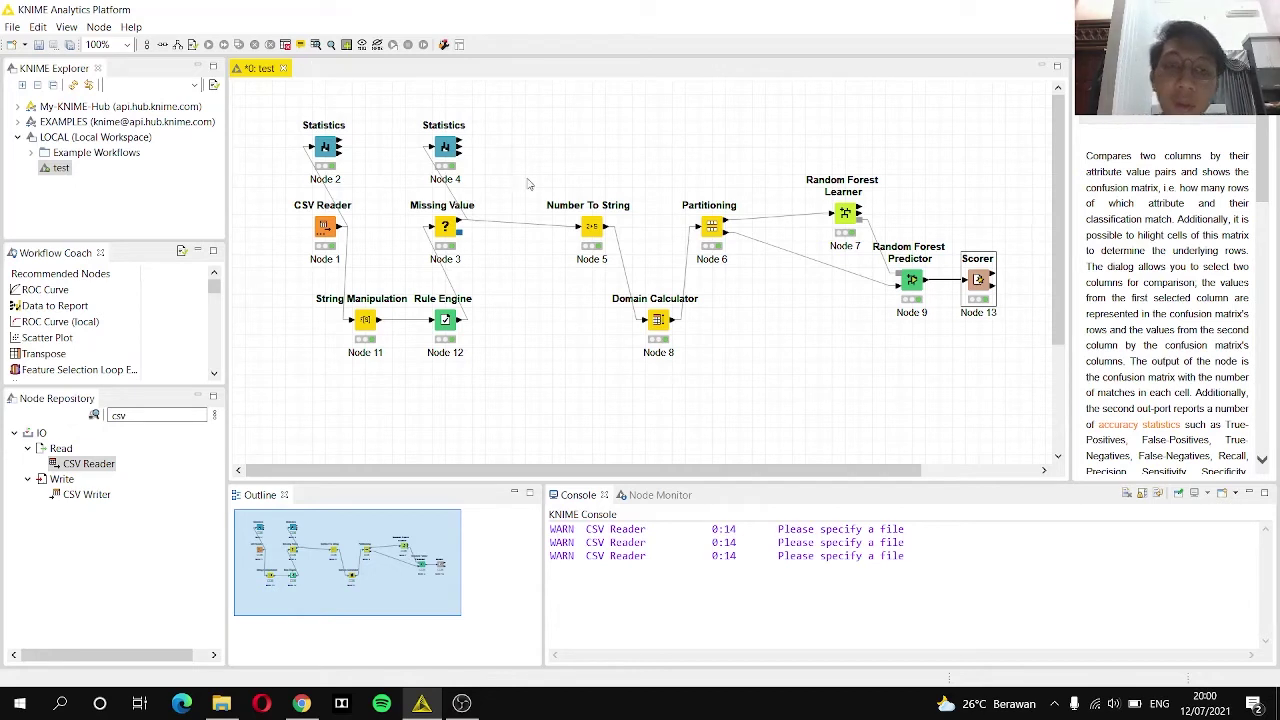
left_click(512, 416)
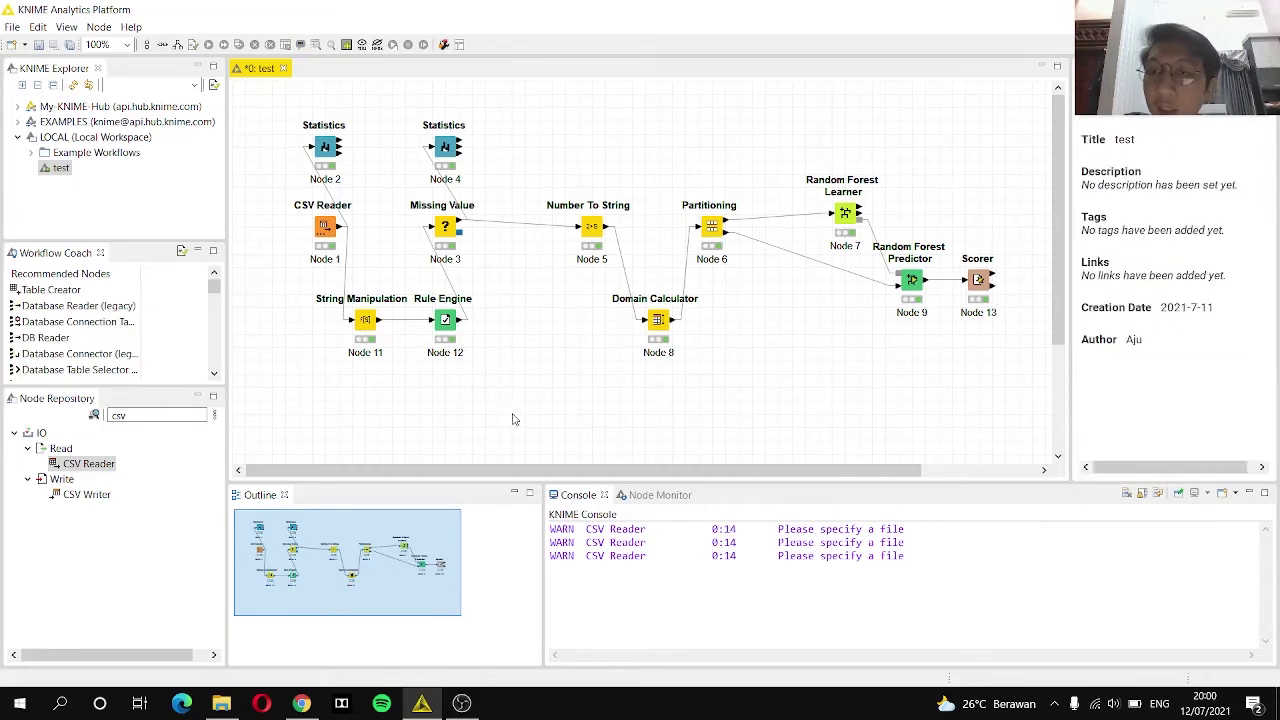
left_click(108, 416)
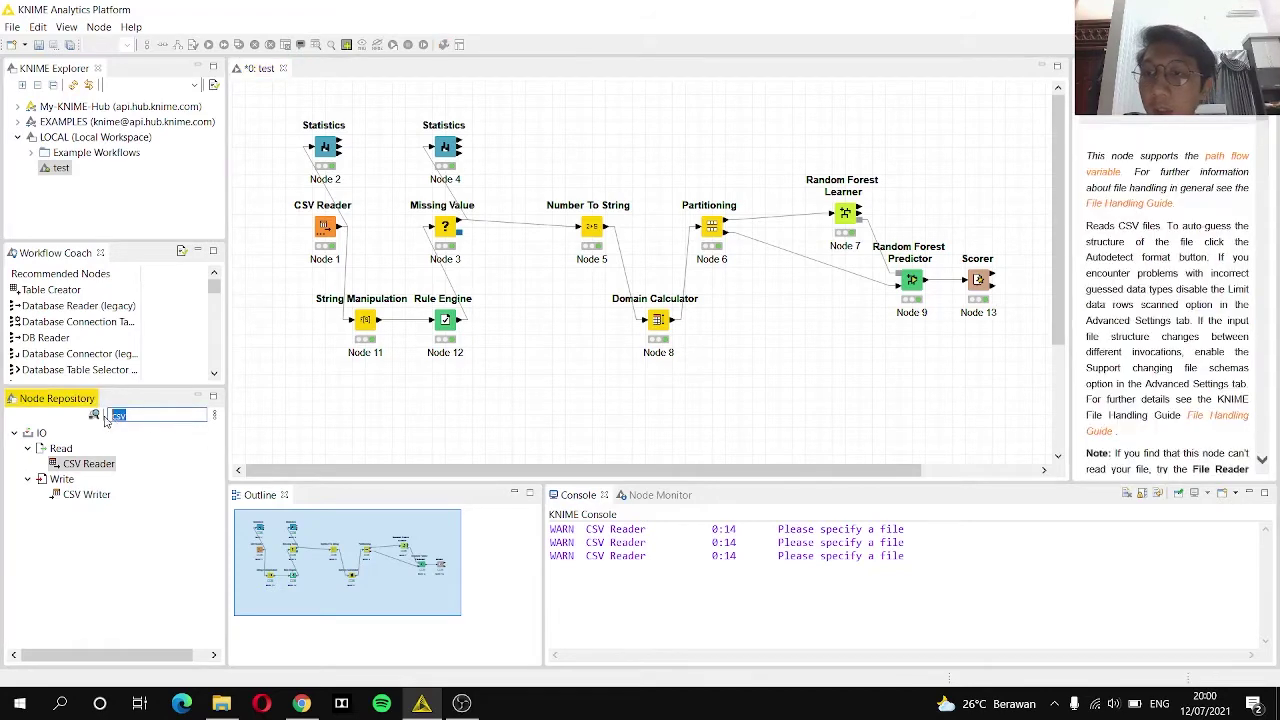
key("BackSpace")
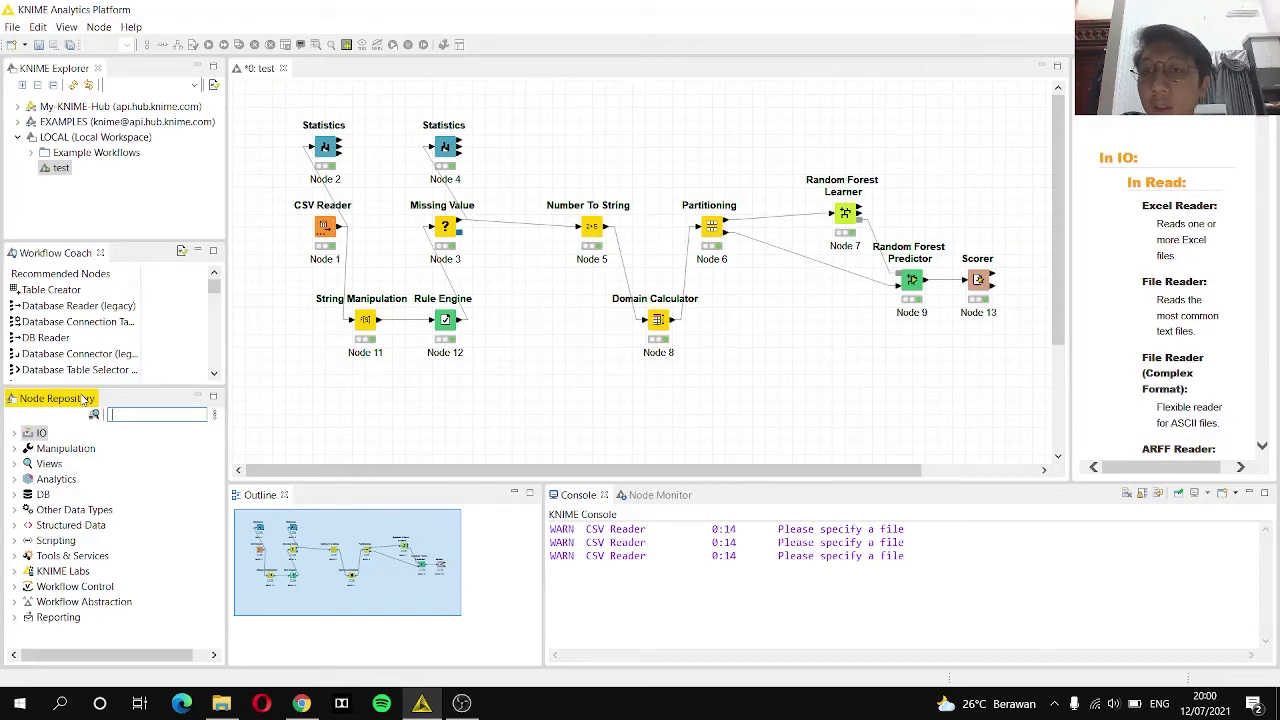
Inspect the CSV Reader node and both Statistics nodes in the test workflow
left_click(335, 225)
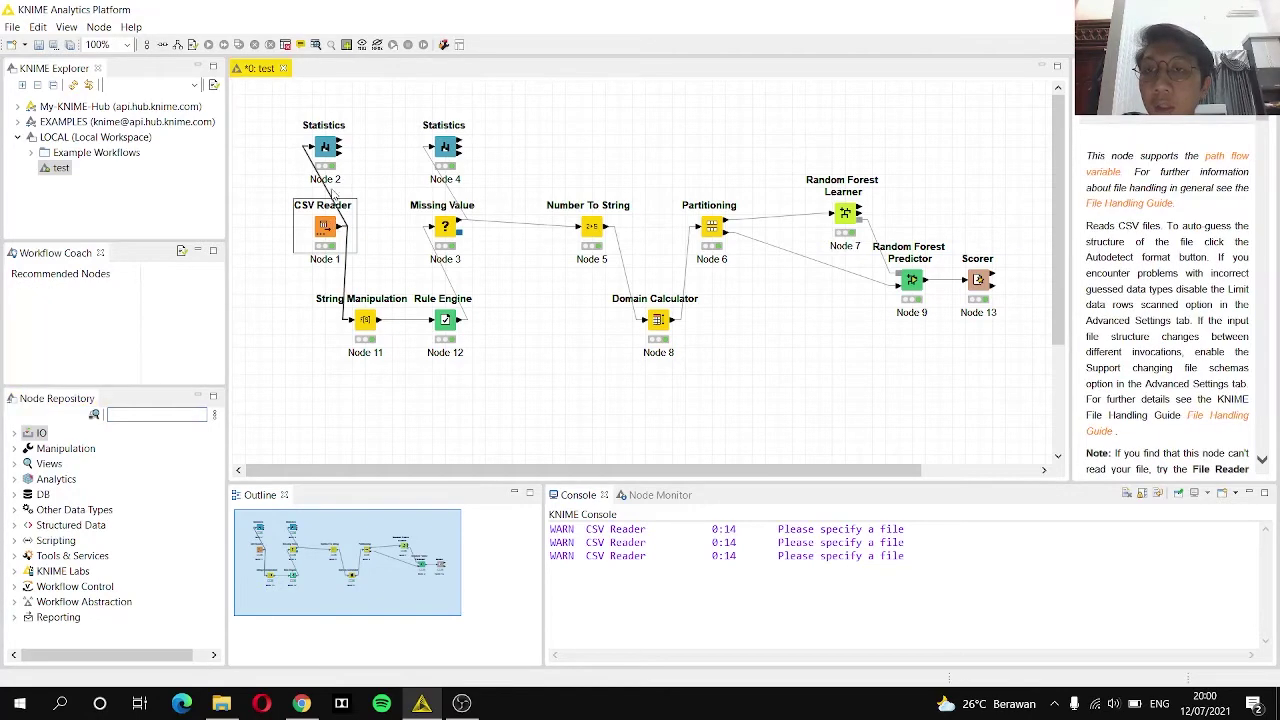
left_click(333, 150)
left_click(452, 147)
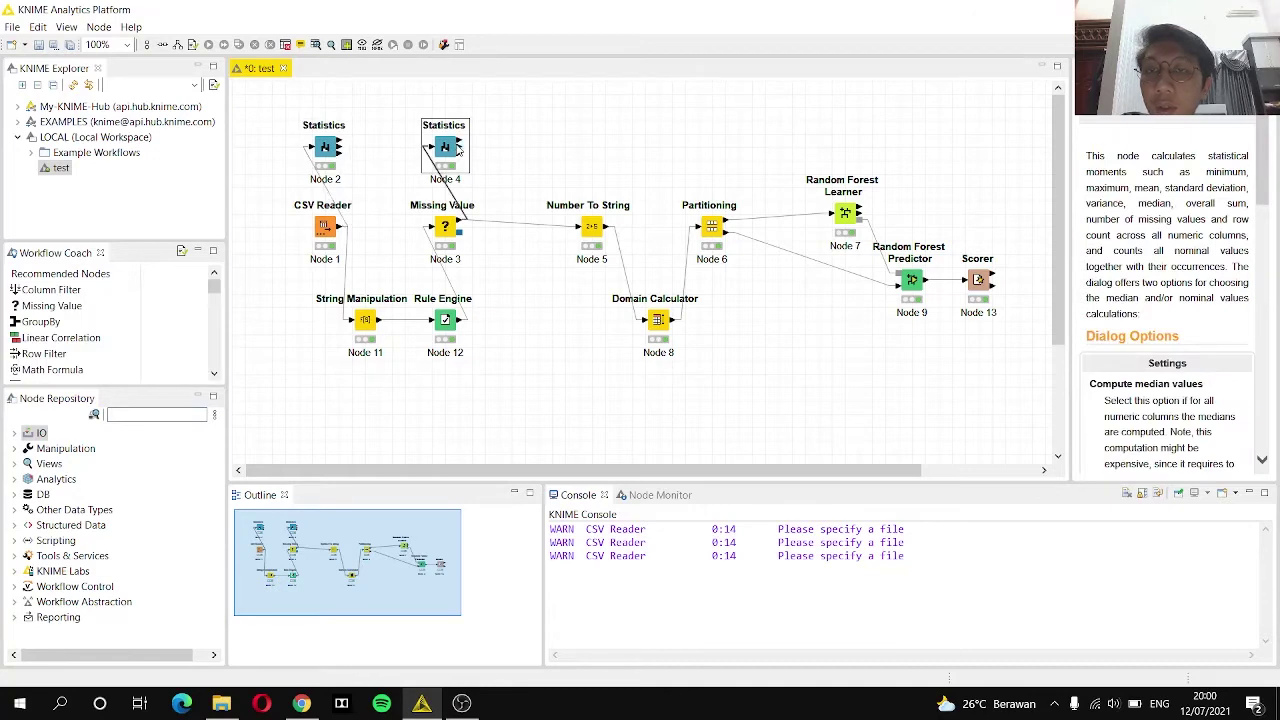
left_click(508, 228)
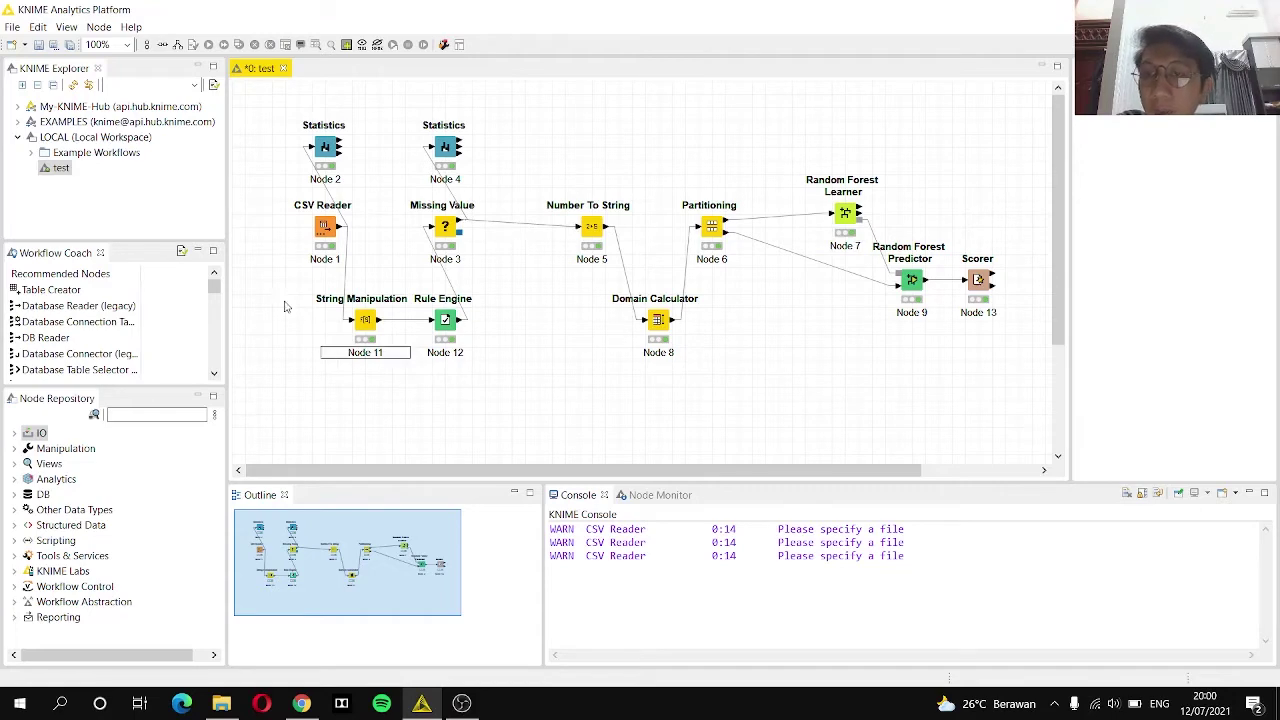
Search the Node Repository for "csv reade" and view the CSV Reader node's description
left_click(152, 415)
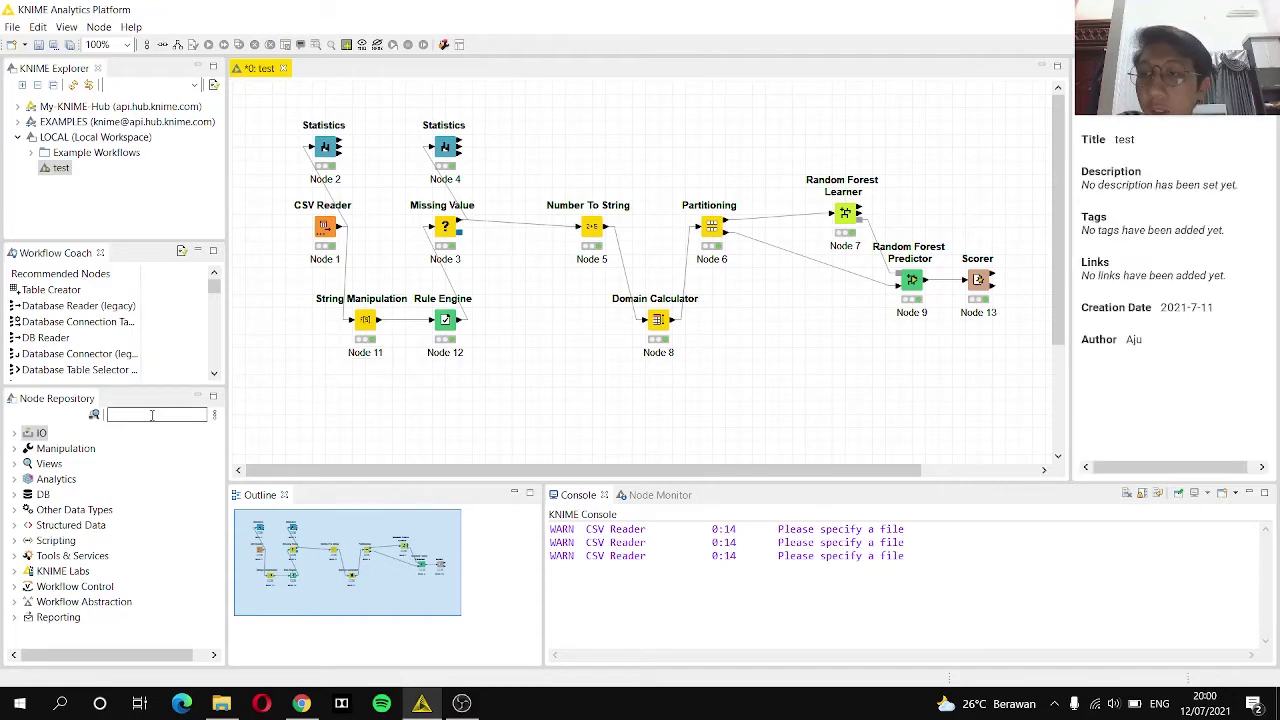
left_click(153, 418)
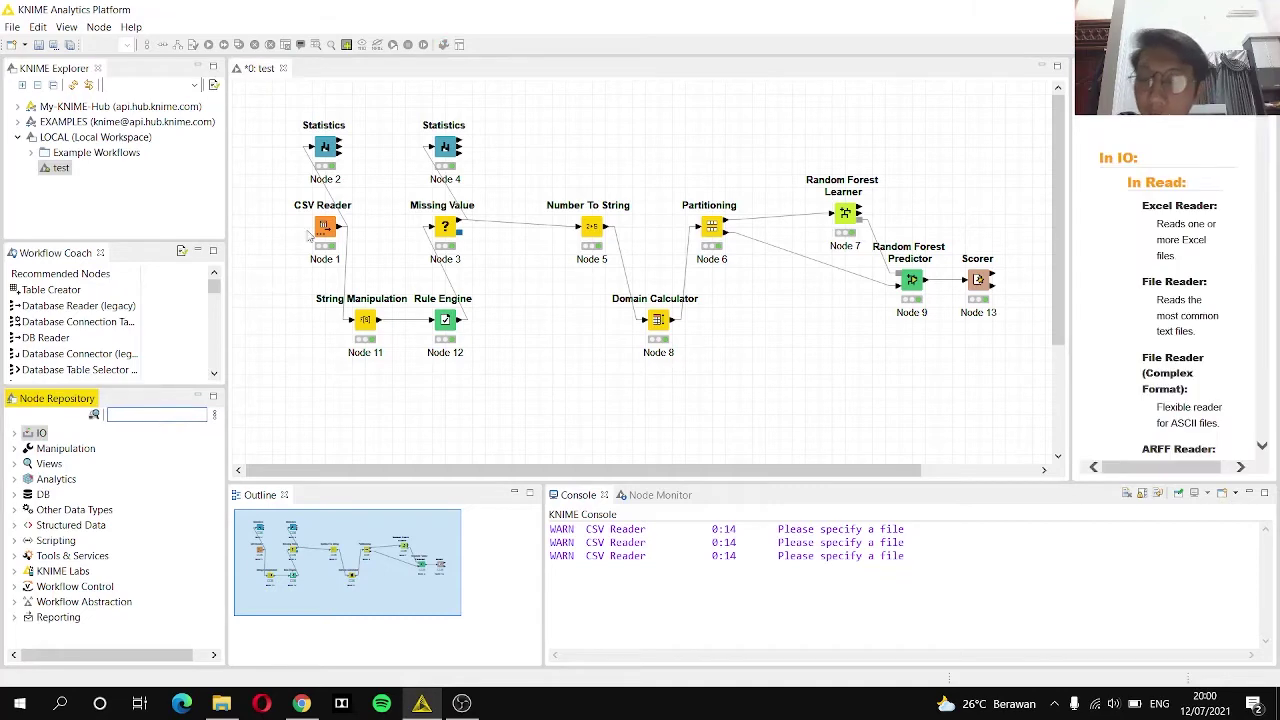
type("csv r")
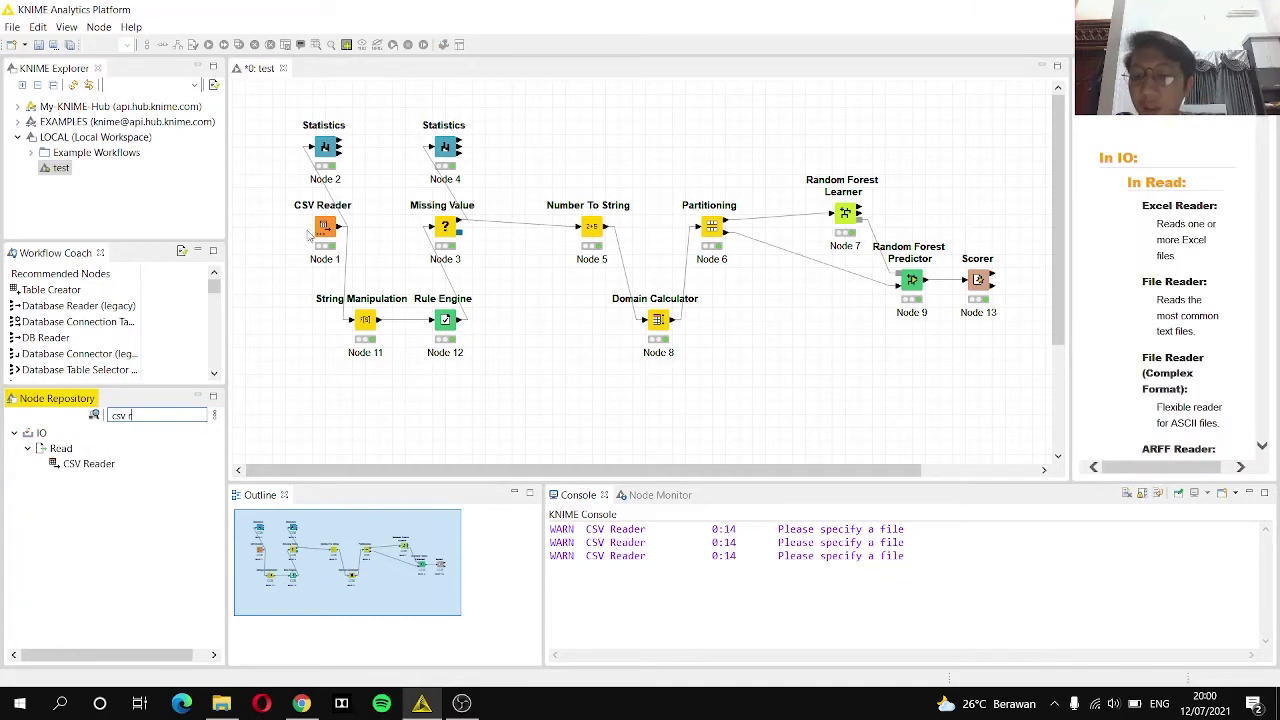
type("eade")
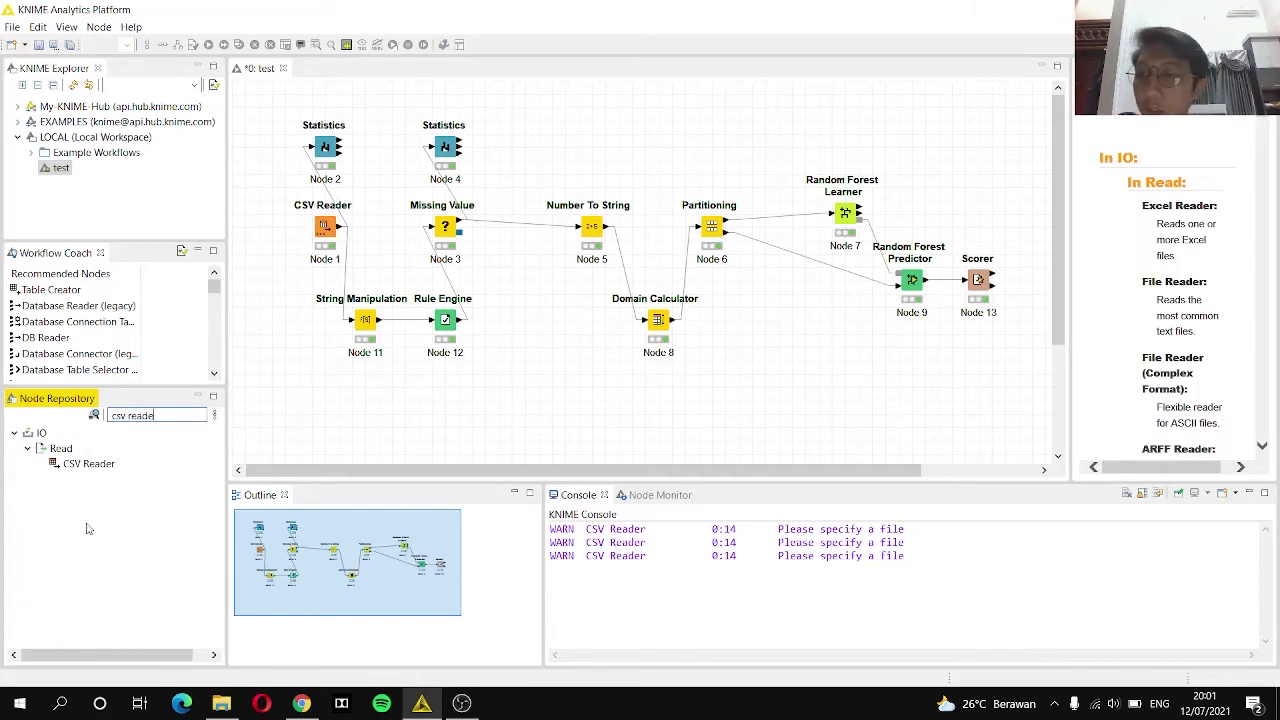
left_click(100, 467)
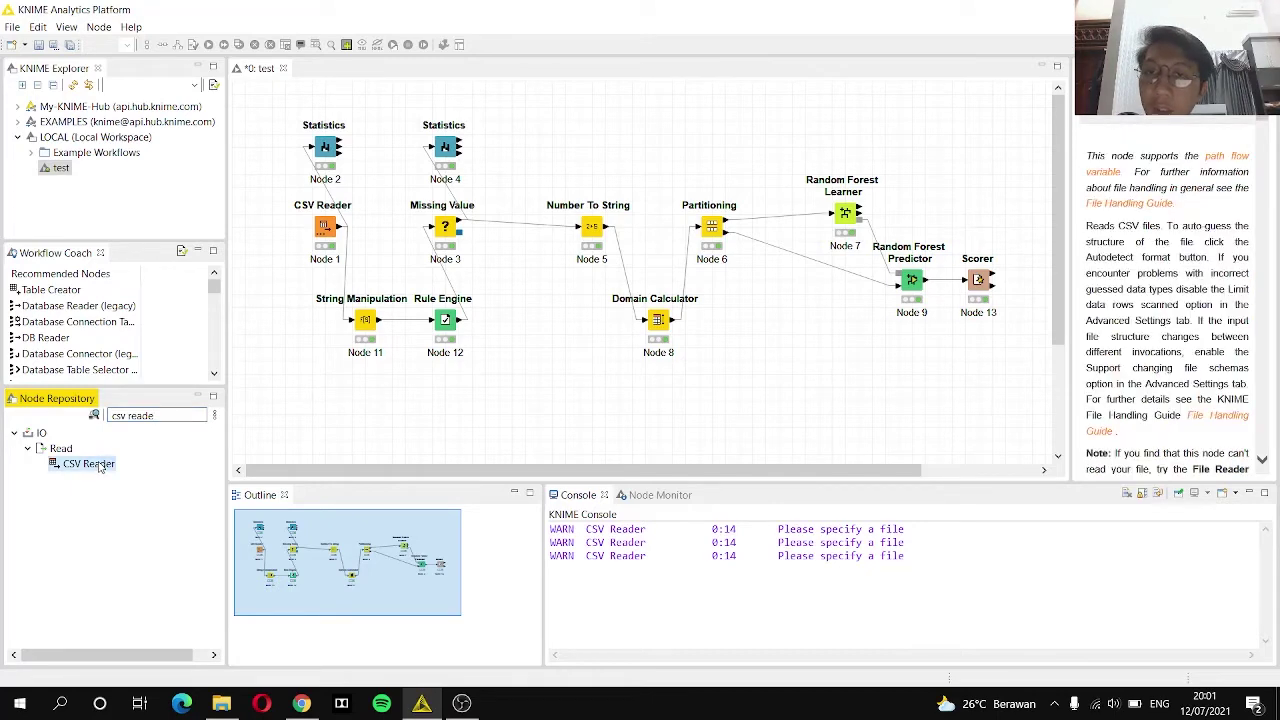
Add an extra CSV Reader node to the test workflow and delete it again
double_click(100, 466)
key("Delete")
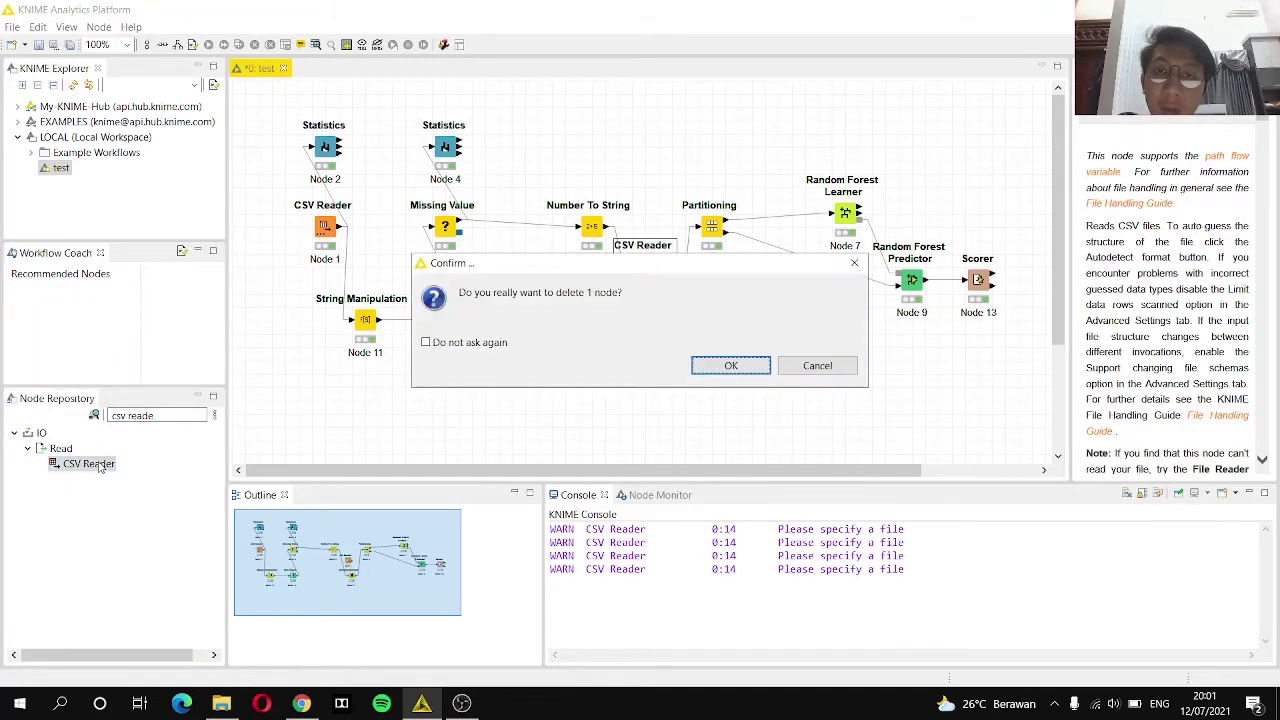
key("Return")
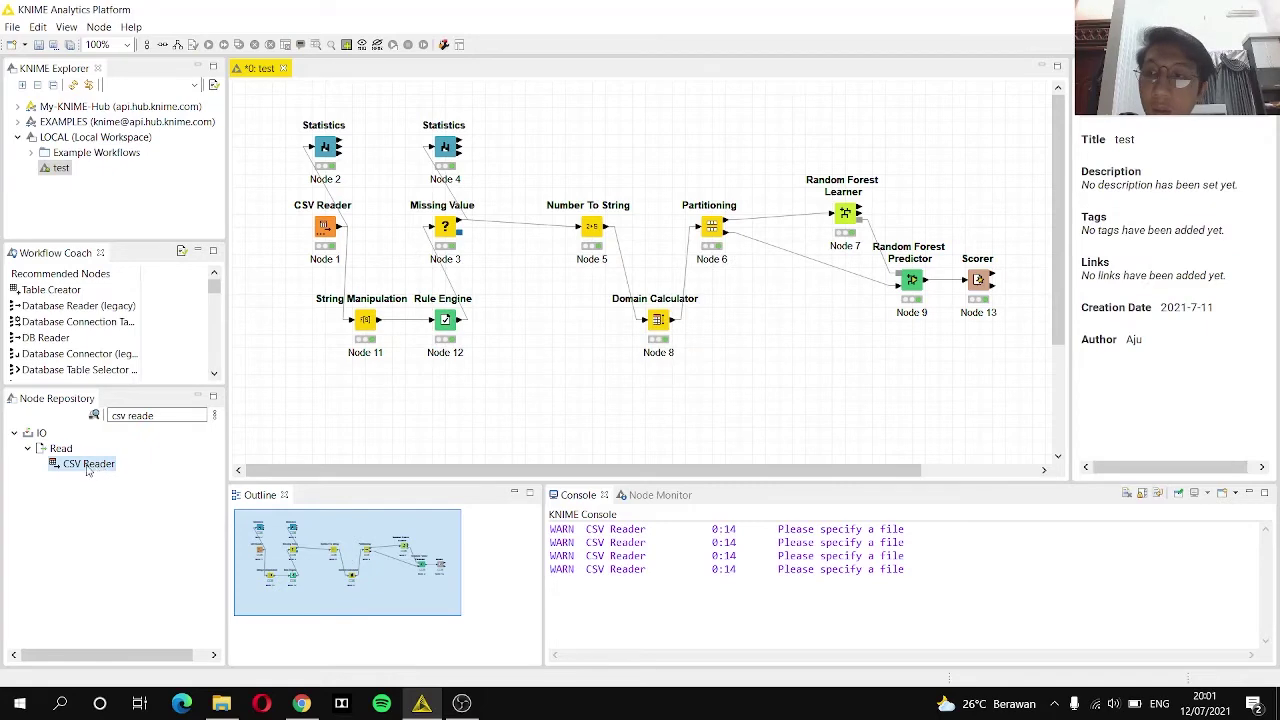
Add a second CSV Reader node to the test workflow below the String Manipulation node
left_click(90, 468)
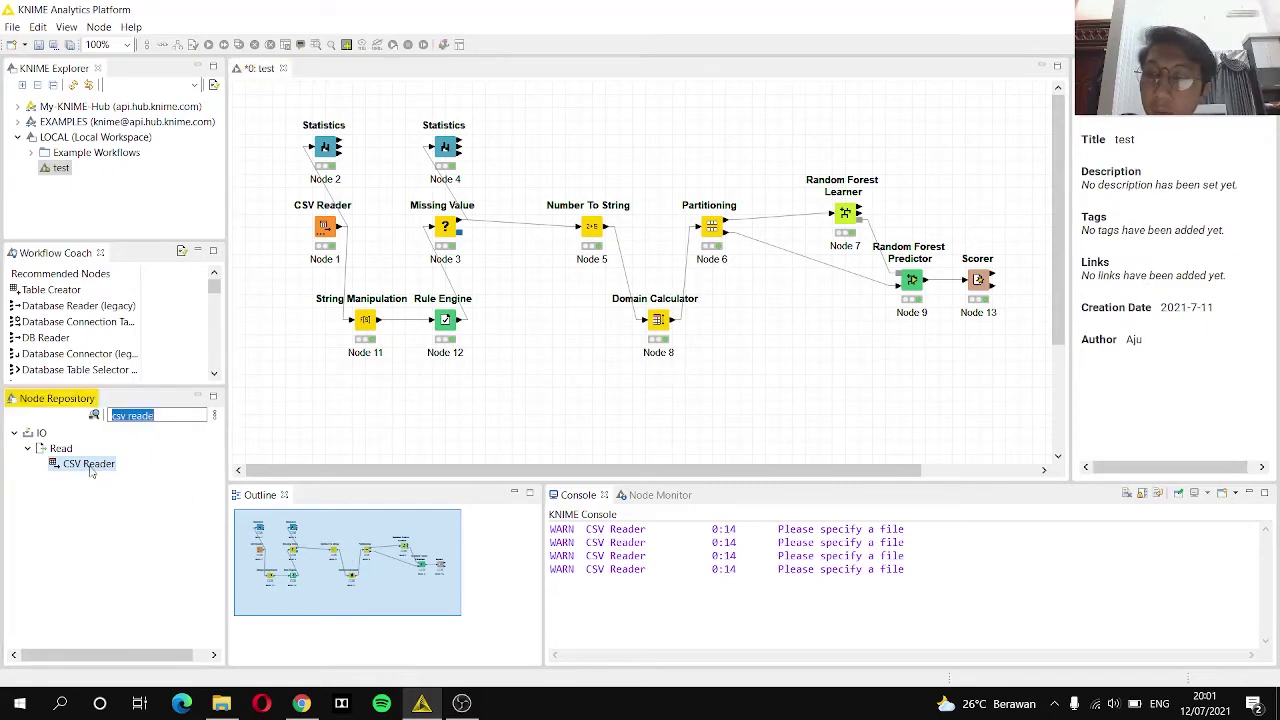
left_click_drag(90, 470, 355, 402)
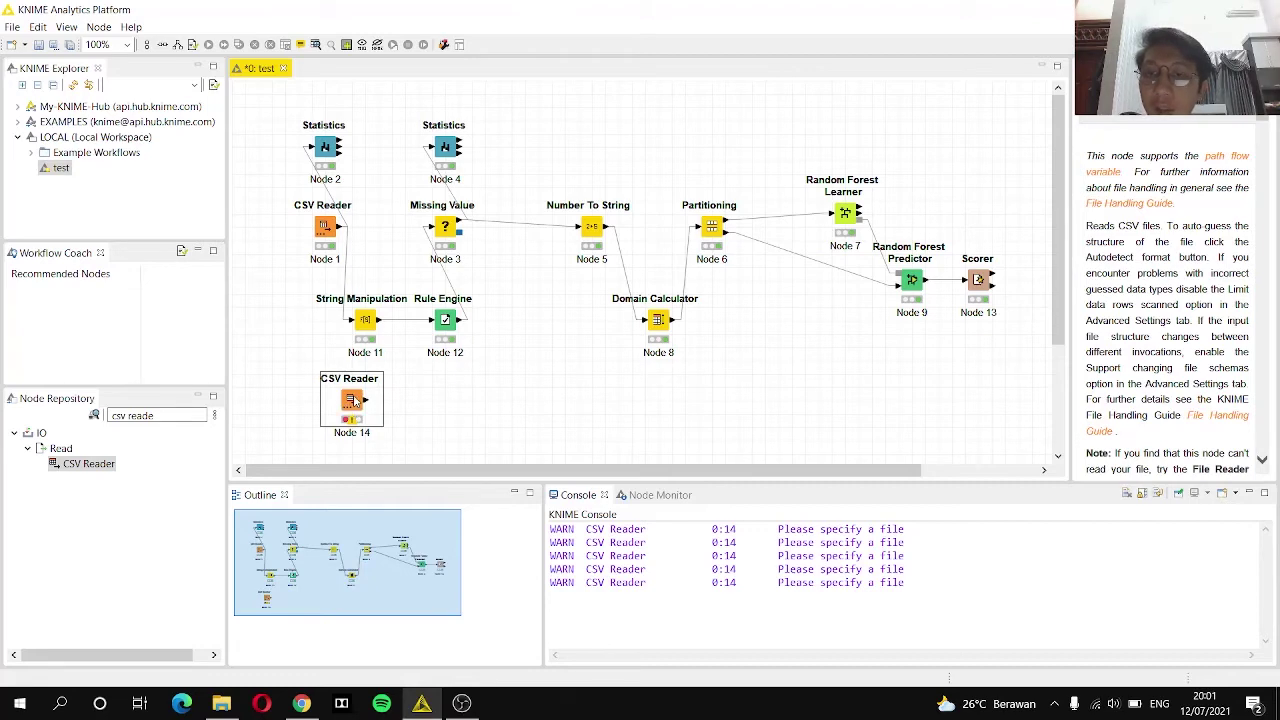
left_click_drag(352, 400, 339, 400)
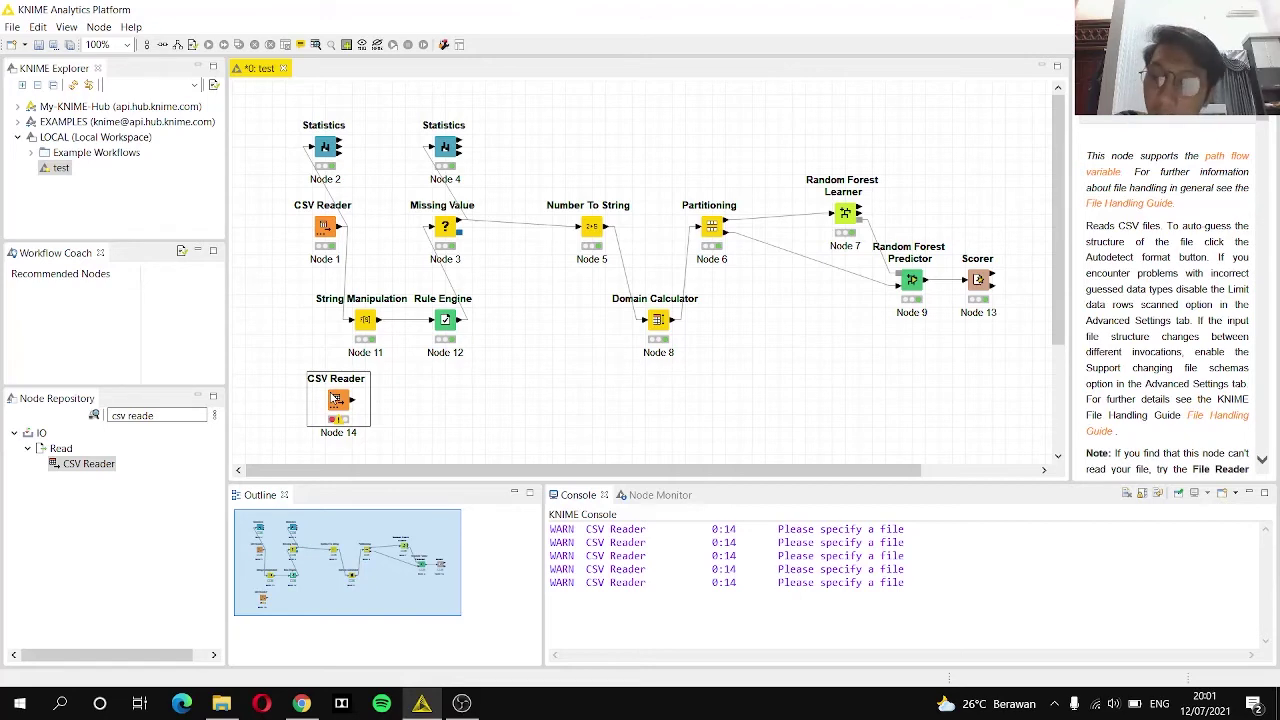
Configure the new CSV Reader to read train.csv from the titanic-data folder inside knime-workspace's test folder
right_click(335, 398)
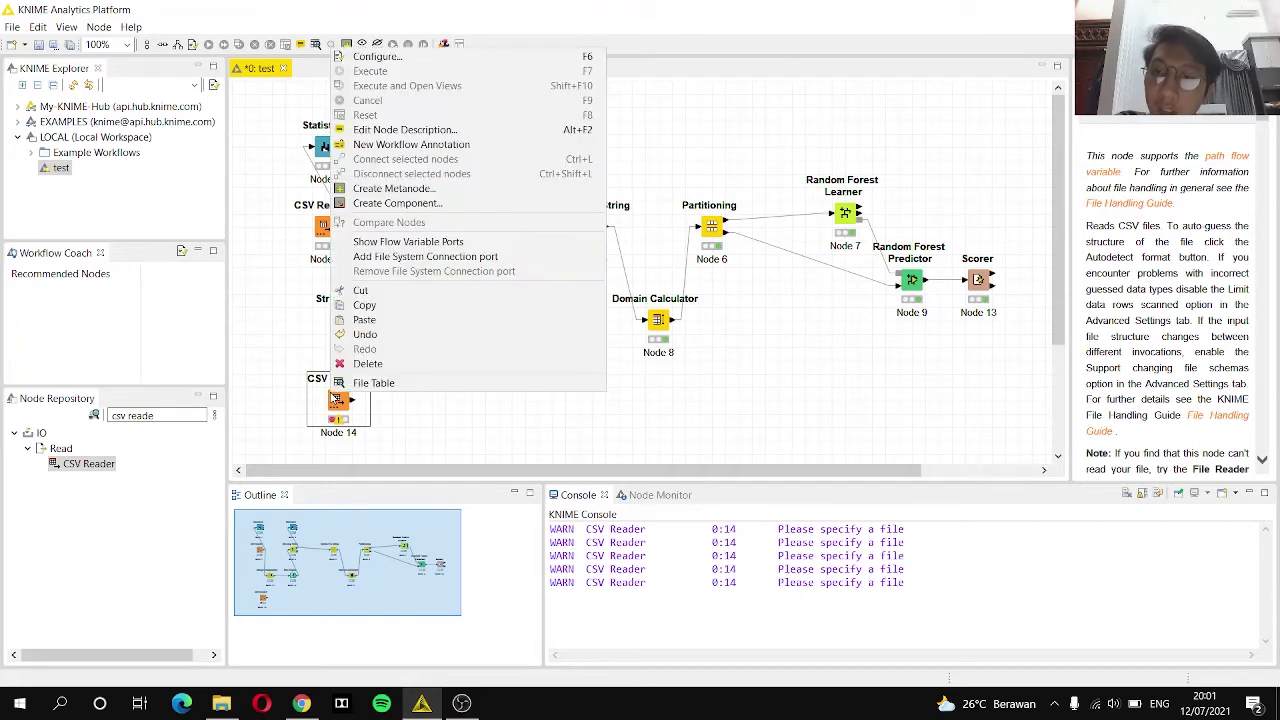
left_click(397, 58)
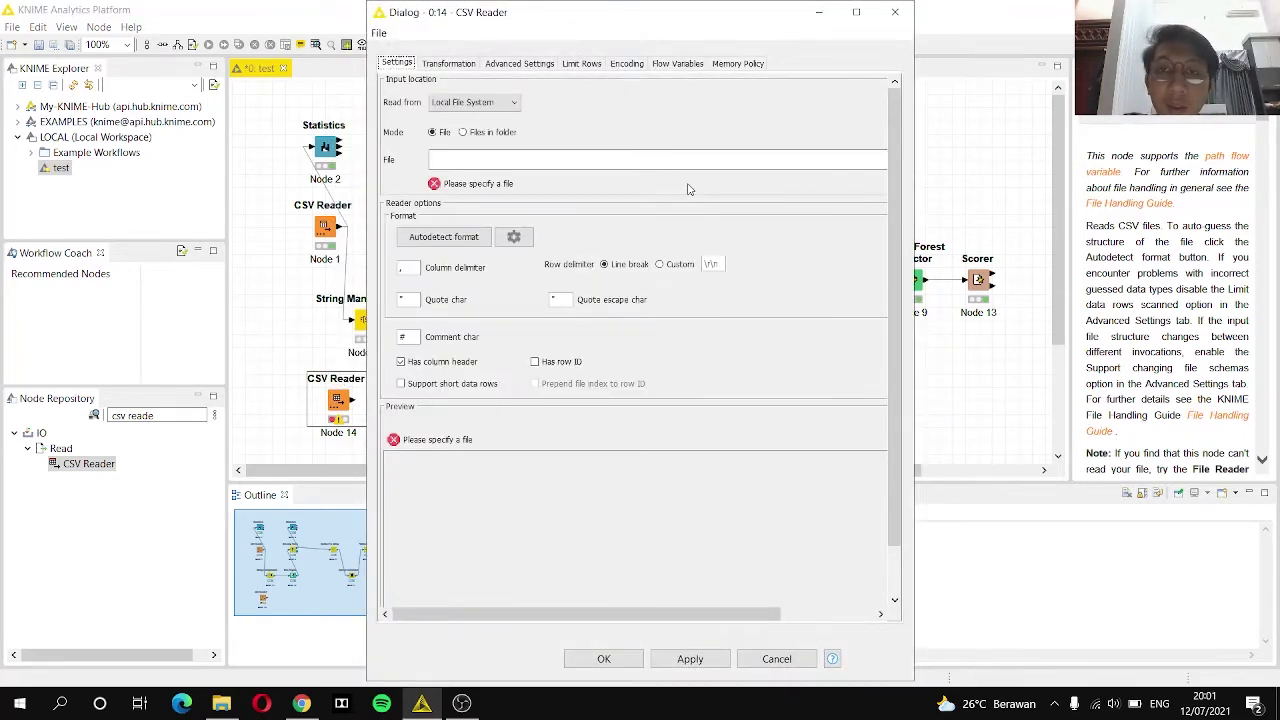
scroll(688, 189, "right", 5)
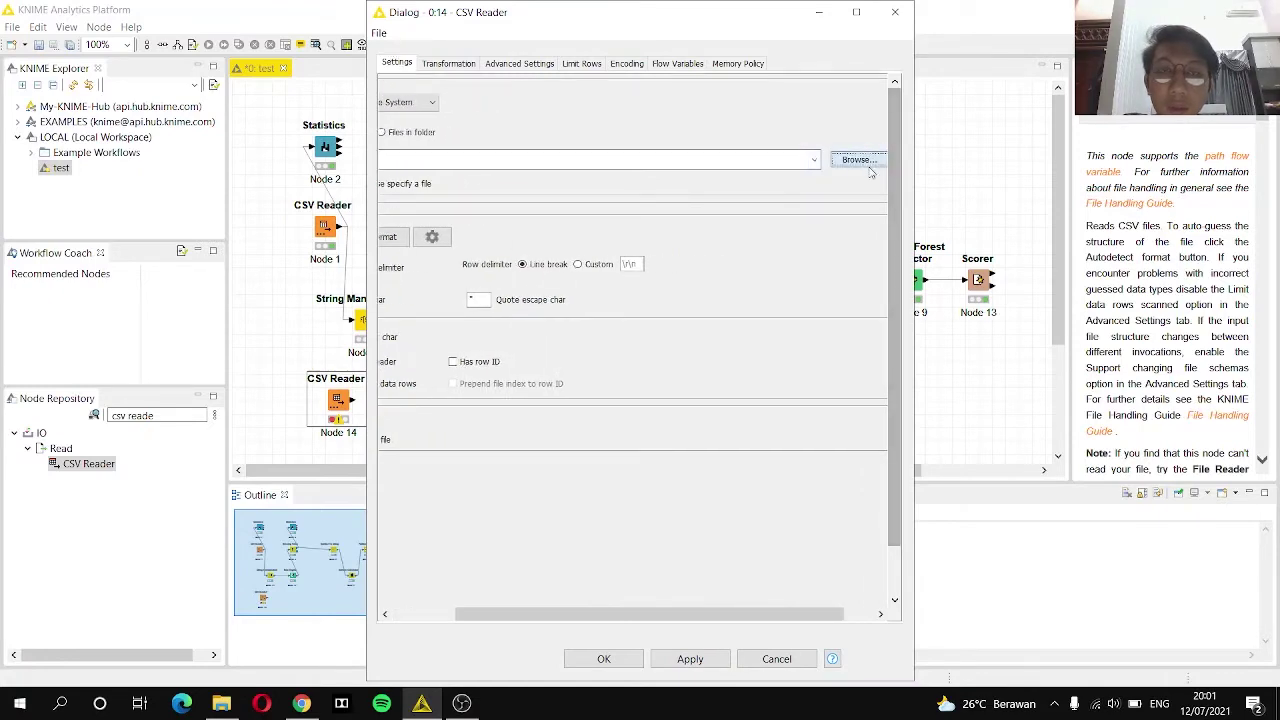
left_click(859, 160)
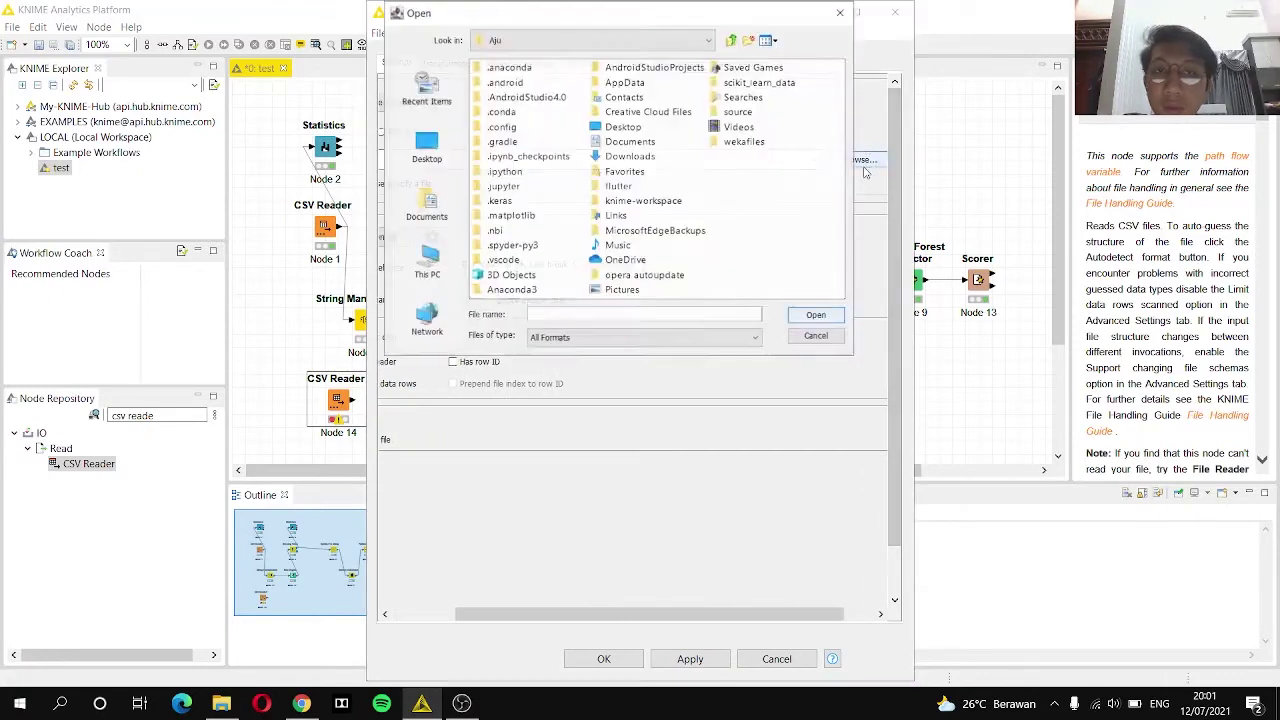
double_click(650, 201)
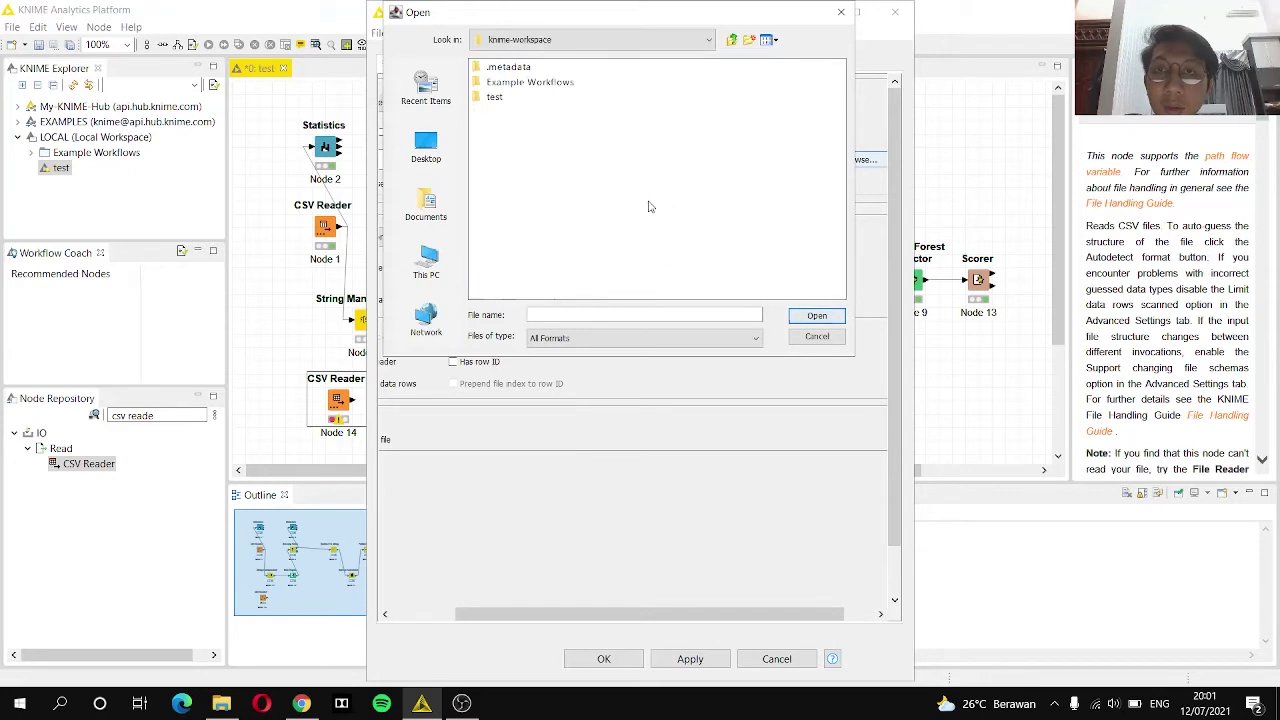
double_click(493, 98)
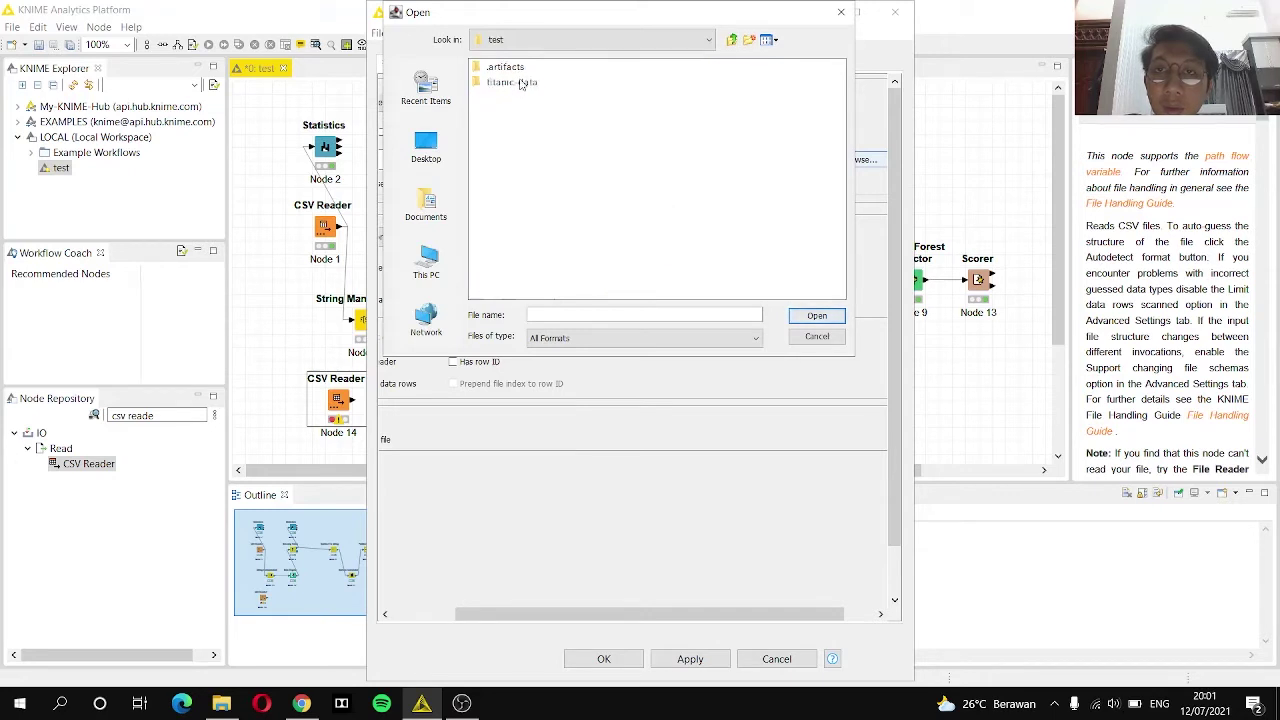
double_click(519, 84)
left_click(510, 86)
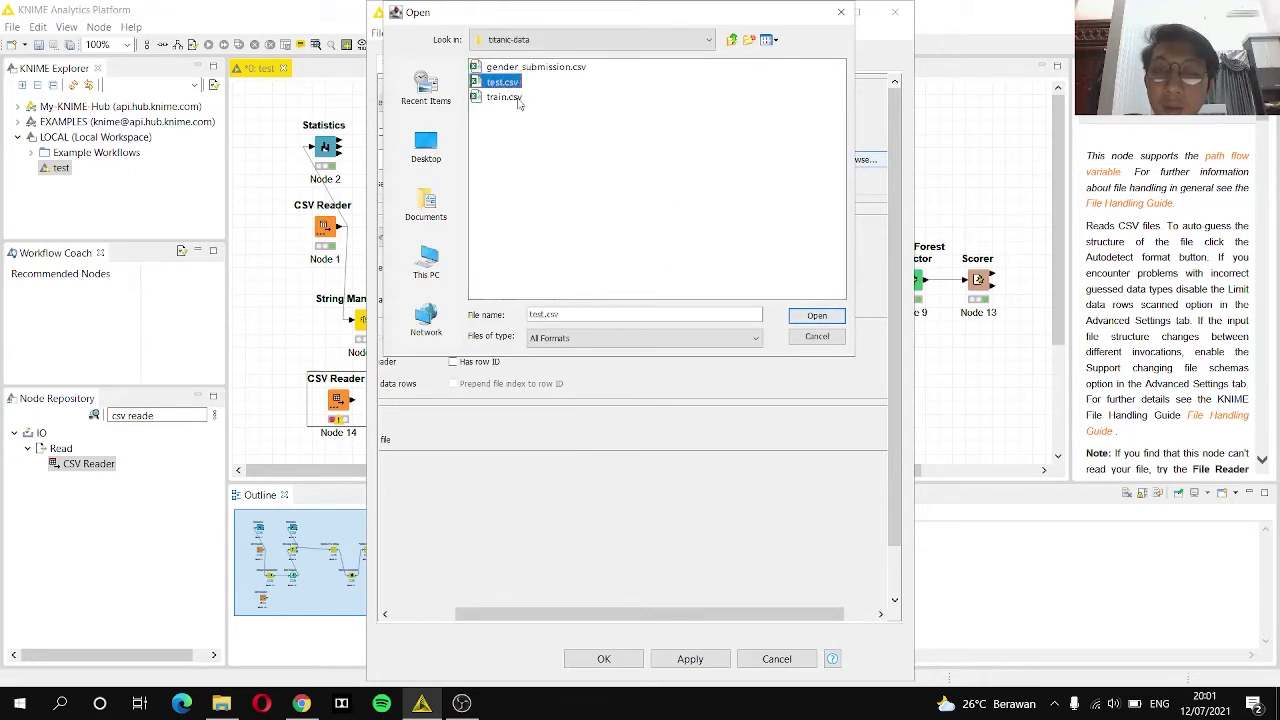
left_click(517, 99)
left_click(817, 315)
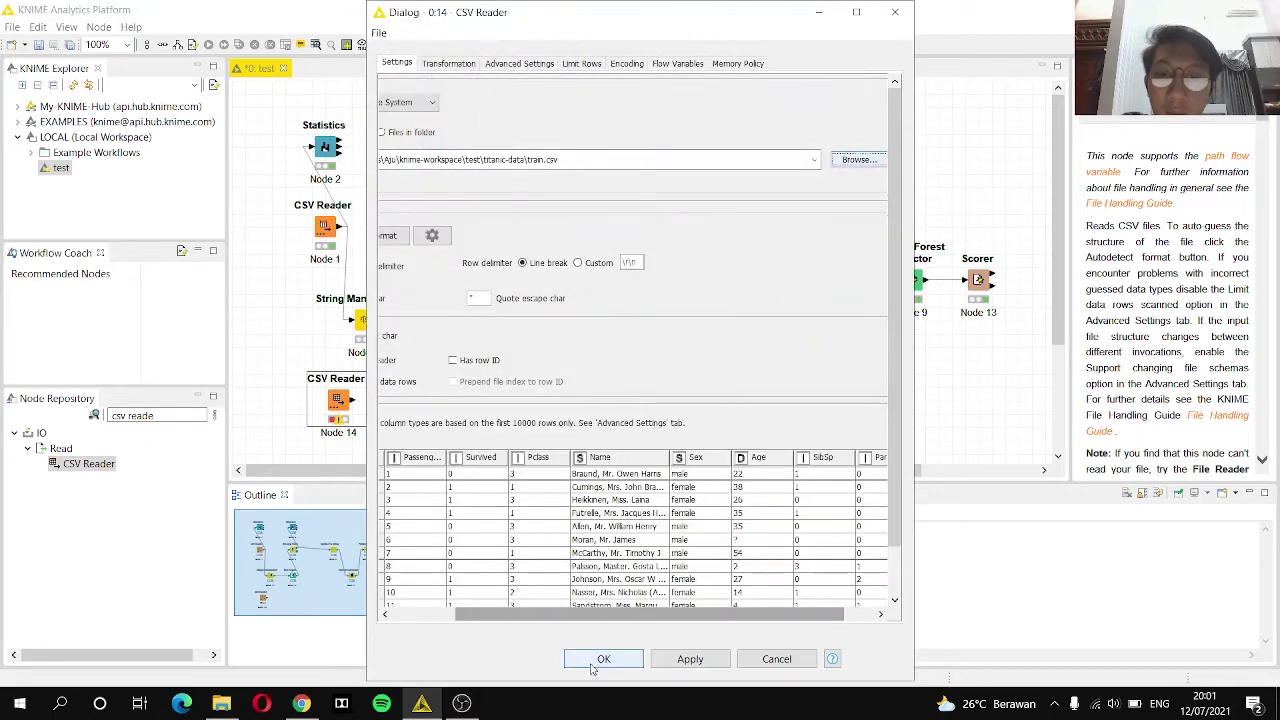
left_click(603, 659)
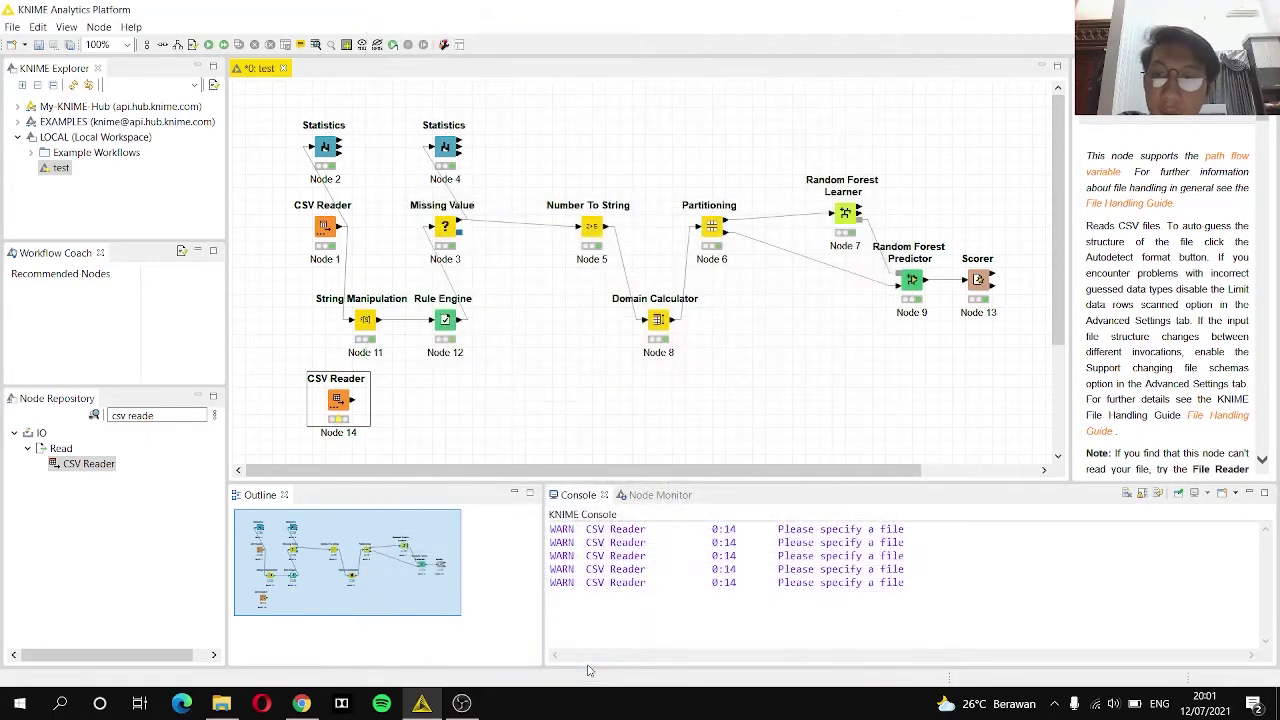
Execute the new CSV Reader node
right_click(343, 406)
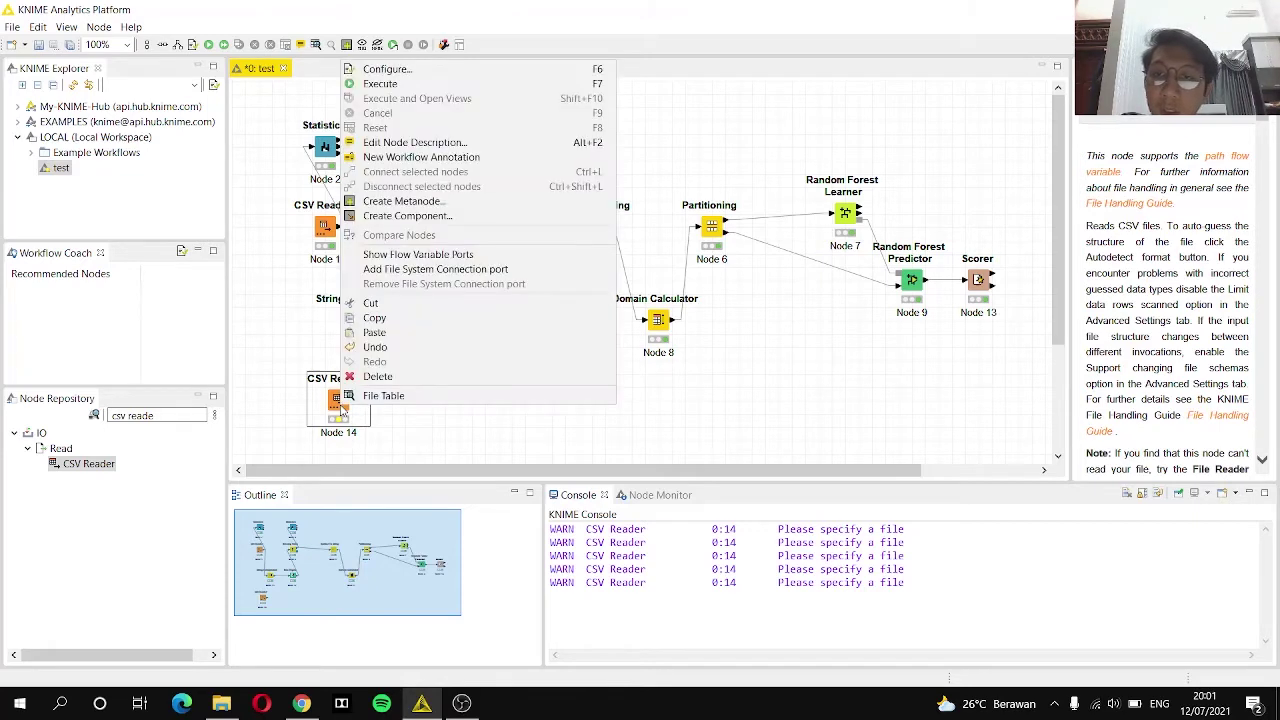
left_click(412, 84)
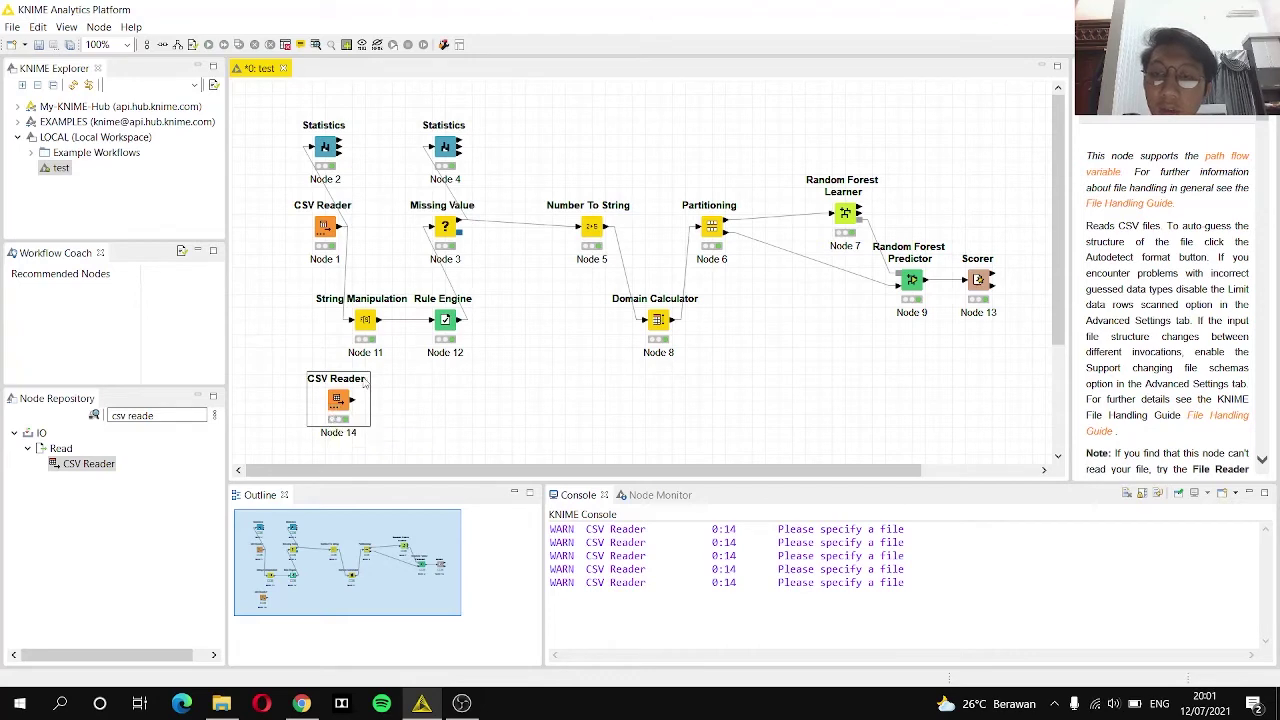
right_click(352, 405)
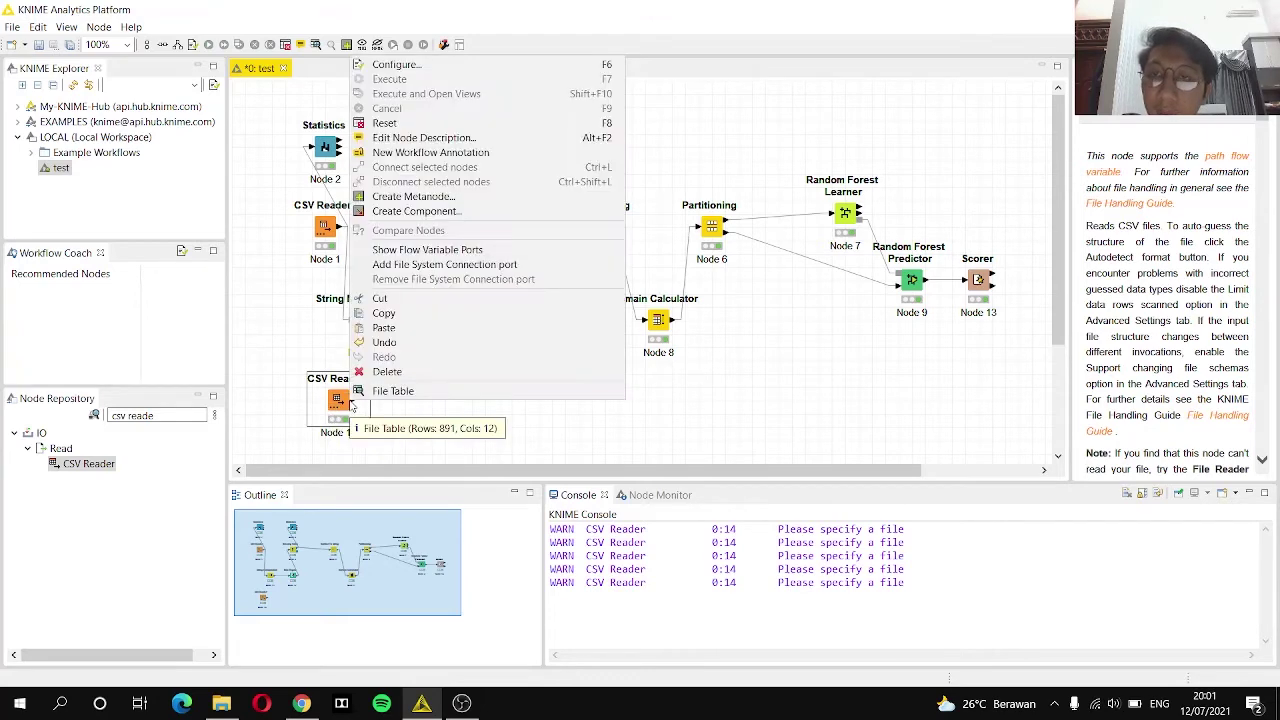
left_click(440, 345)
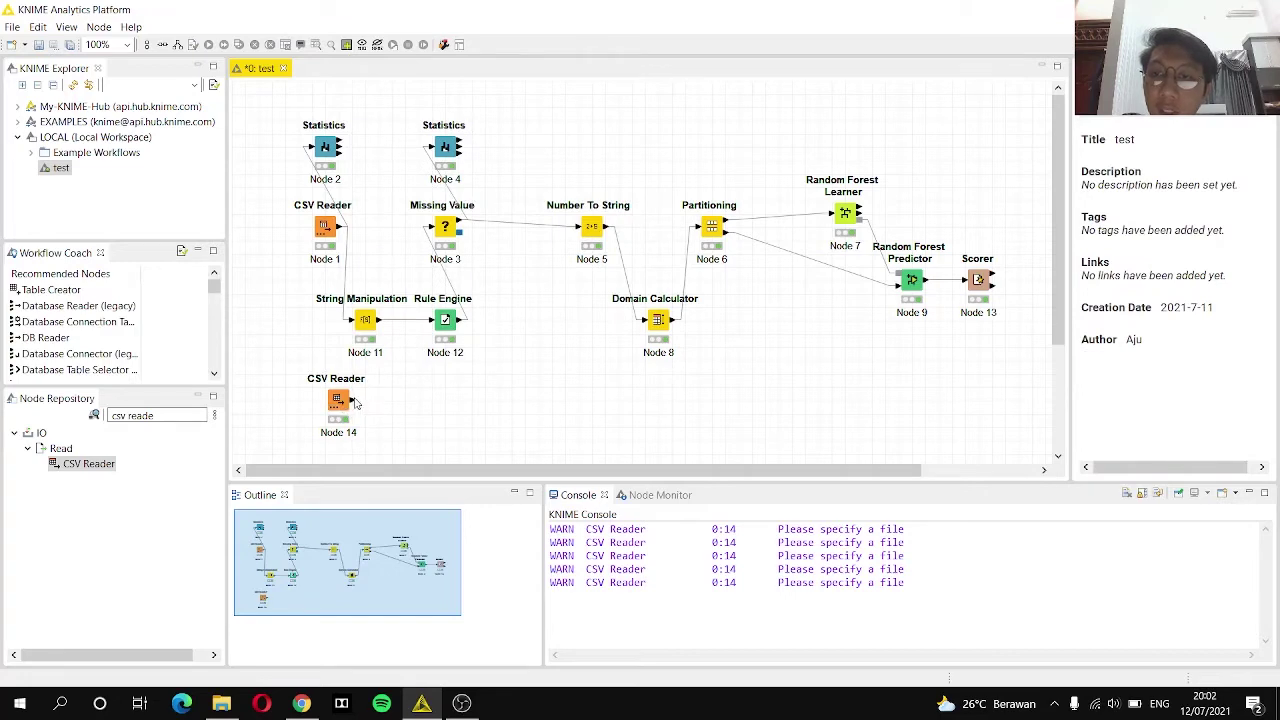
Try to connect the new CSV Reader's output to the Rule Engine node, and delete the new reader
left_click_drag(352, 403, 436, 332)
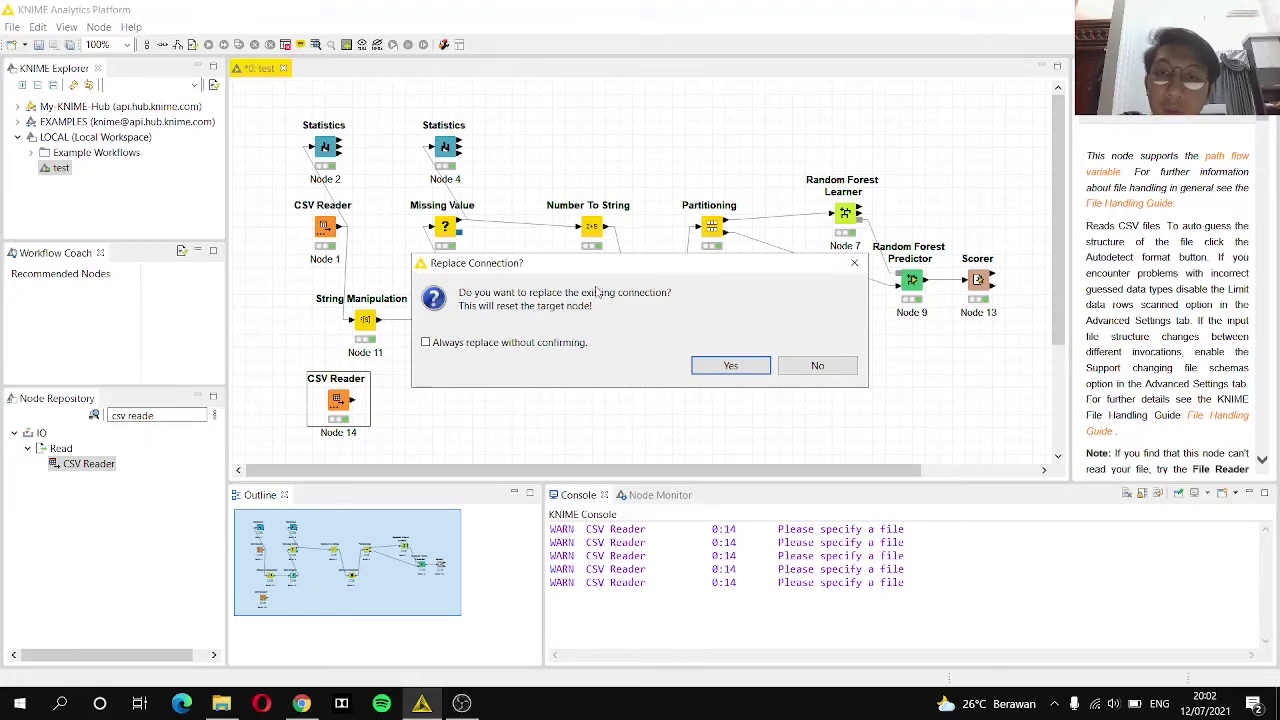
left_click_drag(704, 264, 790, 281)
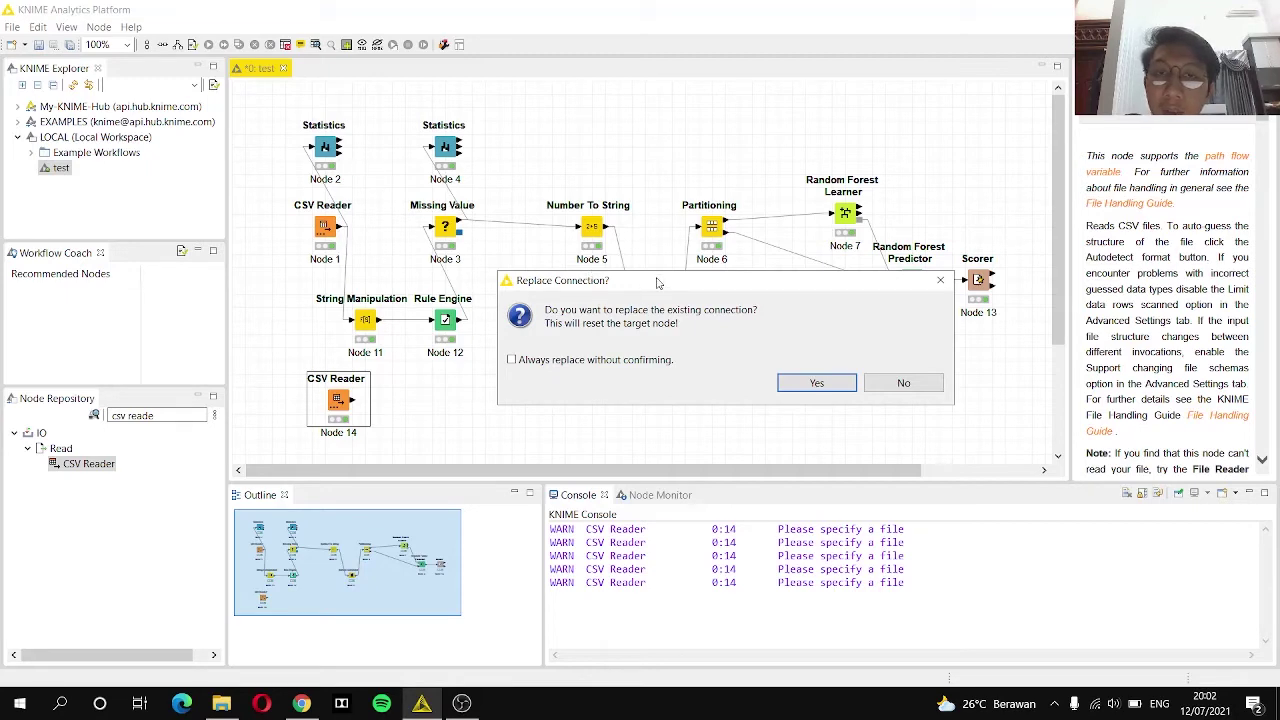
left_click_drag(660, 282, 623, 220)
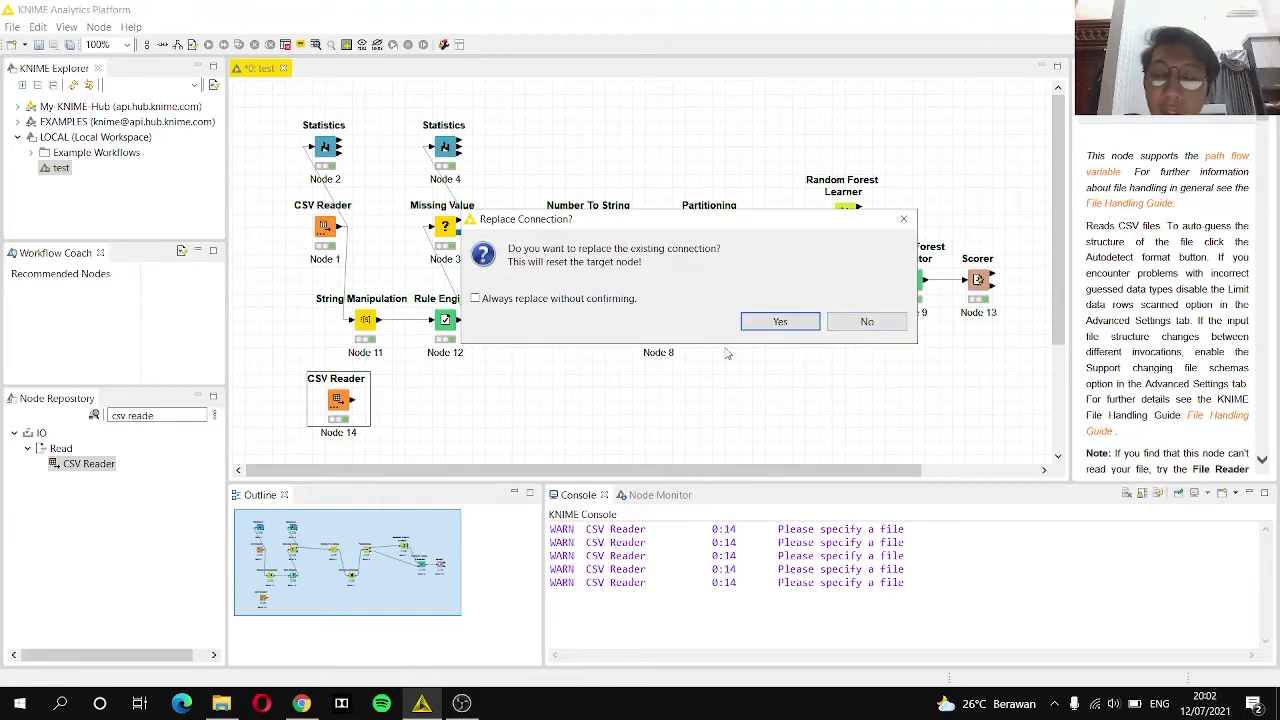
left_click(867, 322)
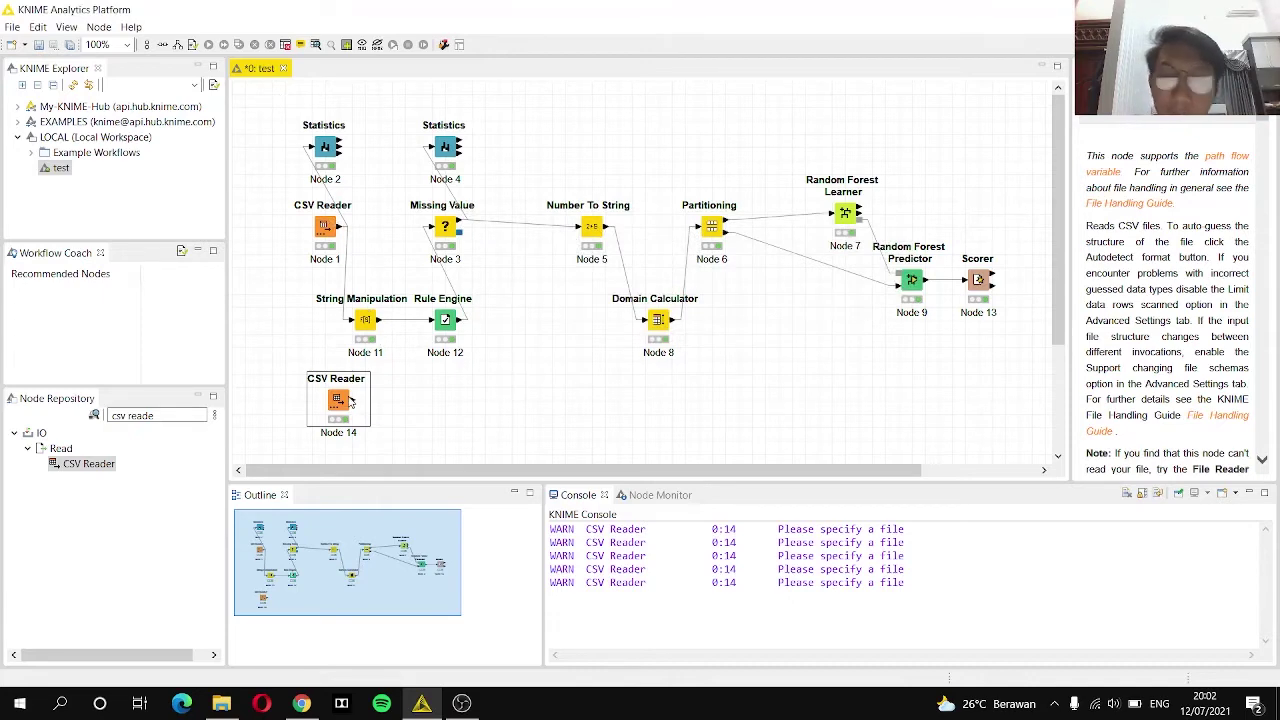
key("Delete")
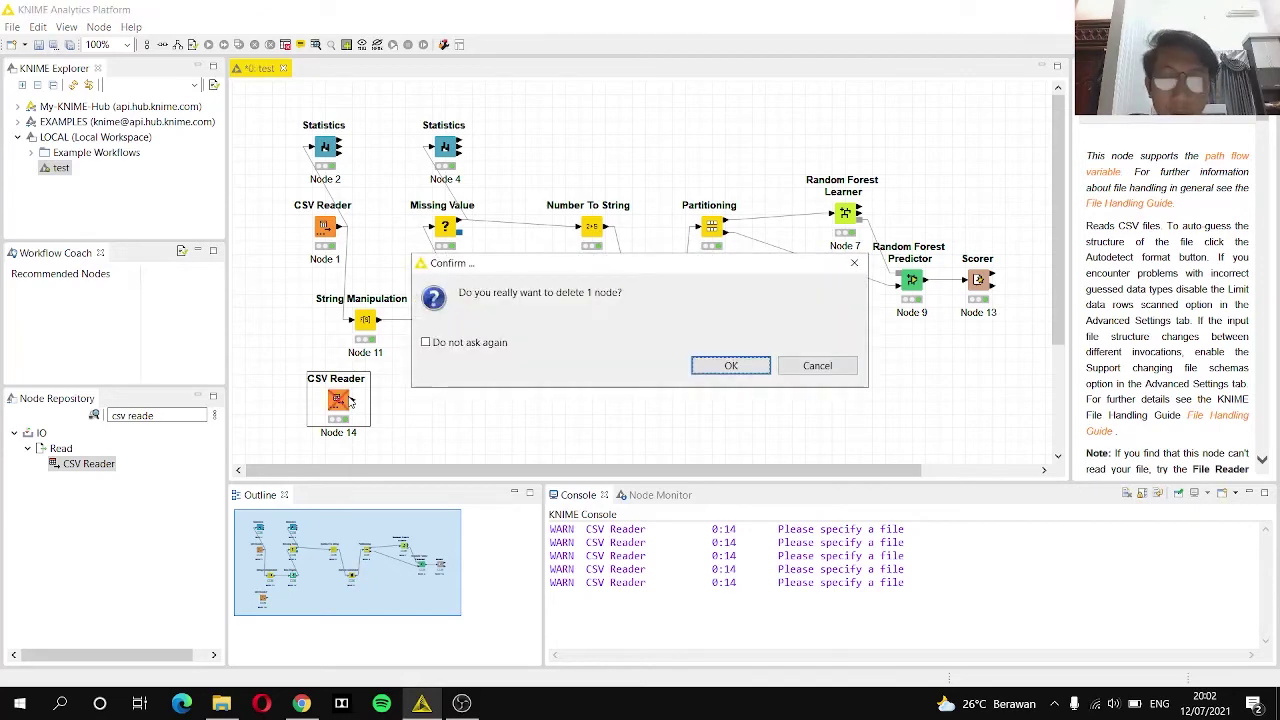
key("Return")
Open the configuration of the original CSV Reader (Node 1) and autodetect the format of train.csv
left_click(327, 235)
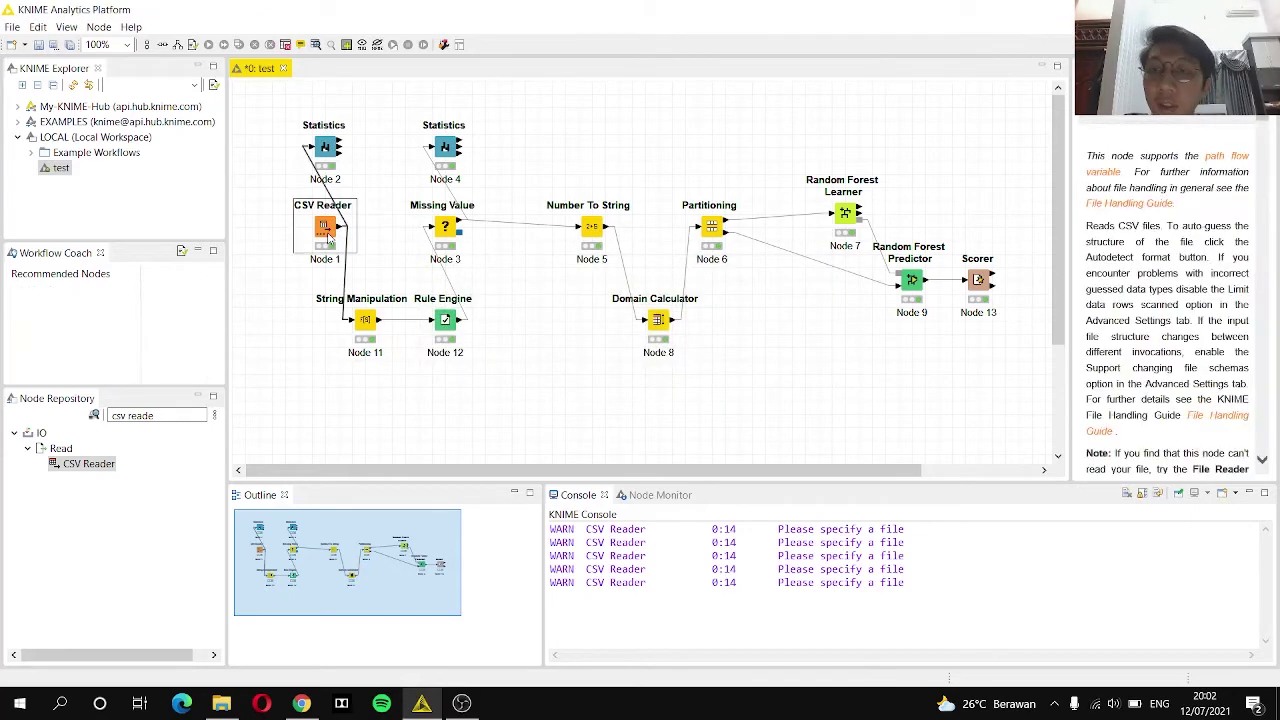
right_click(328, 236)
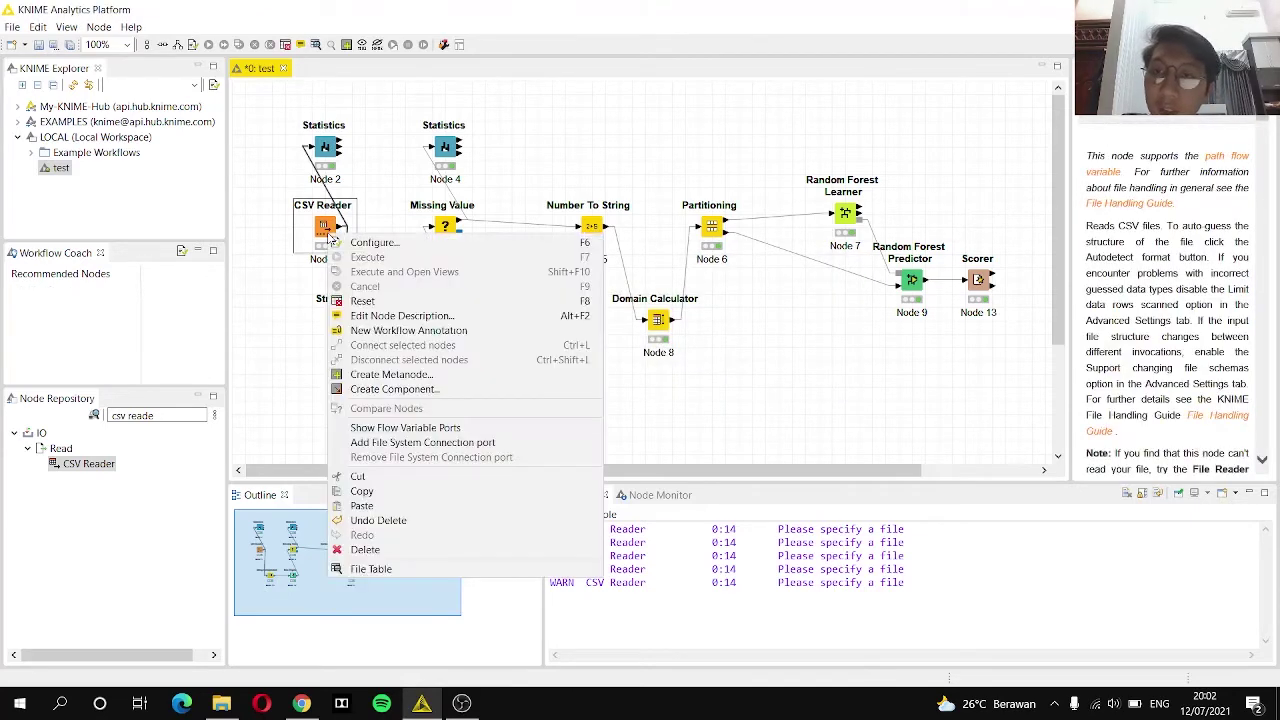
left_click(372, 242)
left_click(676, 161)
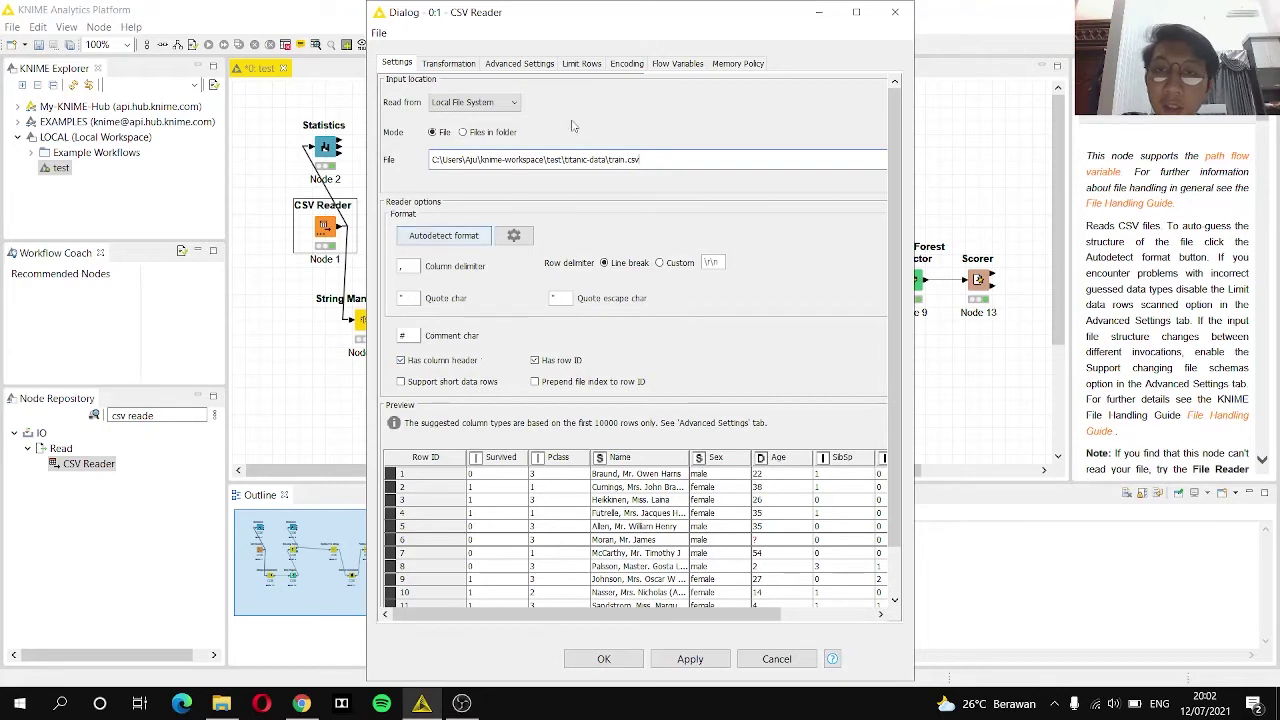
left_click(445, 238)
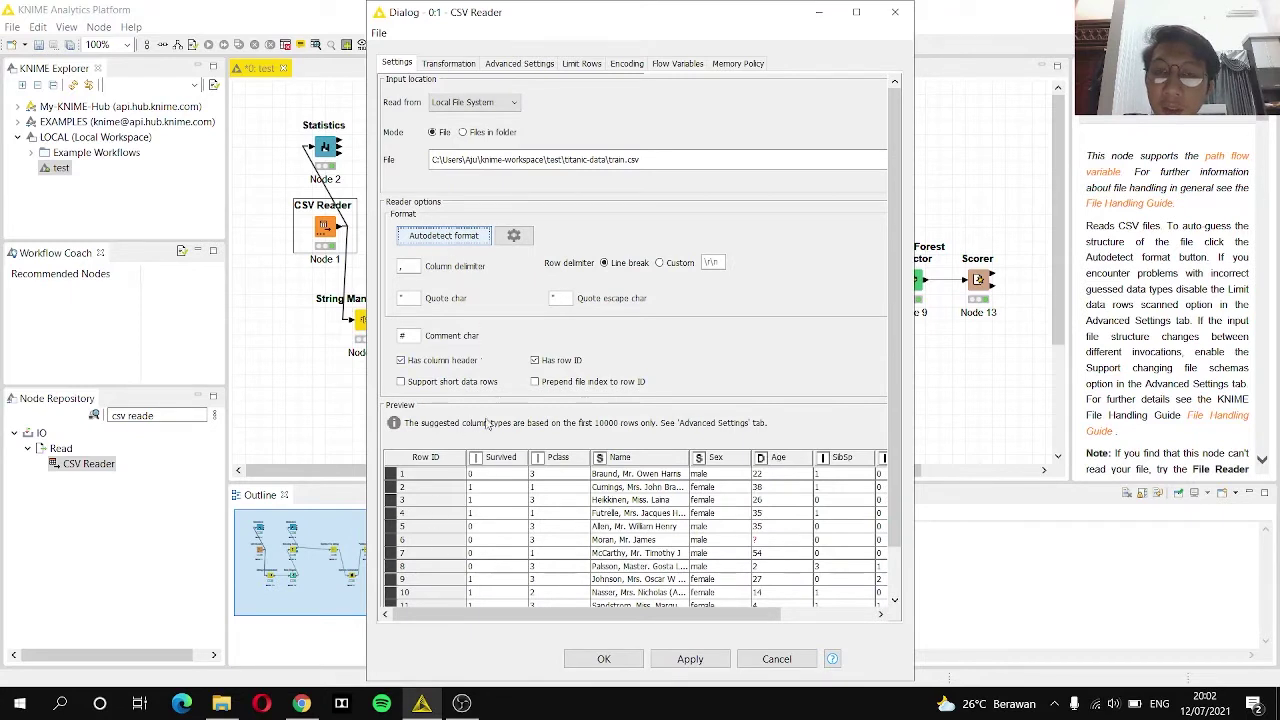
Turn the Has column header option off and back on twice to compare its effect on the preview
left_click(448, 362)
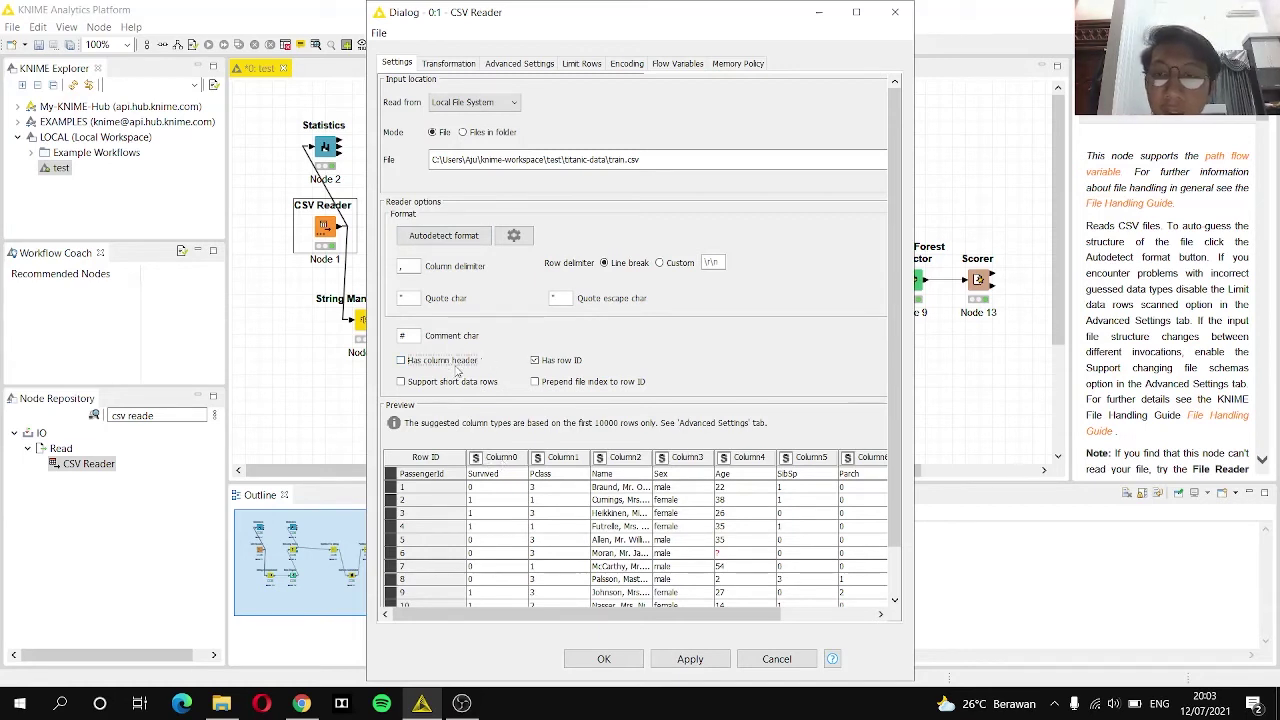
left_click(443, 360)
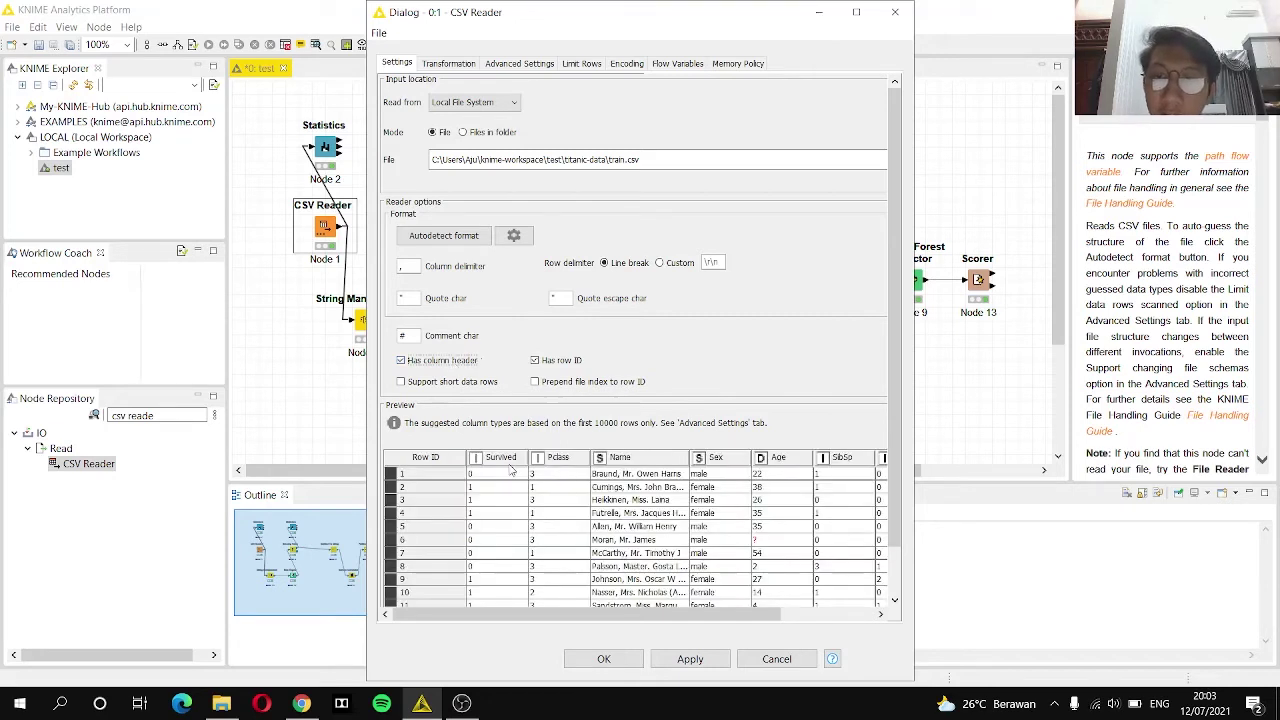
left_click(443, 362)
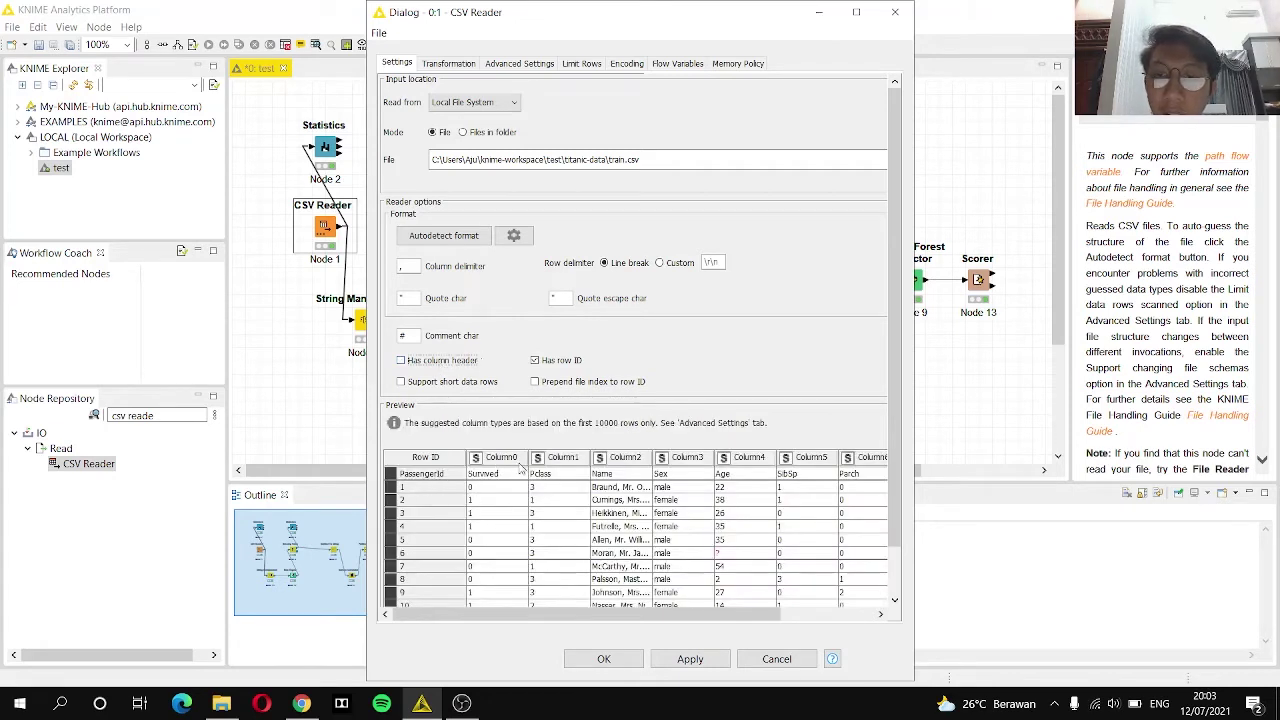
left_click(451, 362)
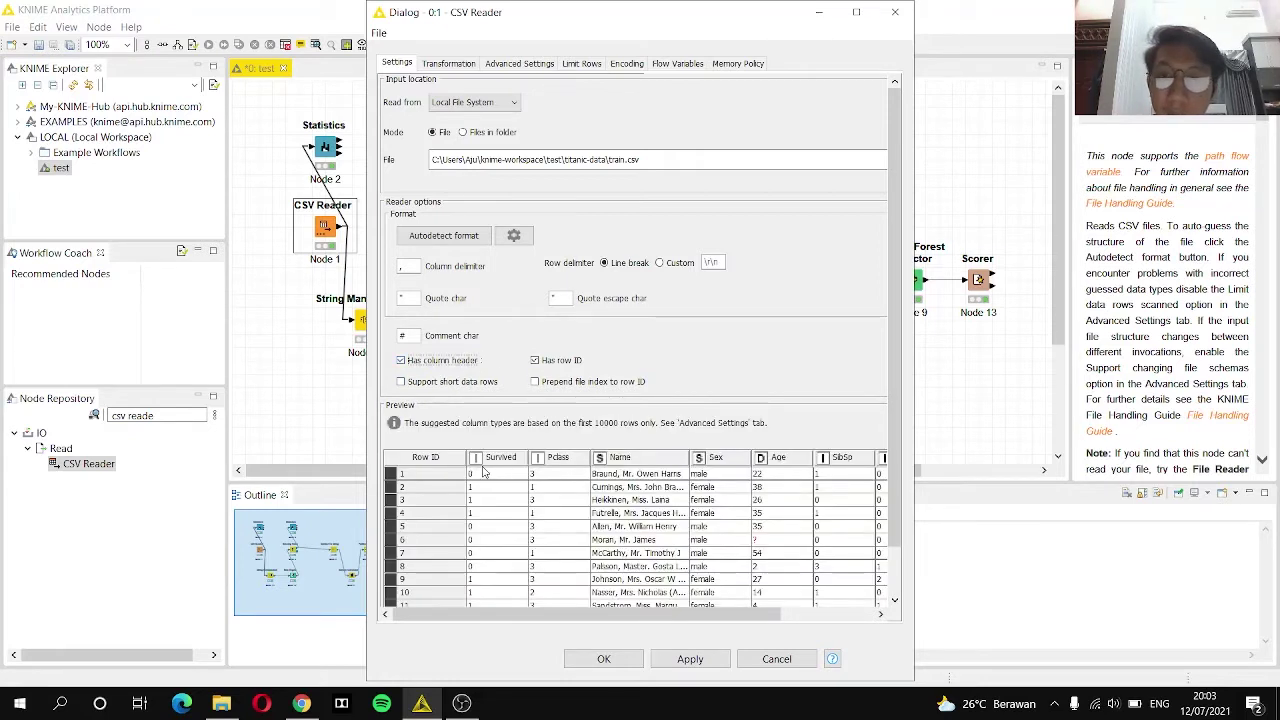
Turn the Has row ID option off and back on to compare the preview, and discard the configuration changes
left_click(568, 358)
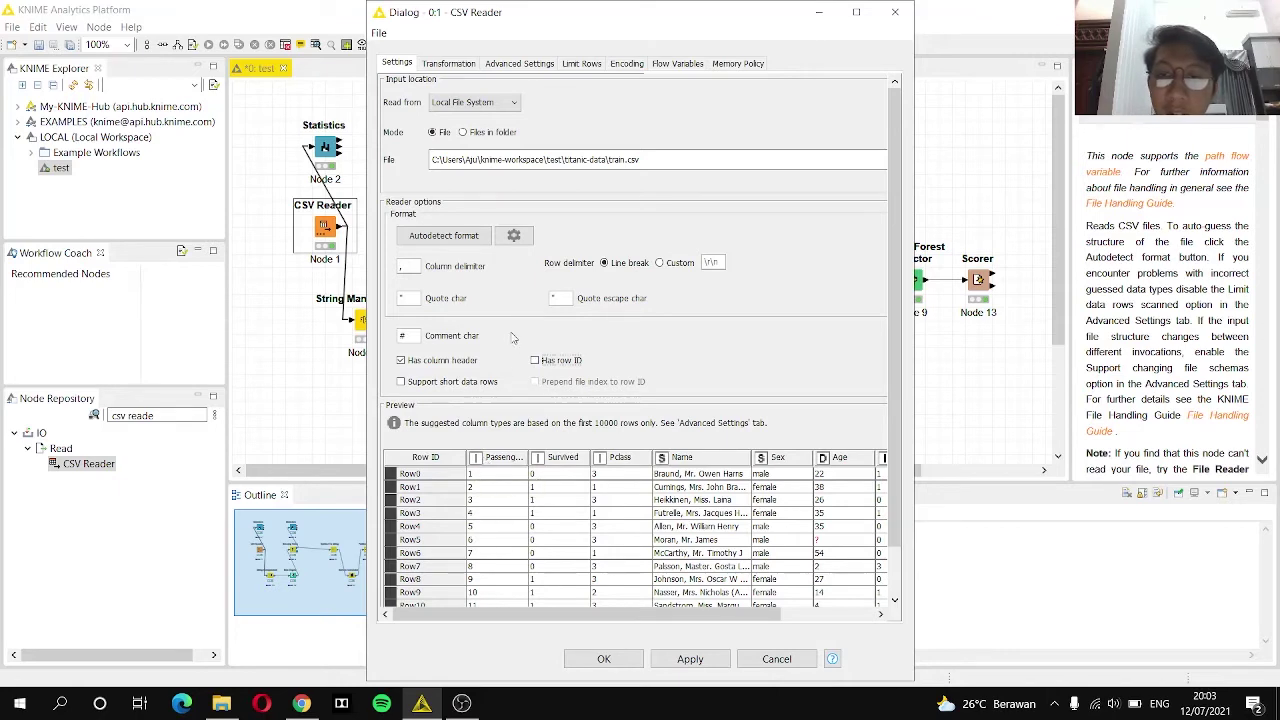
left_click(555, 362)
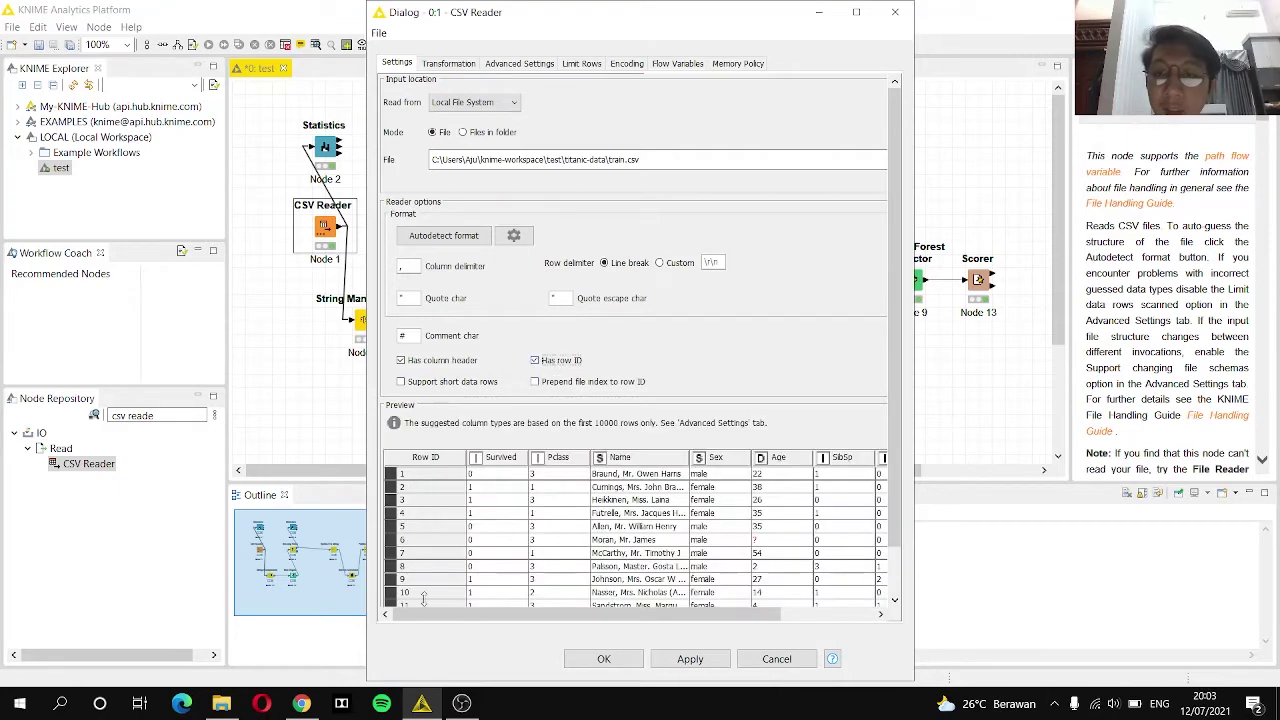
left_click(776, 659)
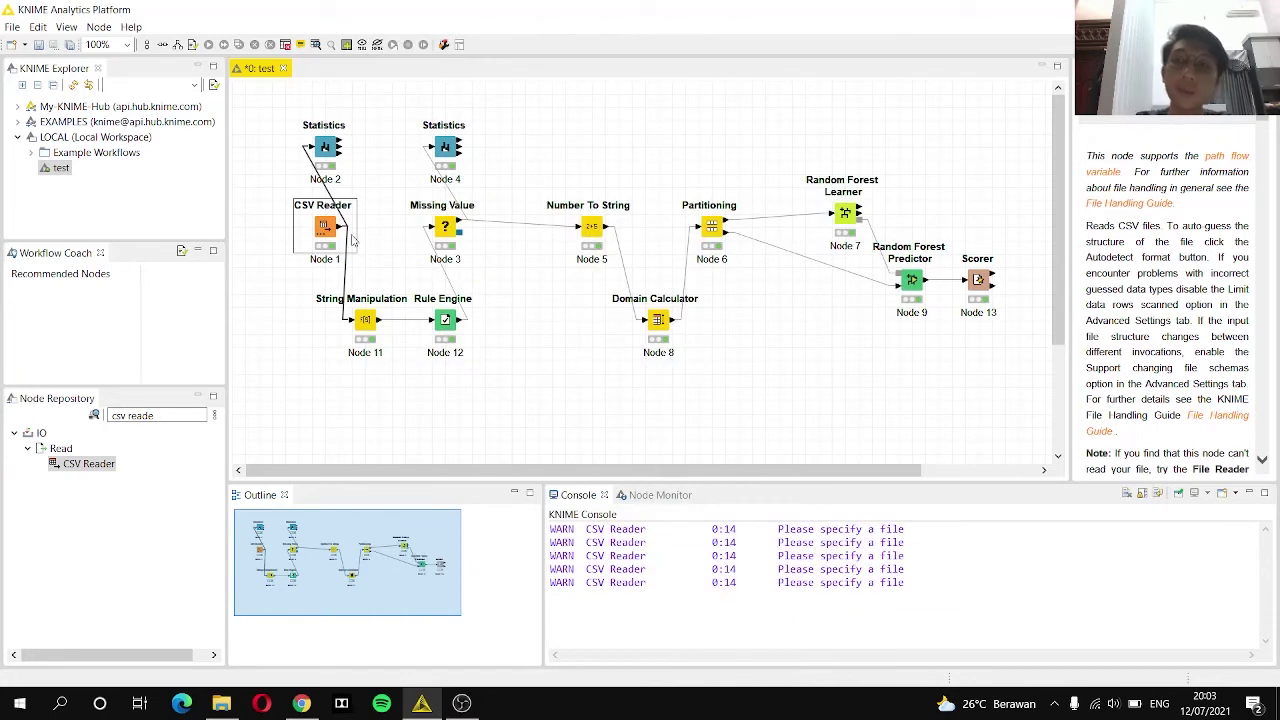
View the original CSV Reader's output file table and examine its passenger columns through Embarked
right_click(325, 232)
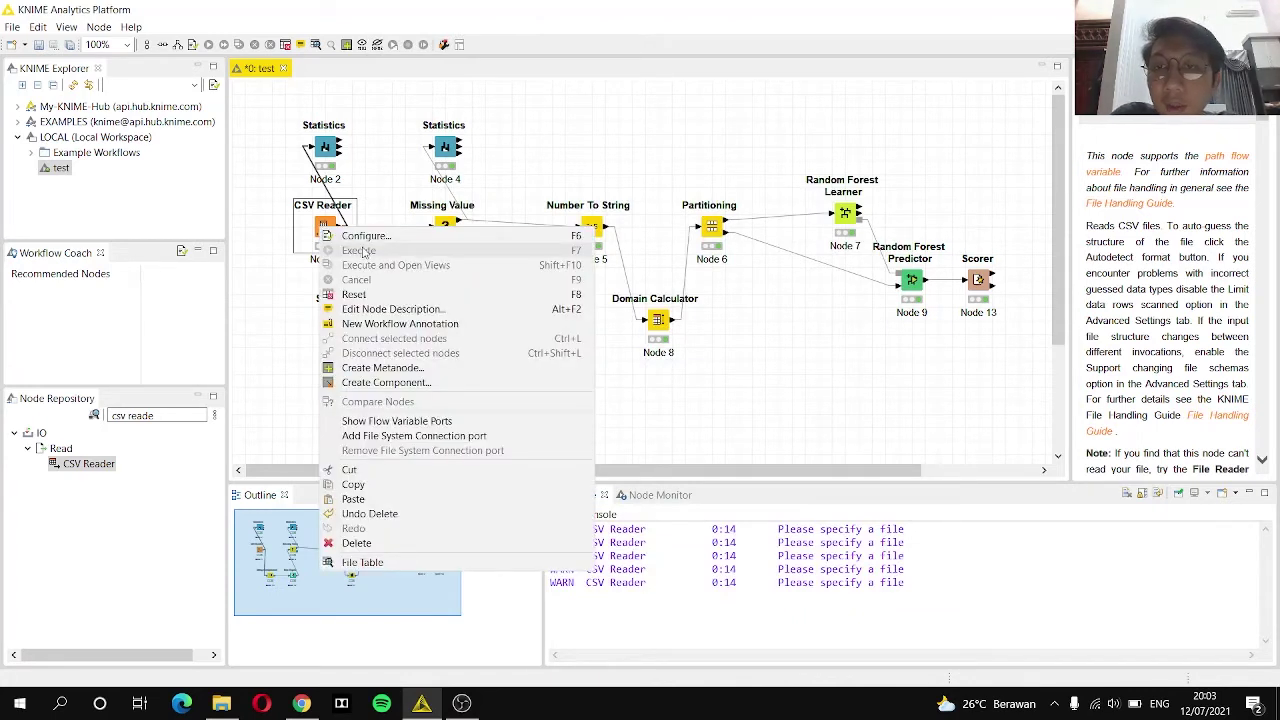
left_click(405, 565)
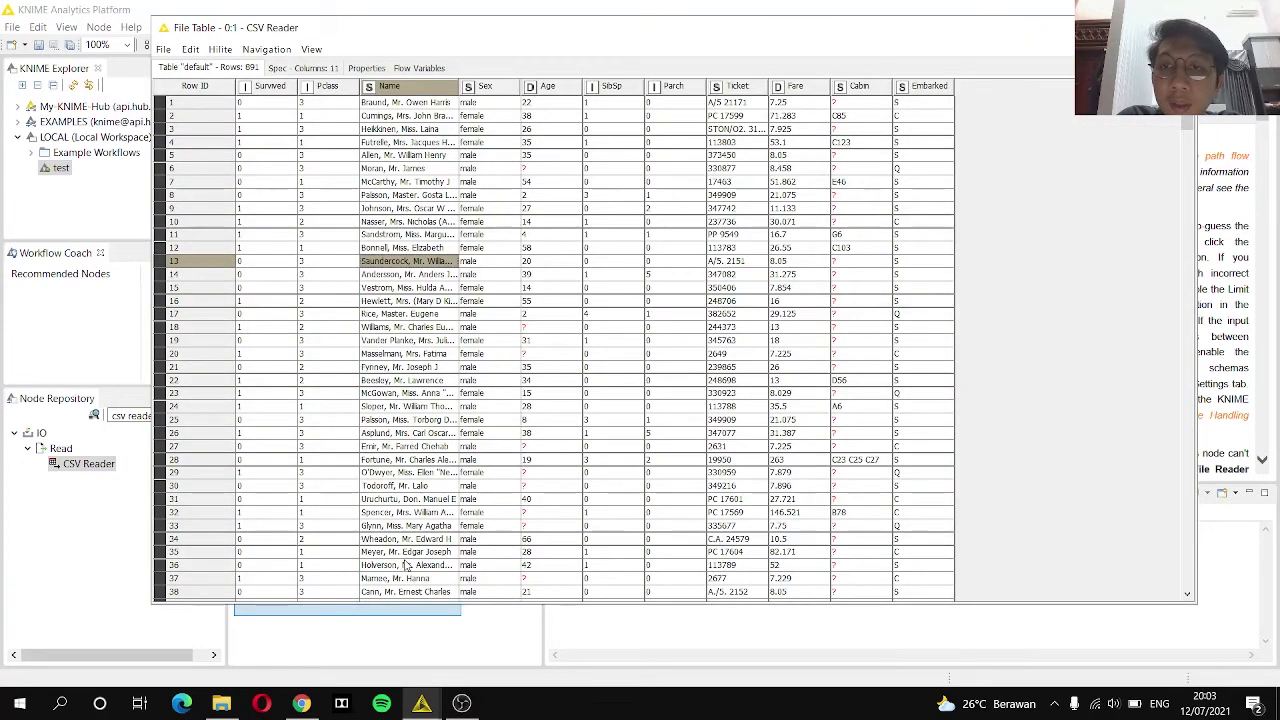
left_click(941, 183)
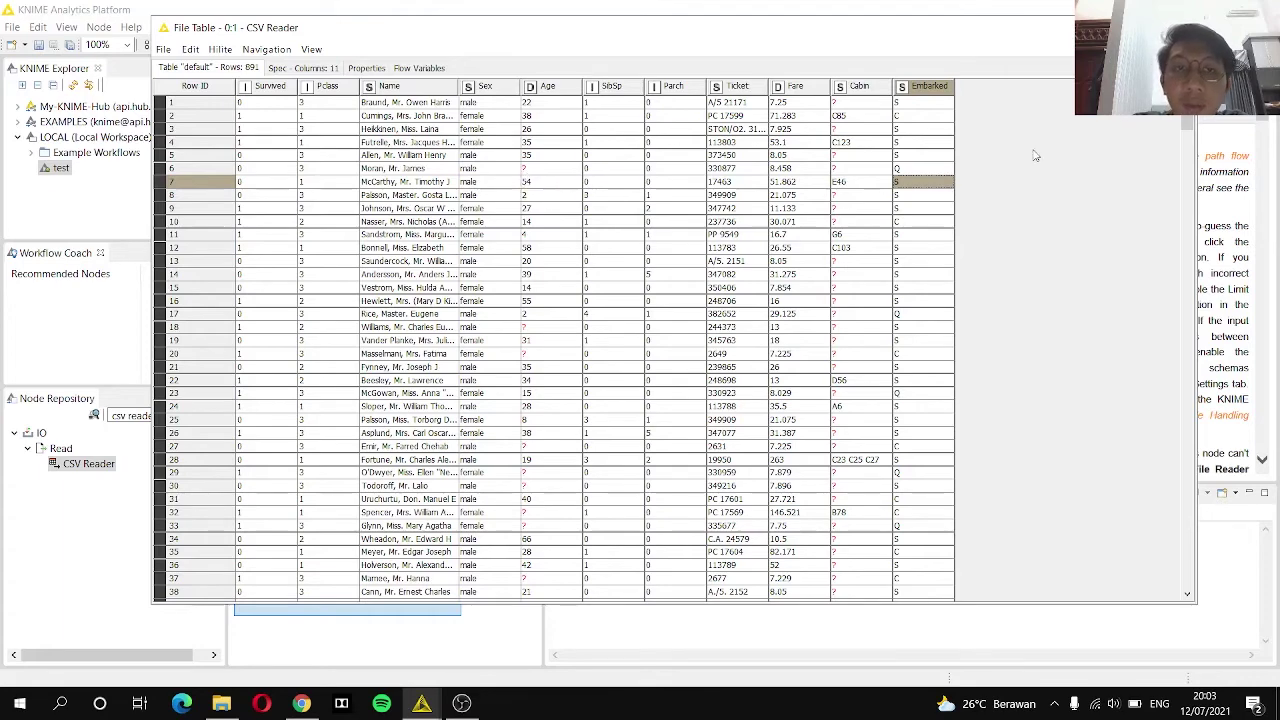
Sort the CSV Reader's file table by Cabin in descending order, examine the cabin values, and close the table
left_click(871, 88)
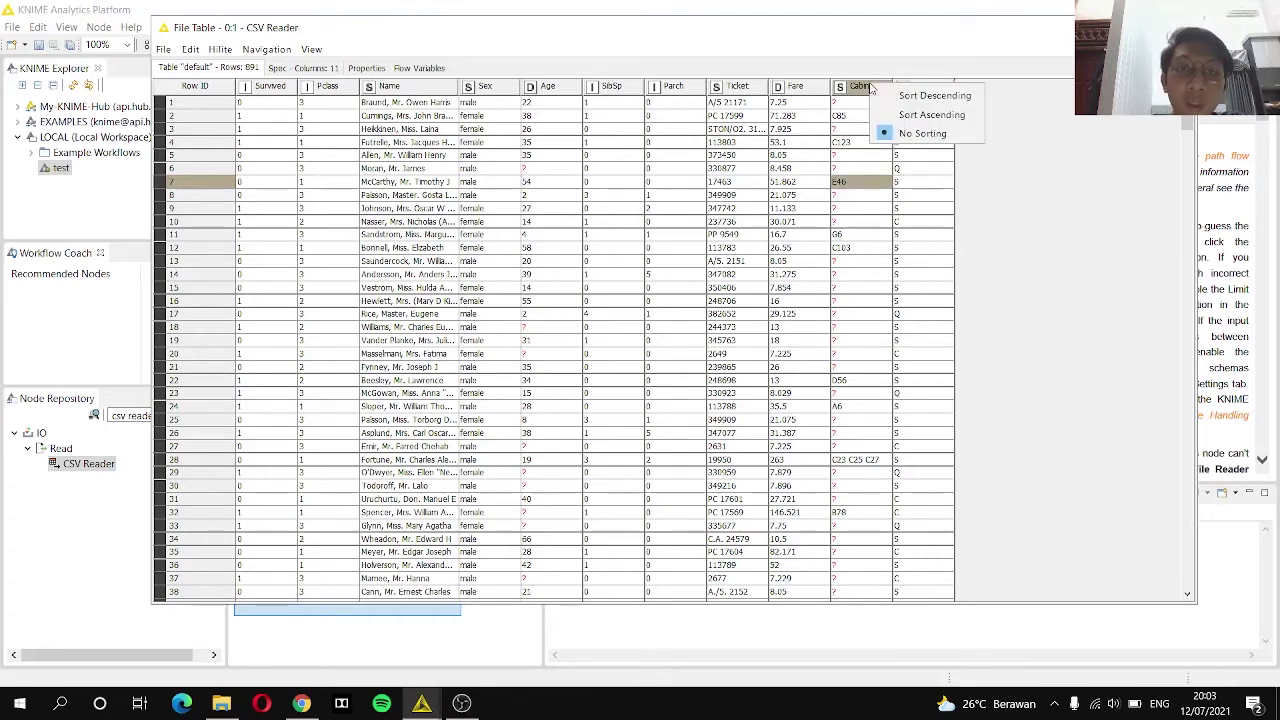
left_click(892, 97)
scroll(885, 150, "down", 20)
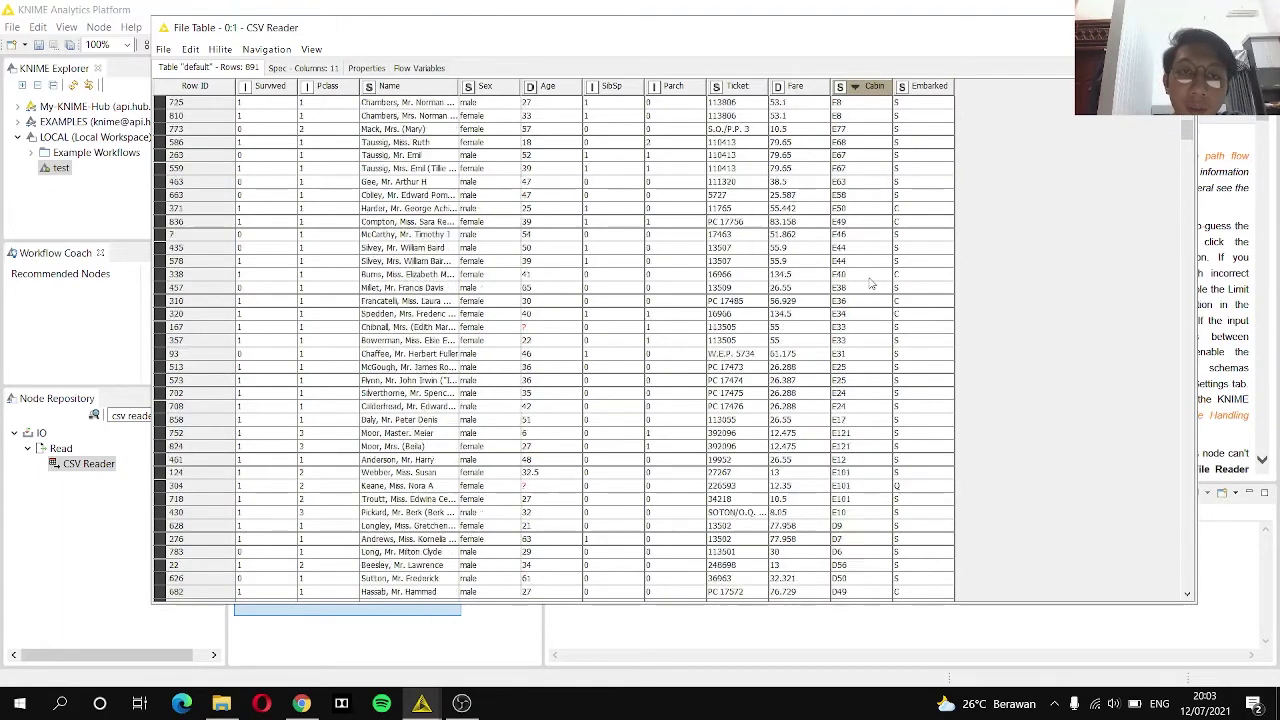
scroll(871, 284, "up", 20)
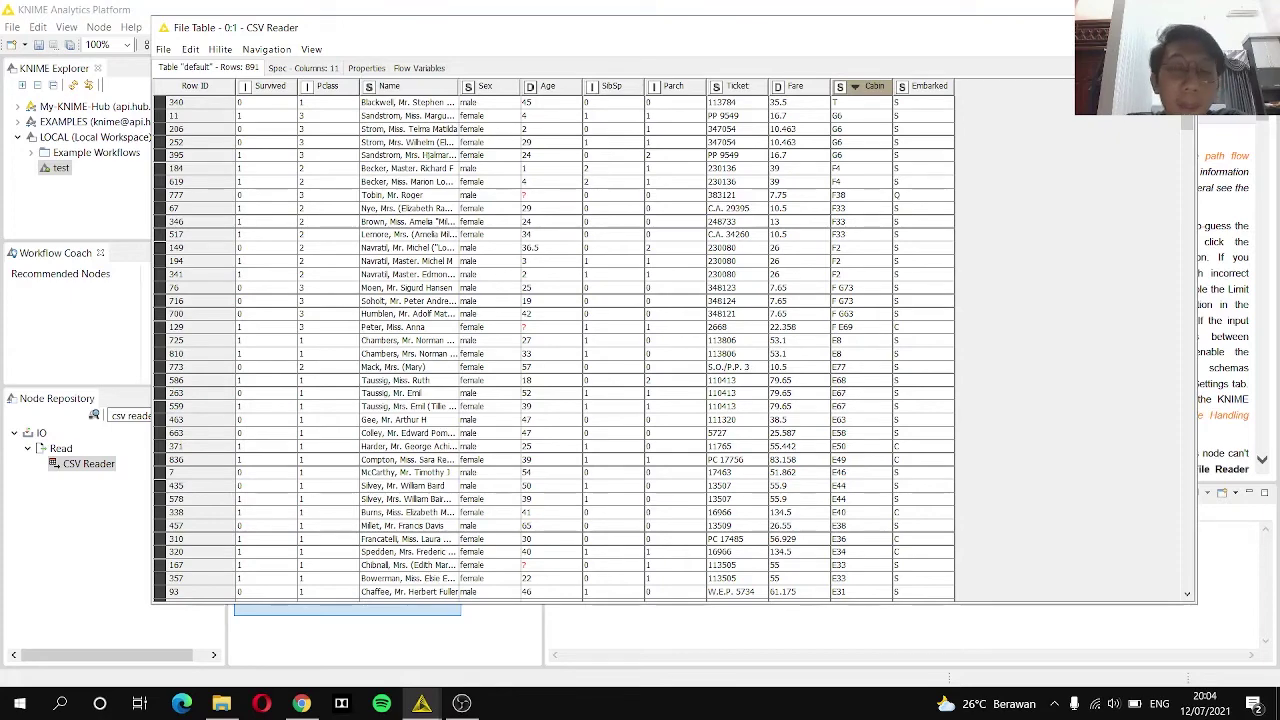
key("alt+F4")
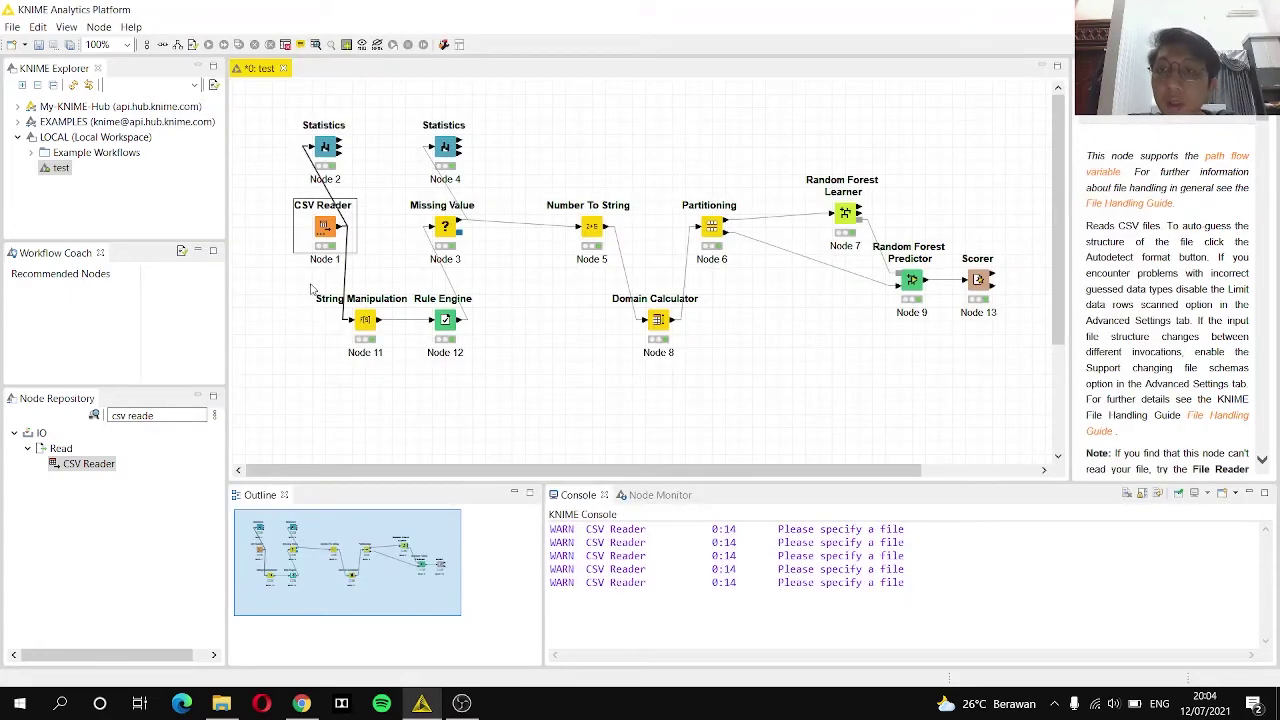
Open the Statistics view of the Statistics node (Node 2) and resize and reposition its window to show the numeric columns
left_click(324, 146)
right_click(324, 146)
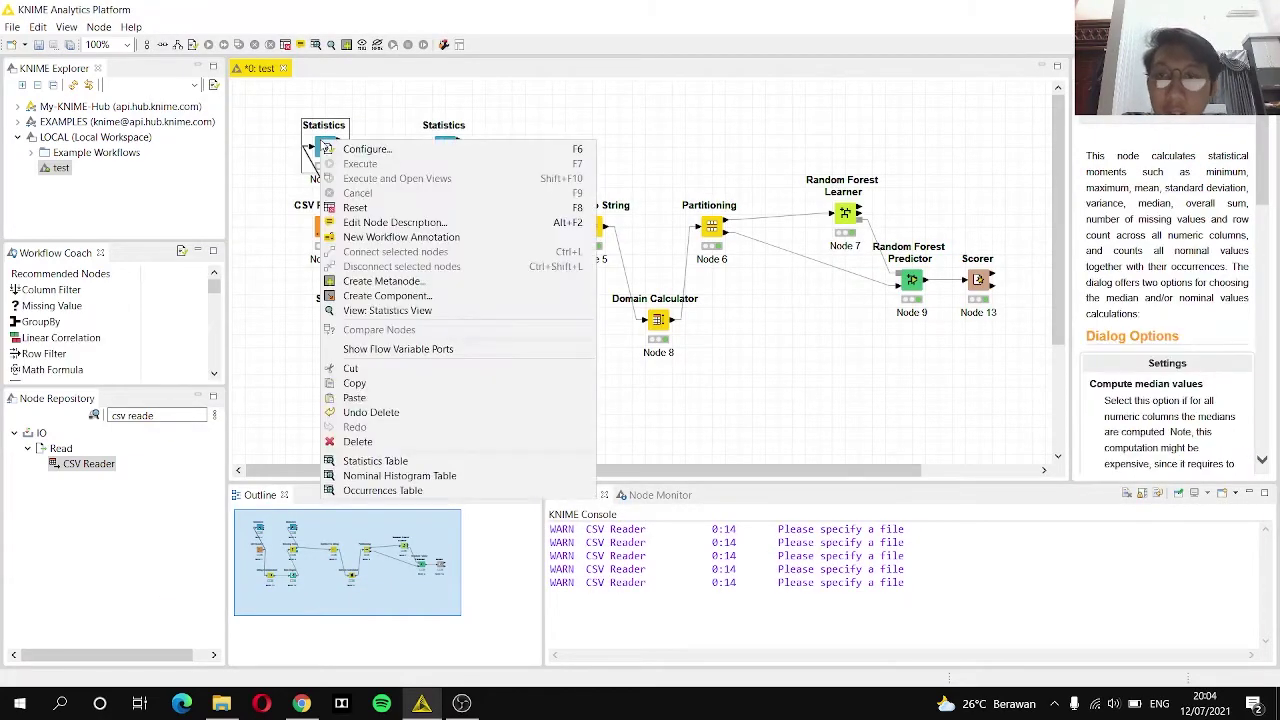
left_click(430, 310)
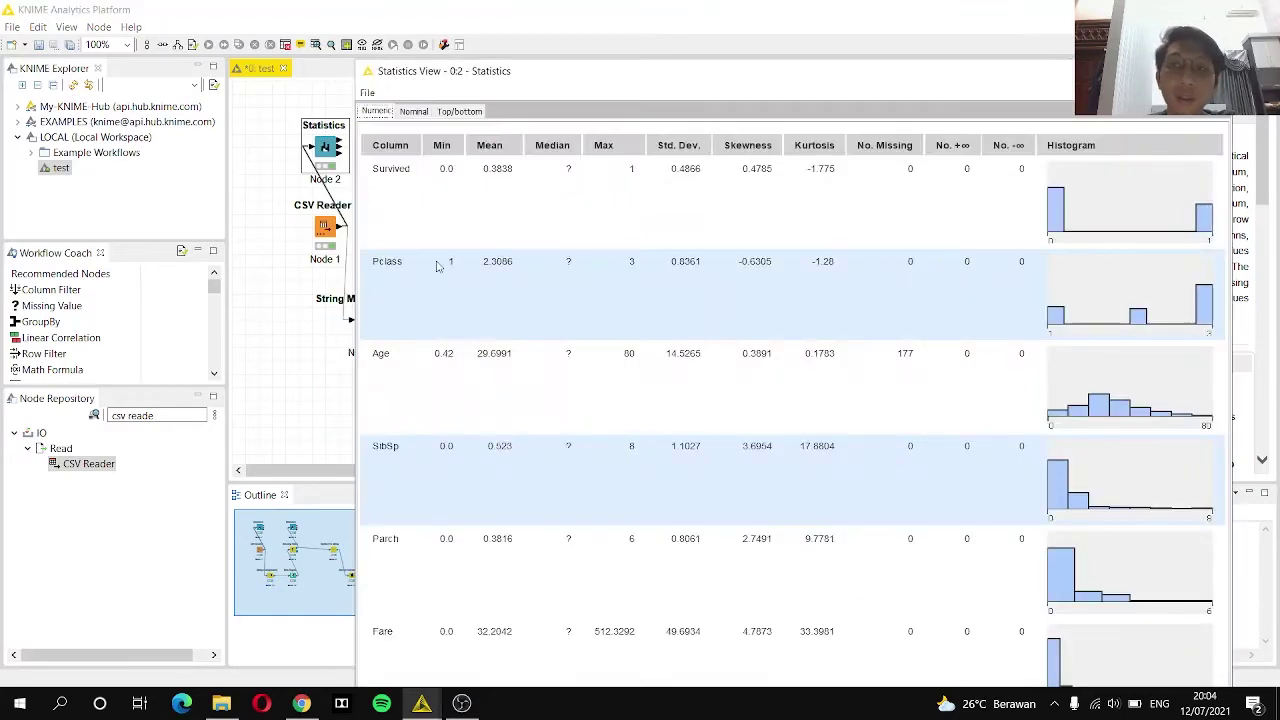
left_click_drag(565, 78, 424, 42)
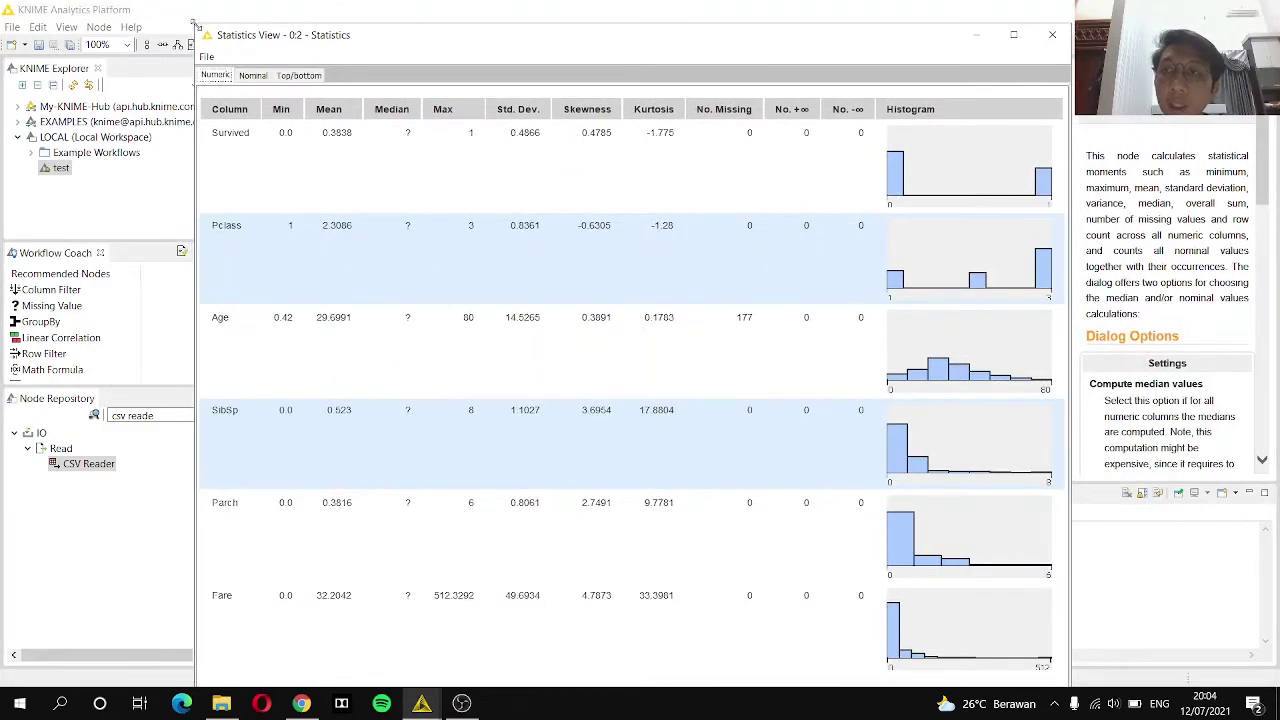
left_click_drag(197, 23, 152, 172)
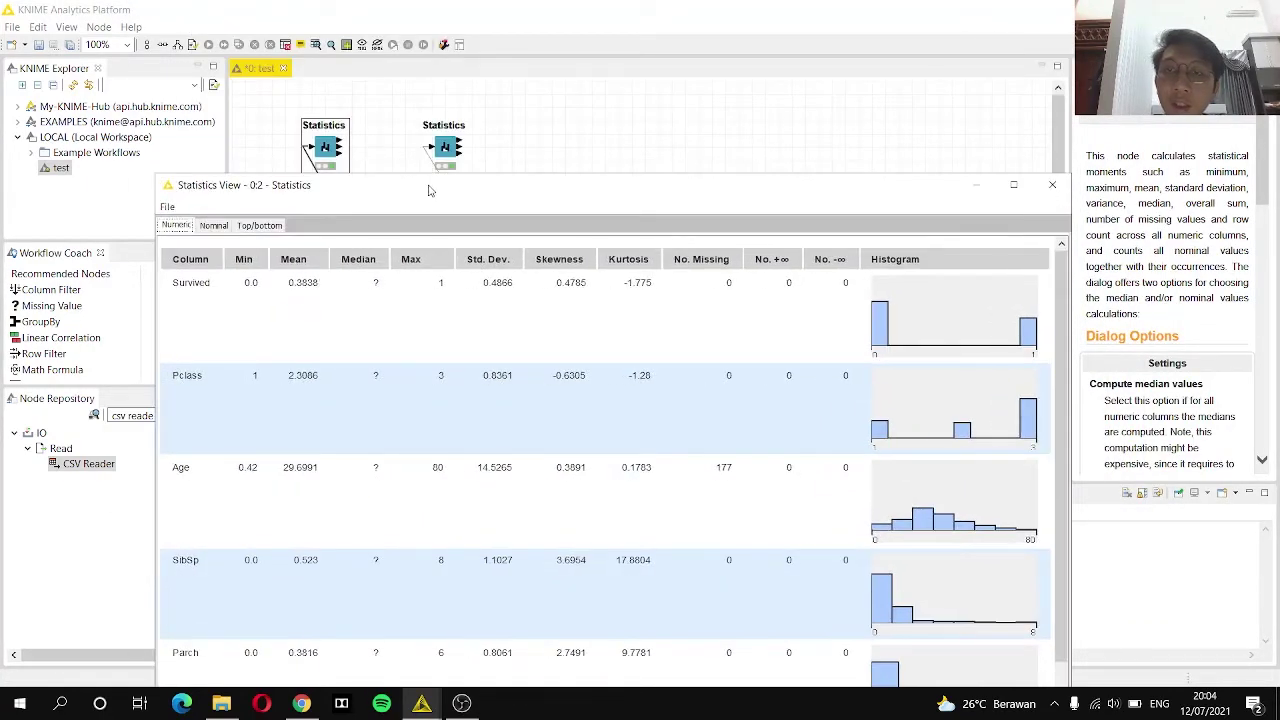
left_click_drag(430, 190, 395, 36)
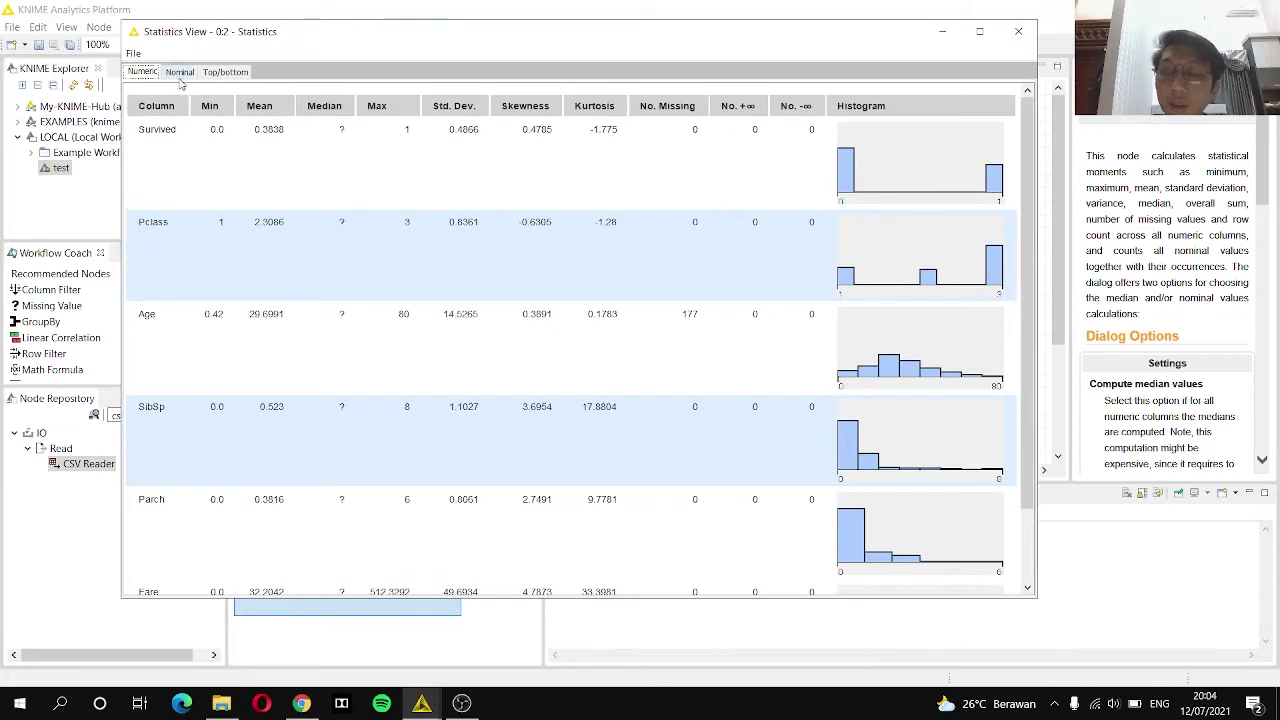
Review the nominal and numeric column statistics, including missing counts and histograms, and close the Statistics view
left_click(180, 74)
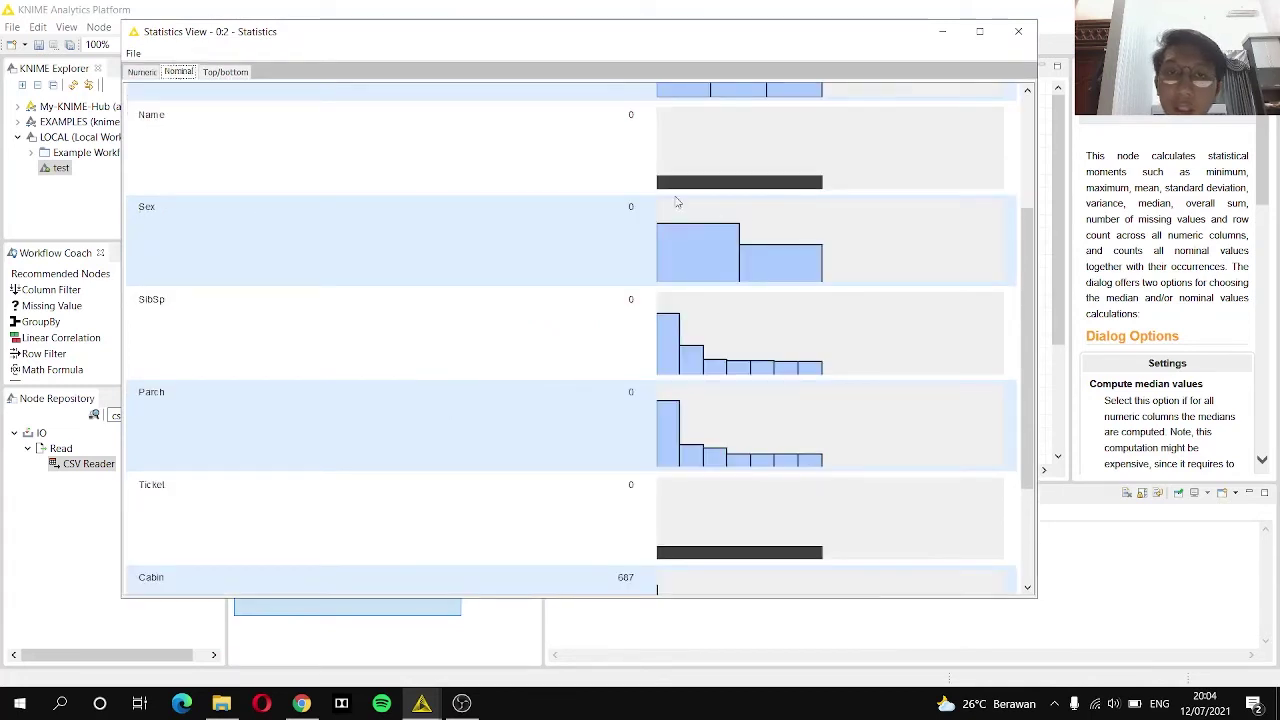
left_click(143, 73)
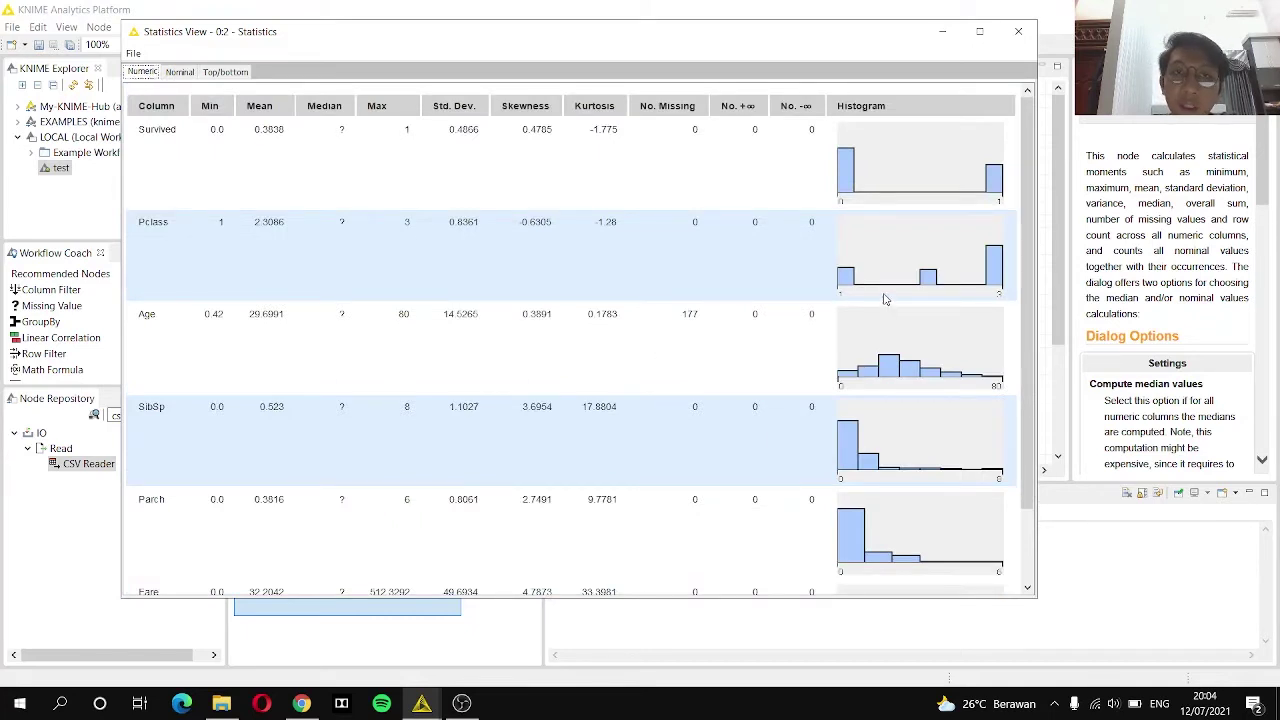
mouse_move(884, 298)
scroll(884, 298, "down", 2)
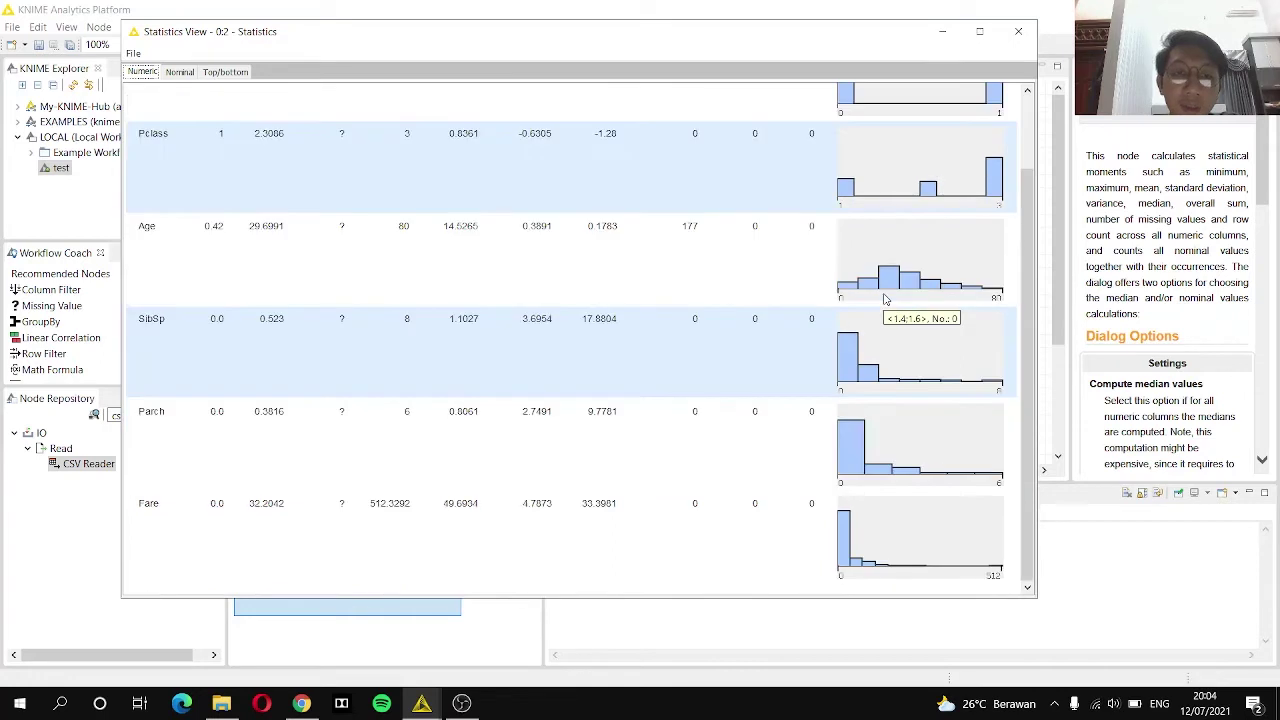
scroll(605, 347, "up", 2)
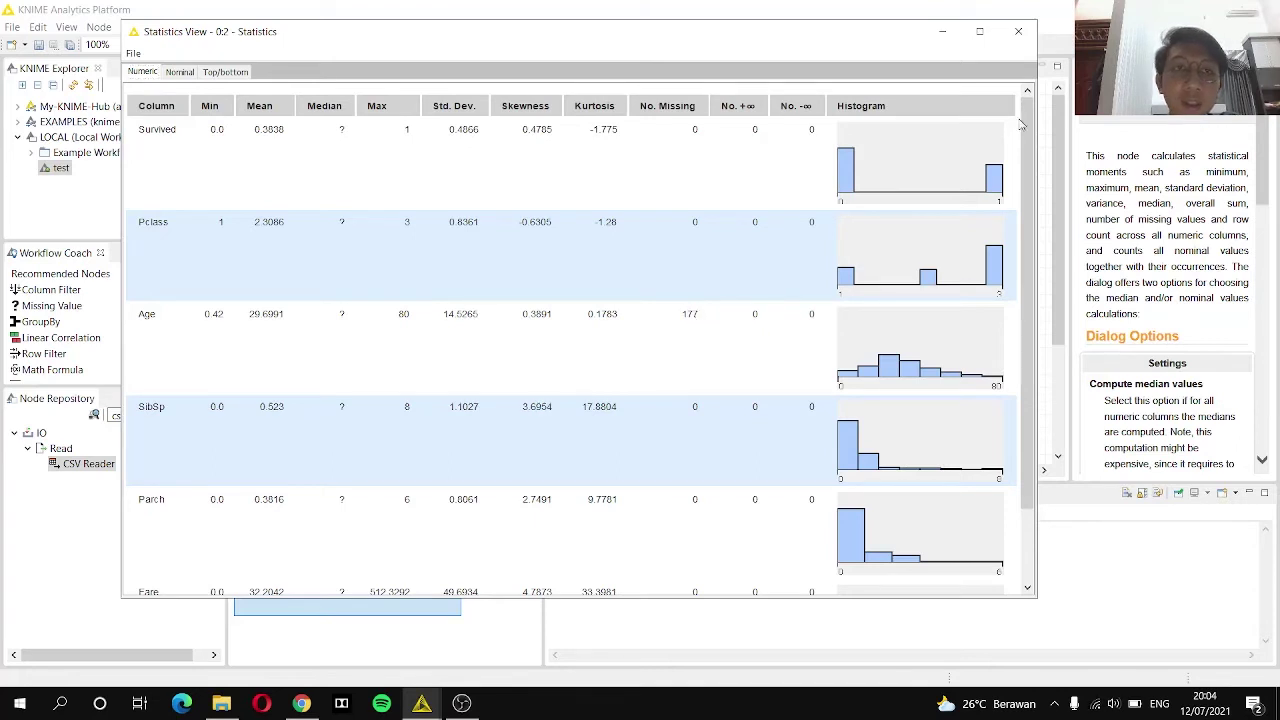
left_click(1018, 32)
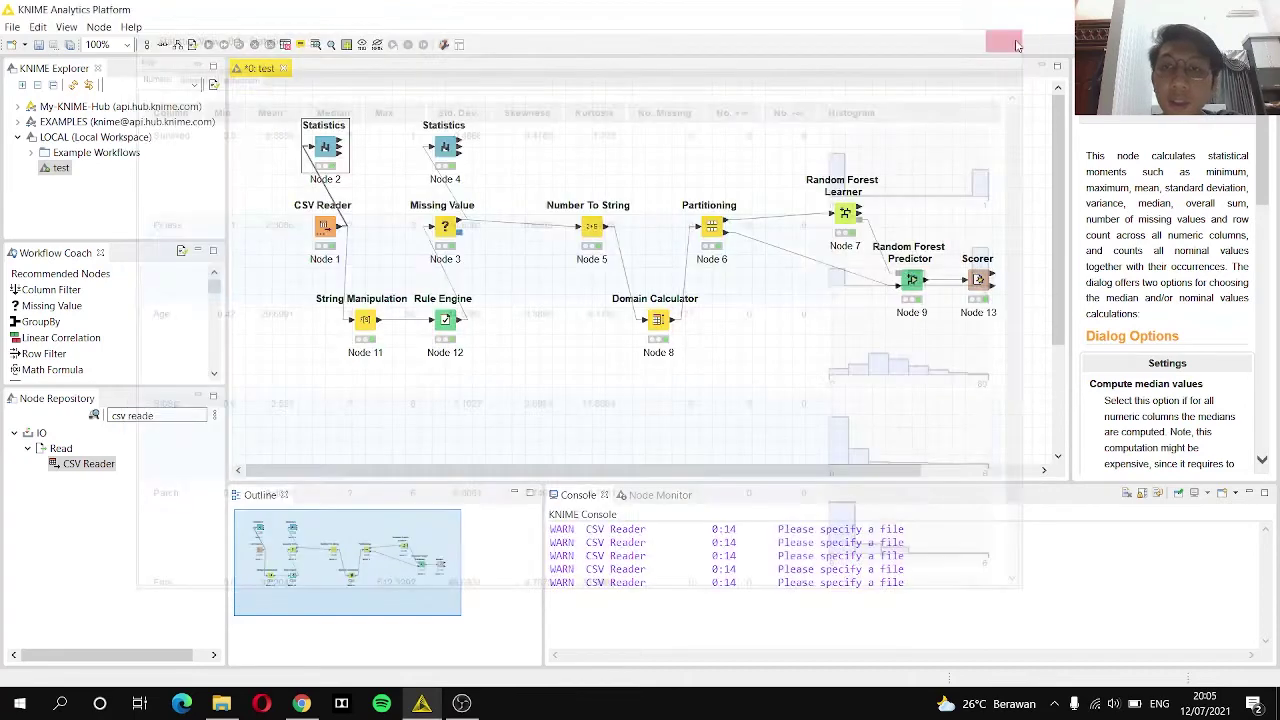
left_click(558, 295)
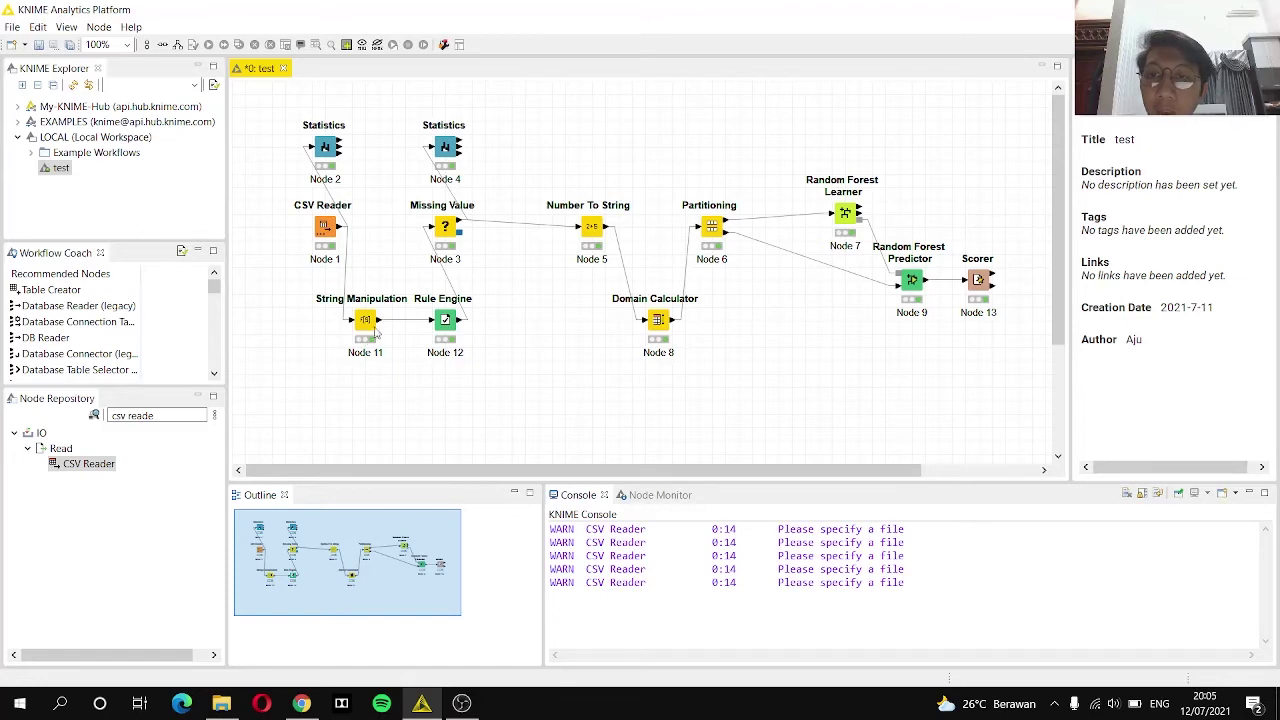
Open the String Manipulation configuration, review its substr expression on Name and the appended TitleName column, and cancel the dialog
mouse_move(379, 325)
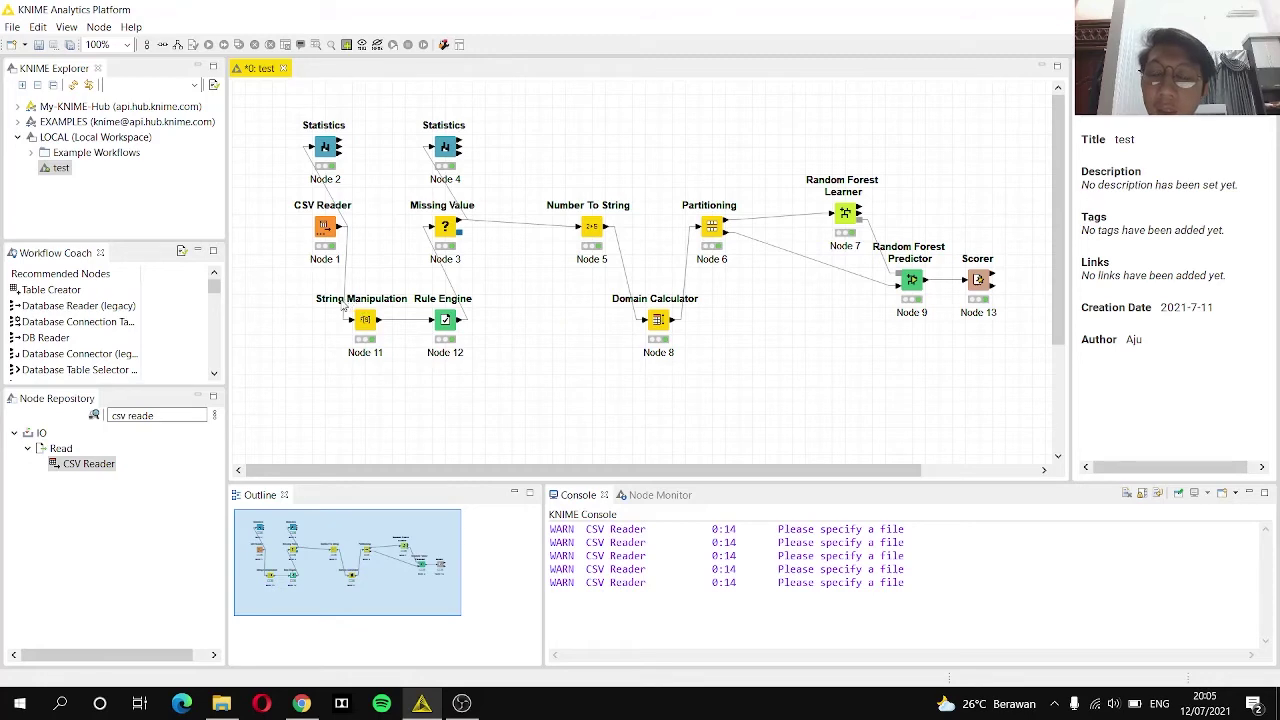
double_click(366, 320)
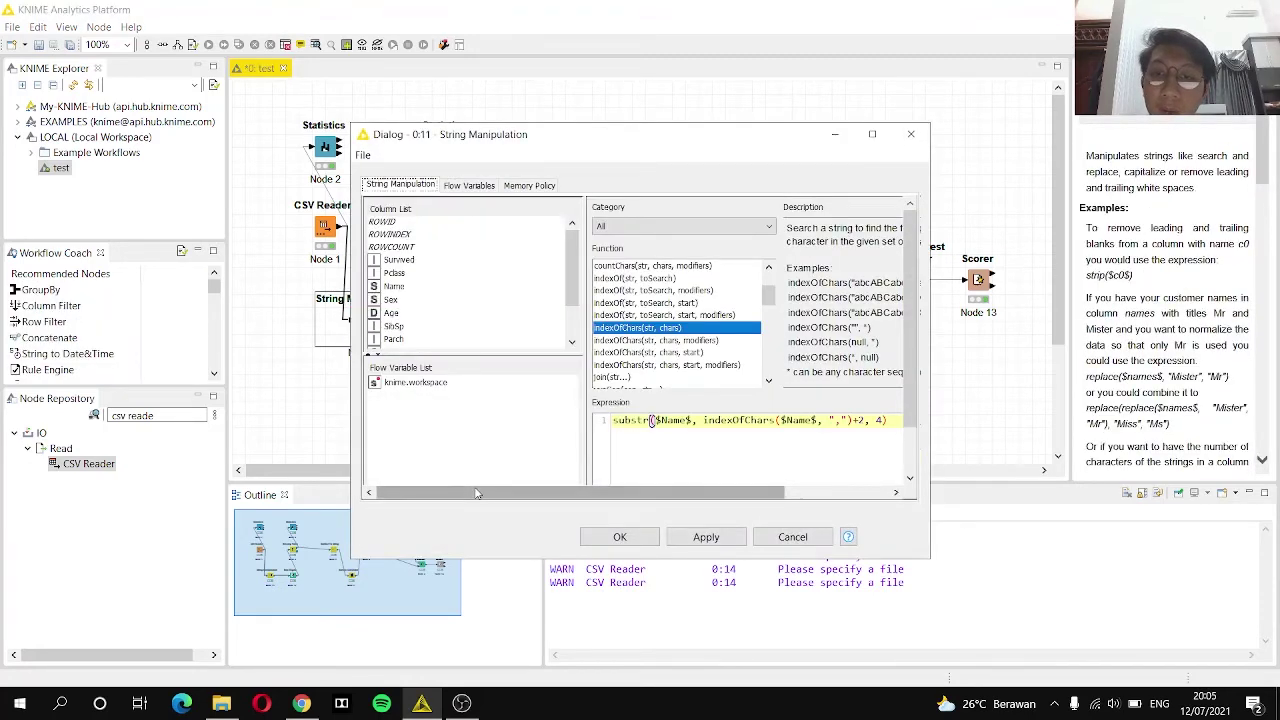
left_click_drag(477, 492, 581, 492)
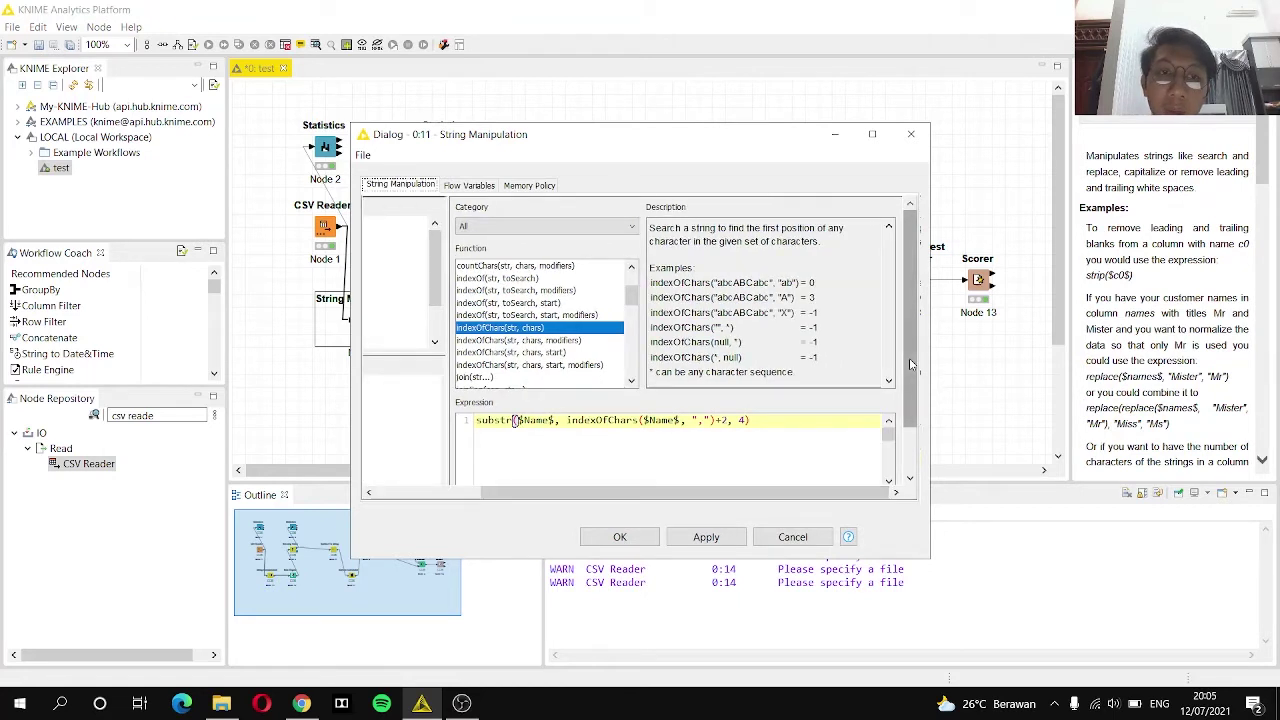
left_click_drag(910, 385, 910, 429)
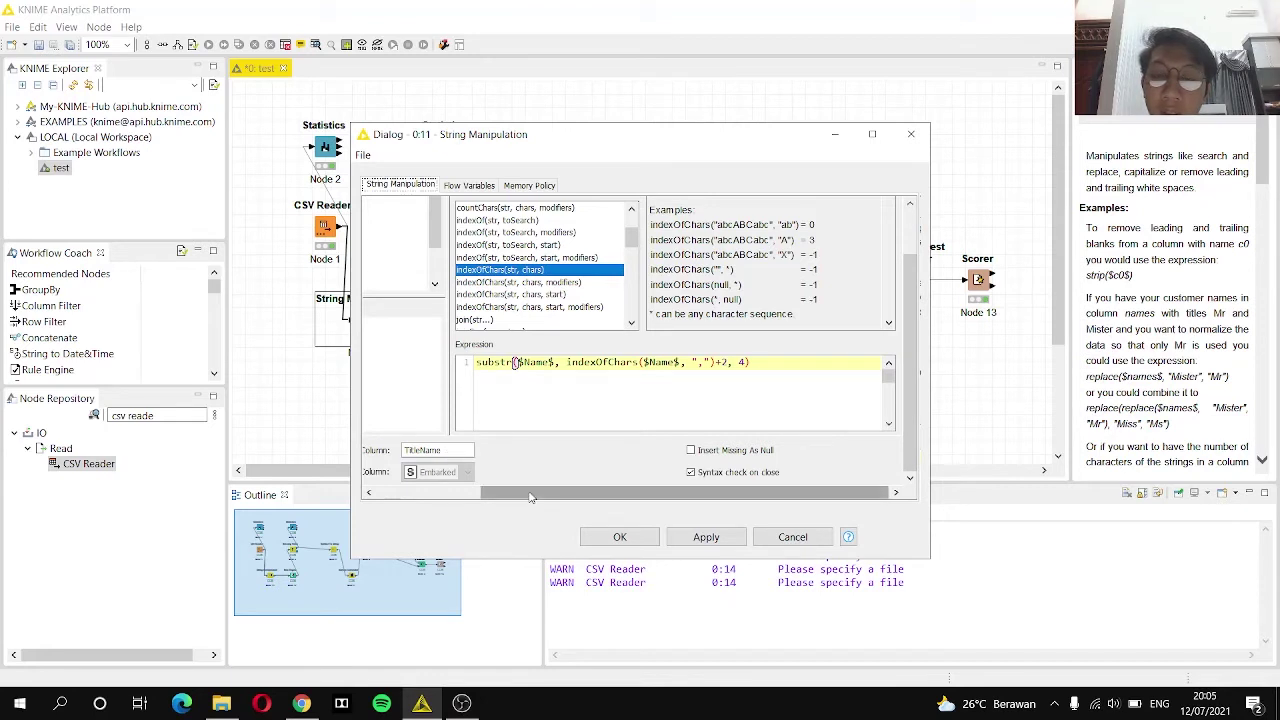
left_click_drag(517, 490, 431, 490)
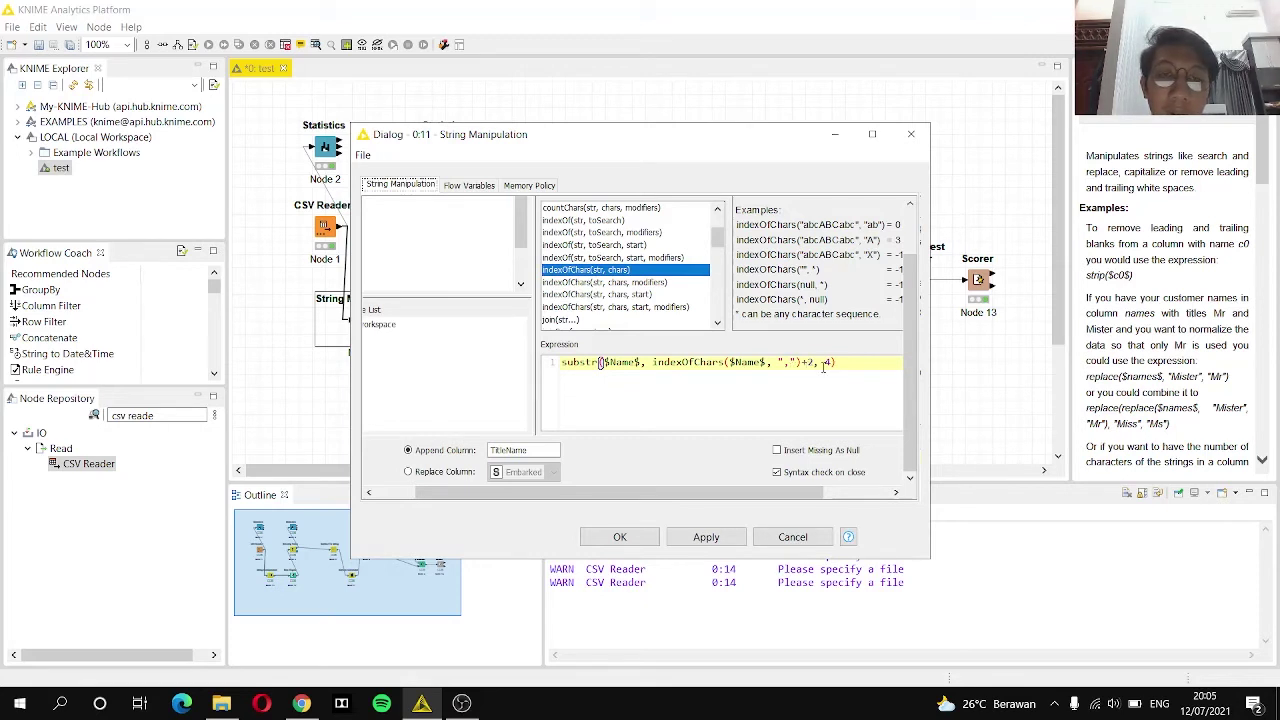
left_click(772, 543)
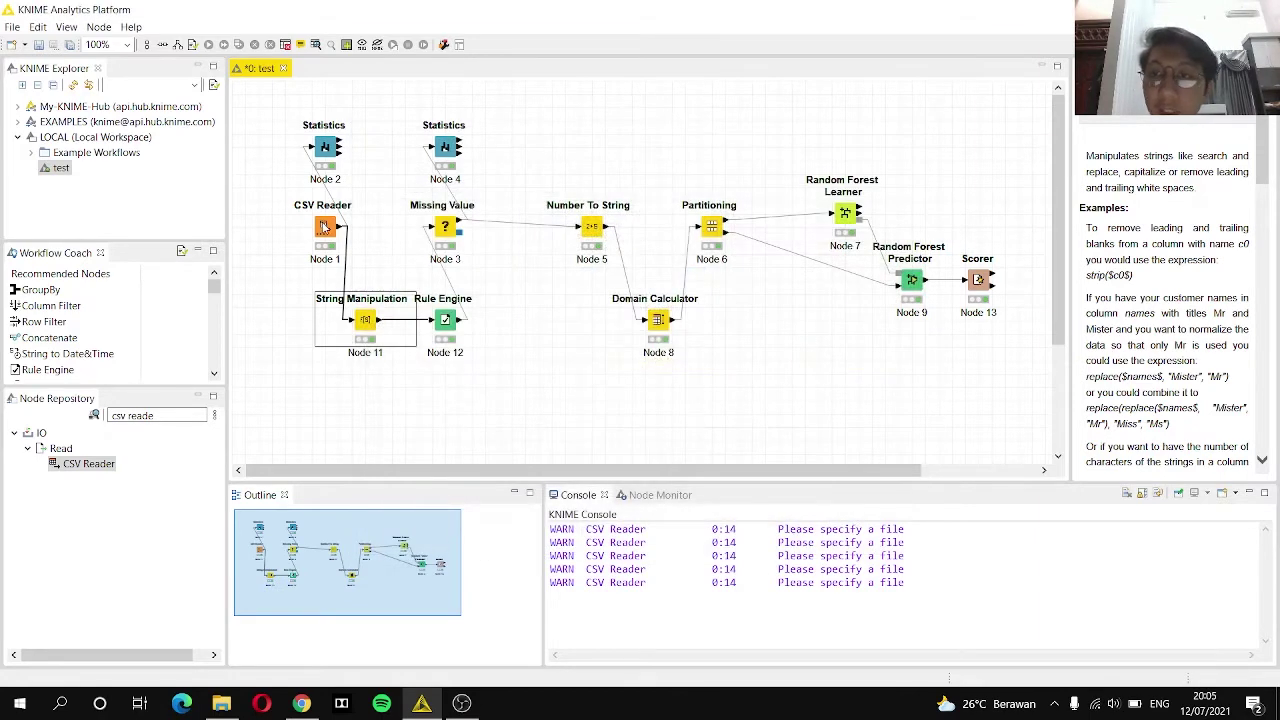
Reopen the CSV Reader's file table to examine the titles within the Name column, and close it
left_click(325, 228)
right_click(325, 228)
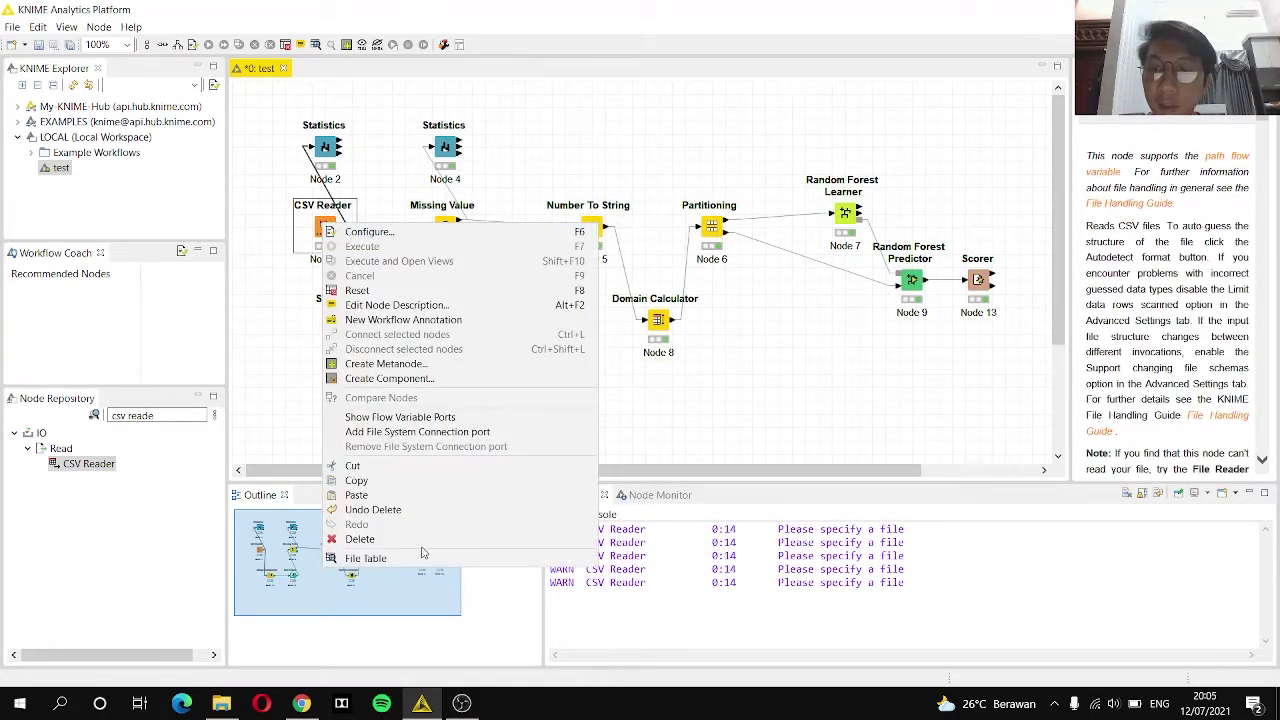
left_click(421, 559)
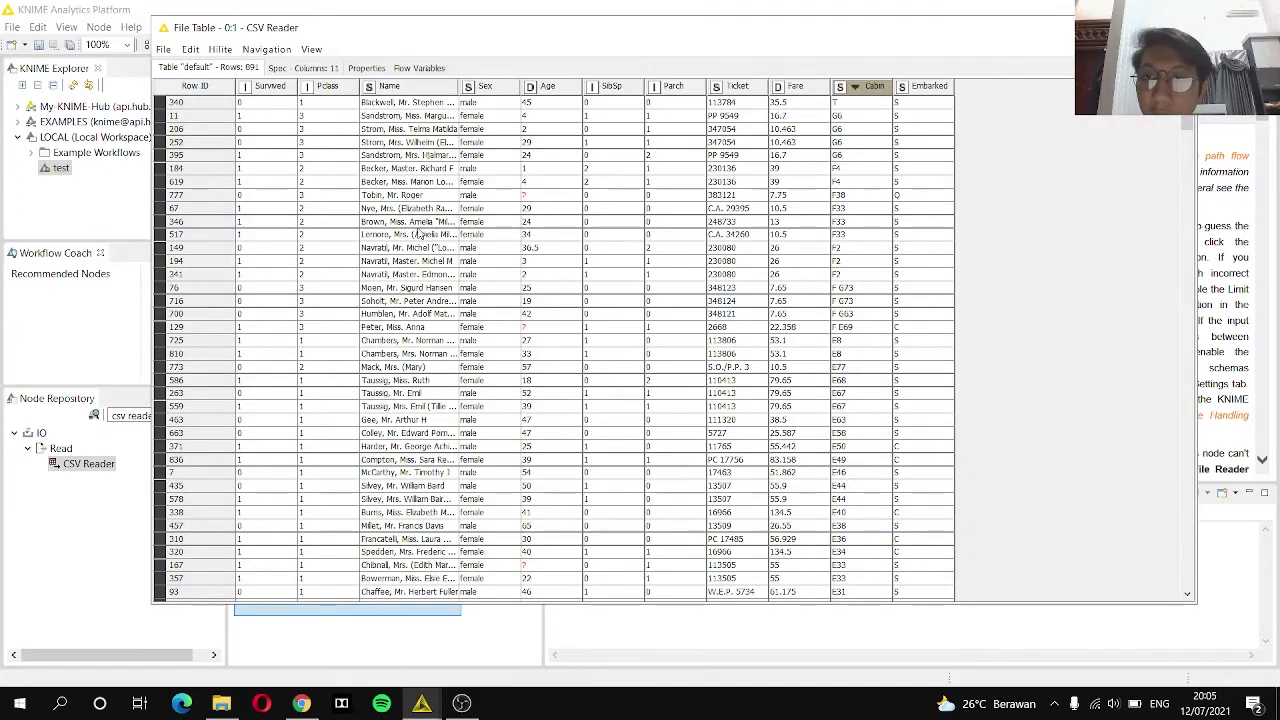
left_click(397, 252)
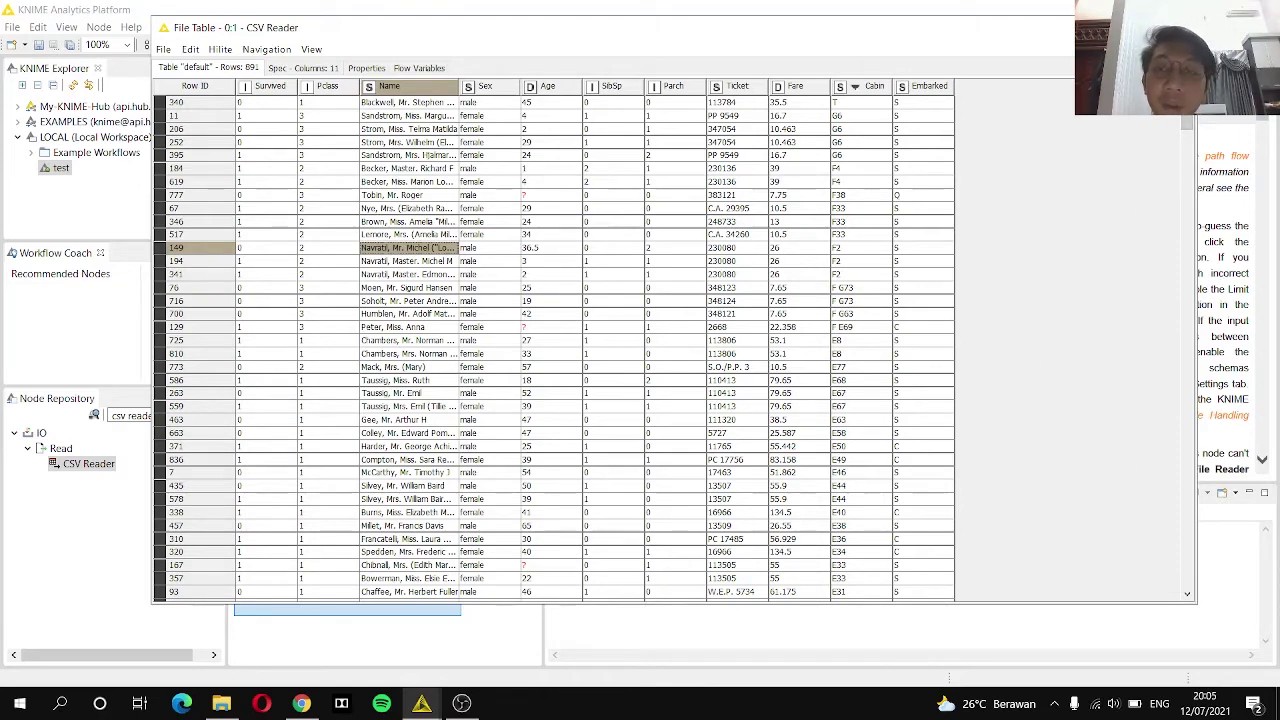
left_click(1183, 27)
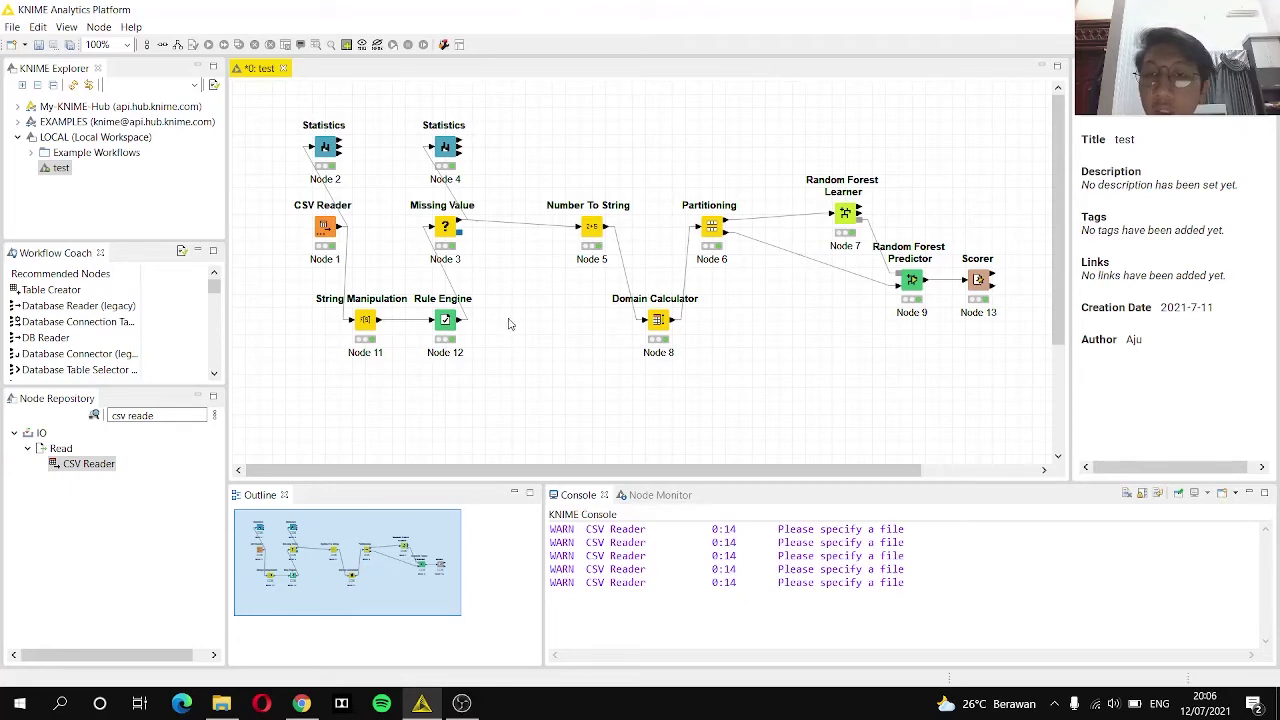
View the String Manipulation node's appended table, sort it by TitleName descending, examine the titles to the last row, and close it
left_click(448, 325)
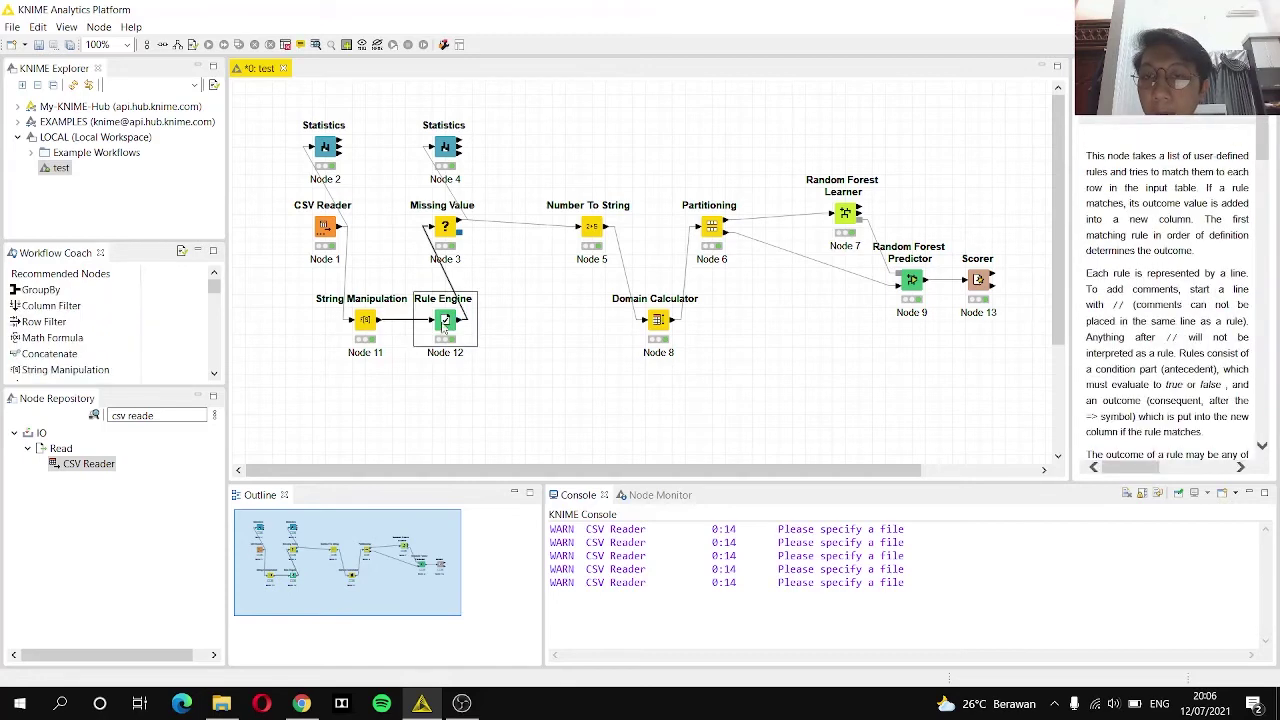
right_click(366, 327)
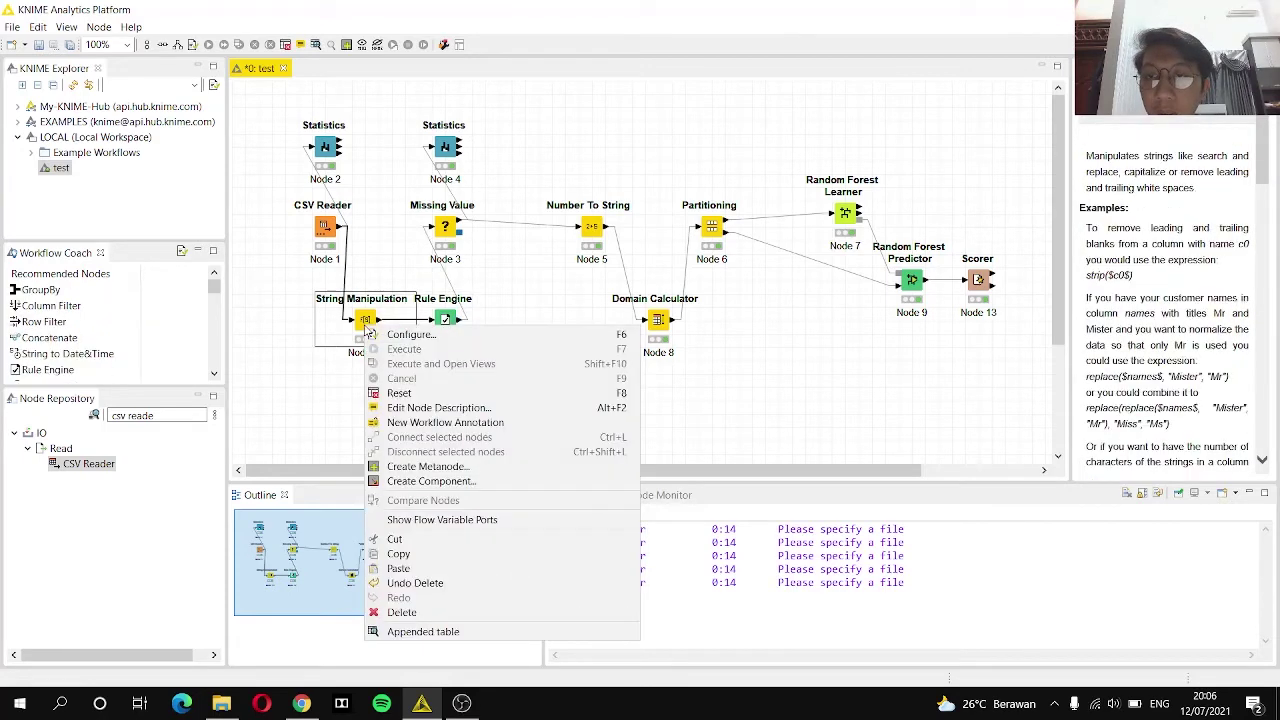
left_click(437, 631)
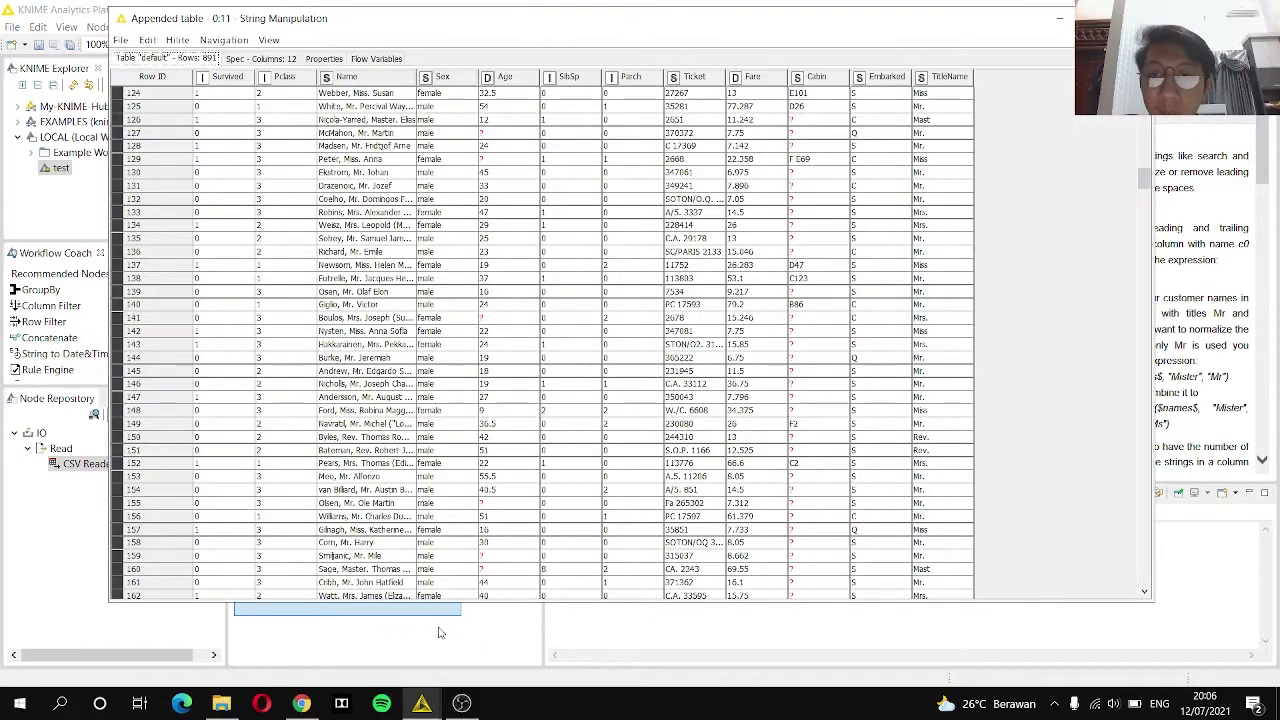
left_click(945, 80)
left_click(975, 97)
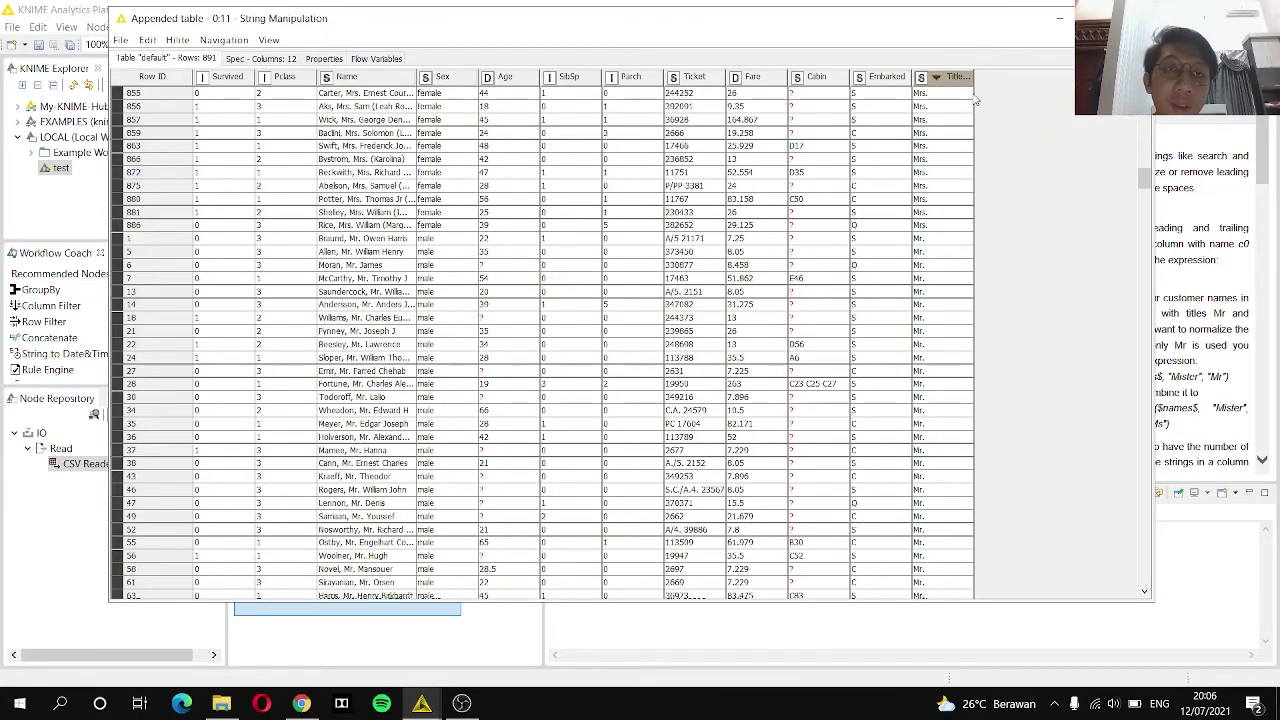
left_click_drag(1145, 180, 1159, 603)
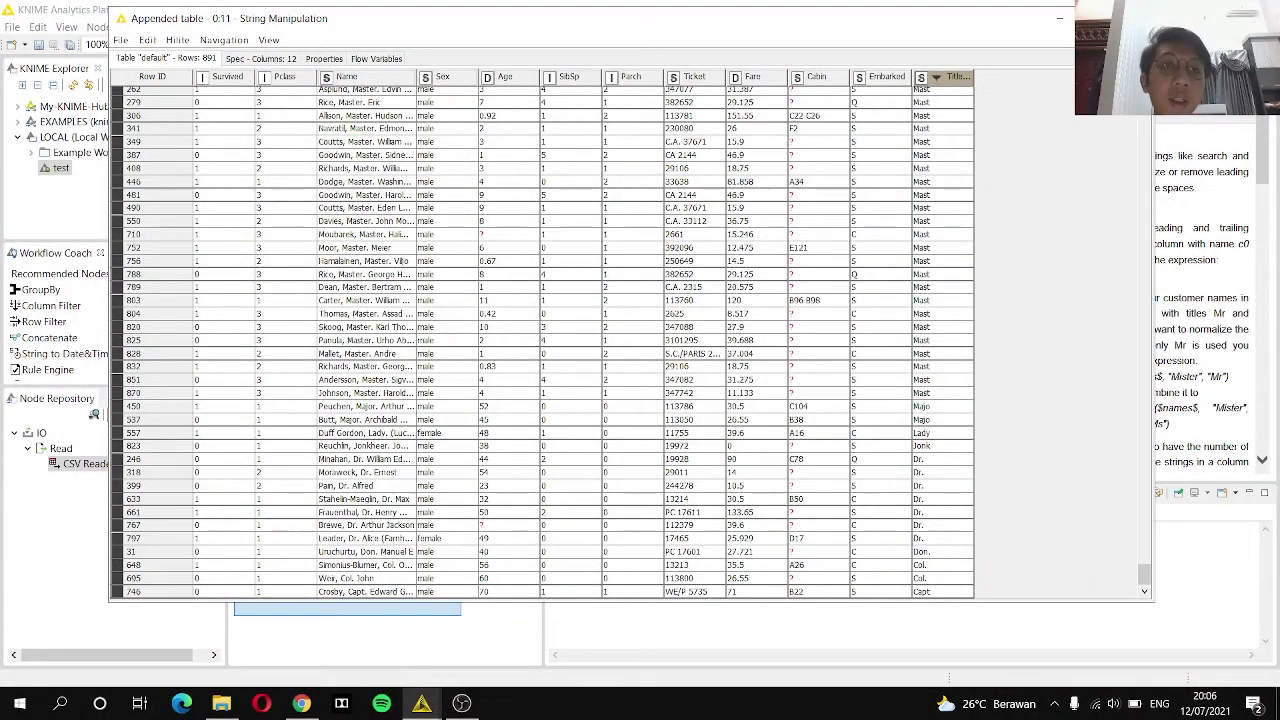
left_click(1140, 17)
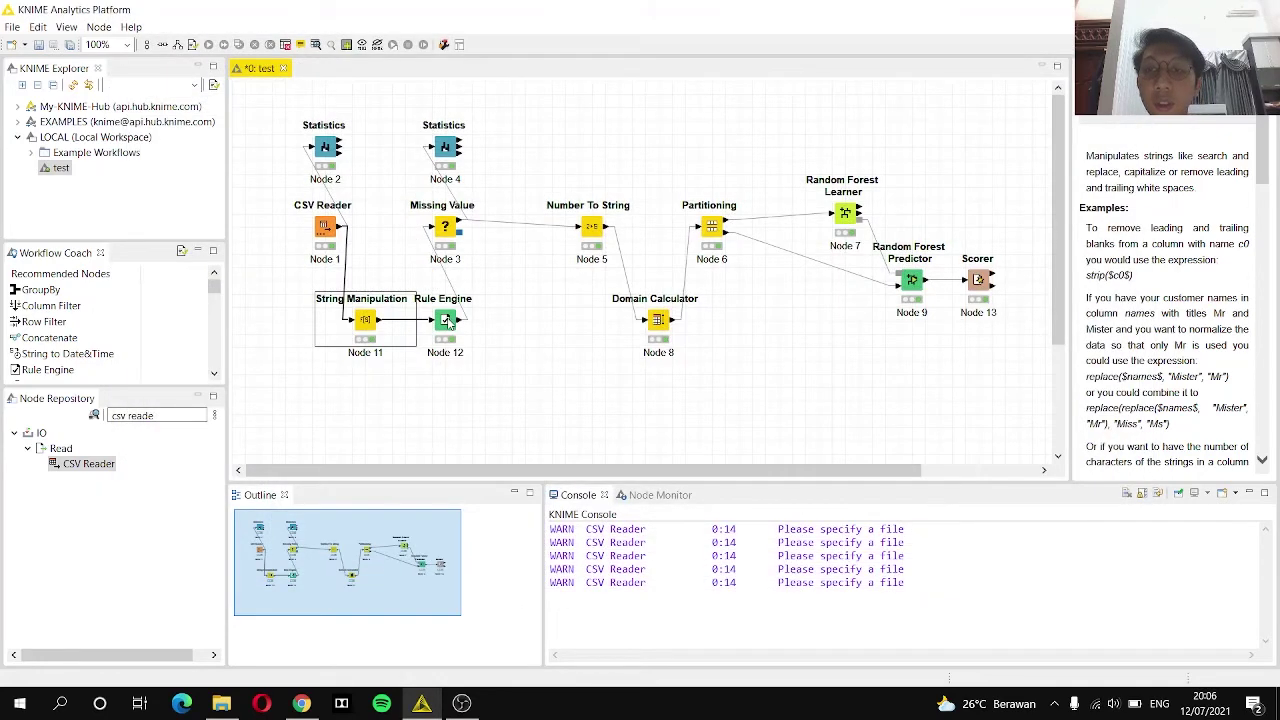
Open the Rule Engine configuration, review its Age and TitleName rules and the appended AgeClass column, and cancel the dialog
left_click(447, 320)
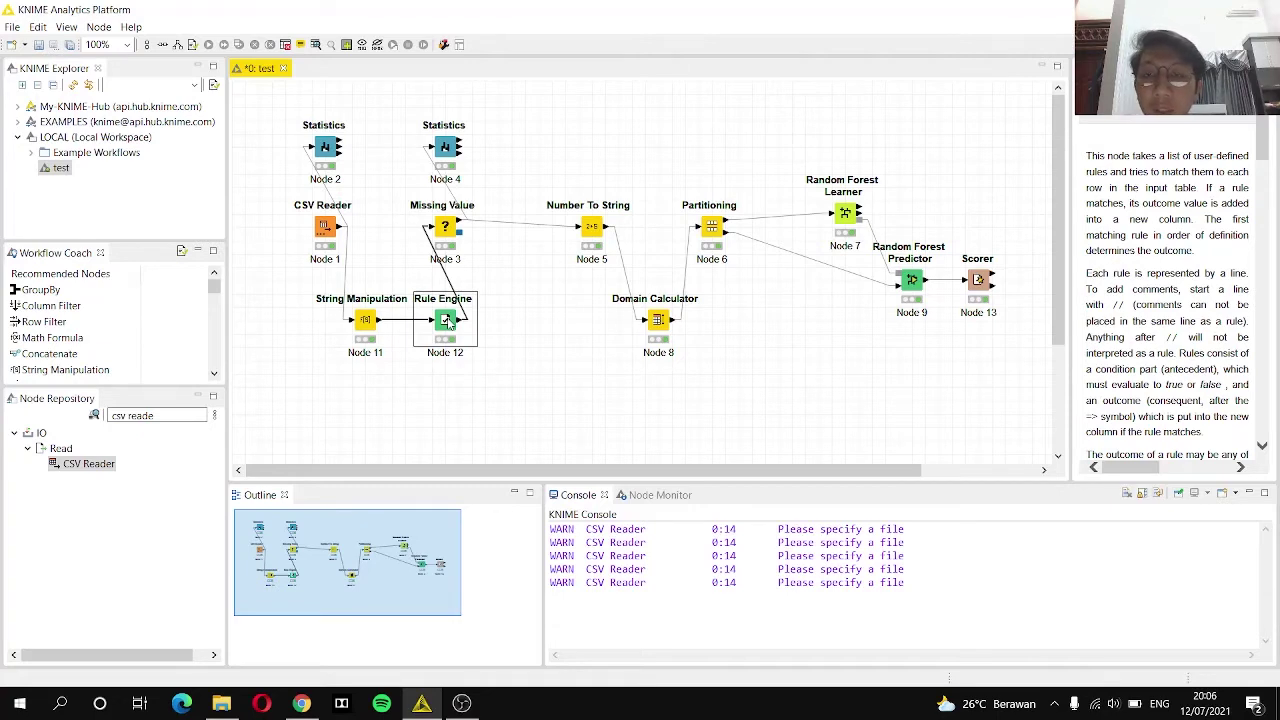
right_click(448, 323)
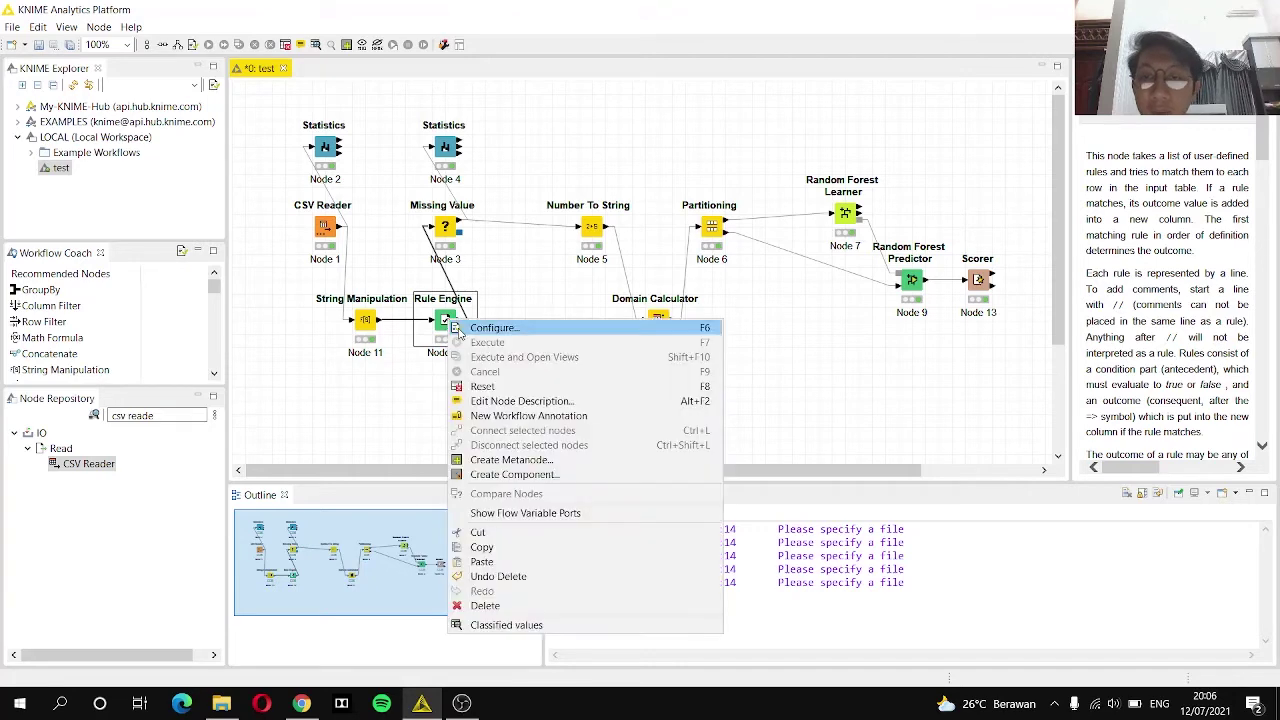
left_click(517, 328)
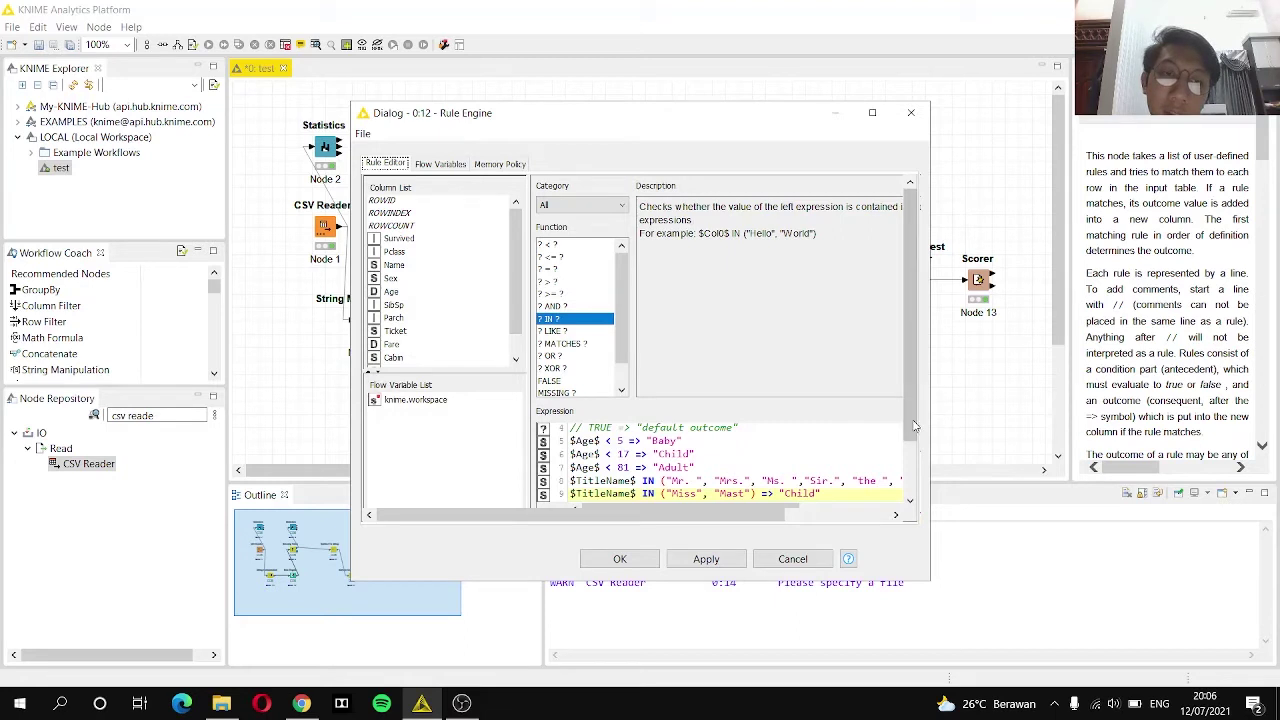
left_click_drag(910, 420, 923, 510)
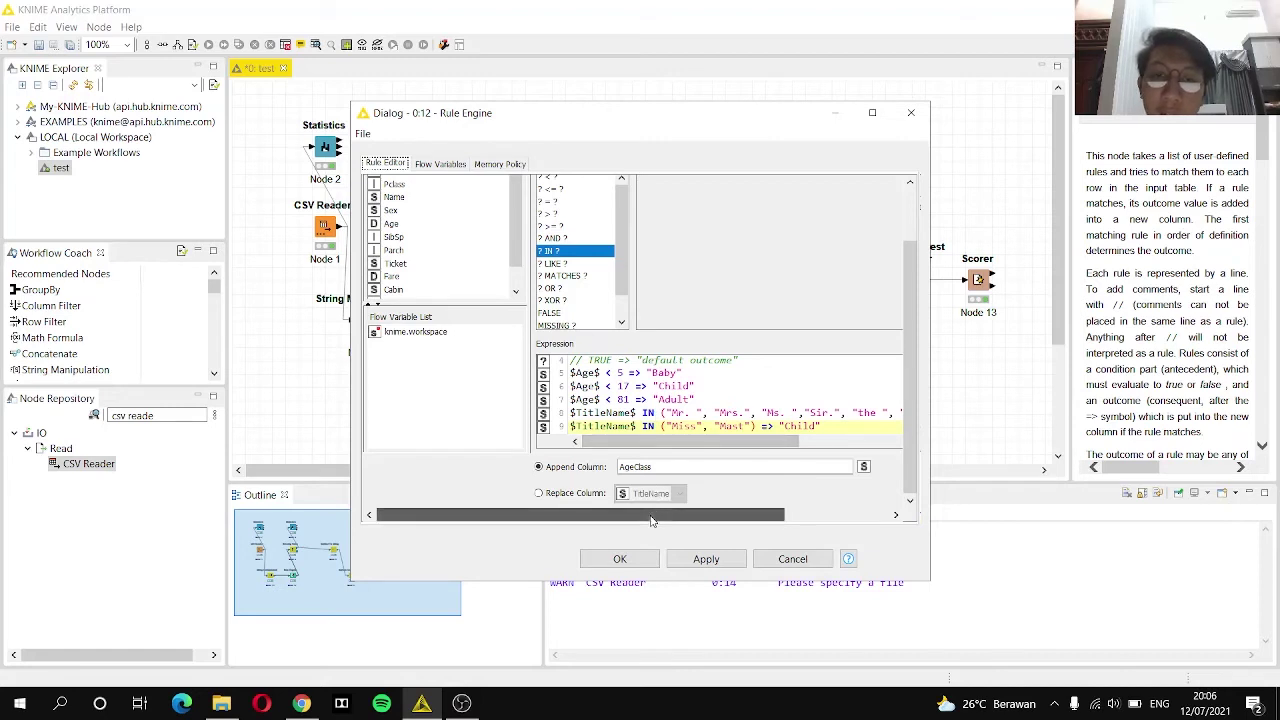
left_click_drag(656, 518, 736, 514)
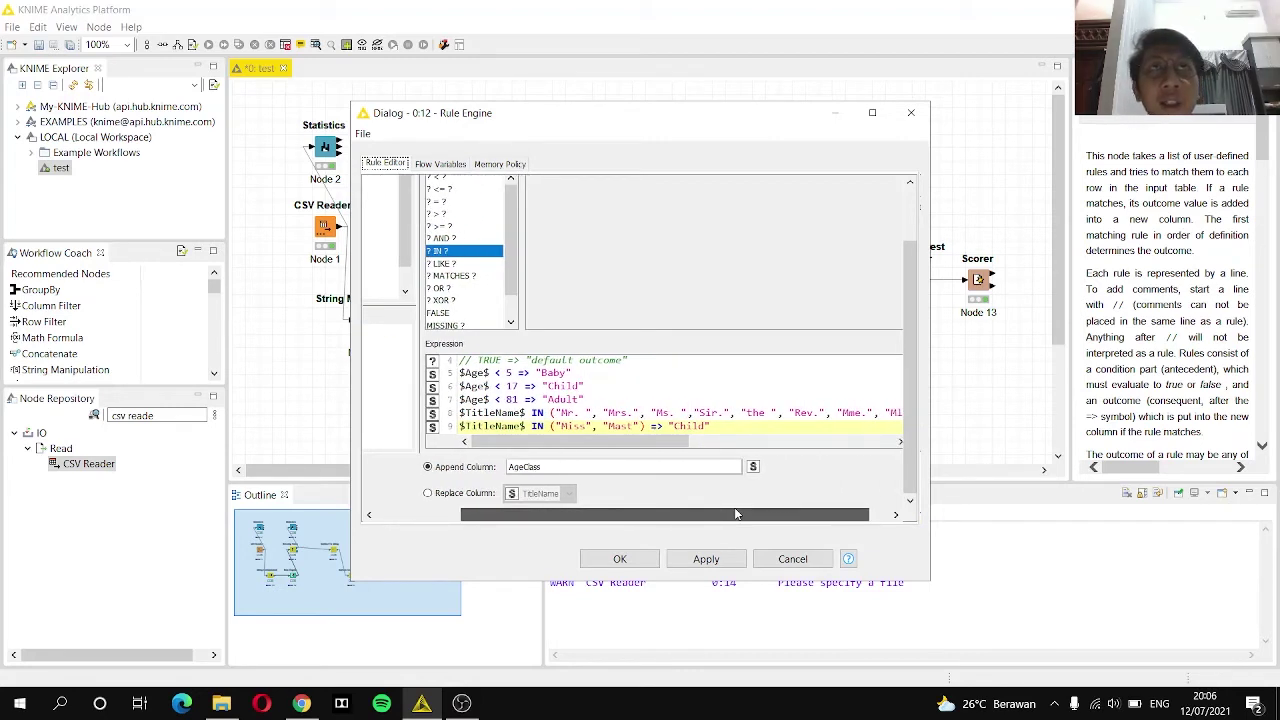
left_click_drag(736, 514, 756, 514)
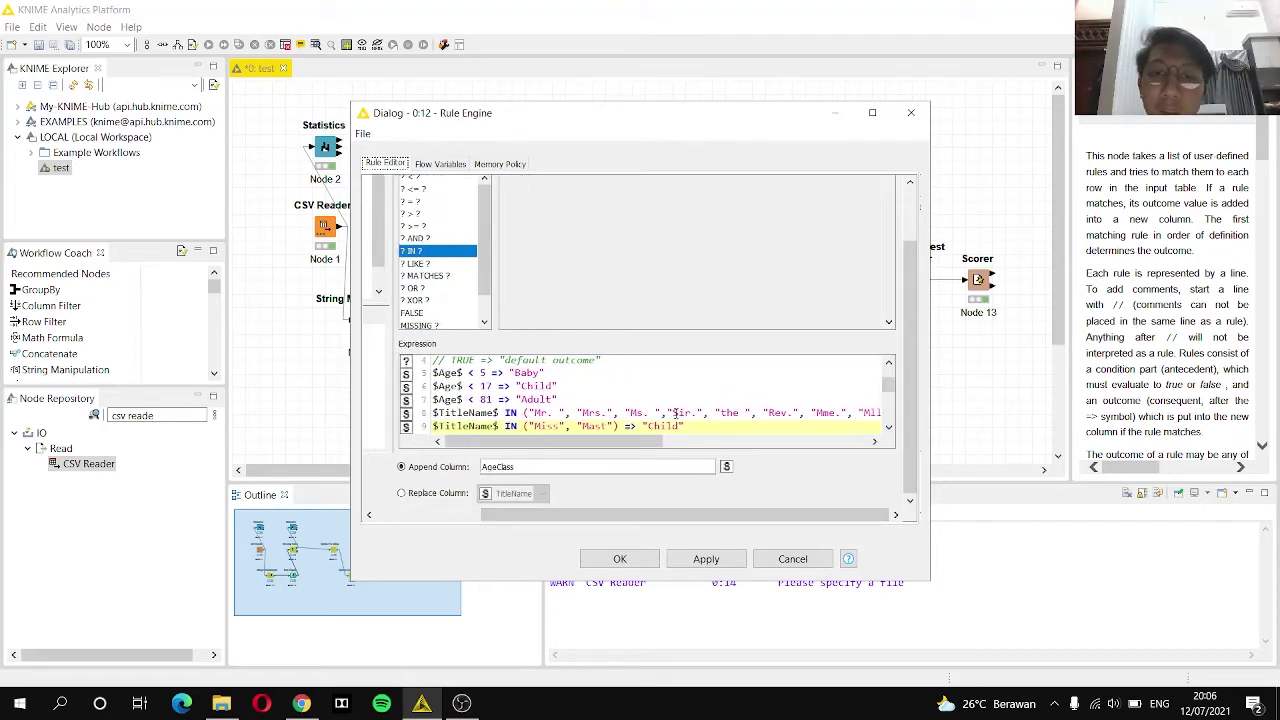
left_click_drag(640, 441, 846, 441)
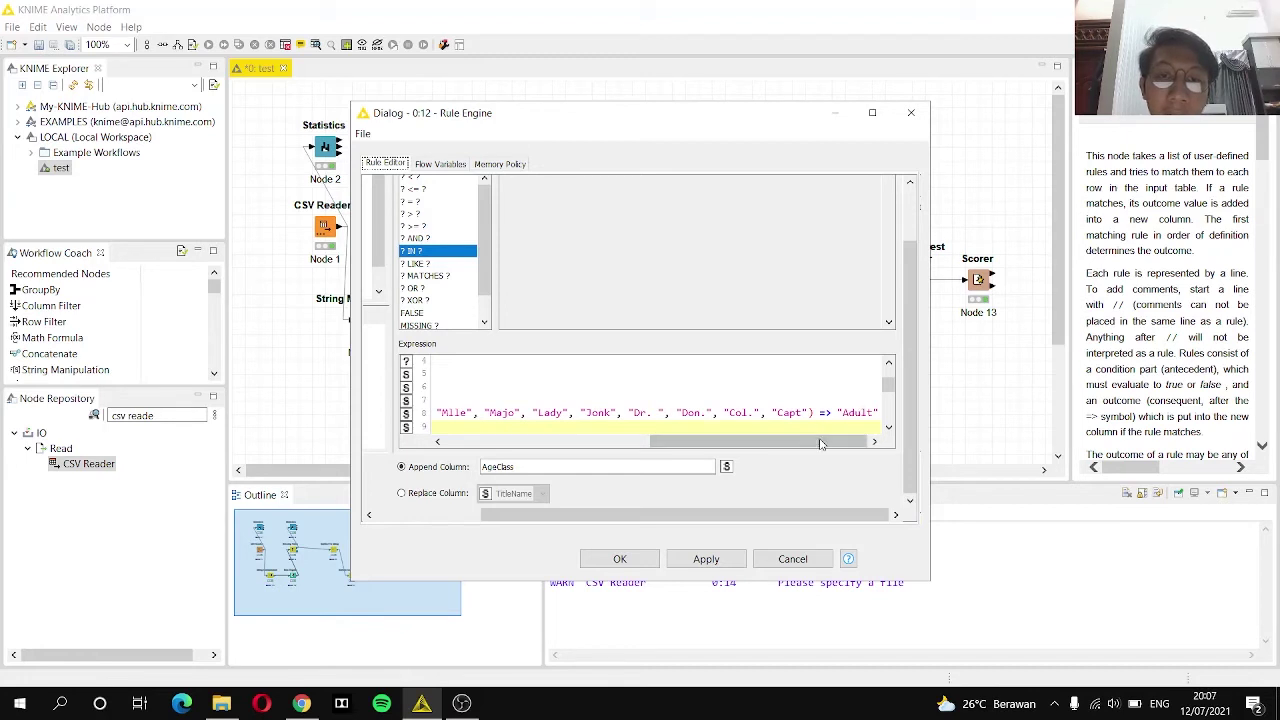
left_click_drag(826, 441, 656, 441)
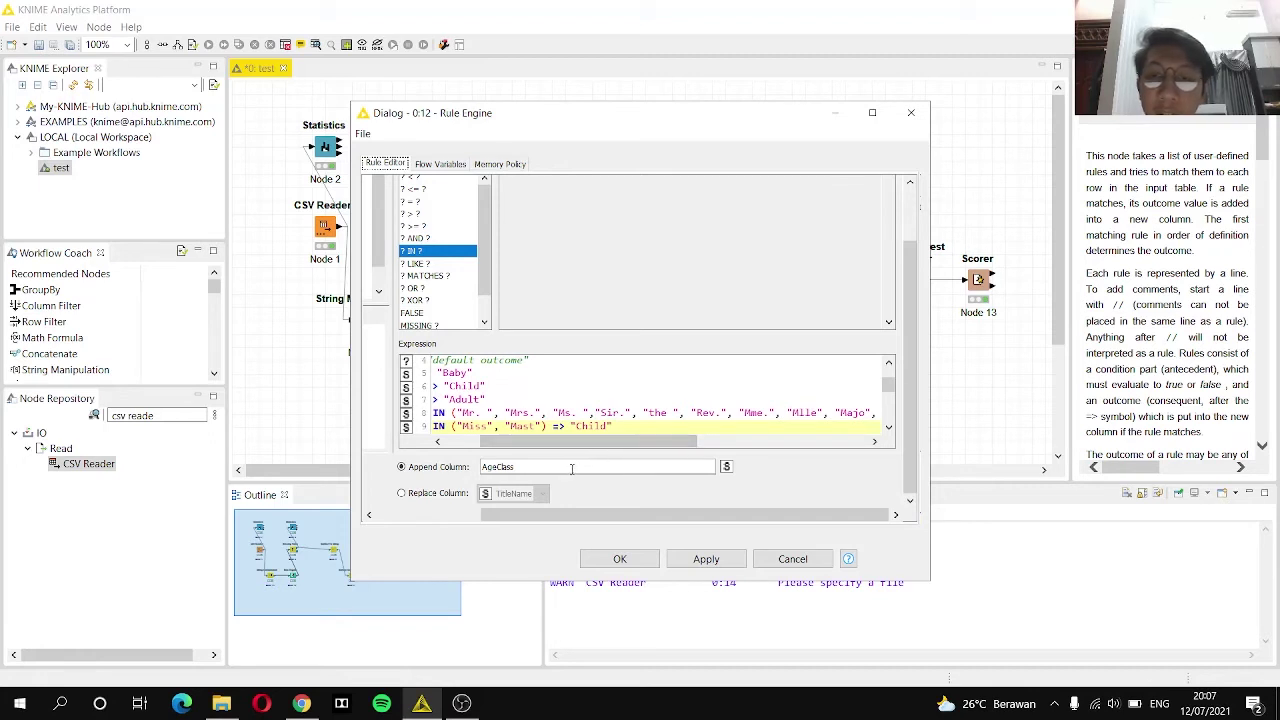
left_click_drag(572, 467, 483, 467)
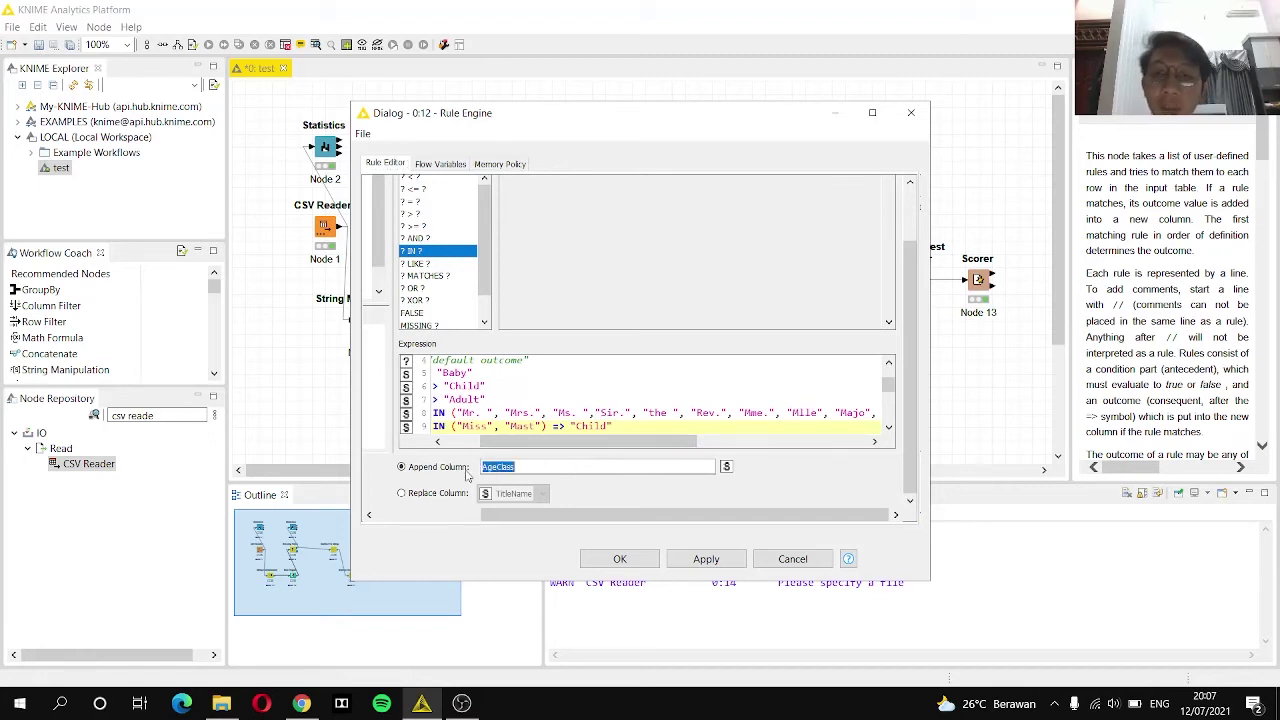
left_click(792, 558)
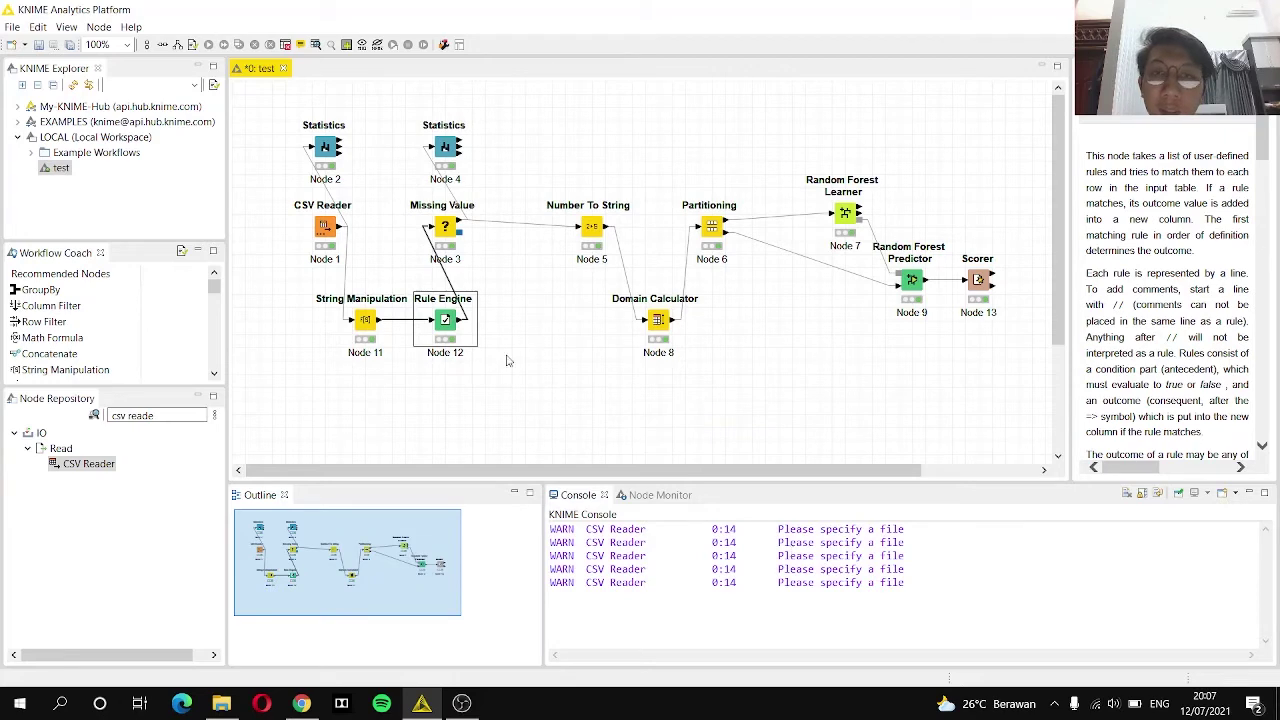
View the Rule Engine node's classified values, sort them by AgeClass descending, examine the Child and Baby rows, and close the table
left_click(519, 299)
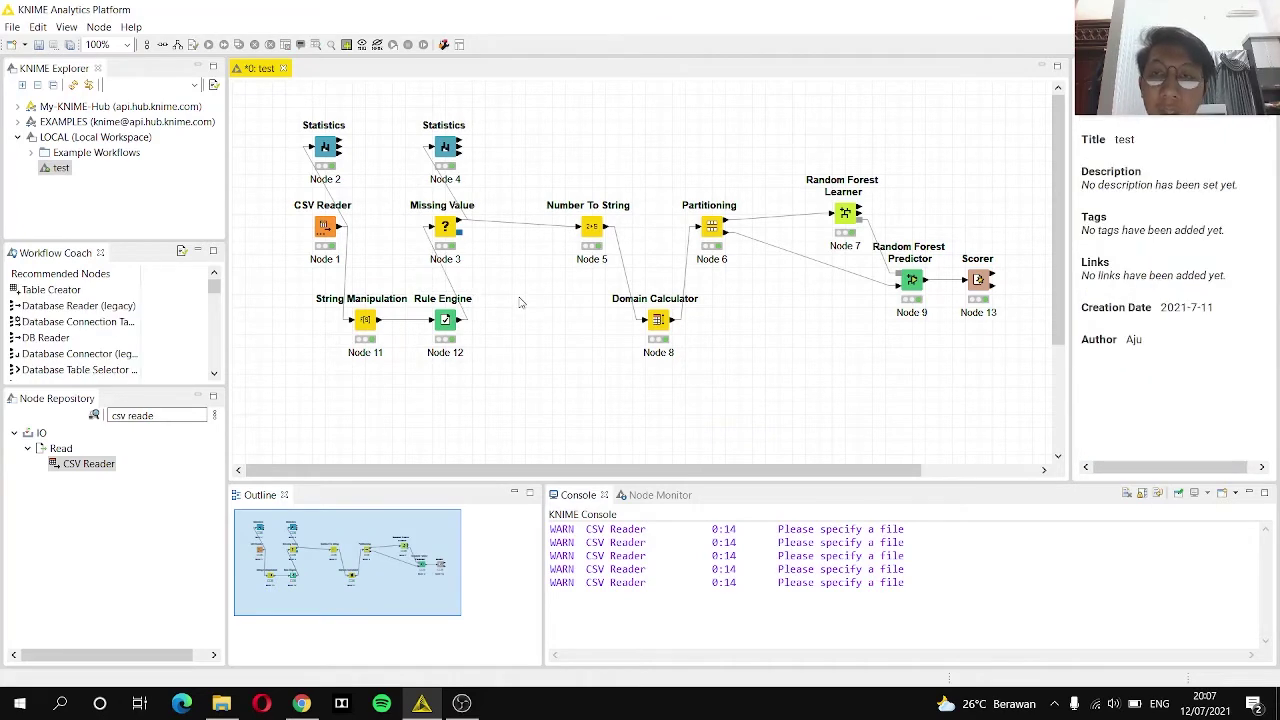
right_click(456, 318)
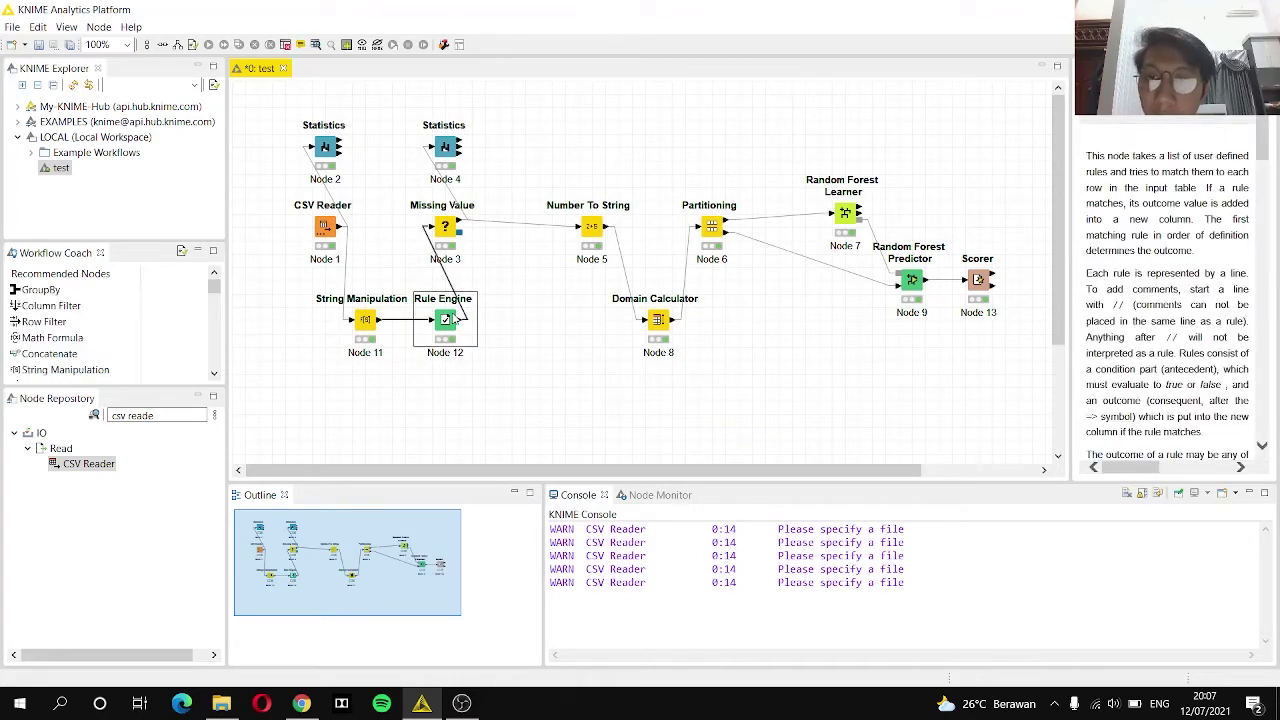
left_click(512, 618)
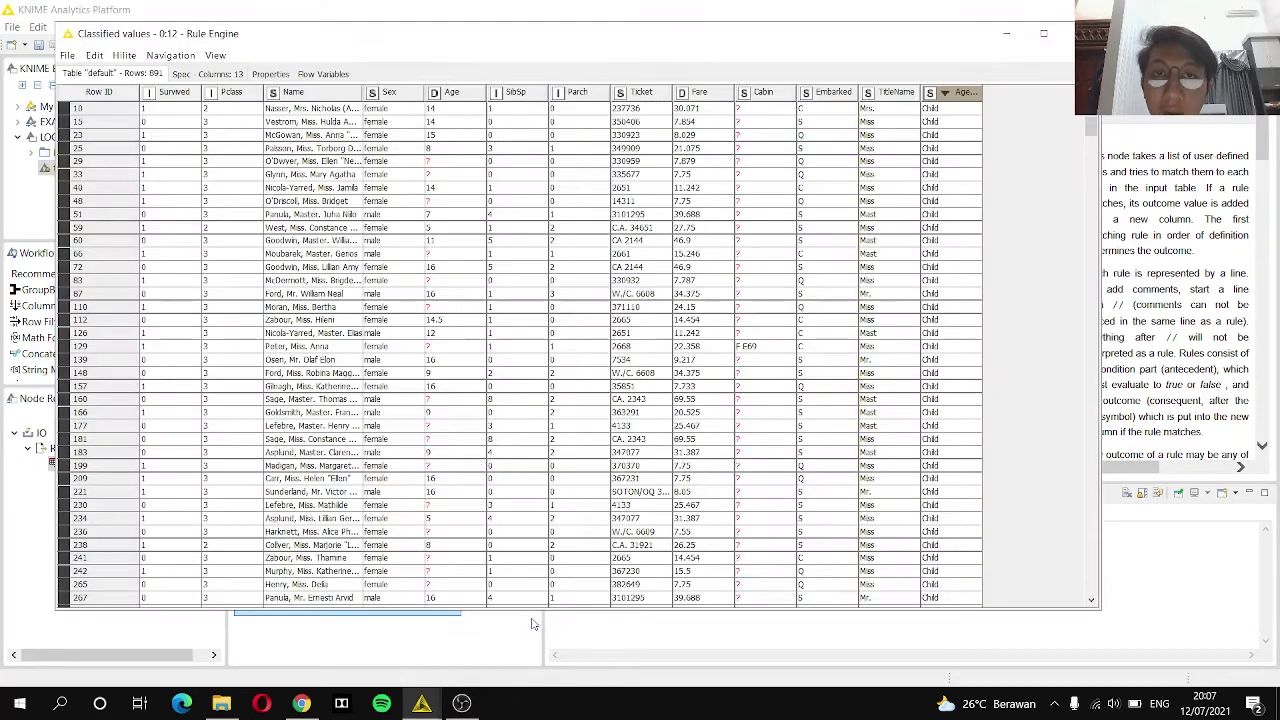
left_click(953, 97)
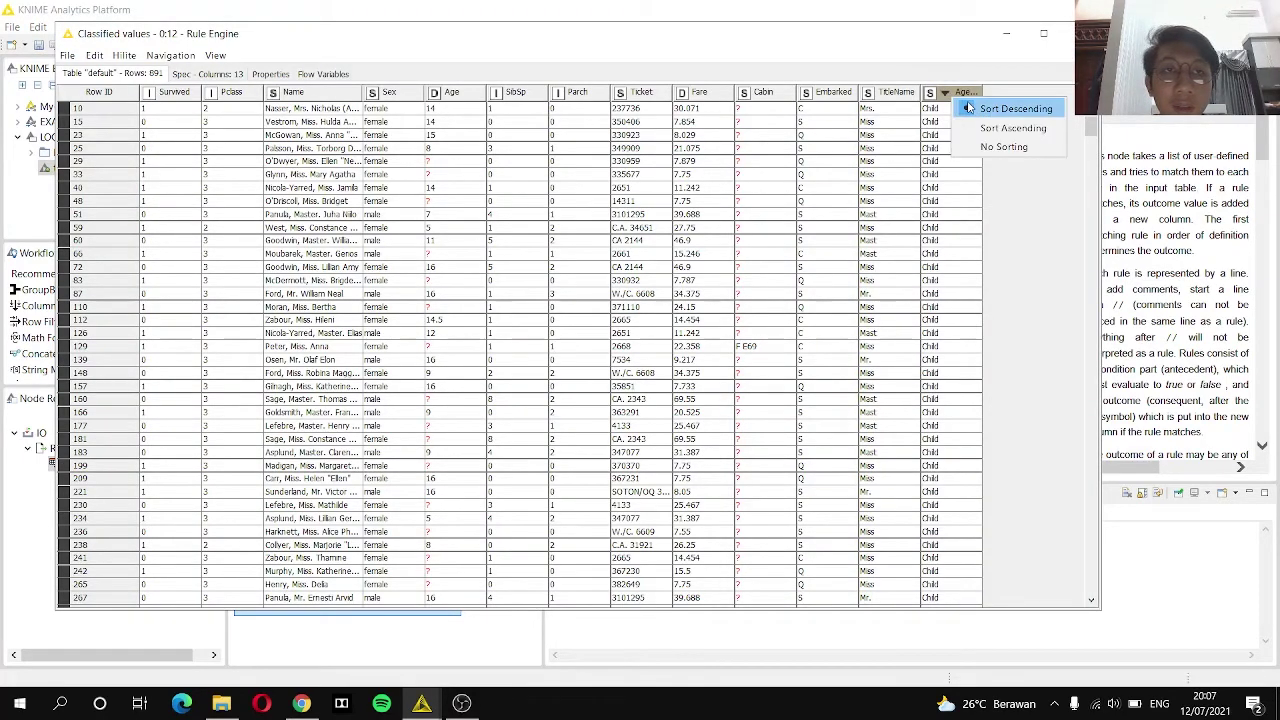
left_click(975, 104)
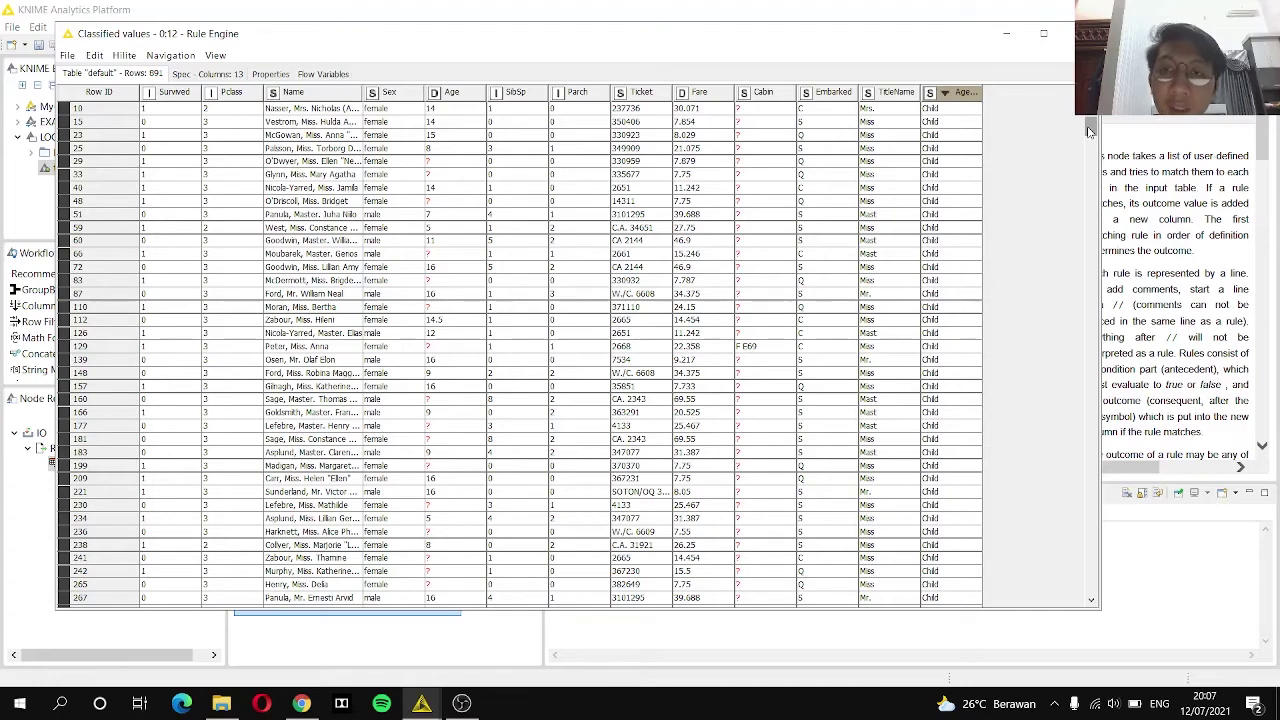
left_click_drag(1092, 143, 1092, 178)
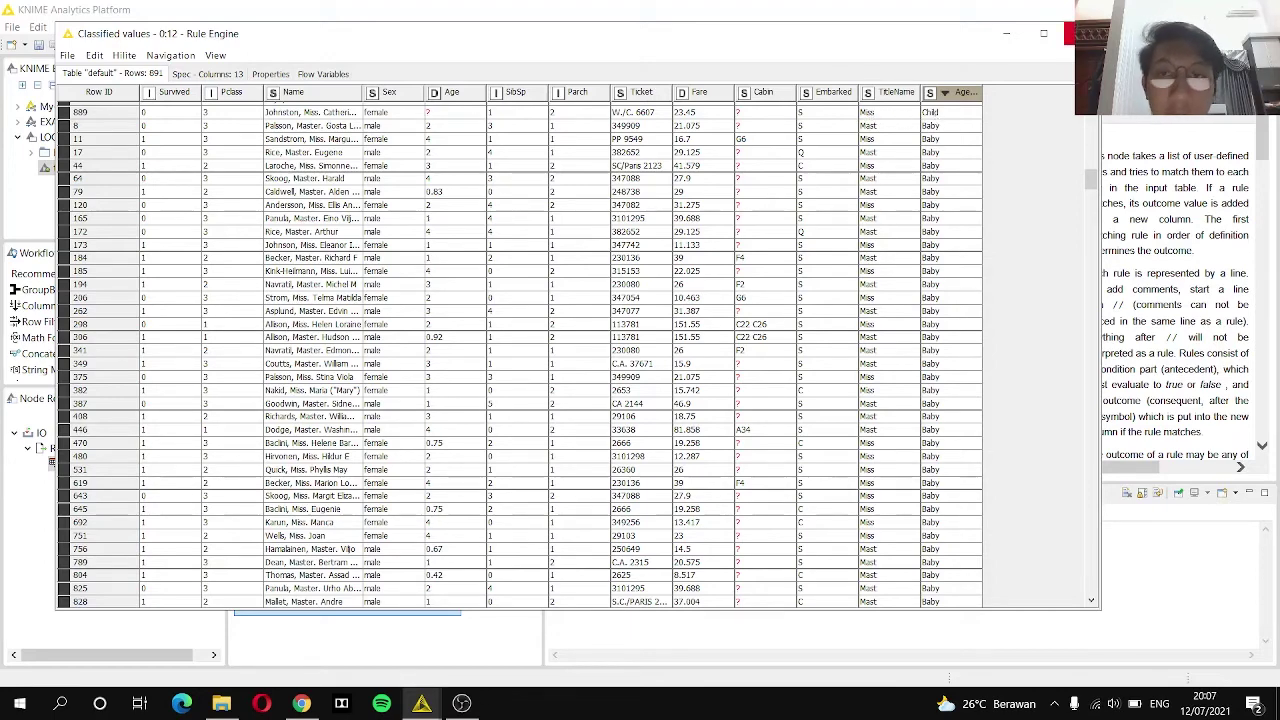
left_click(1069, 33)
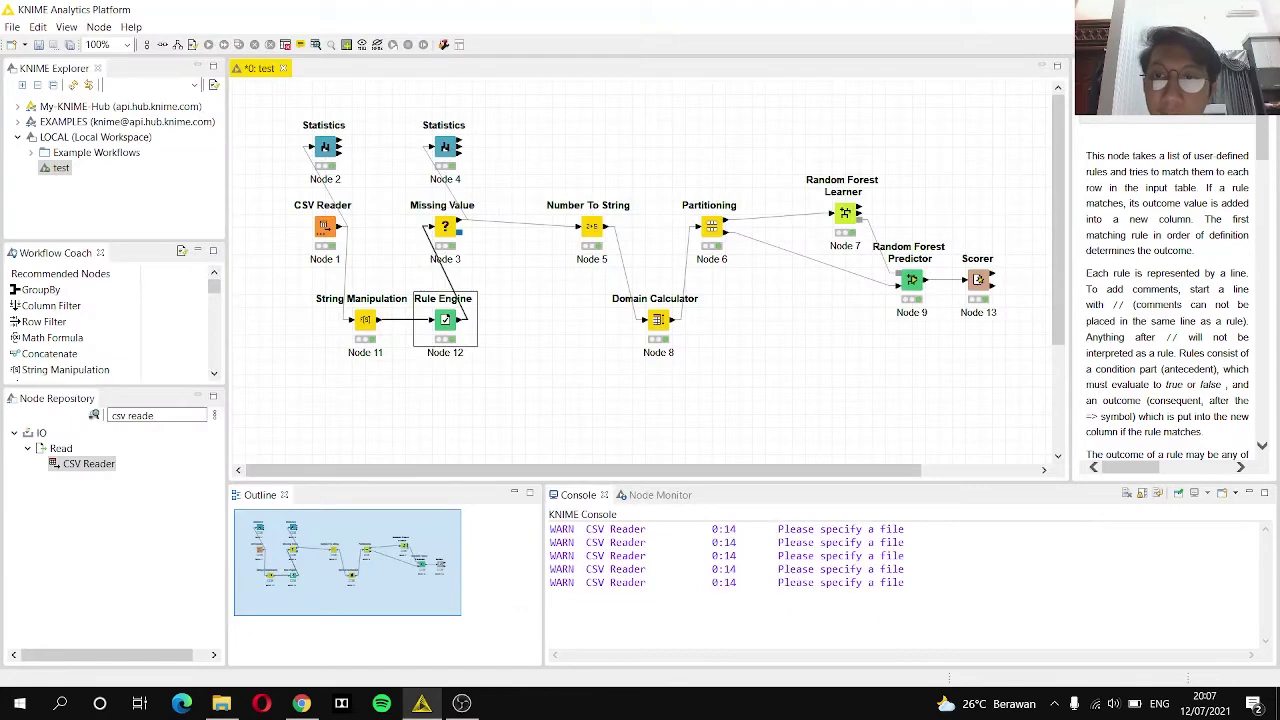
View the Missing Value node's output table and close it
left_click(564, 286)
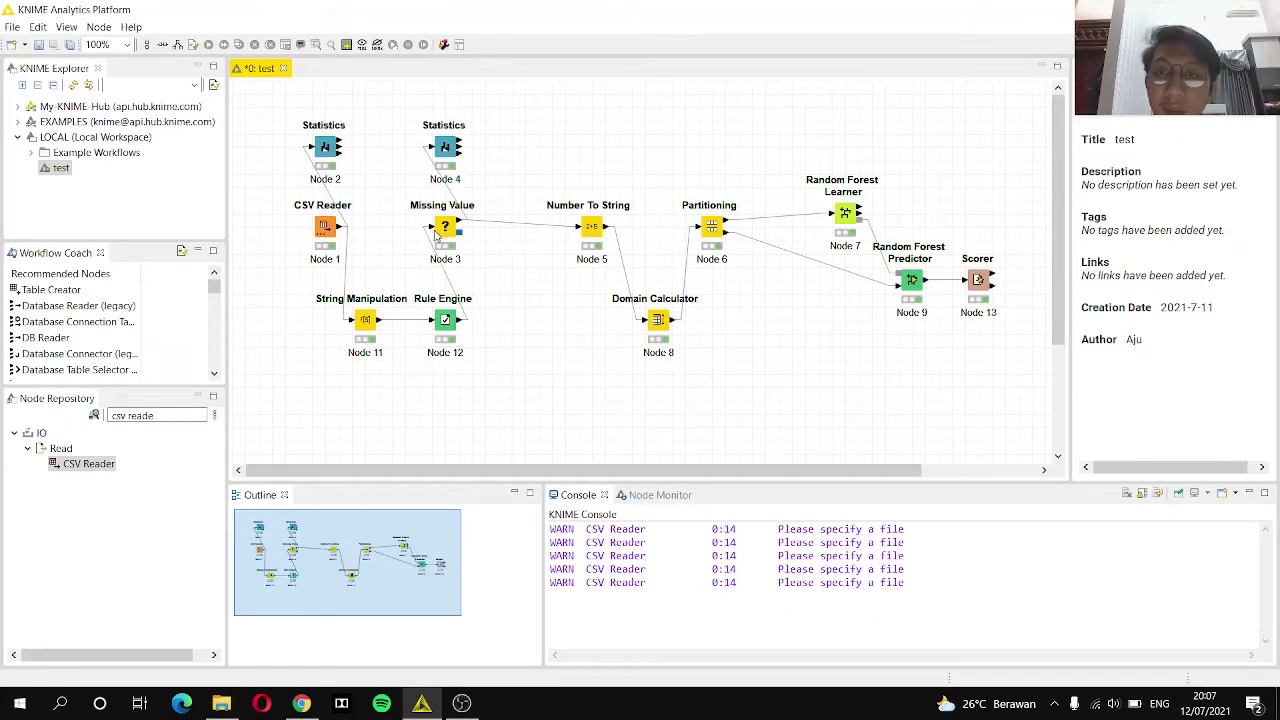
left_click(449, 230)
right_click(452, 231)
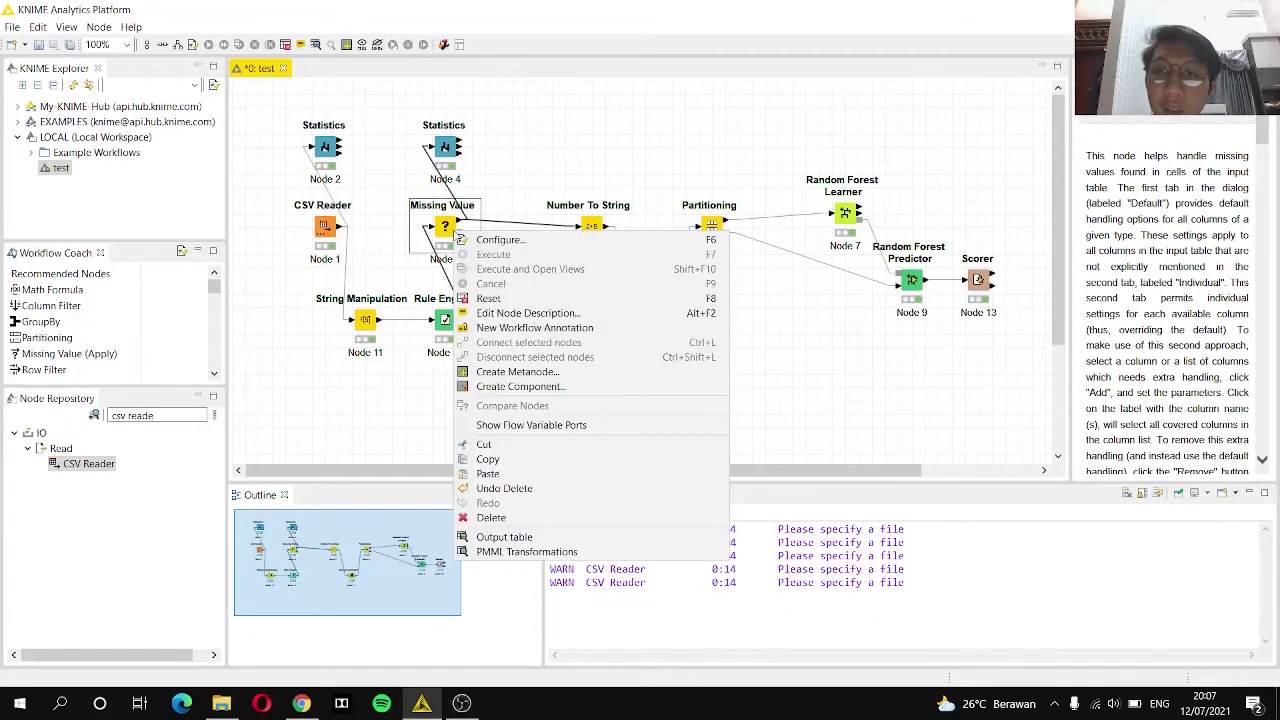
left_click(565, 538)
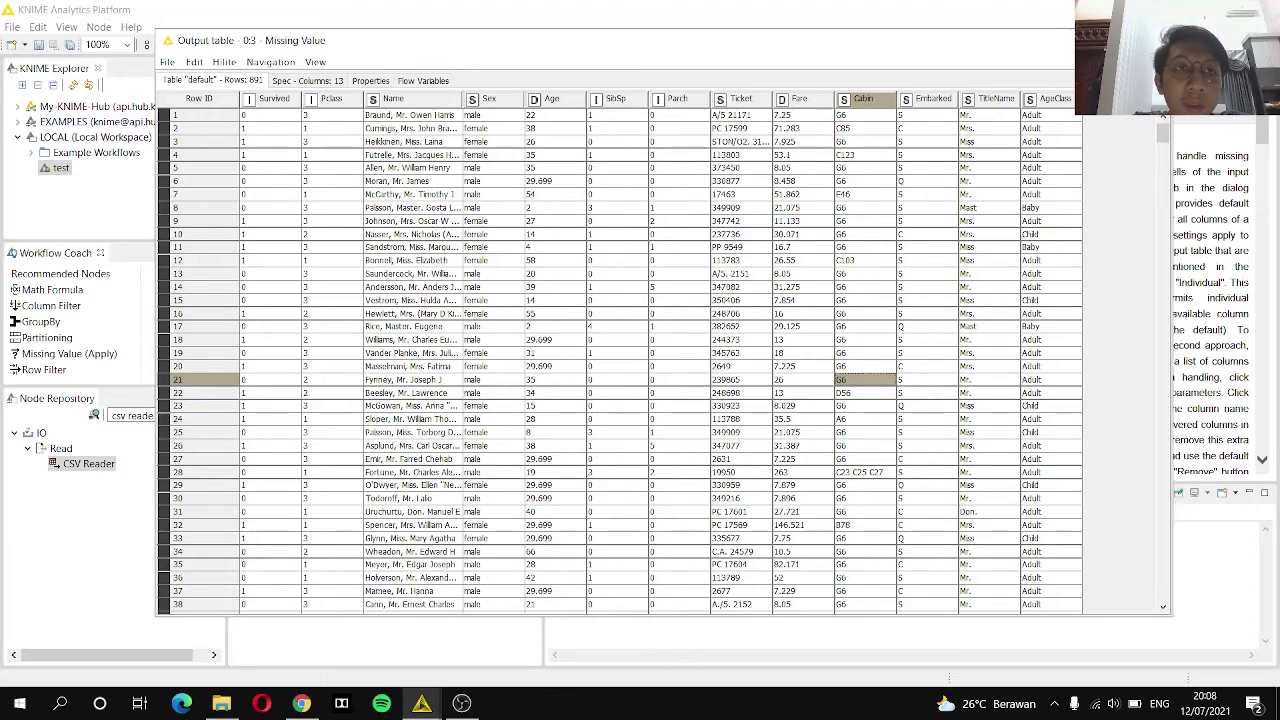
key("alt+F4")
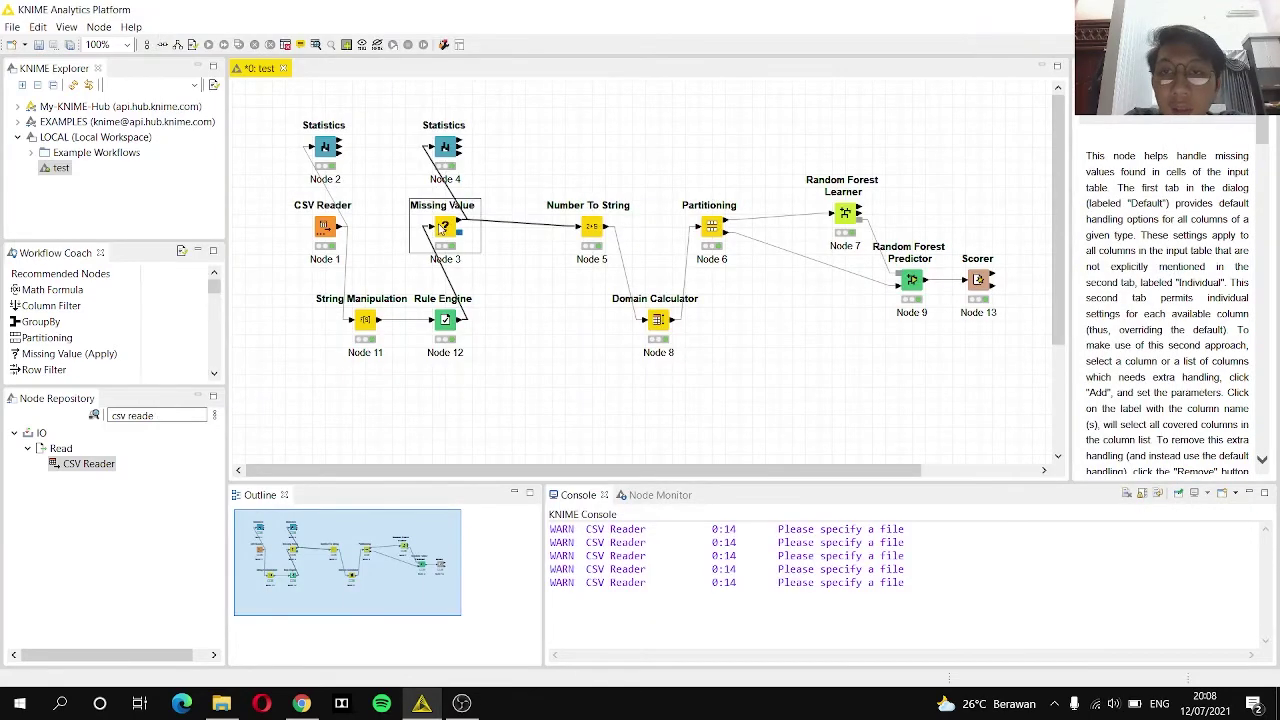
Open the Missing Value configuration, review the individual column settings for Age, Cabin and Embarked, and cancel the dialog
right_click(443, 227)
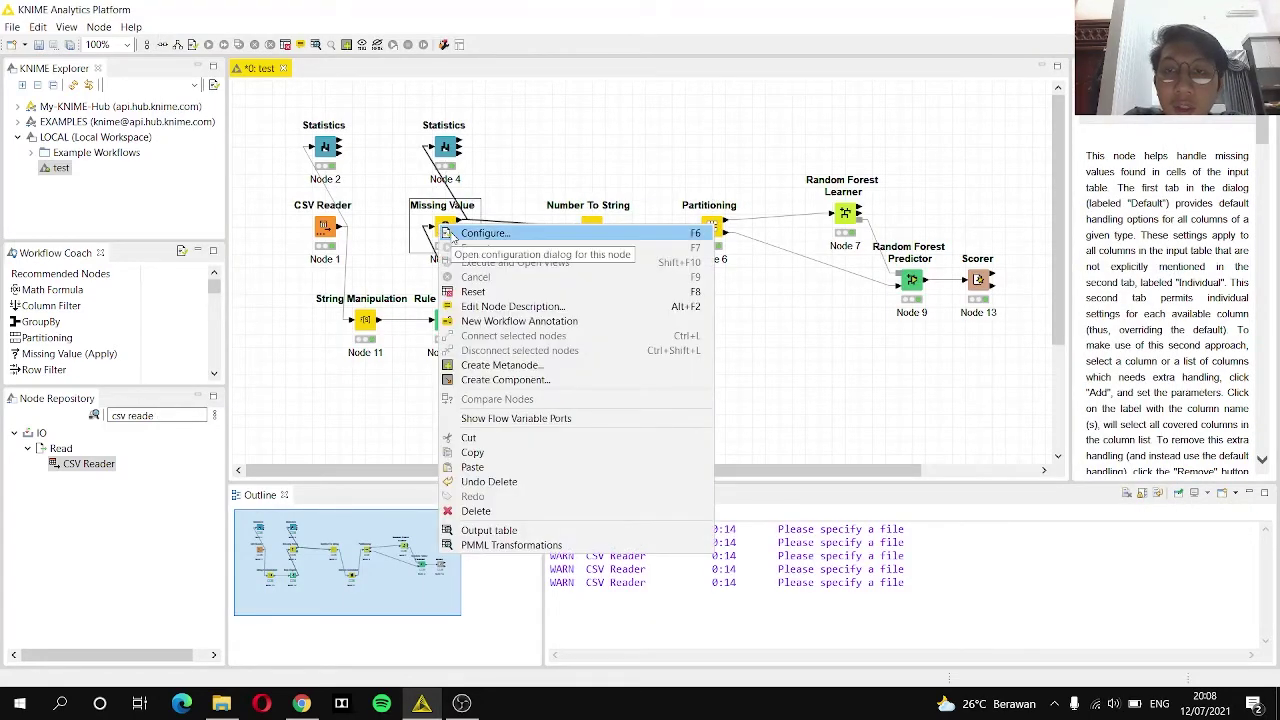
left_click(452, 236)
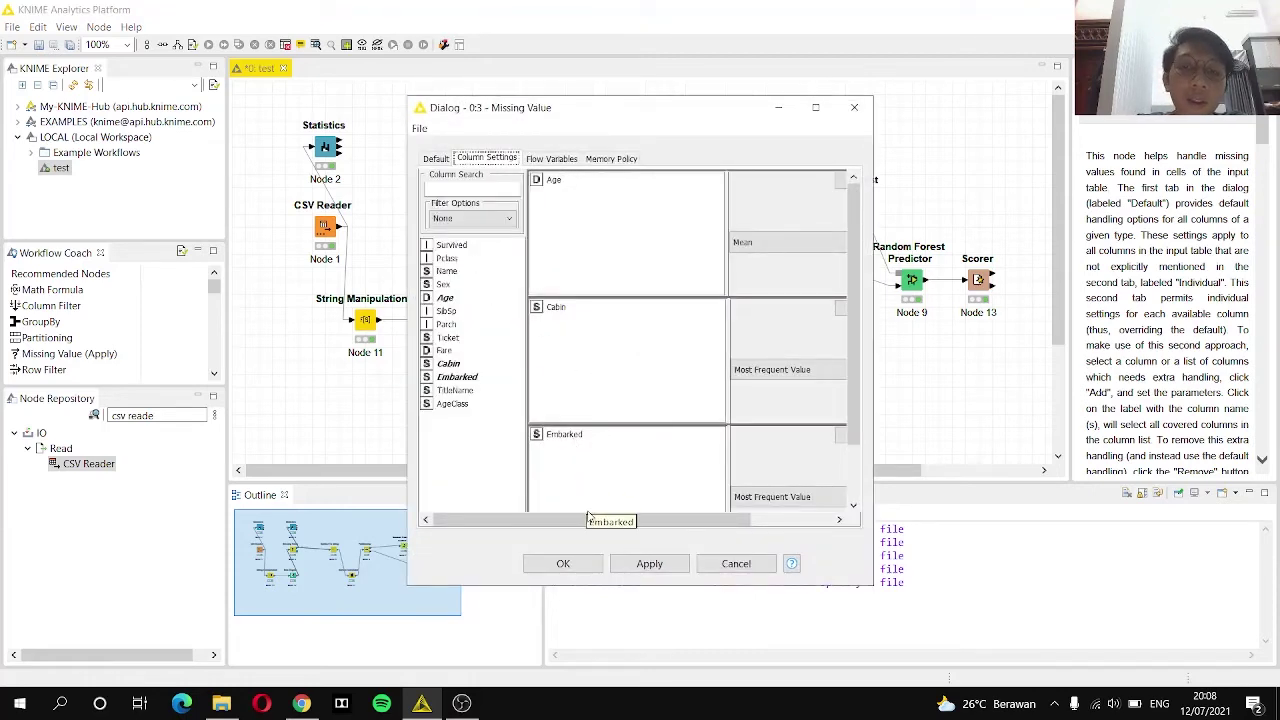
left_click_drag(600, 521, 683, 523)
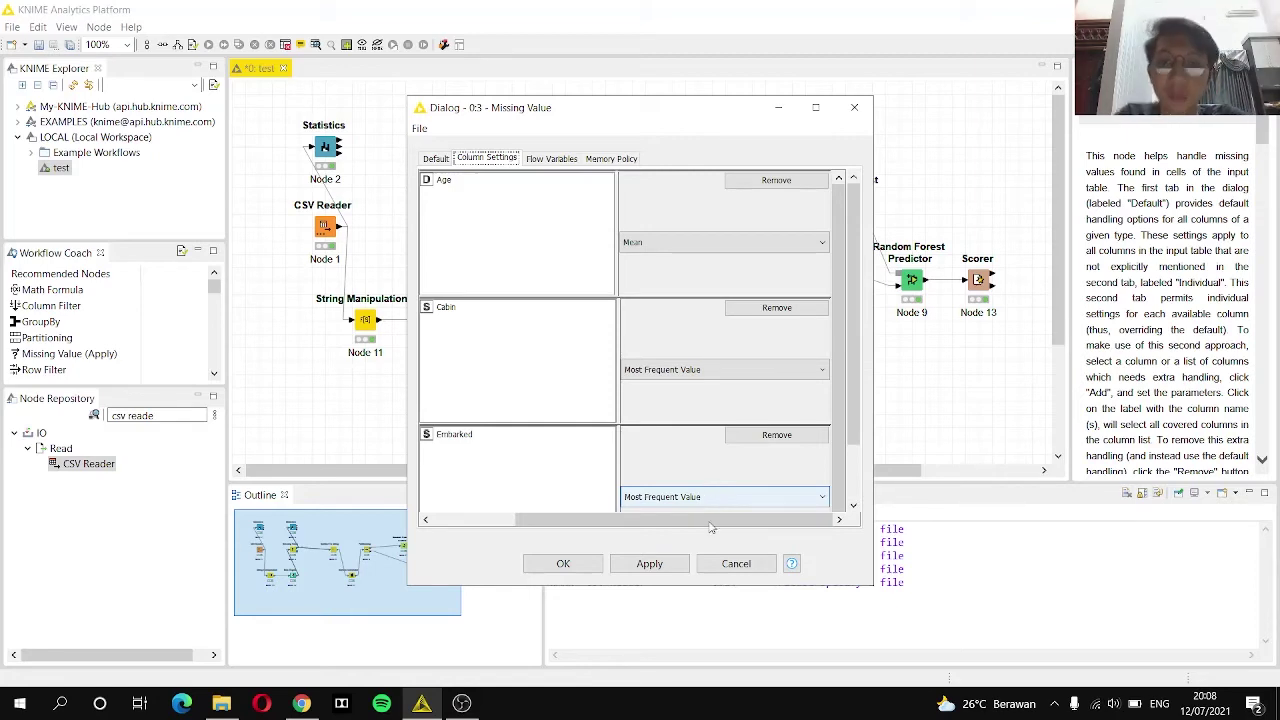
left_click(736, 564)
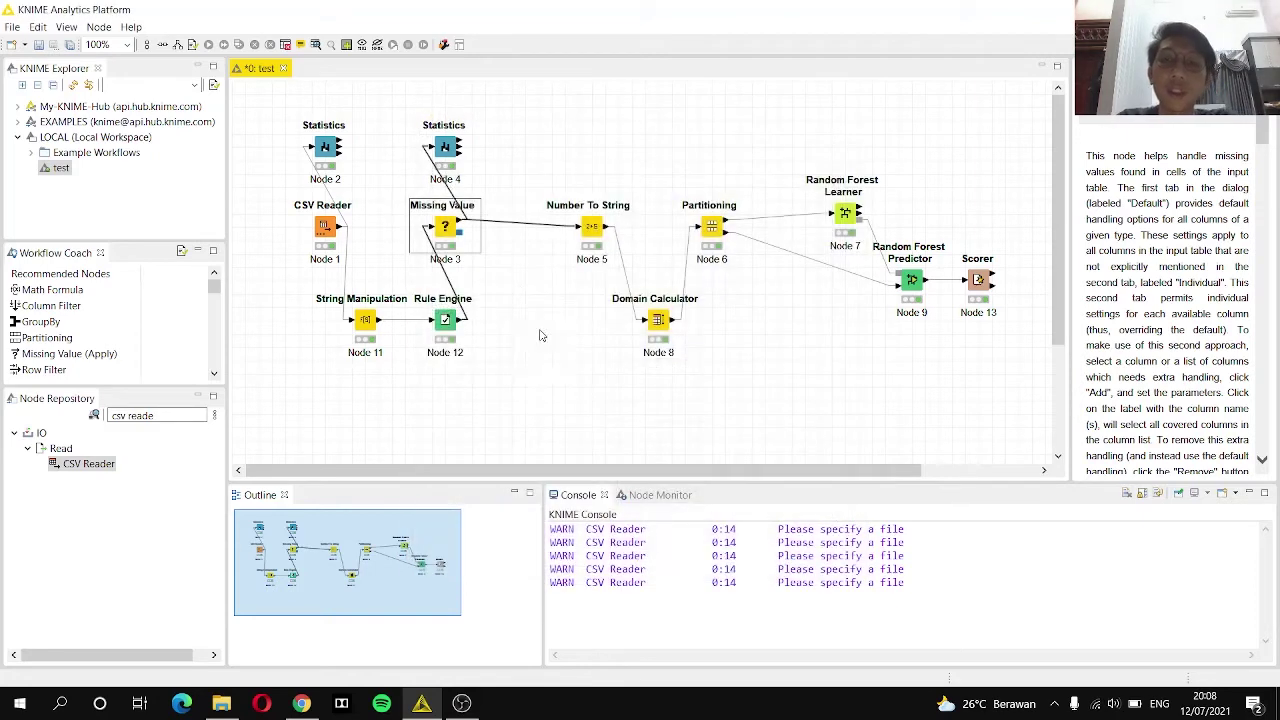
Reopen the Missing Value node's output table, examine the filled-in values in the Age and Cabin columns, and close it
right_click(432, 225)
left_click(504, 530)
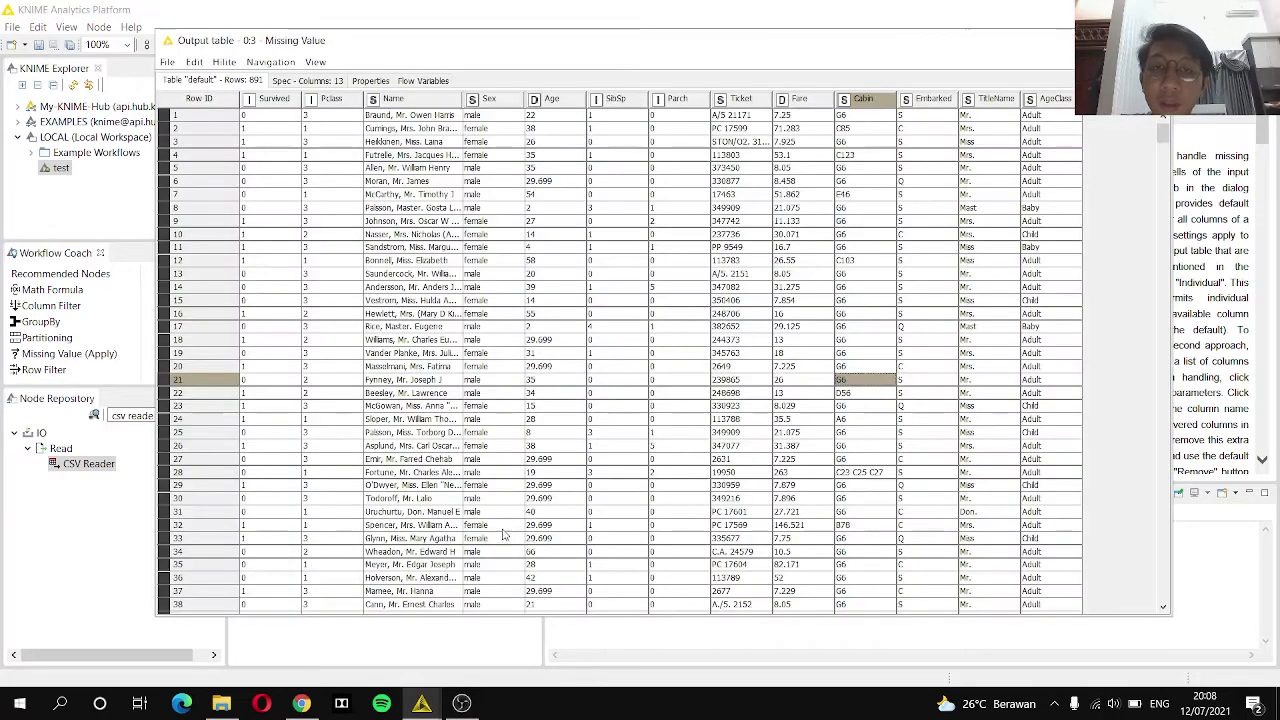
left_click(535, 182)
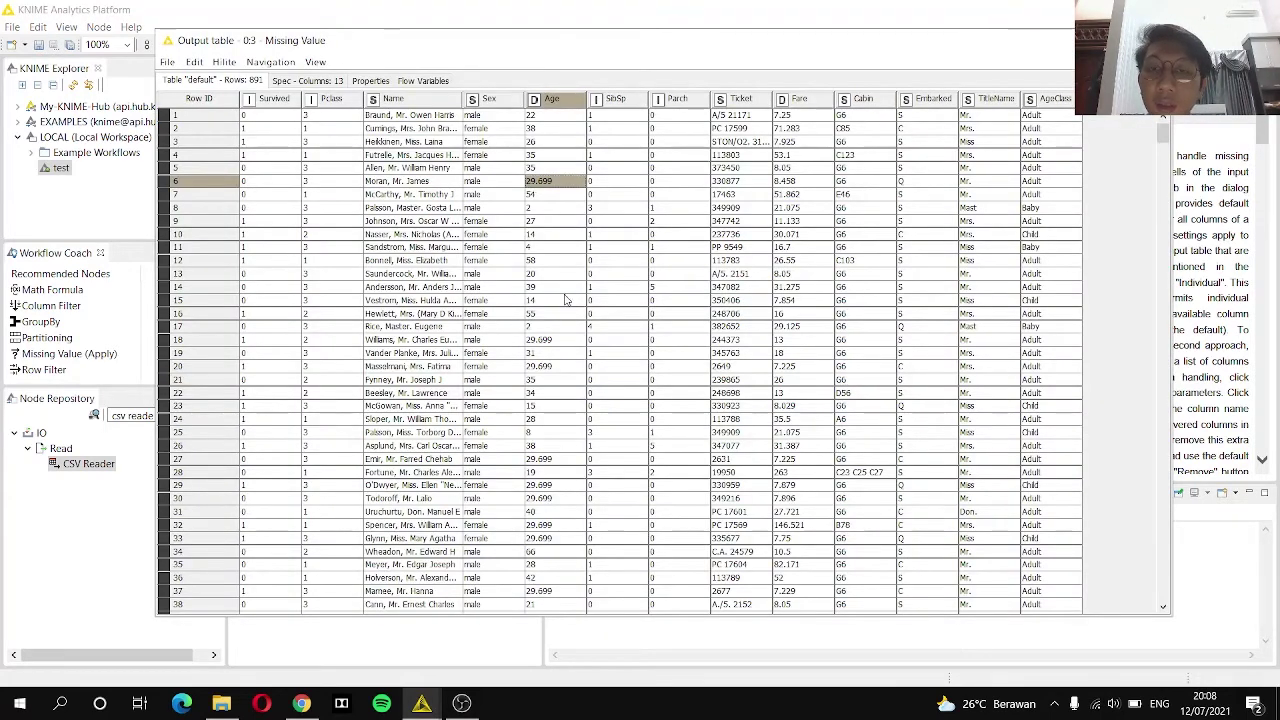
left_click(553, 340)
left_click(549, 367)
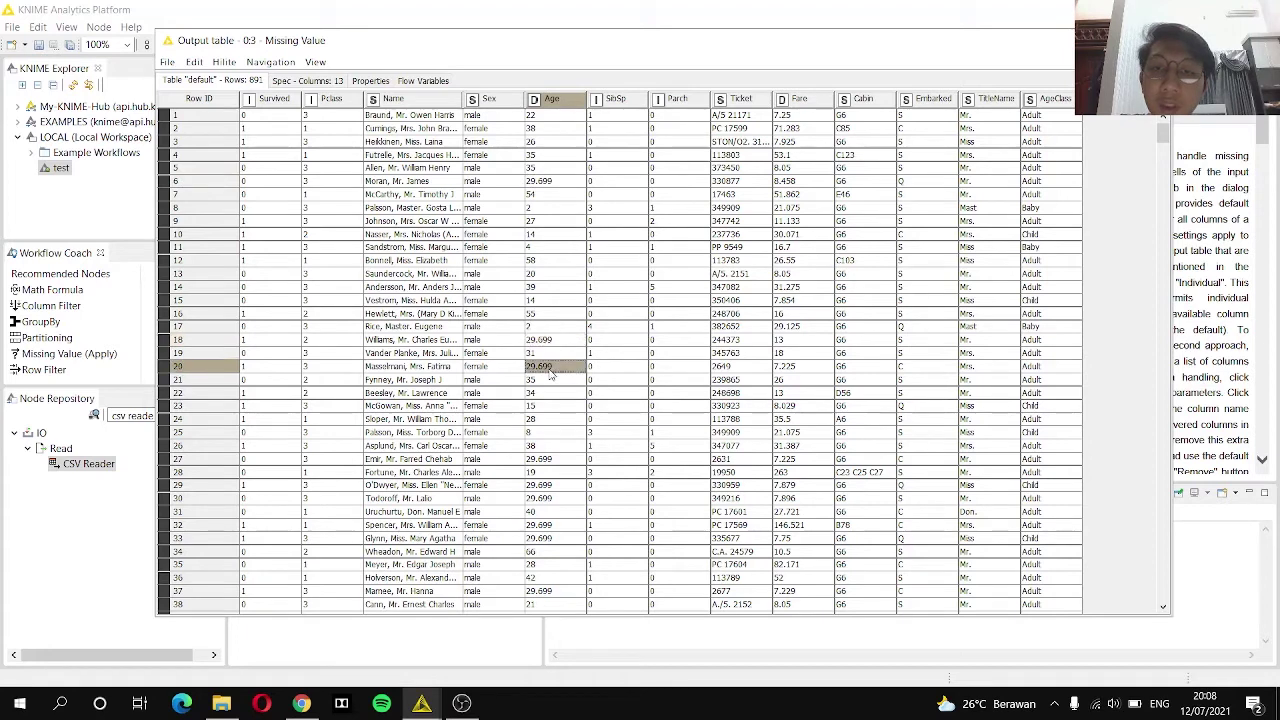
left_click(852, 168)
left_click(856, 181)
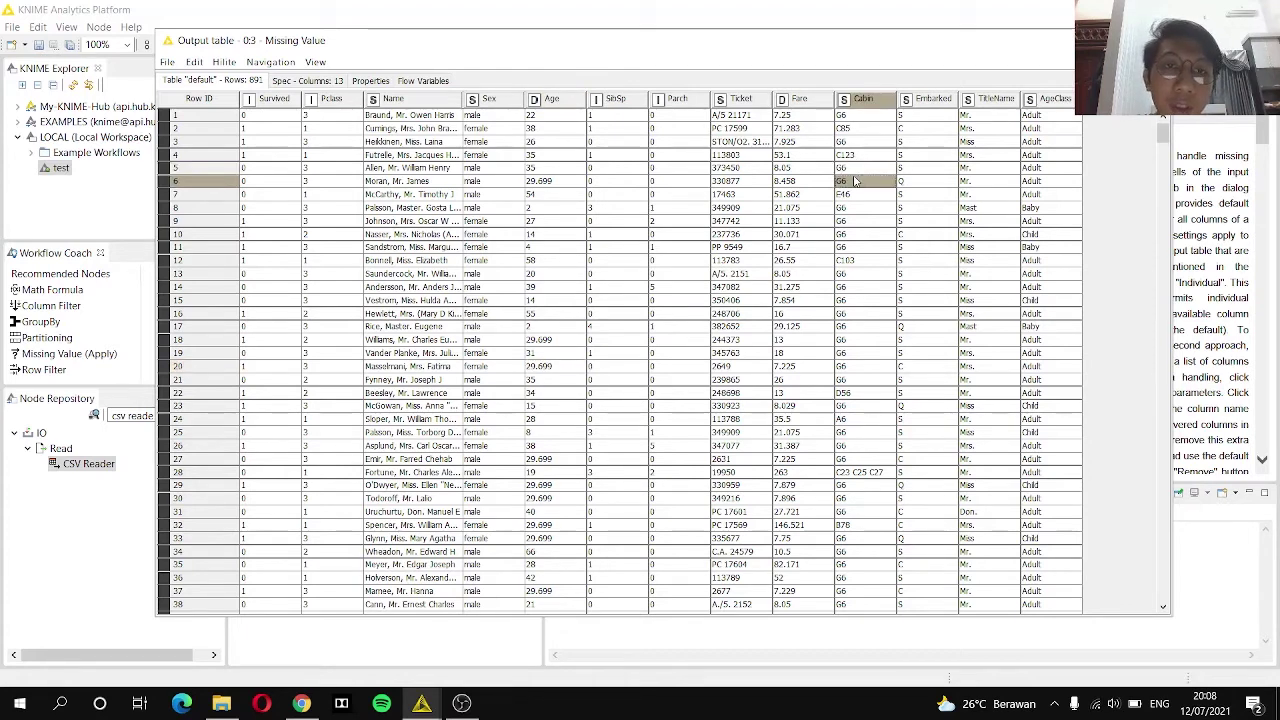
left_click(864, 220)
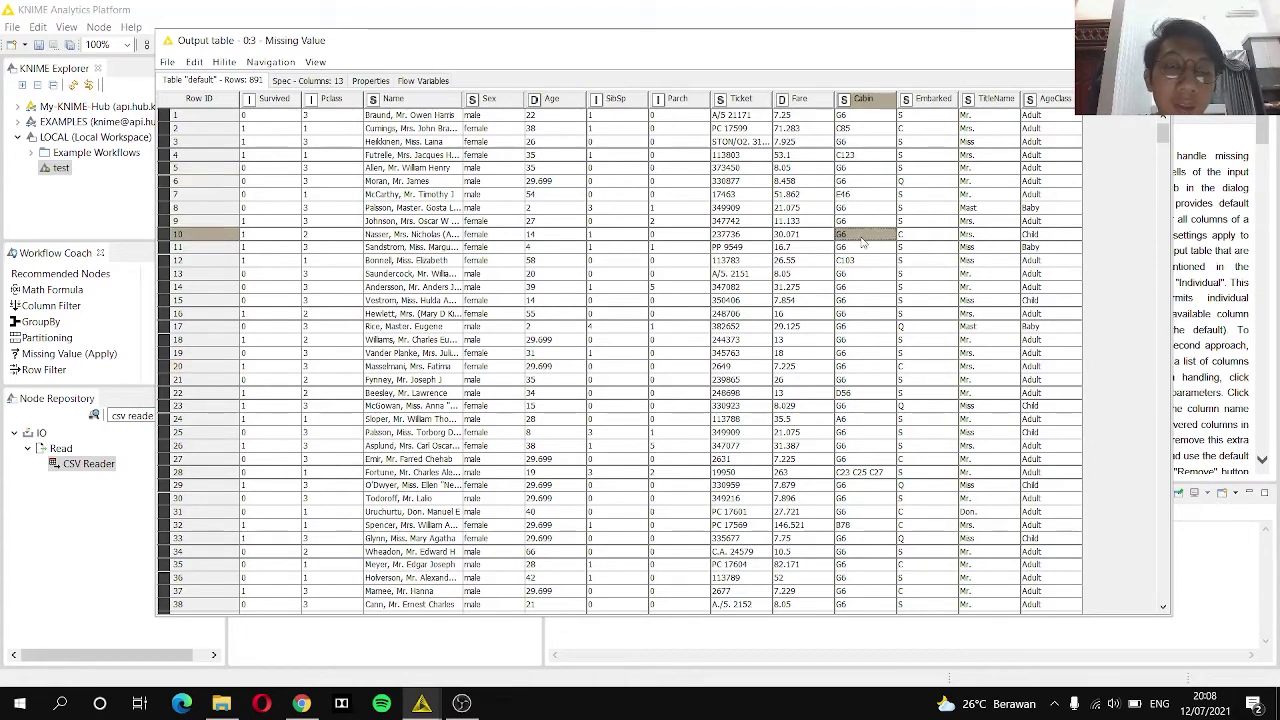
left_click(868, 288)
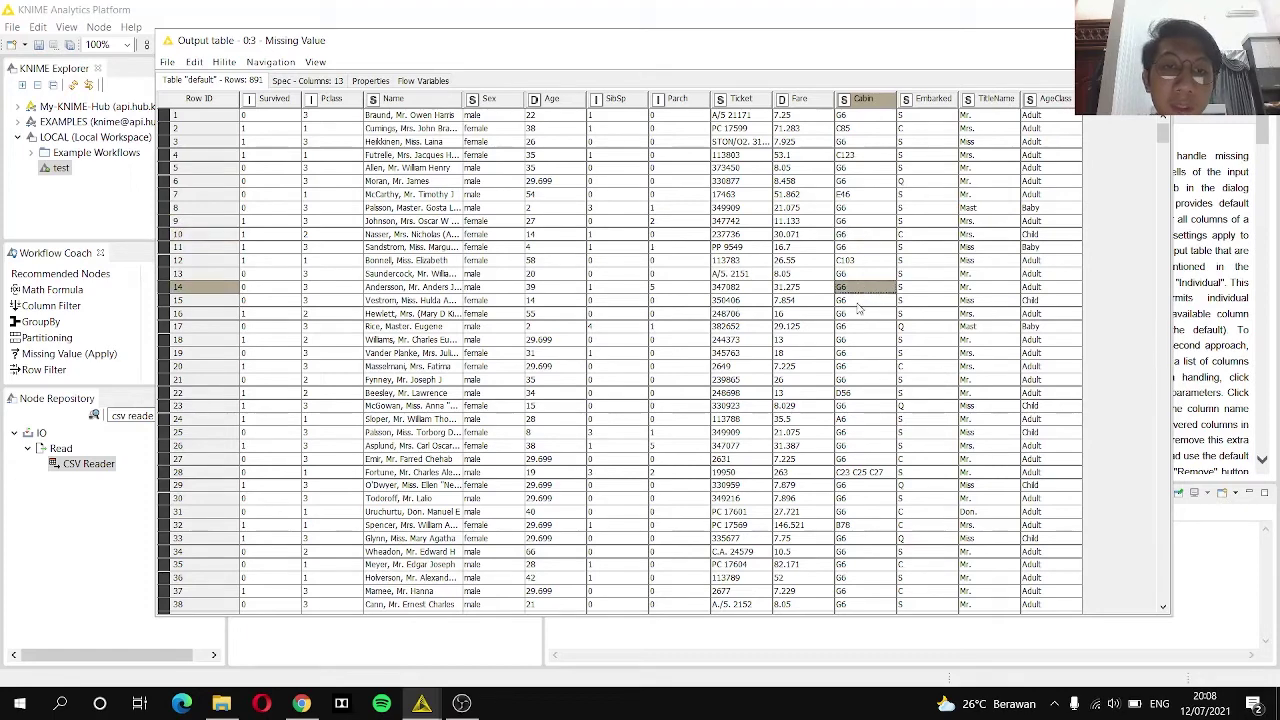
left_click(860, 302)
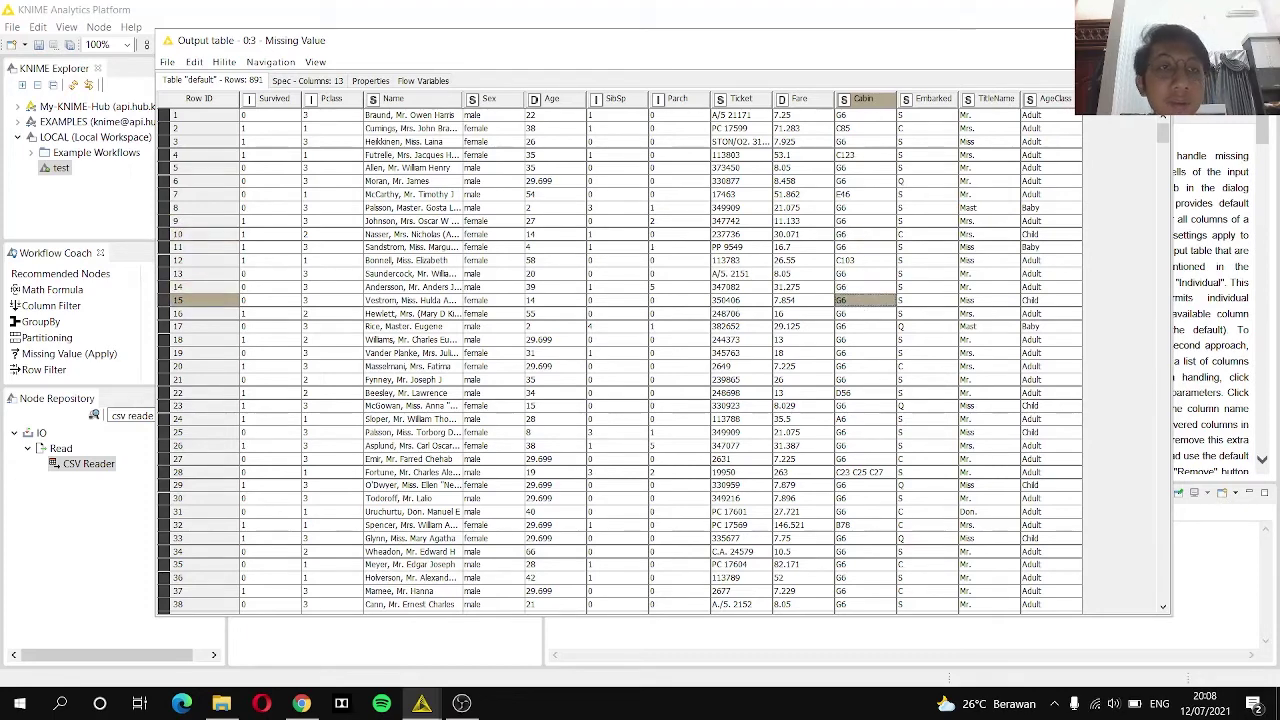
key("alt+F4")
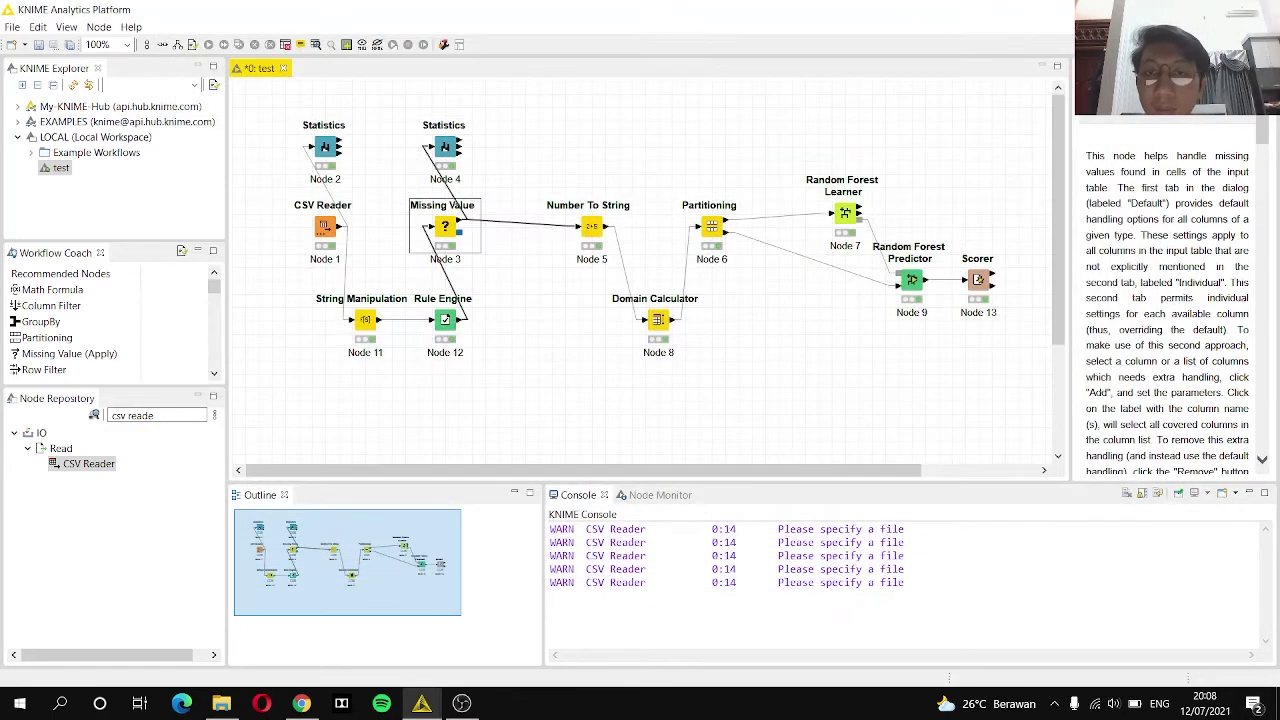
View the Number To String node's transformed output table and close it
left_click(592, 234)
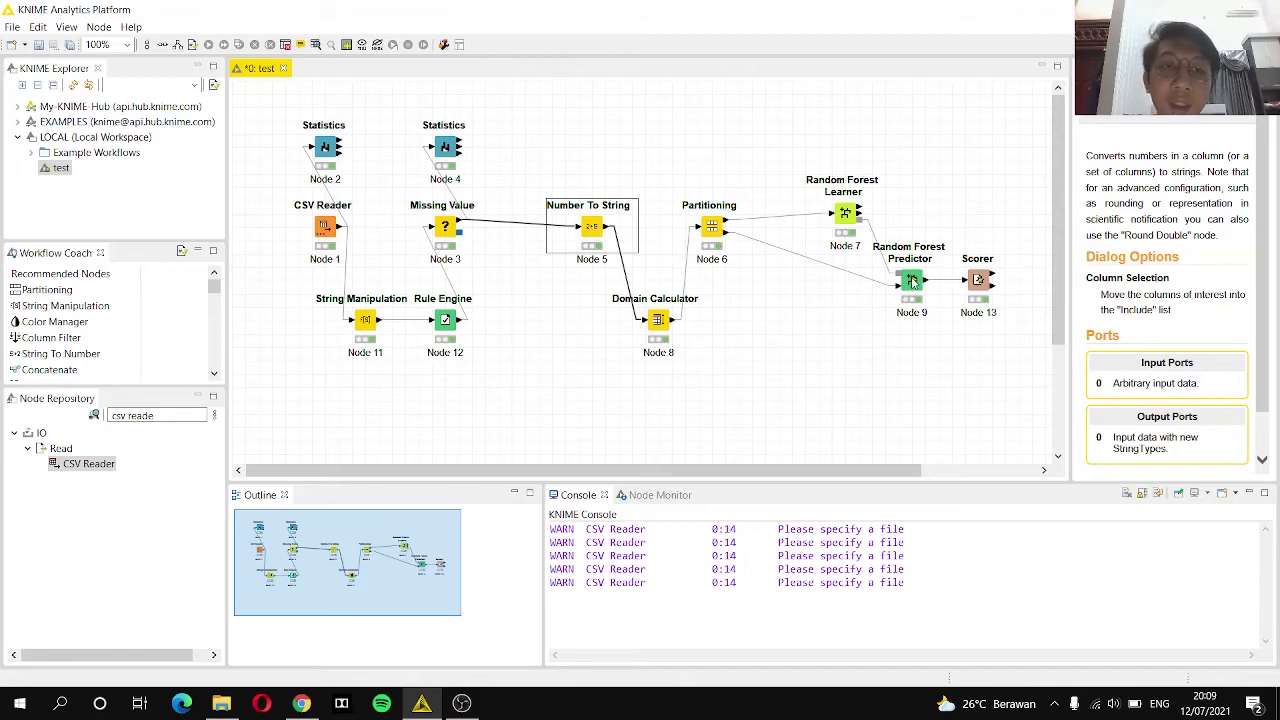
right_click(560, 215)
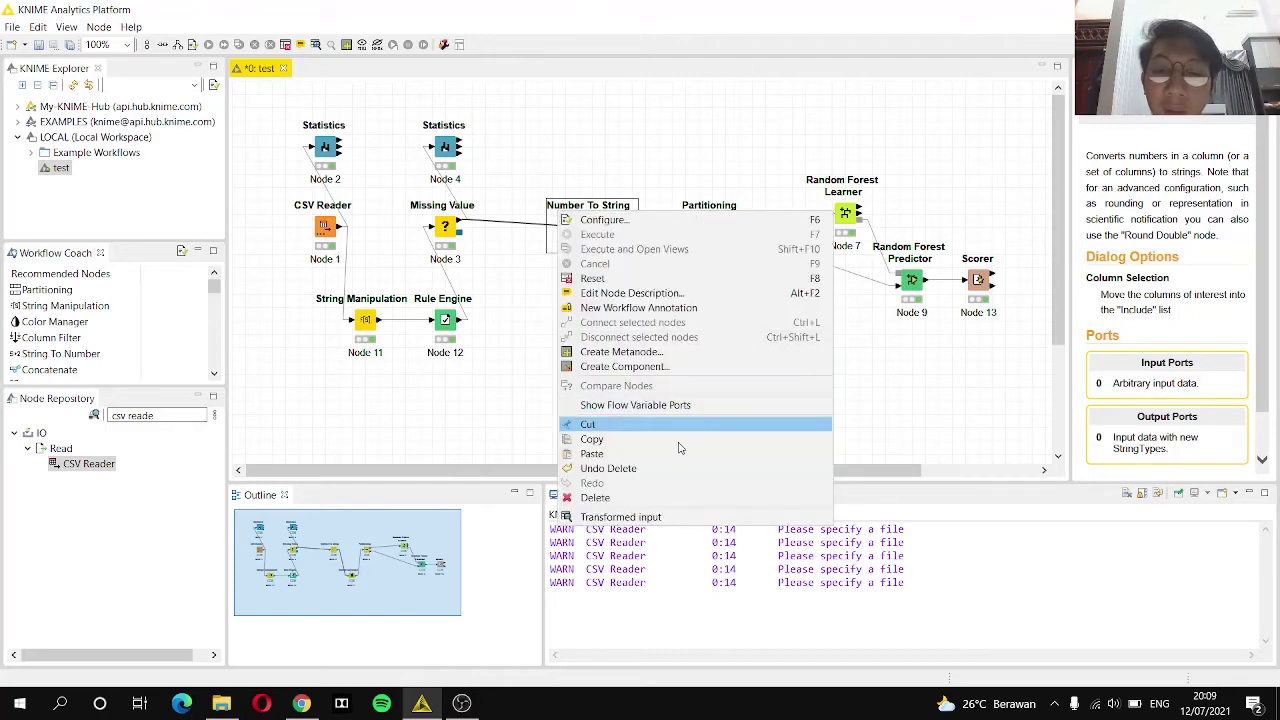
left_click(666, 516)
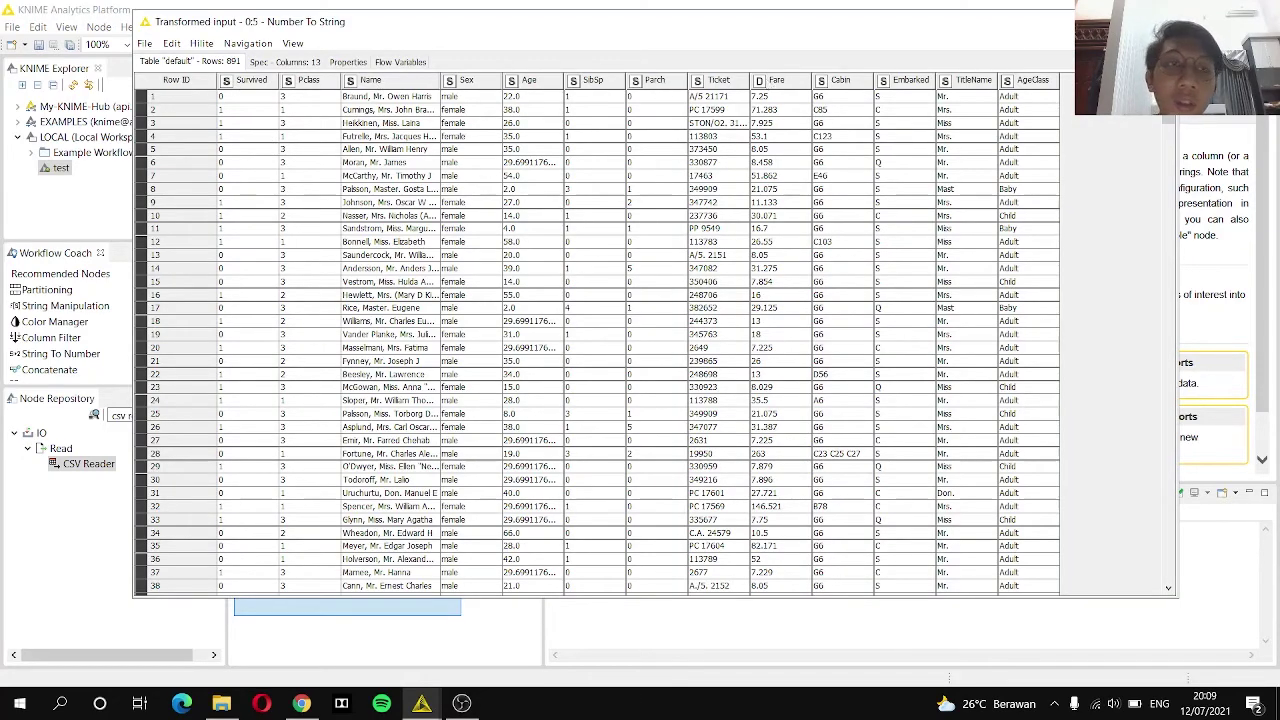
left_click(1165, 21)
Open the Number To String configuration, review the excluded and included columns, cancel the dialog and deselect the node
right_click(596, 230)
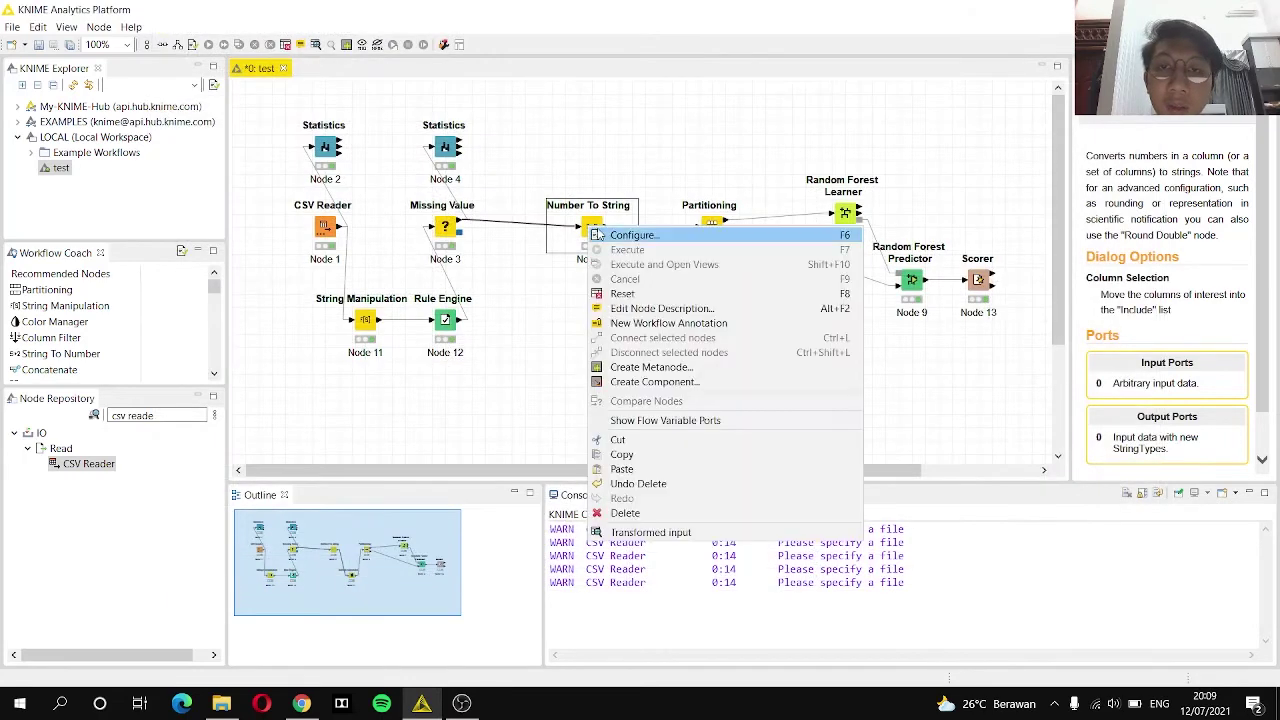
key("Escape")
double_click(596, 230)
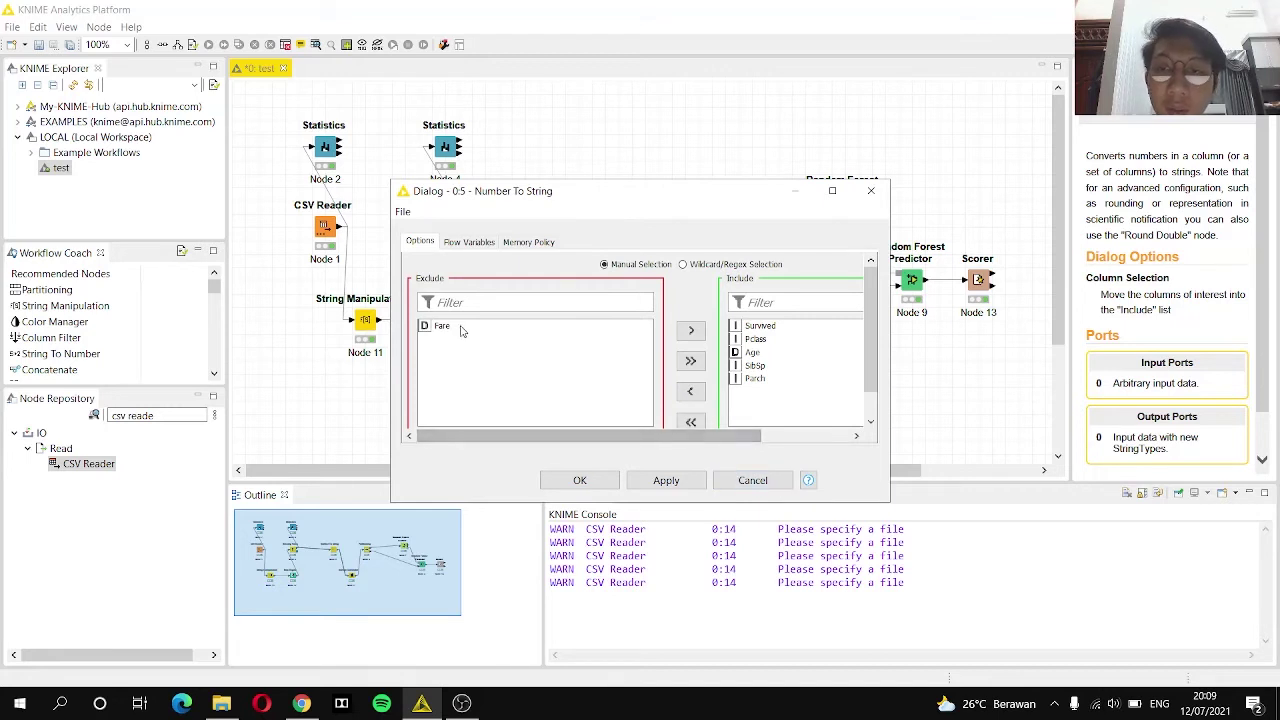
left_click(752, 480)
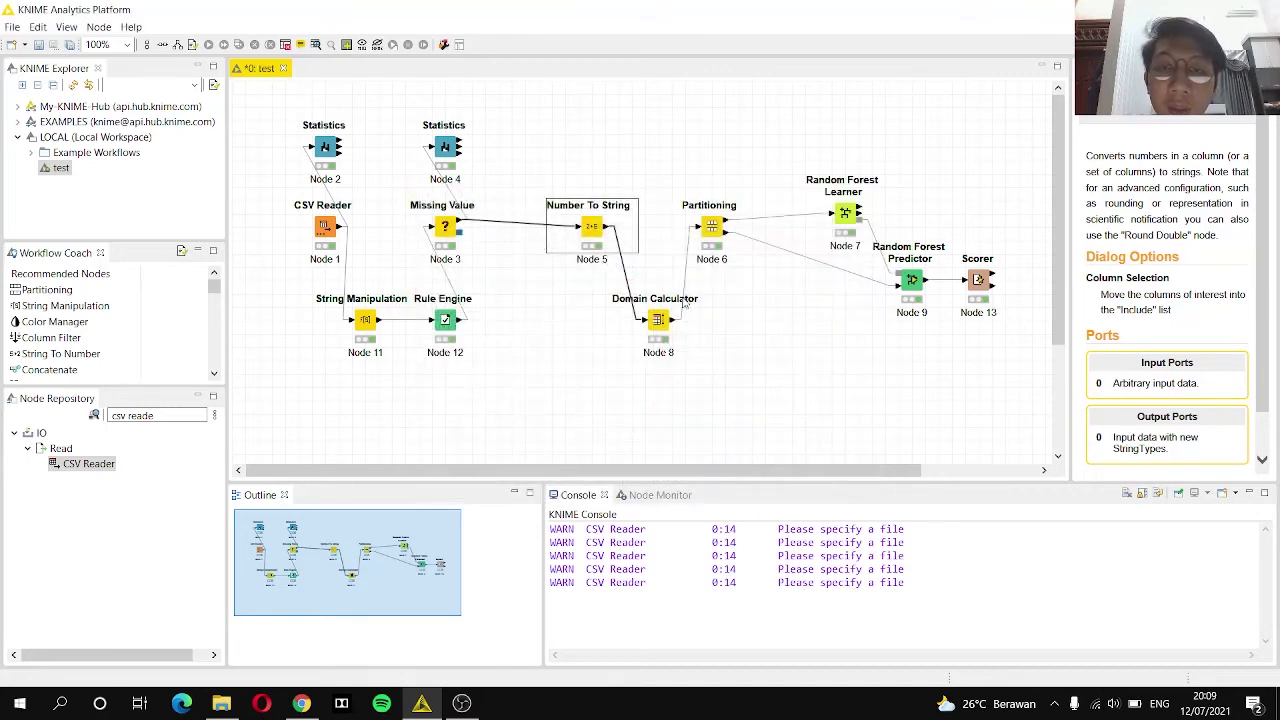
right_click(603, 244)
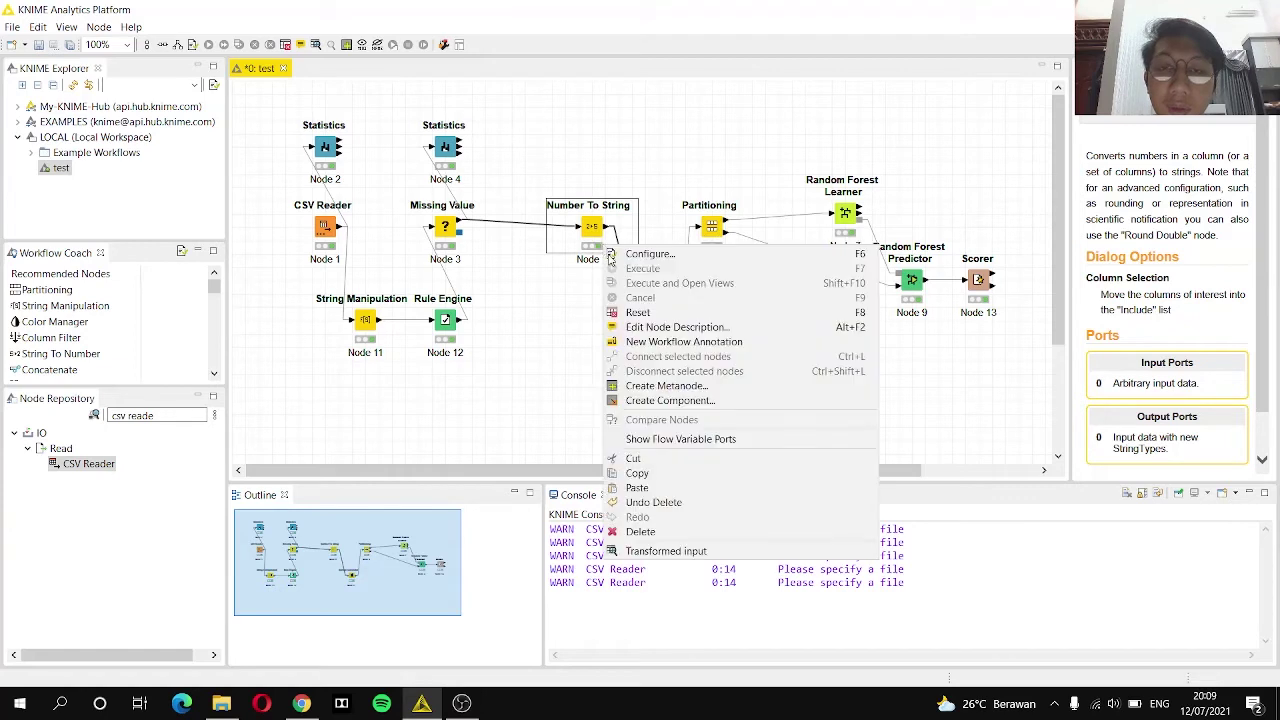
left_click(660, 153)
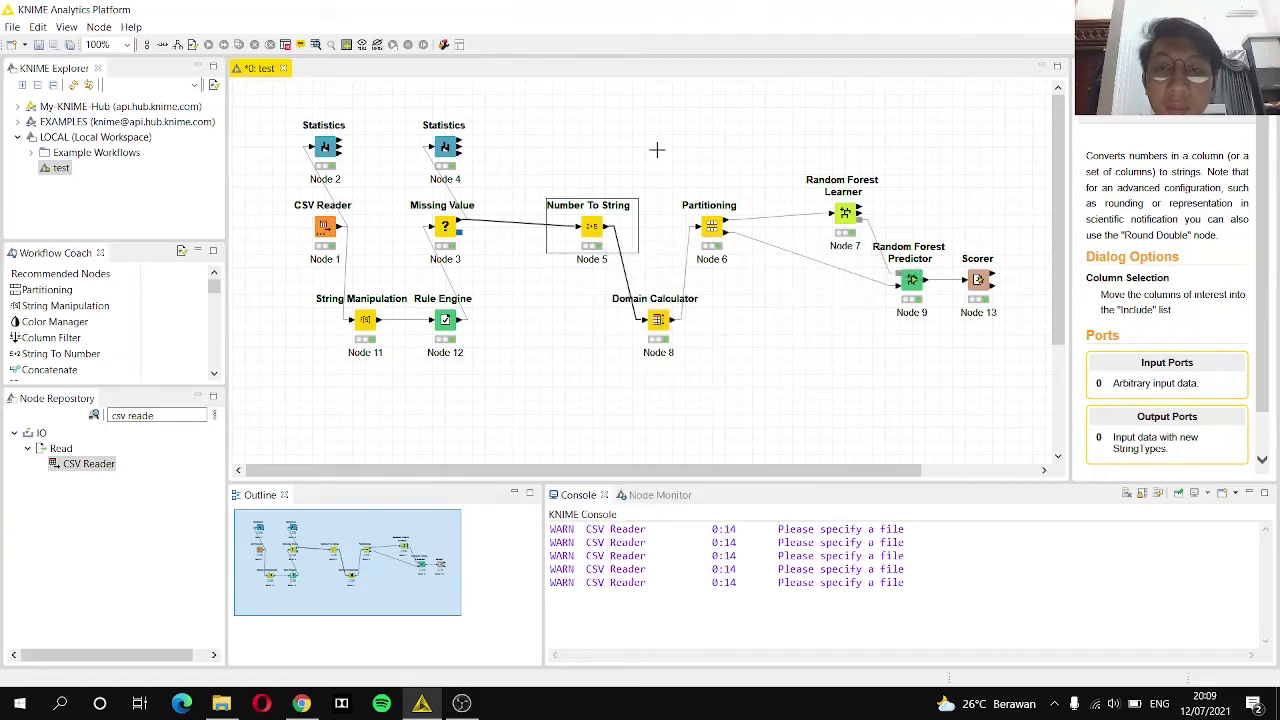
left_click(660, 153)
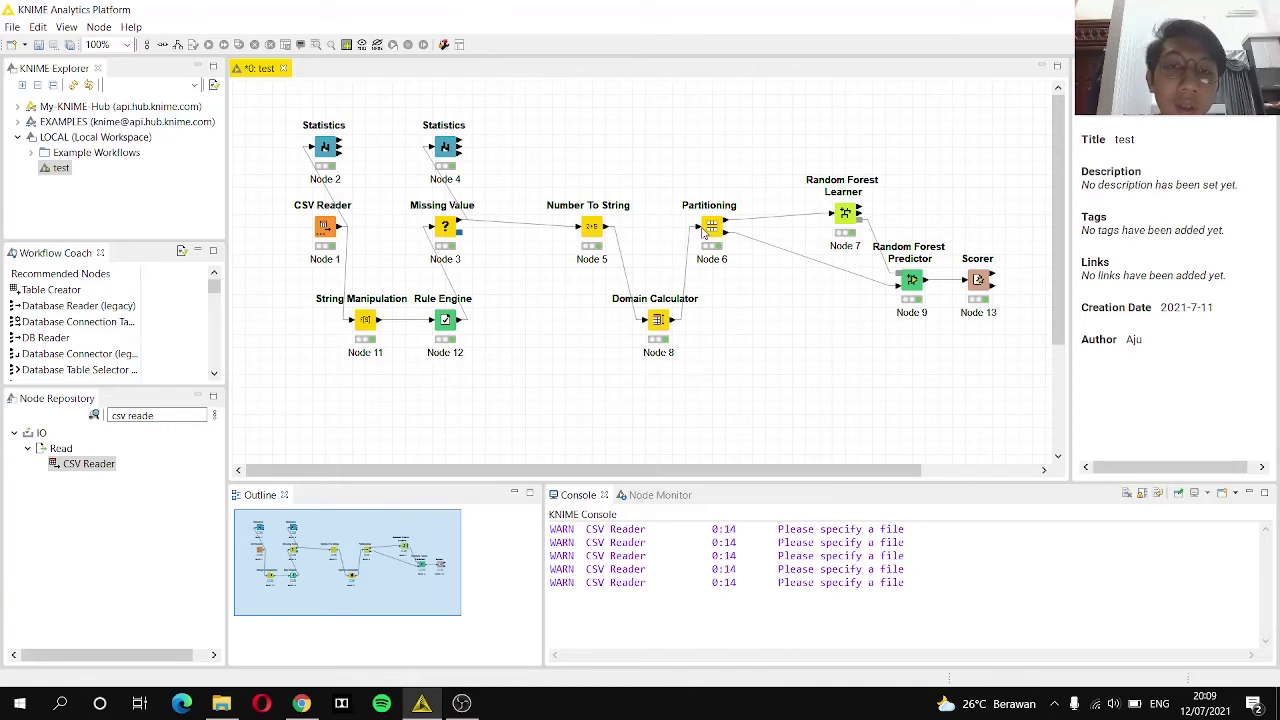
Open the Domain Calculator configuration, review its included columns and the limit on the number of possible values, and cancel the dialog
left_click(659, 332)
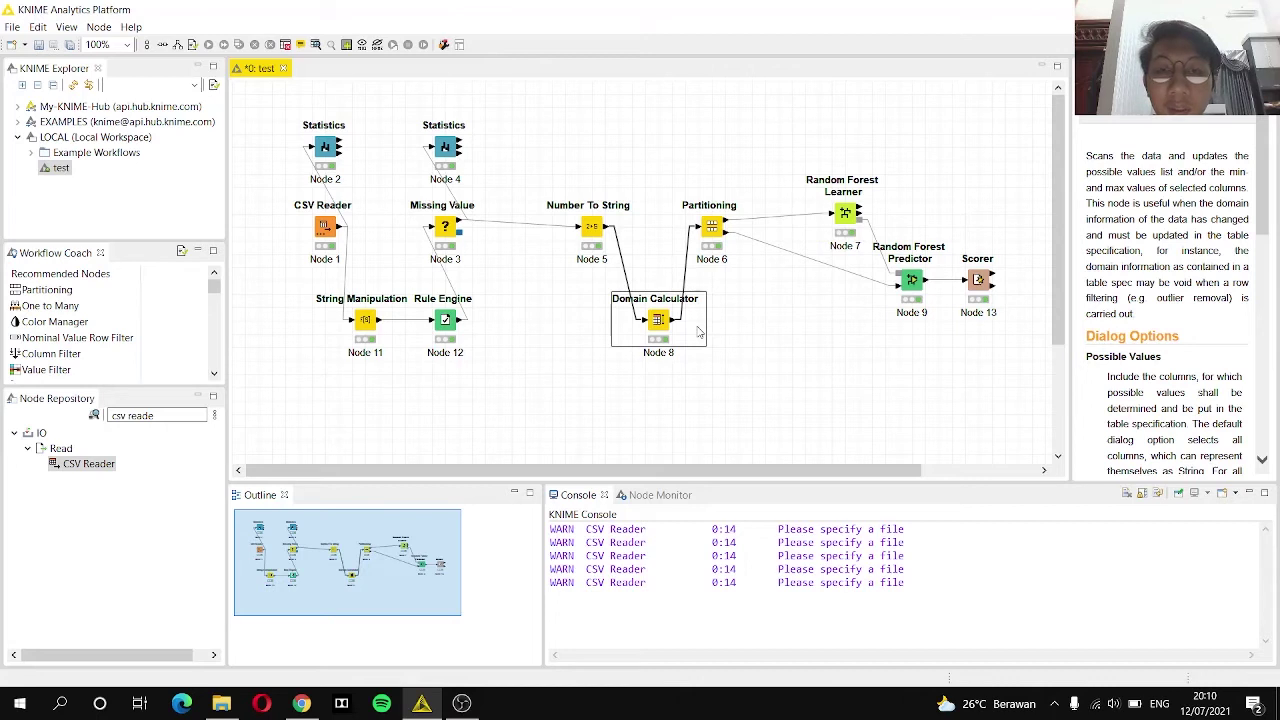
left_click(772, 316)
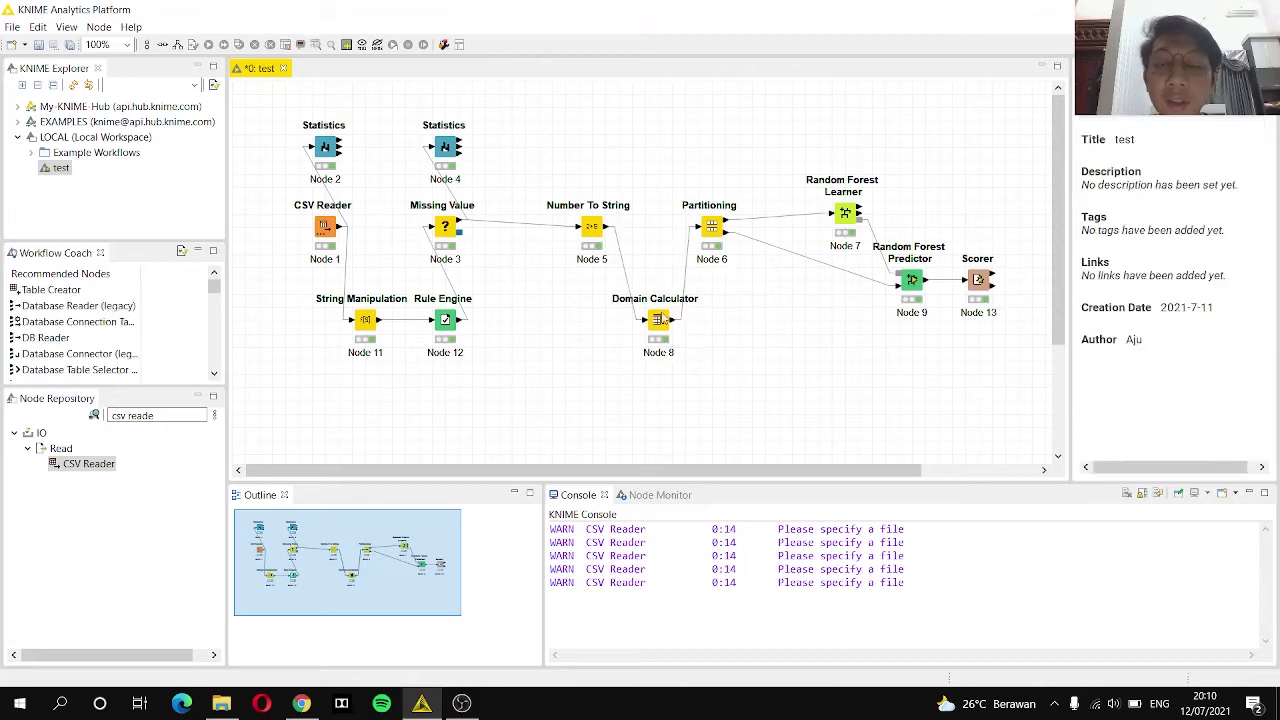
left_click(660, 319)
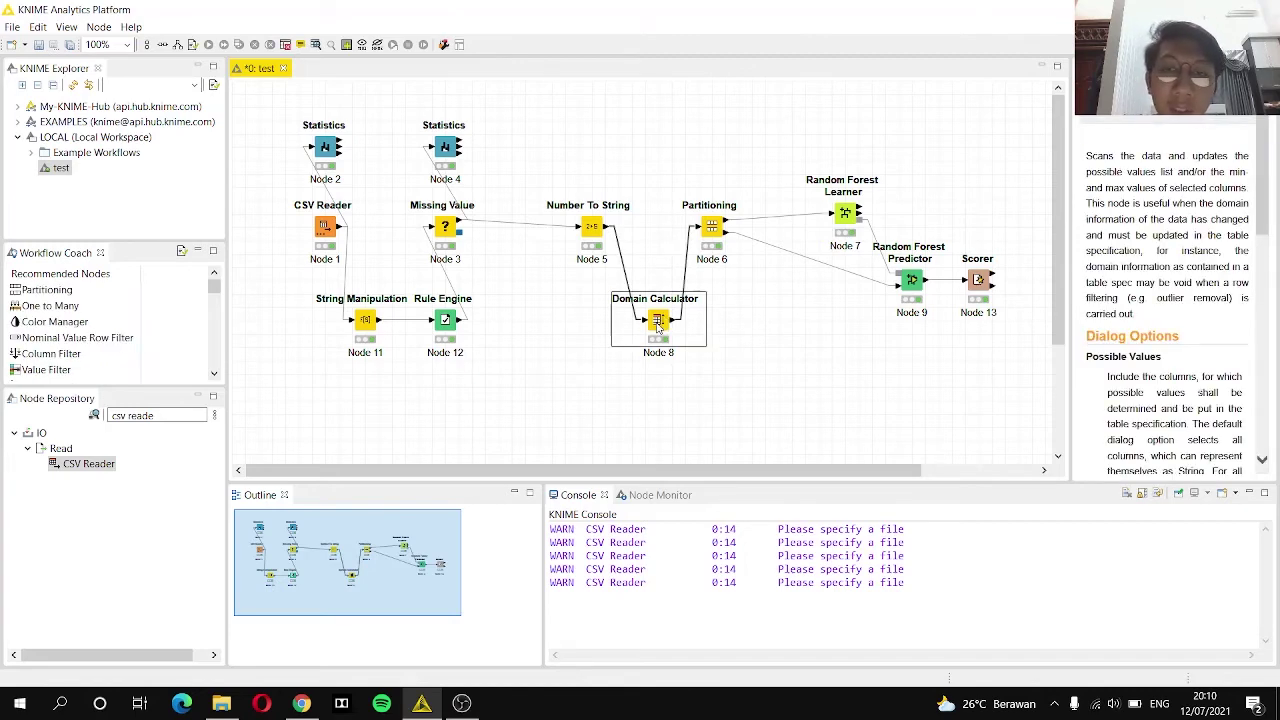
right_click(658, 322)
left_click(676, 334)
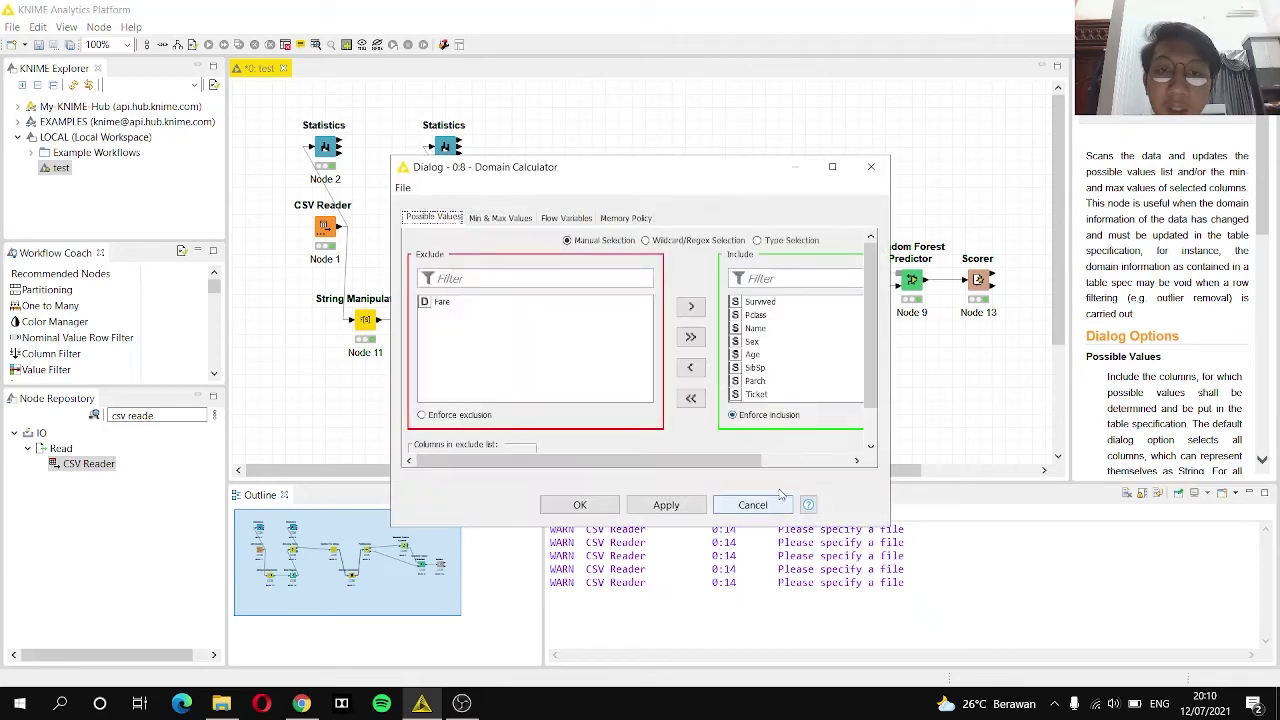
left_click_drag(690, 461, 748, 461)
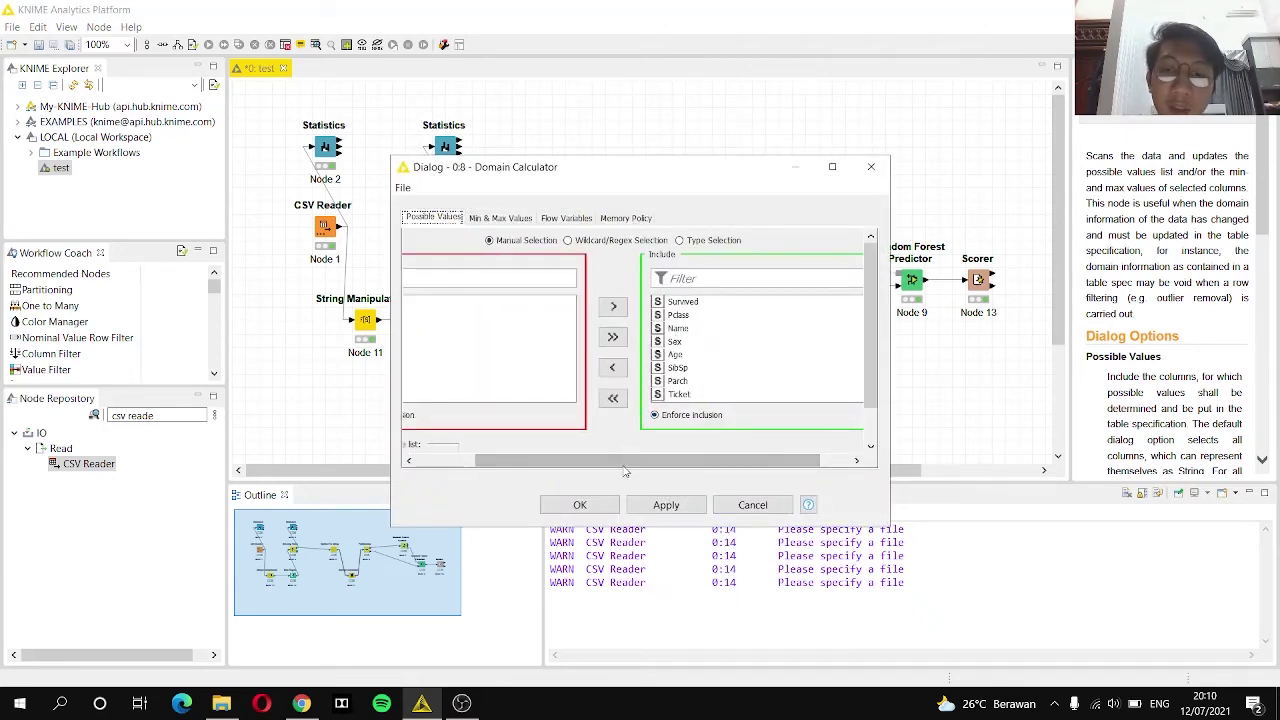
left_click_drag(625, 463, 567, 463)
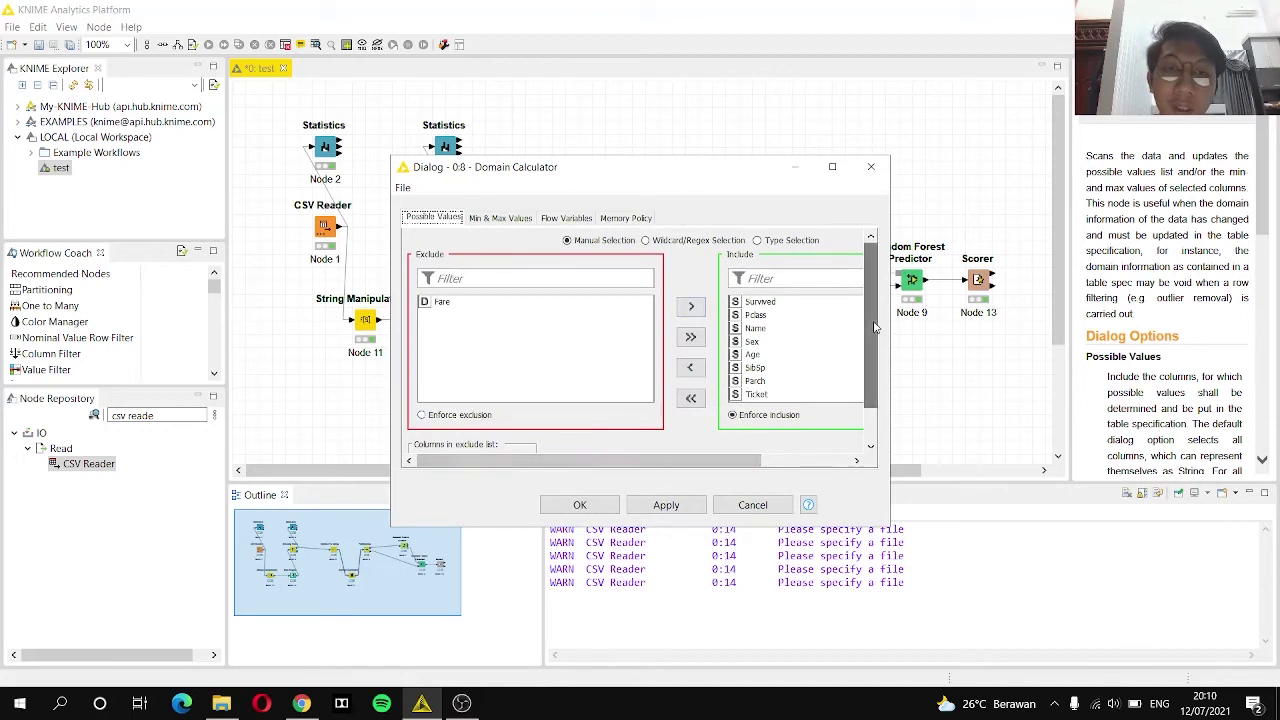
left_click_drag(874, 327, 872, 362)
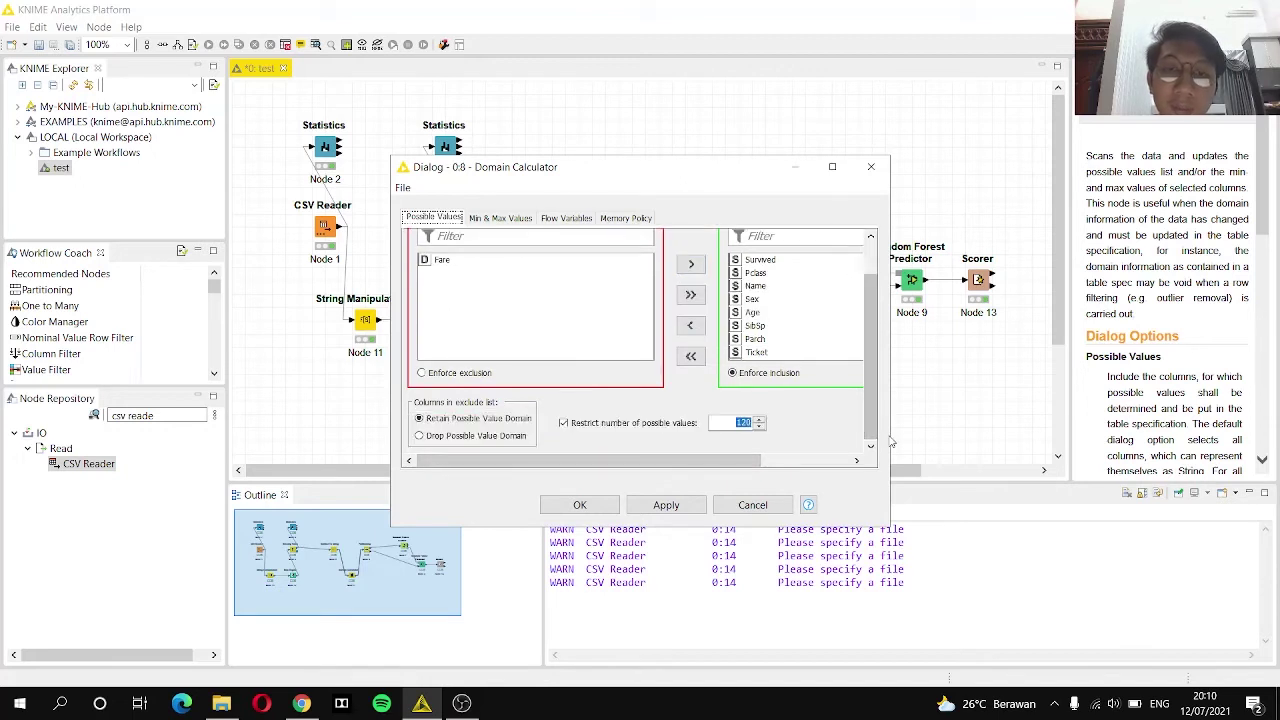
left_click(736, 422)
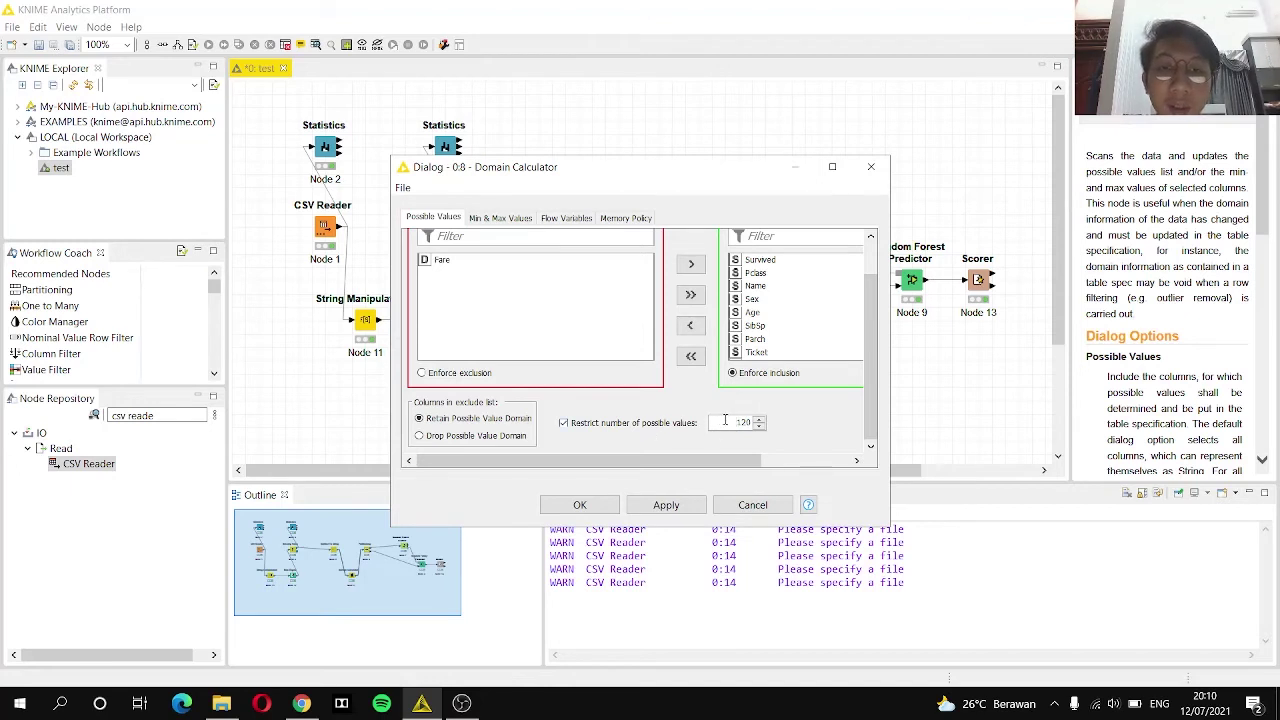
left_click_drag(727, 421, 760, 423)
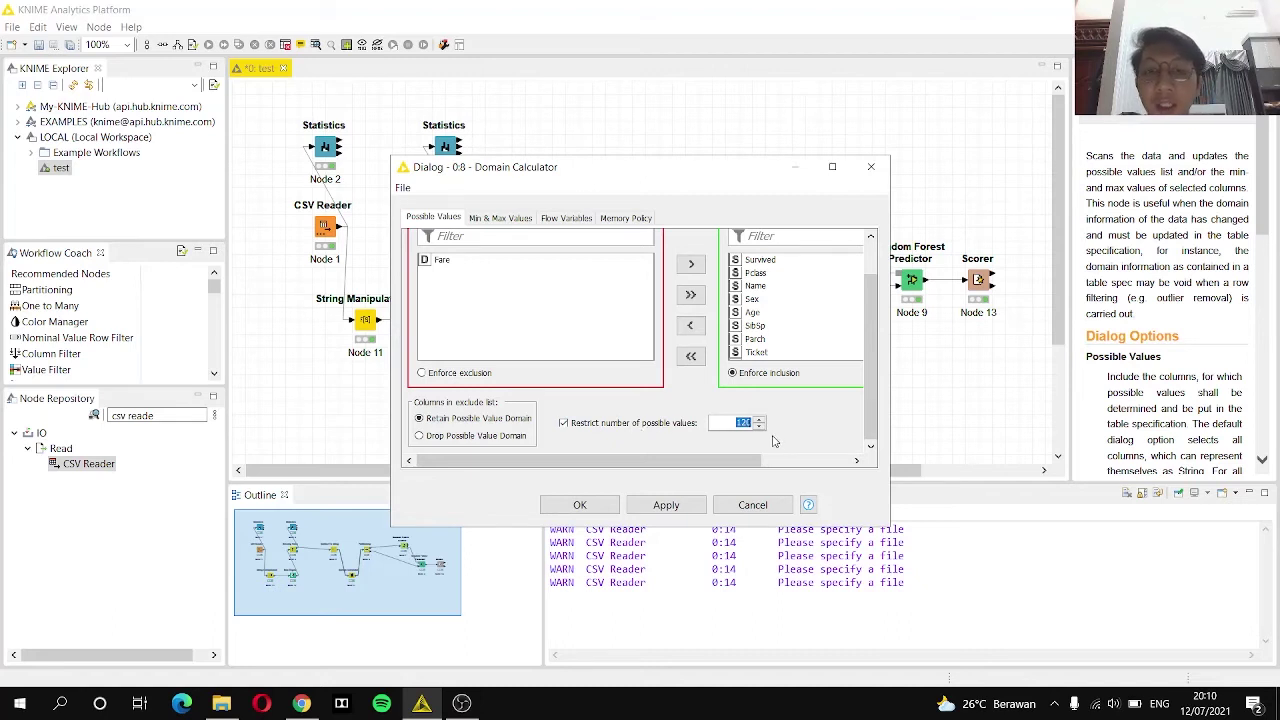
left_click(753, 507)
Open the Partitioning node's configuration, review the relative size and sampling method of the first partition, and close it without changes
left_click(719, 230)
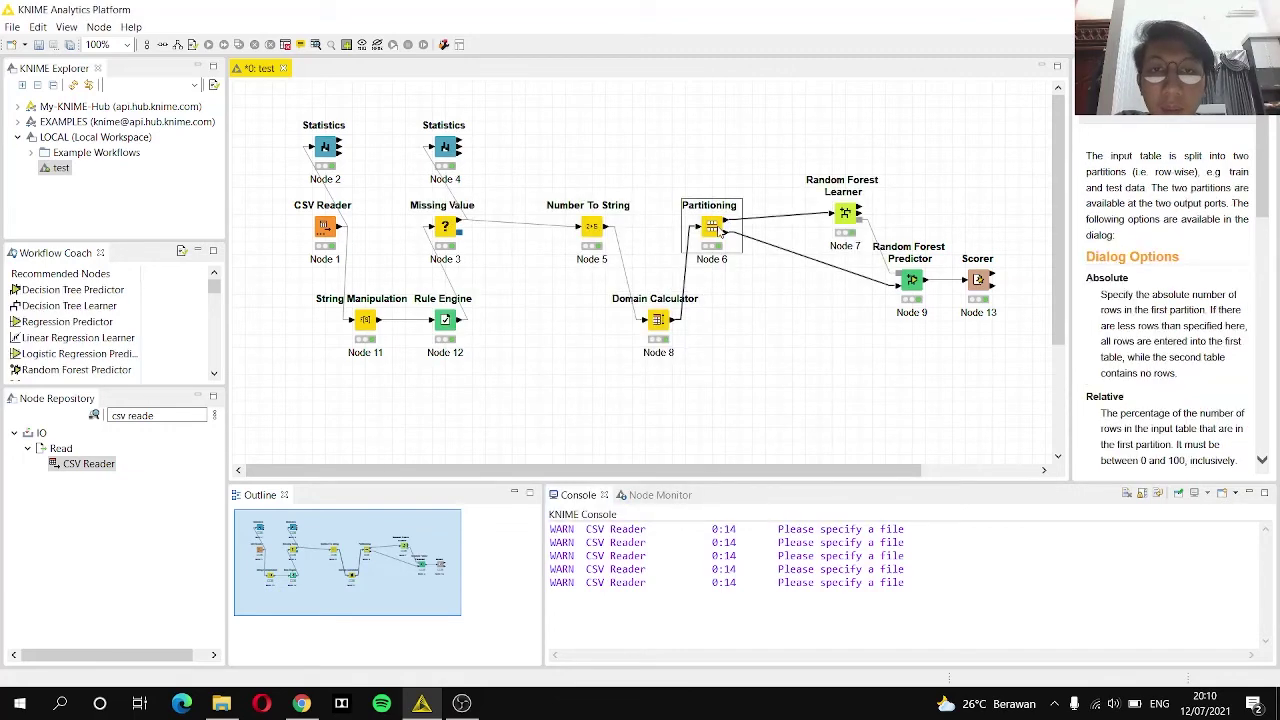
right_click(719, 230)
left_click(737, 236)
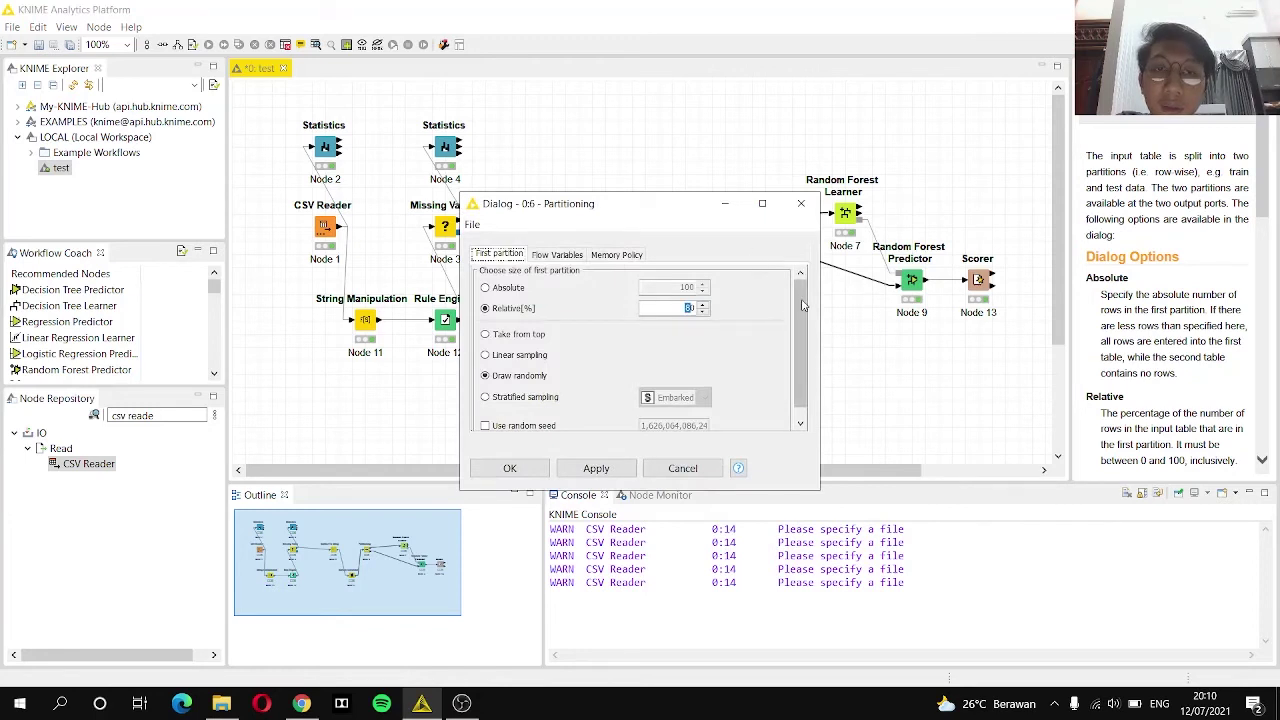
scroll(800, 340, "down", 1)
left_click(677, 298)
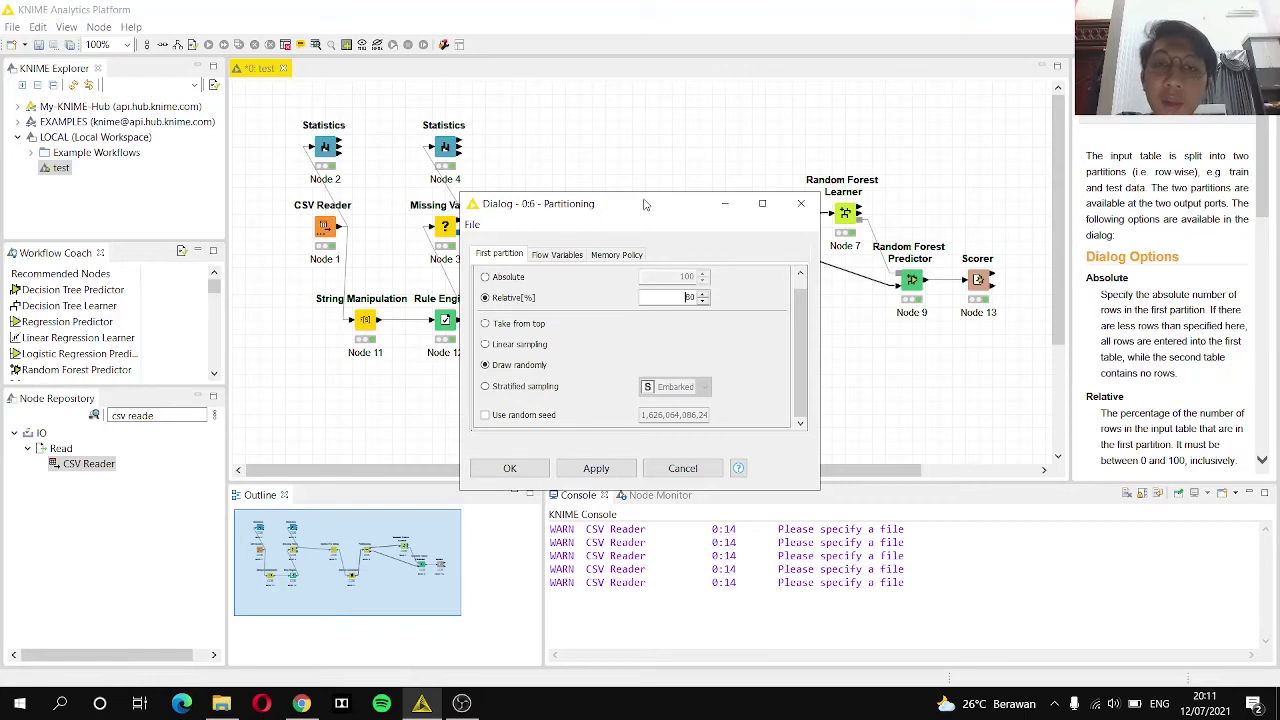
left_click_drag(645, 204, 591, 154)
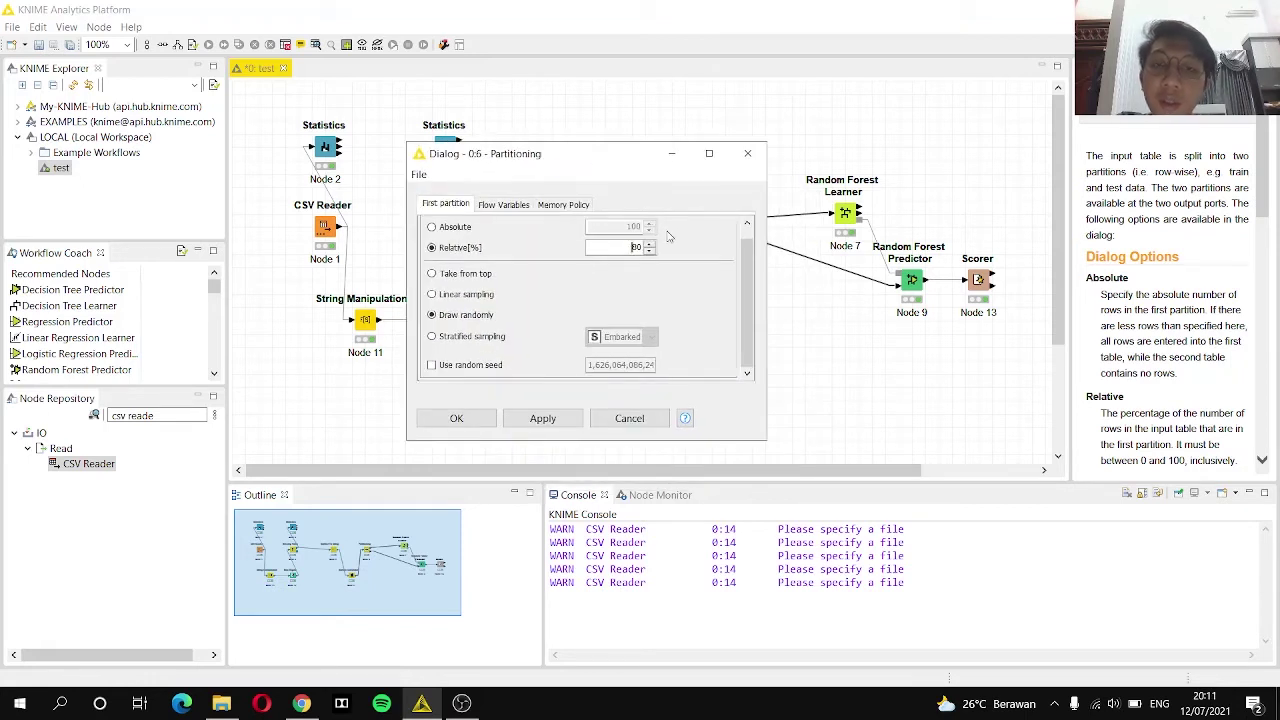
left_click(748, 160)
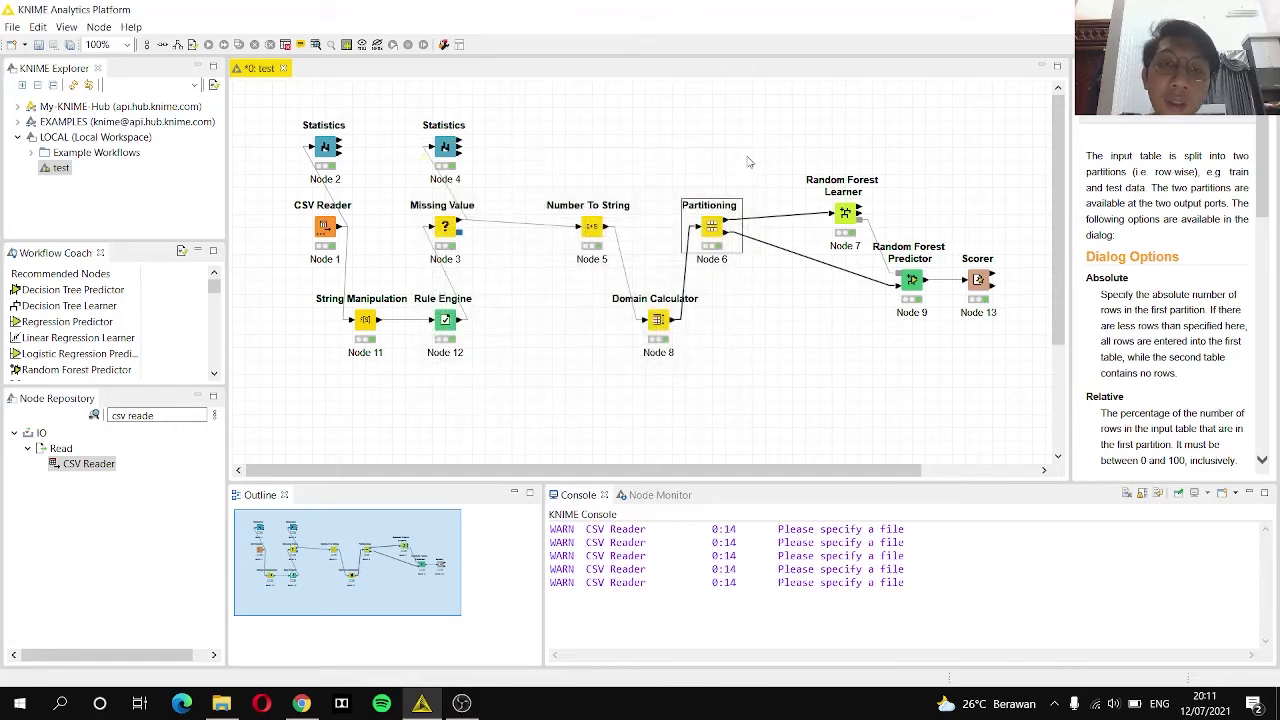
View the Partitioning node's first and second partition tables, checking the row count of each, and close them
right_click(727, 238)
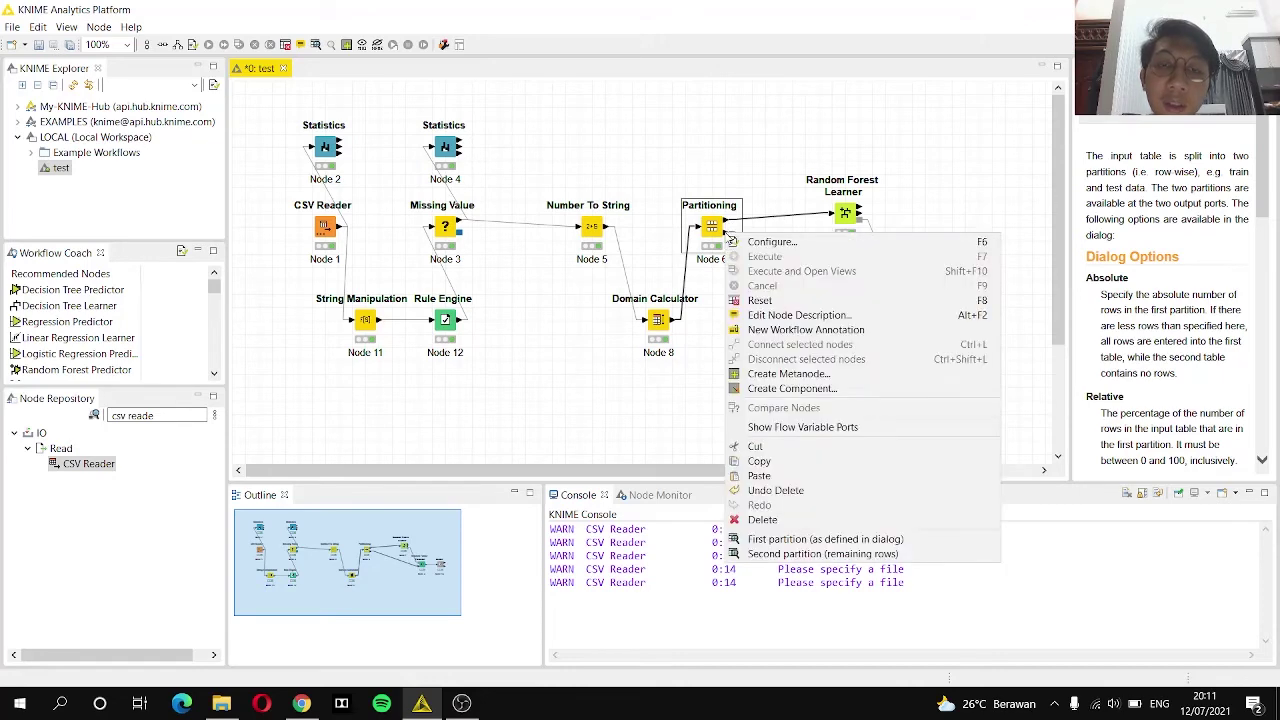
left_click(801, 541)
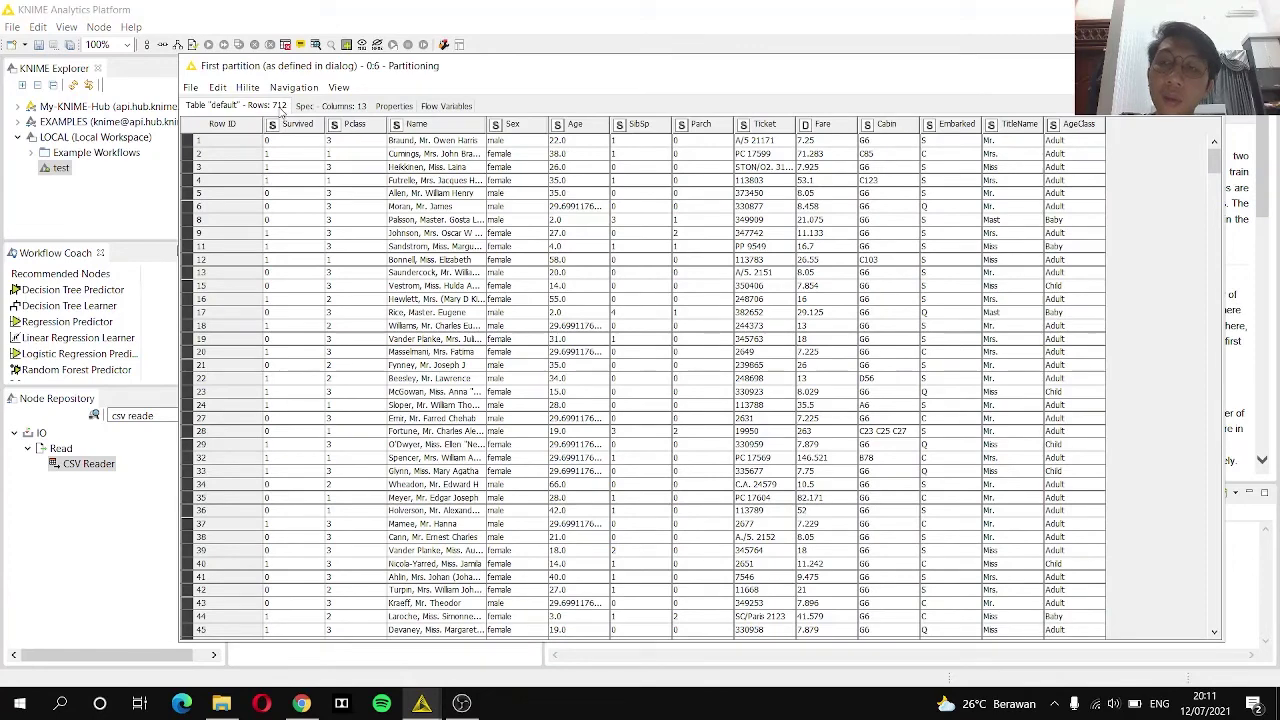
left_click(1212, 65)
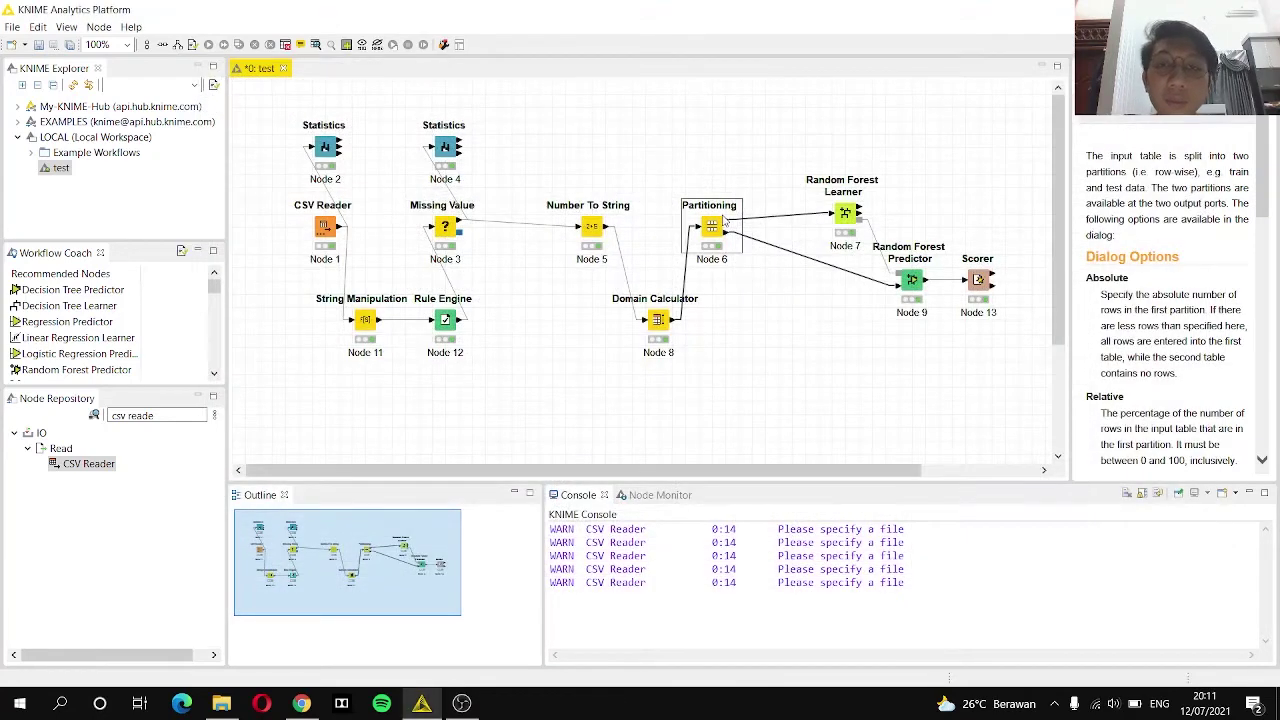
right_click(727, 222)
left_click(800, 537)
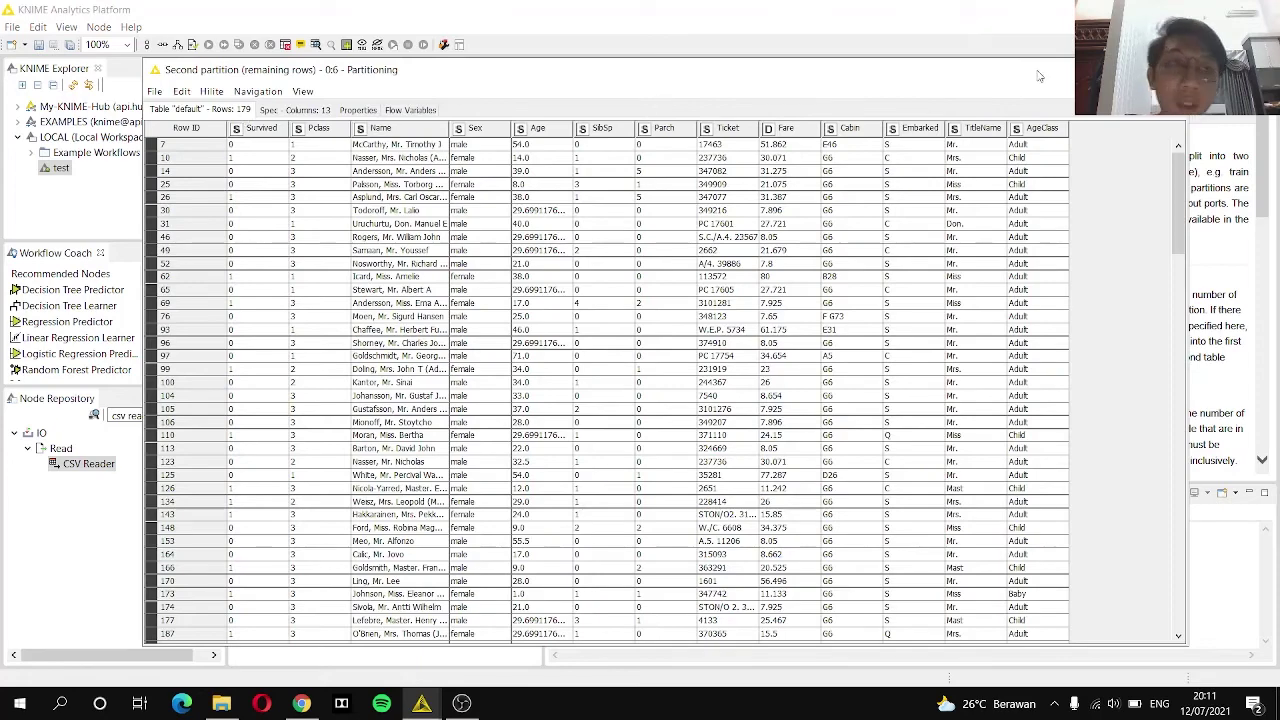
left_click(1180, 68)
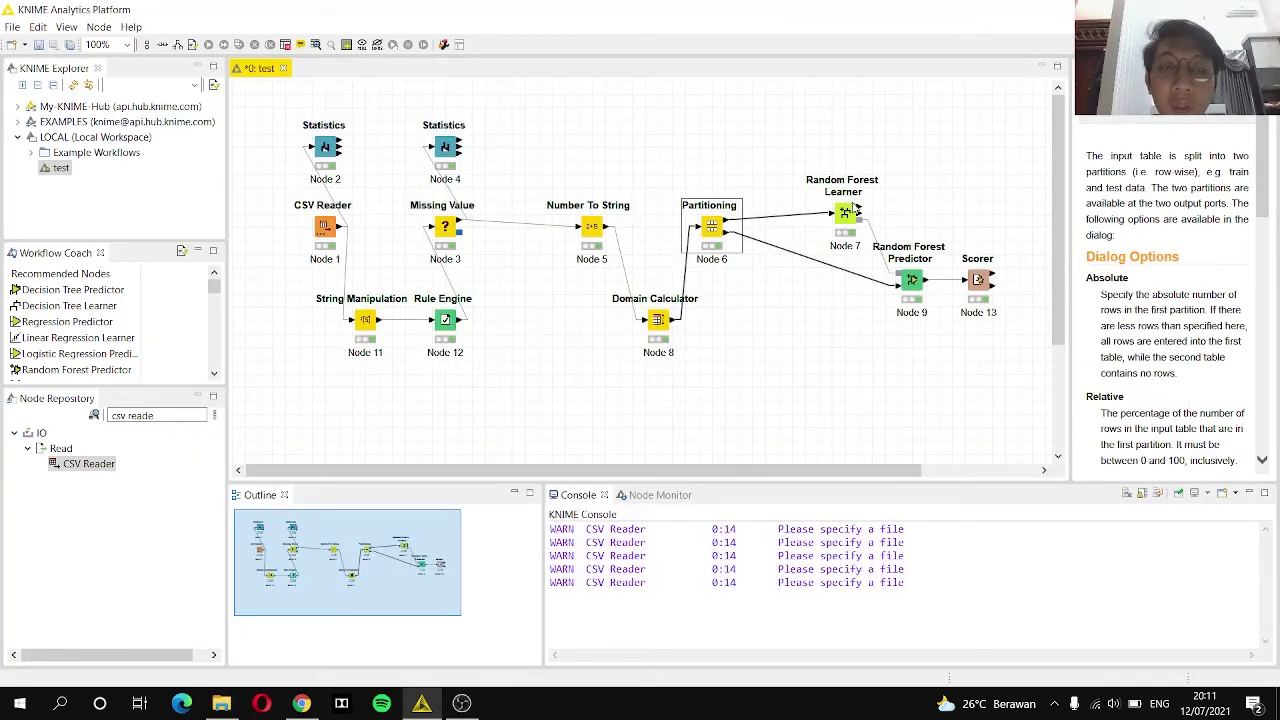
Open the Random Forest Learner configuration and review which attribute columns are excluded and included
left_click(855, 219)
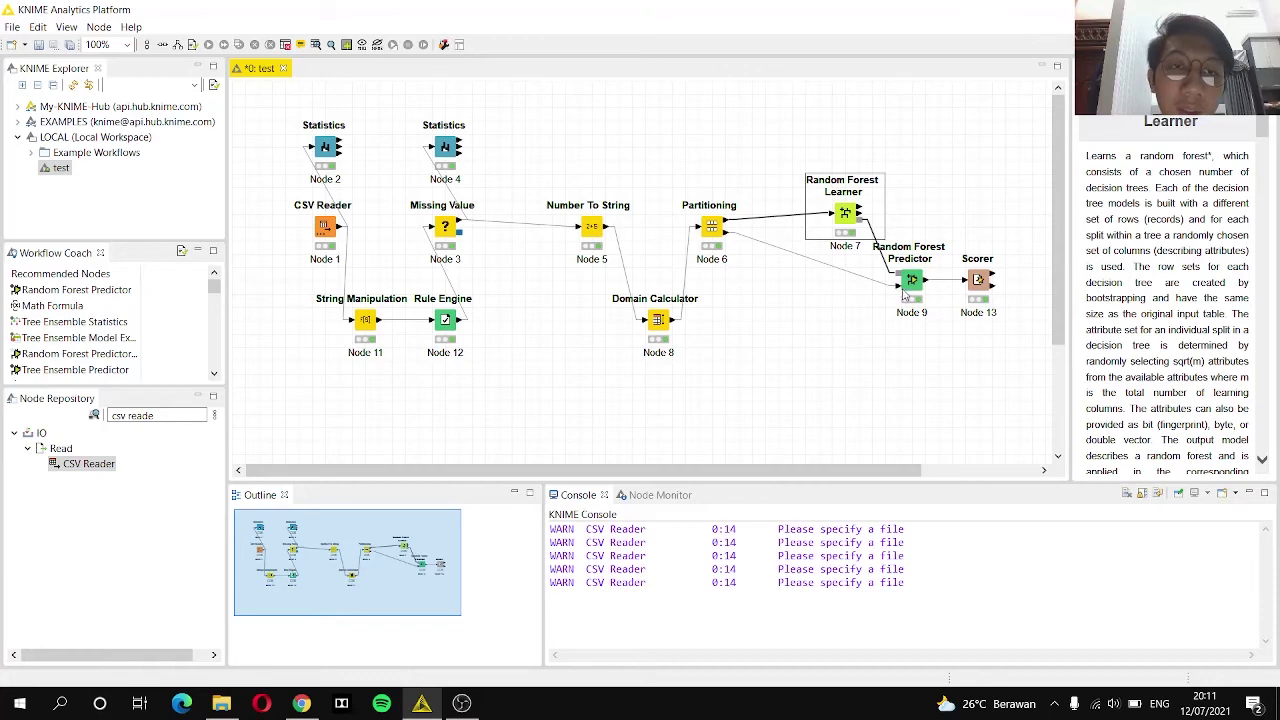
right_click(847, 212)
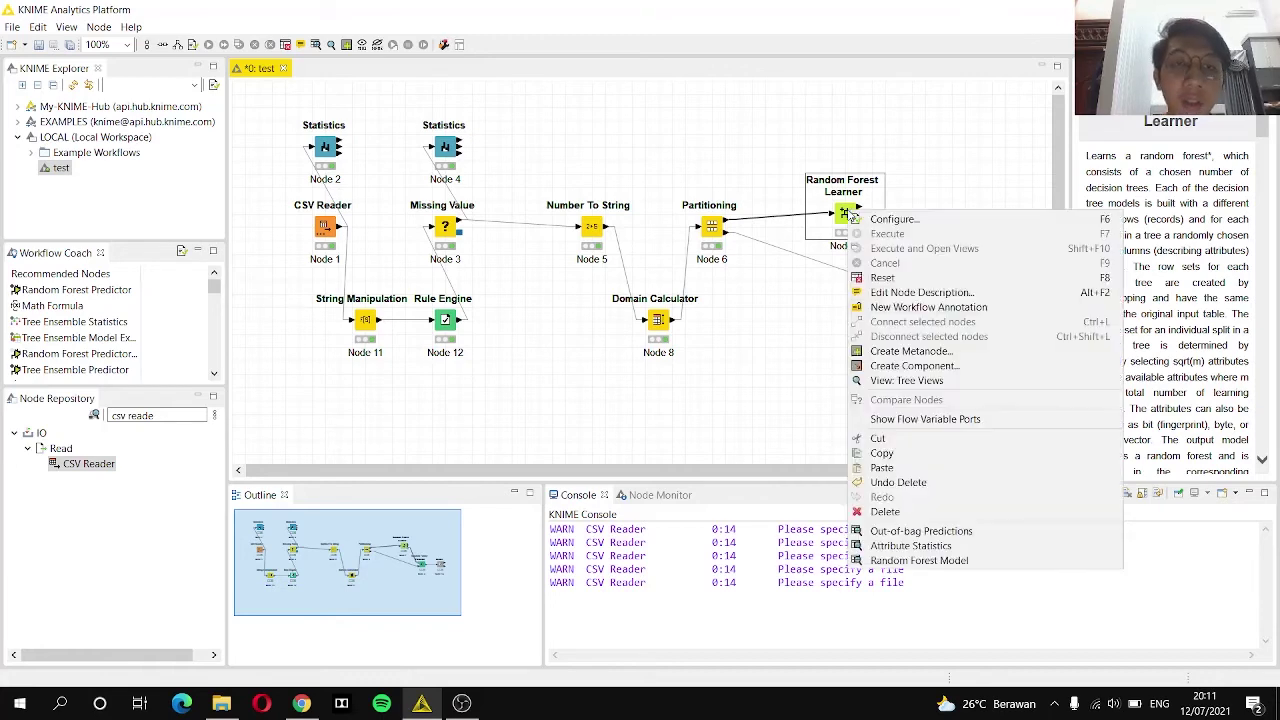
left_click(877, 219)
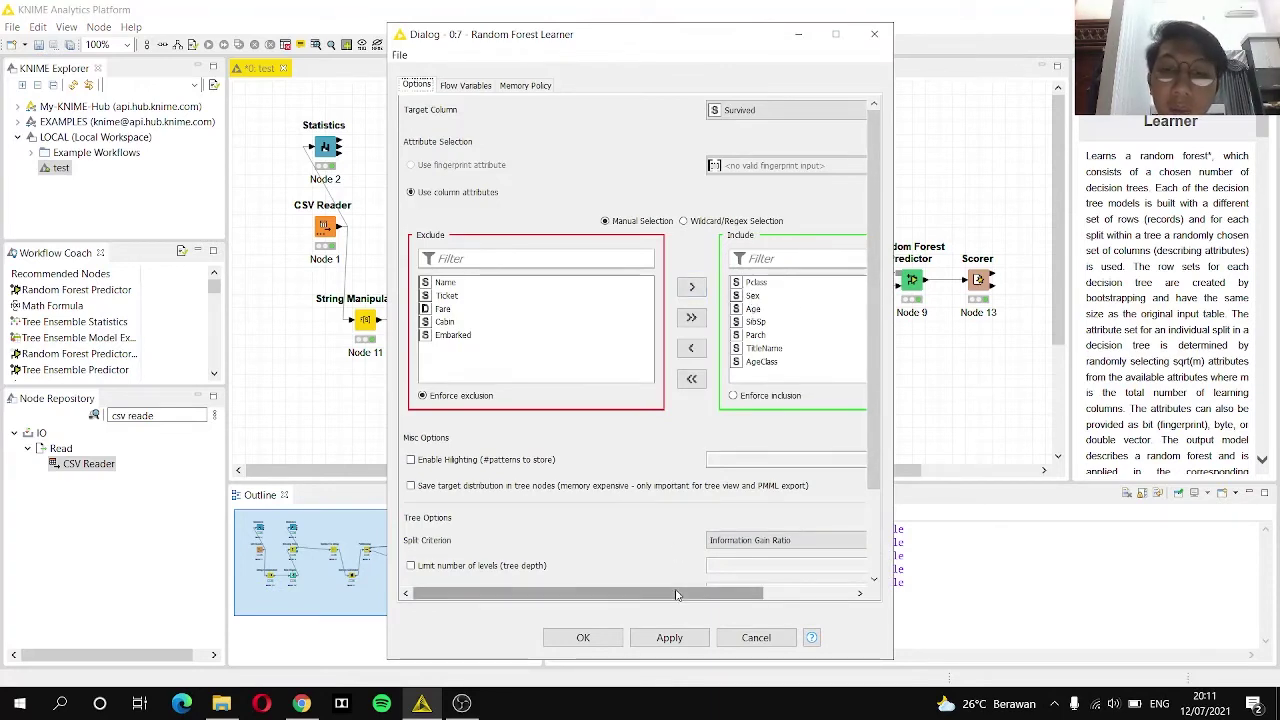
left_click_drag(690, 593, 547, 587)
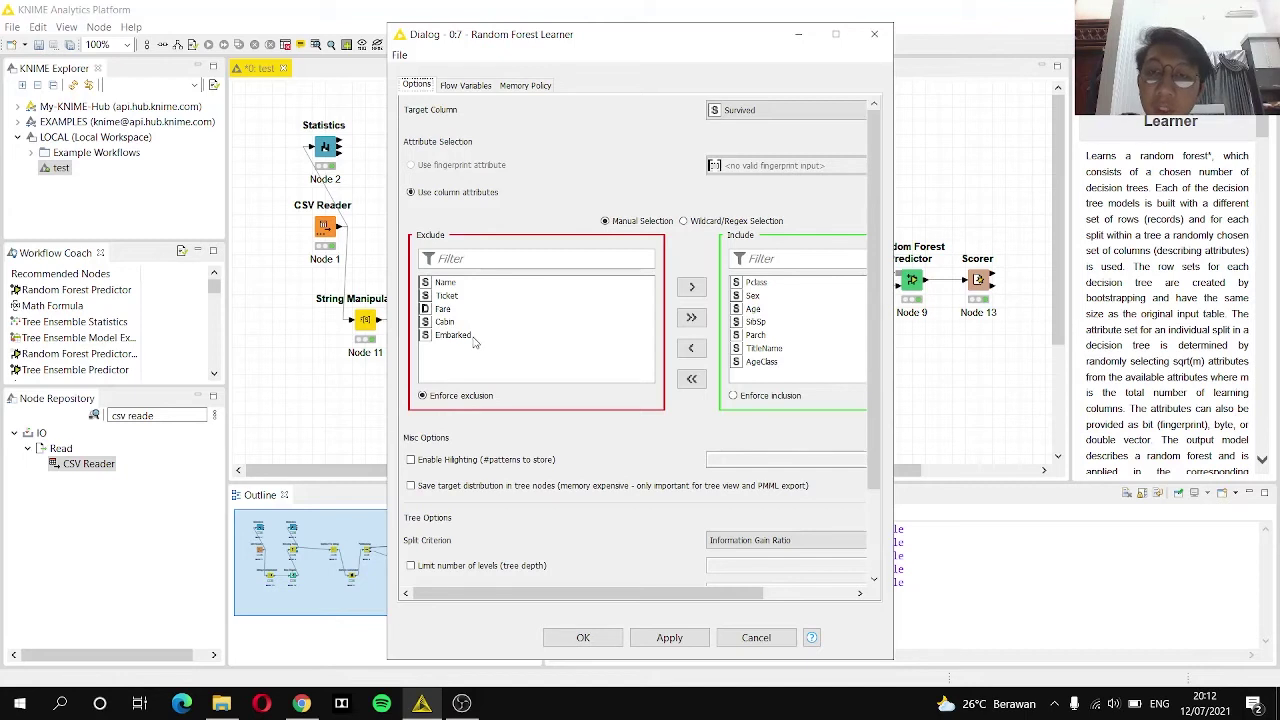
left_click_drag(448, 283, 463, 340)
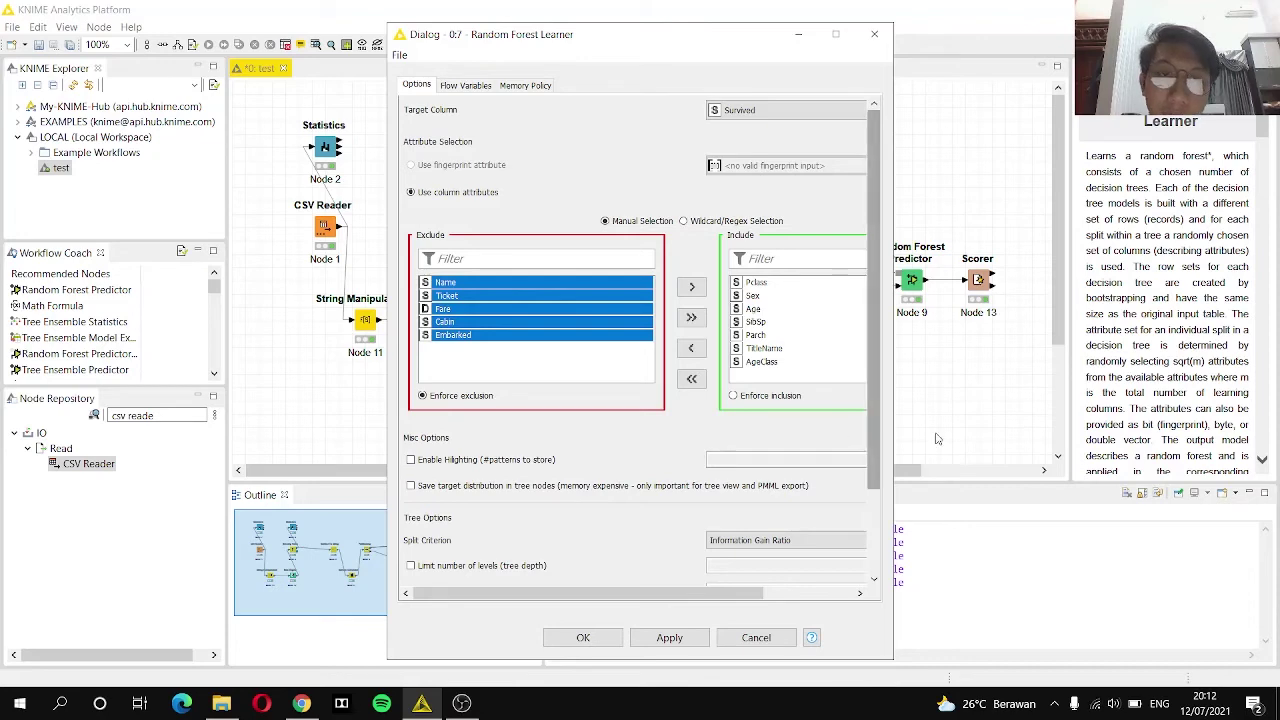
left_click_drag(640, 593, 770, 590)
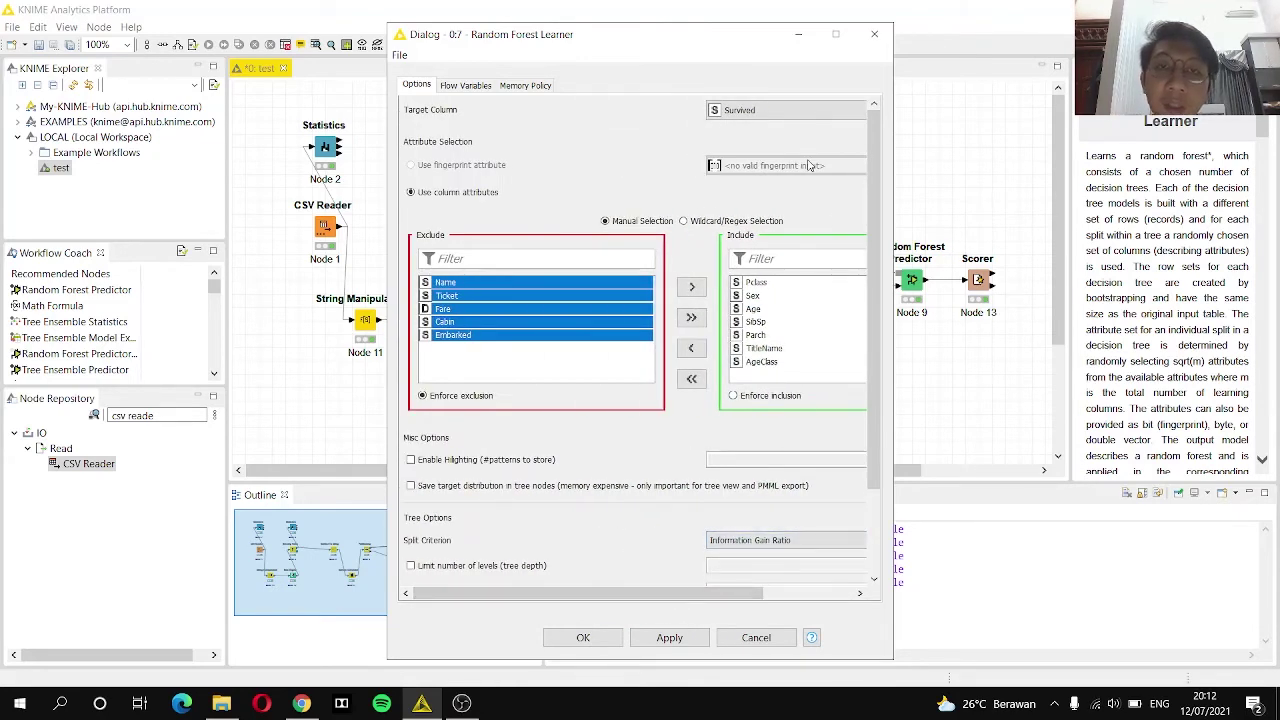
Look through the available target columns of the Random Forest Learner and keep Survived as the target
left_click(757, 113)
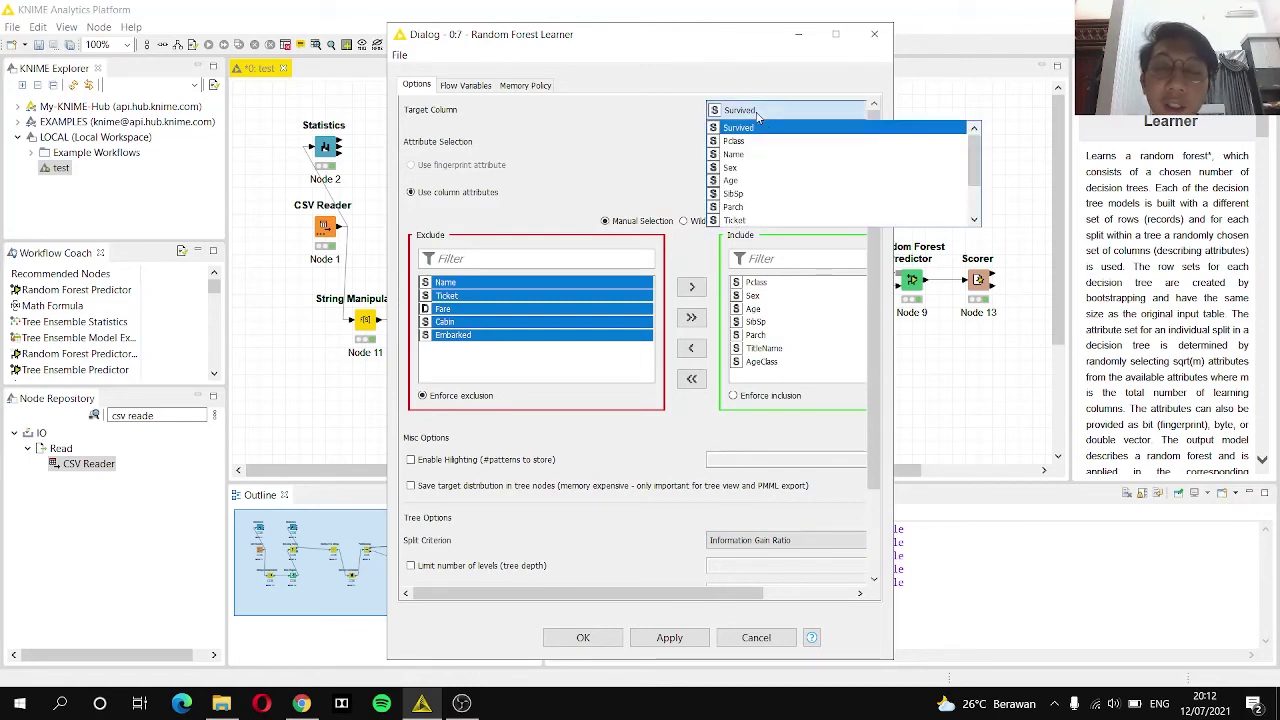
left_click_drag(975, 160, 976, 130)
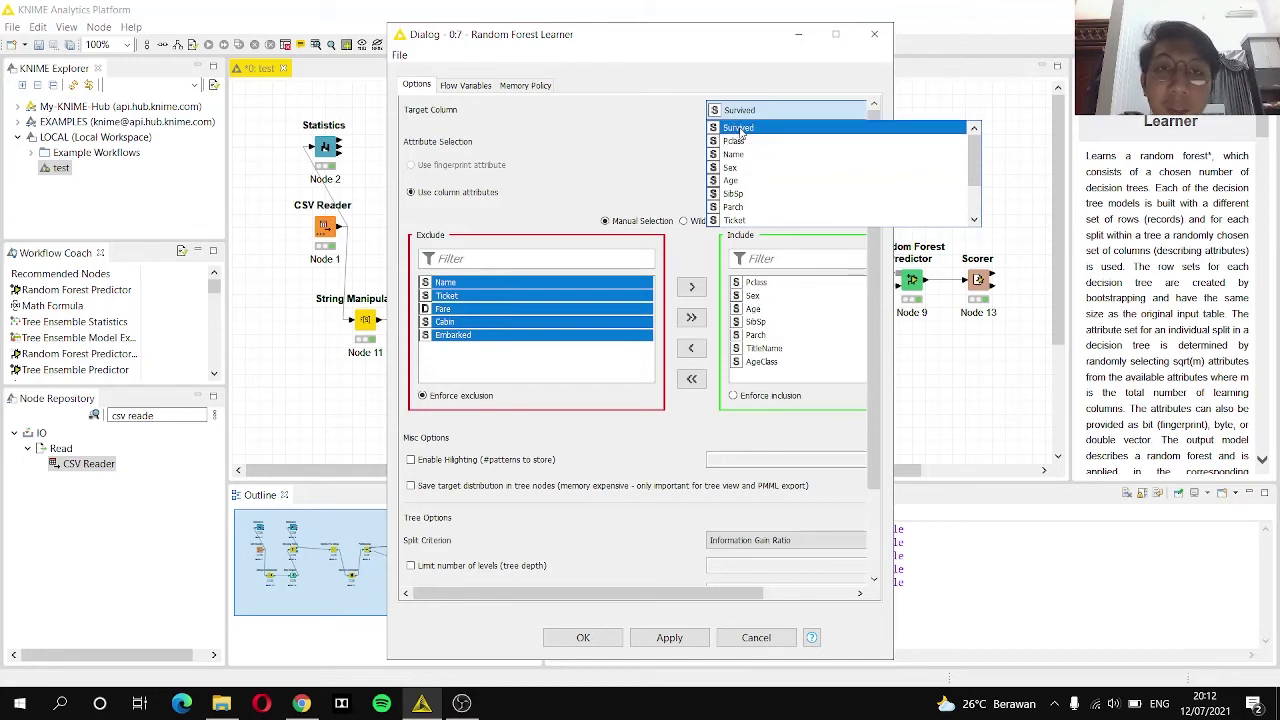
left_click_drag(976, 150, 970, 118)
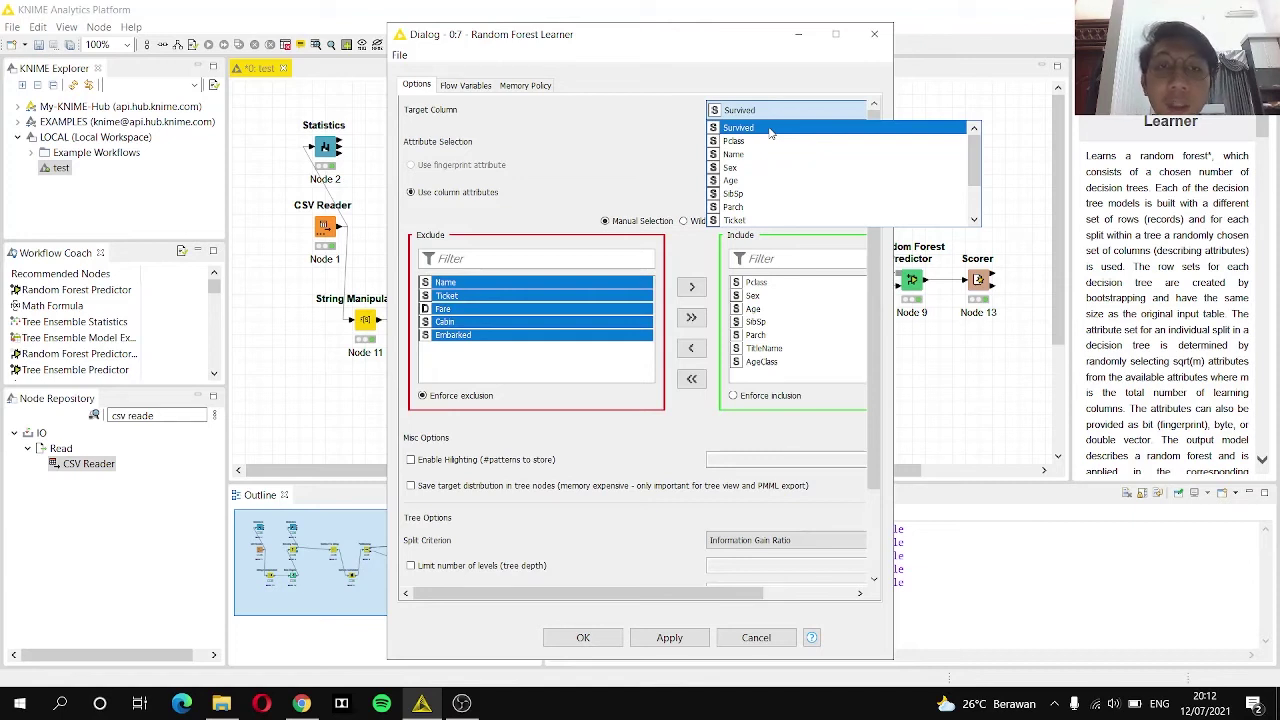
left_click(772, 134)
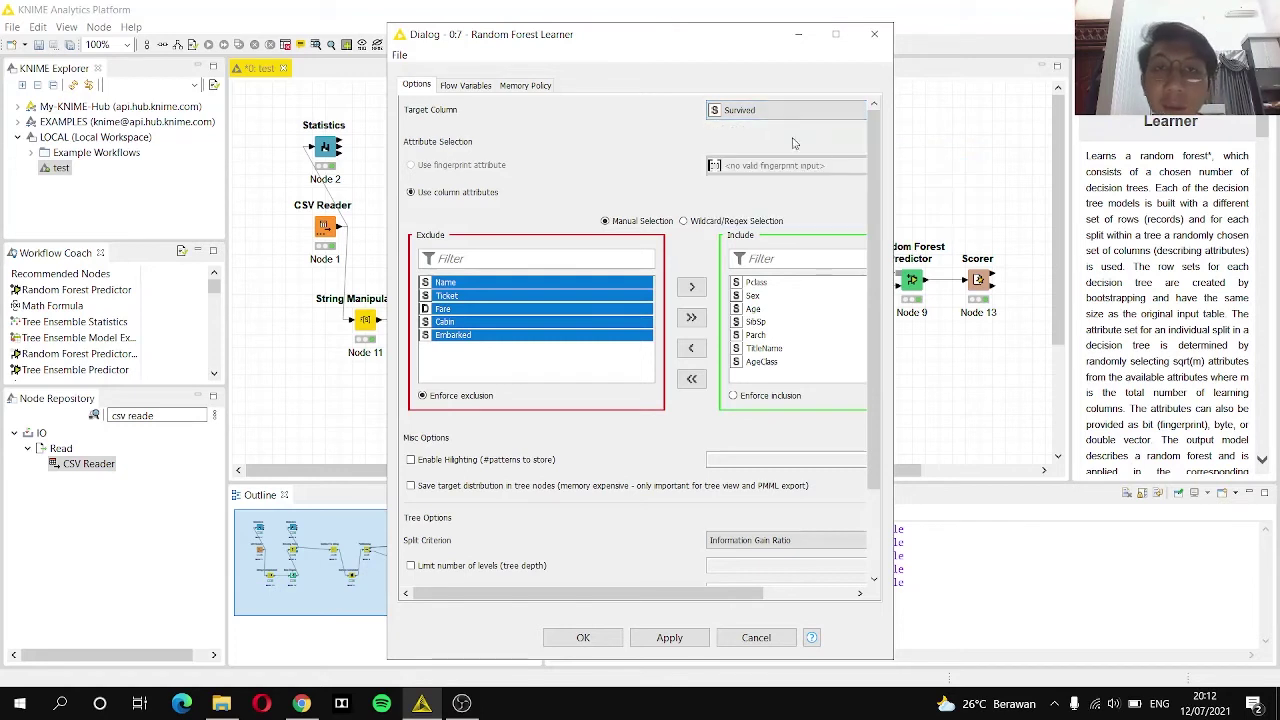
Review the Random Forest Learner's tree options, number of models and static random seed, and cancel the dialog
scroll(873, 370, "down", 3)
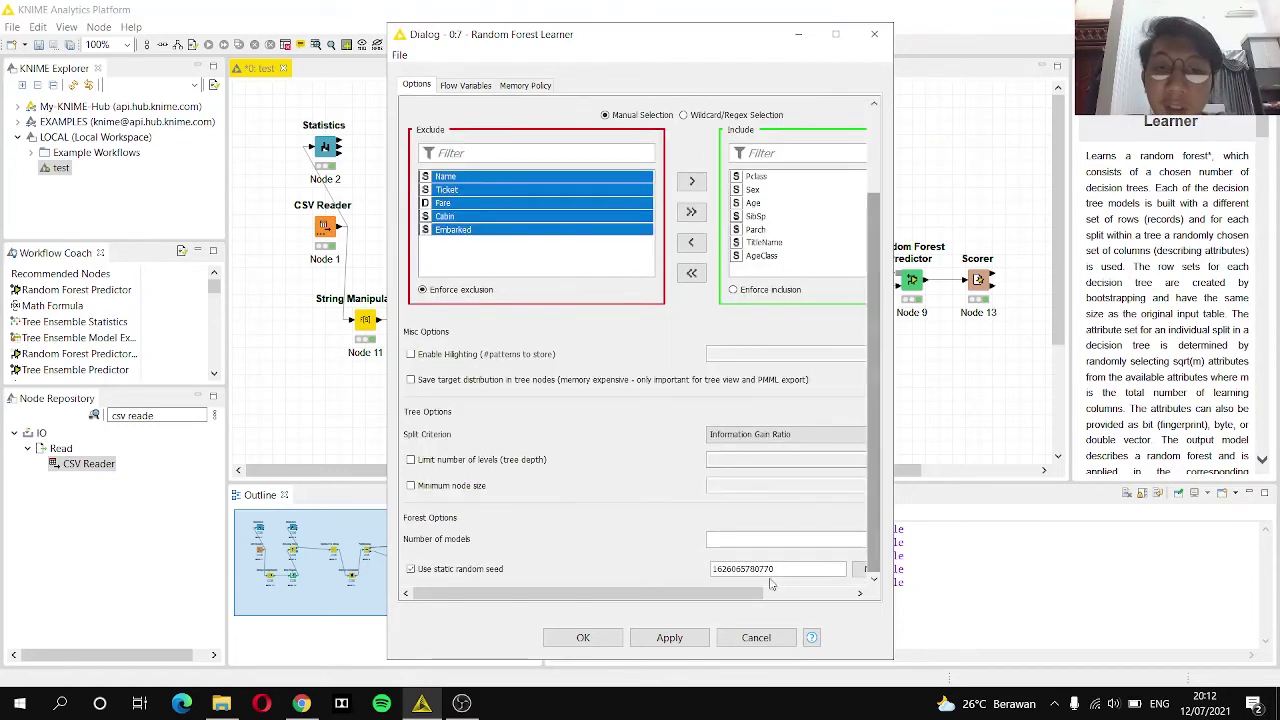
left_click_drag(700, 602, 791, 602)
double_click(838, 540)
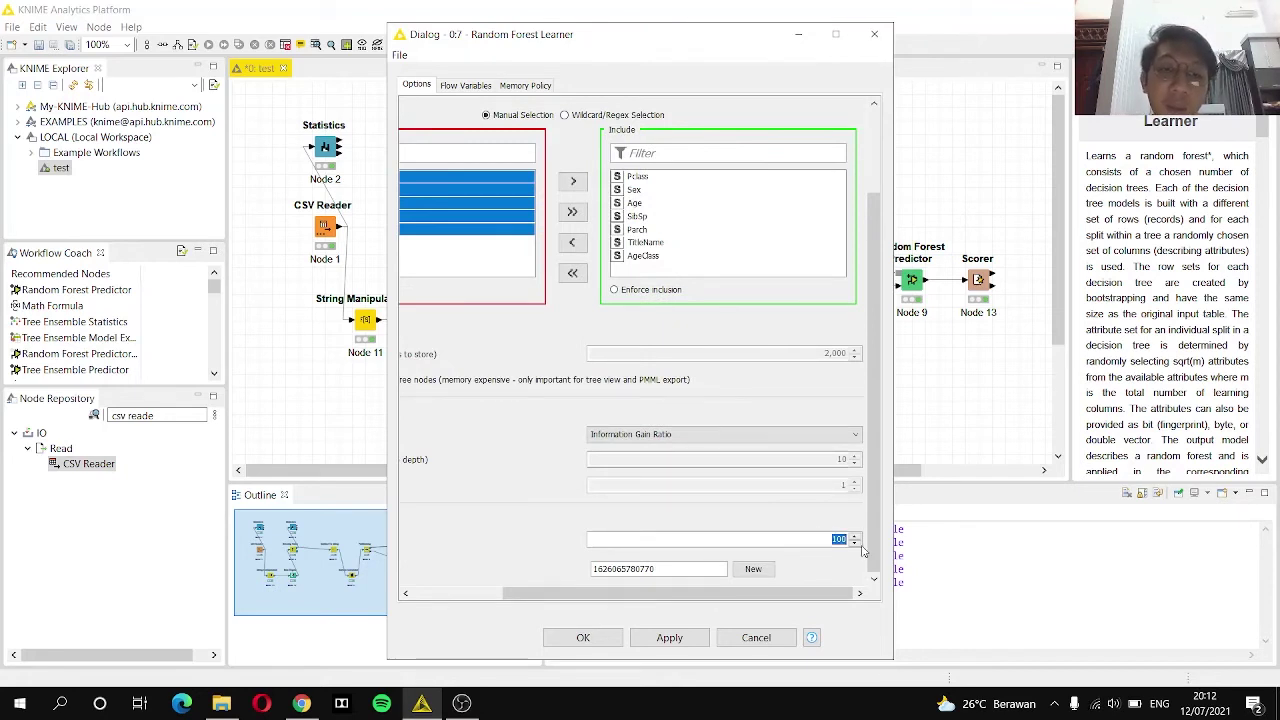
left_click_drag(800, 595, 710, 595)
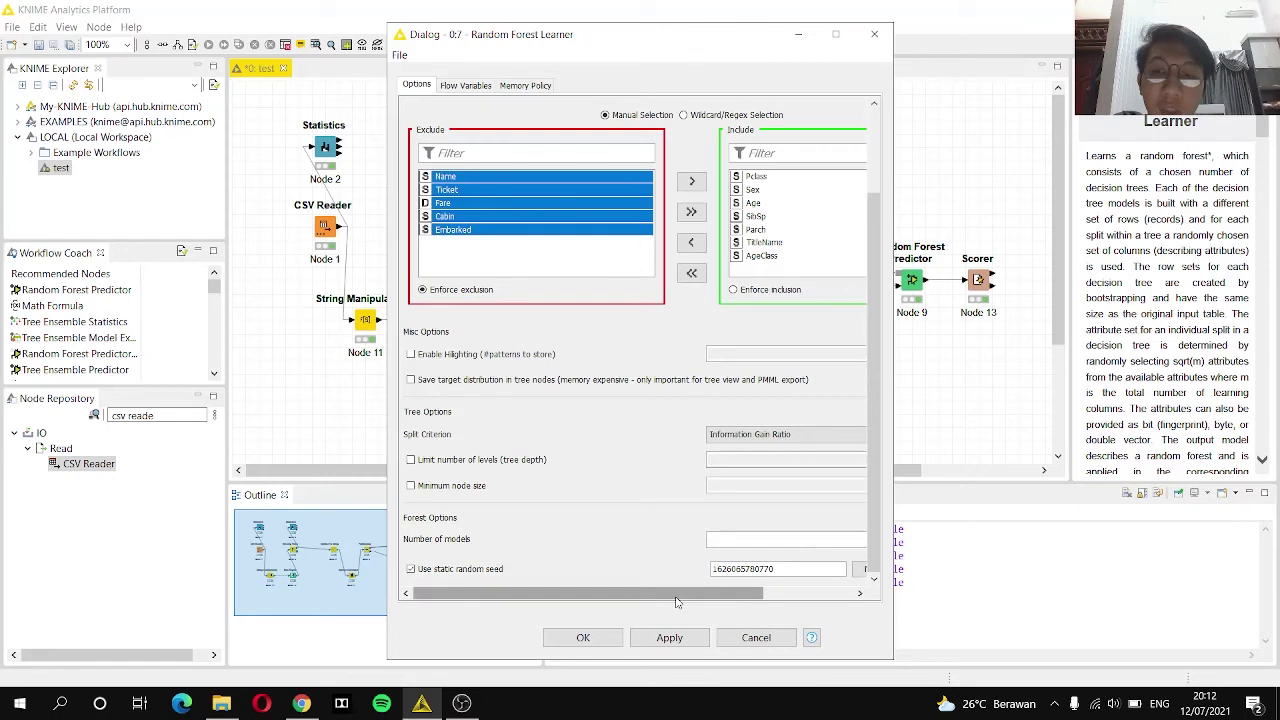
left_click_drag(676, 598, 655, 578)
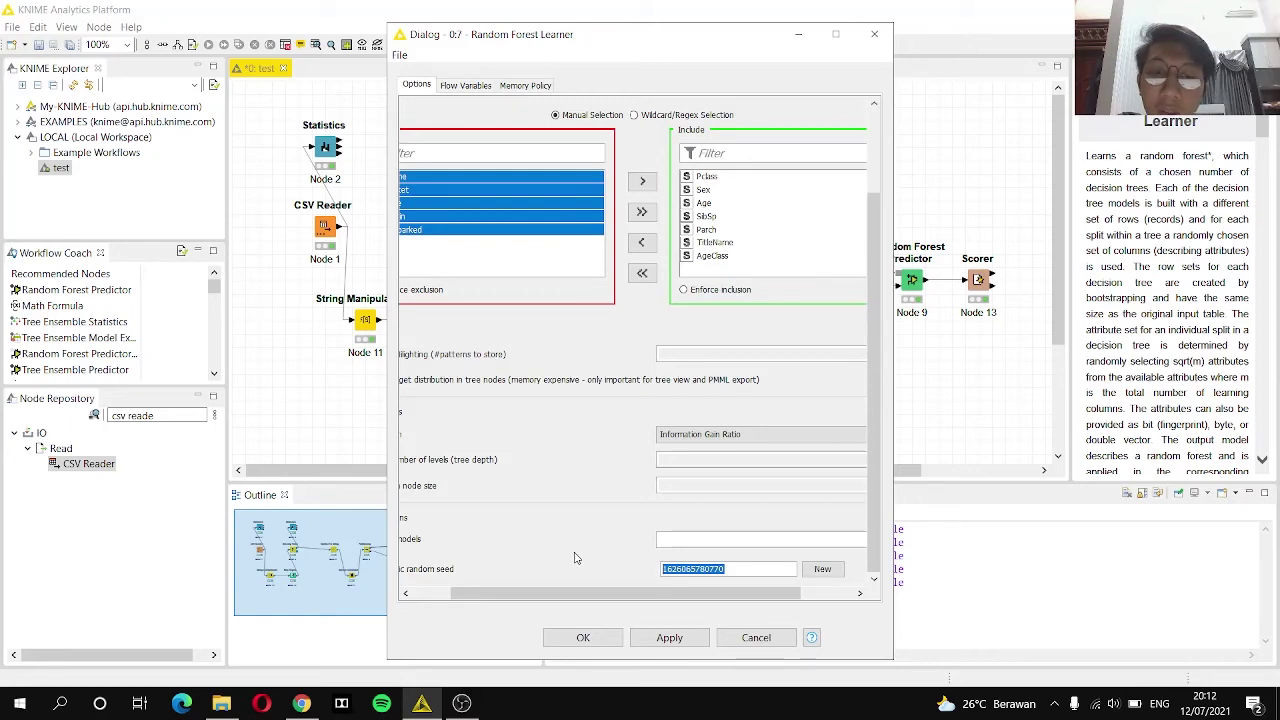
left_click(757, 638)
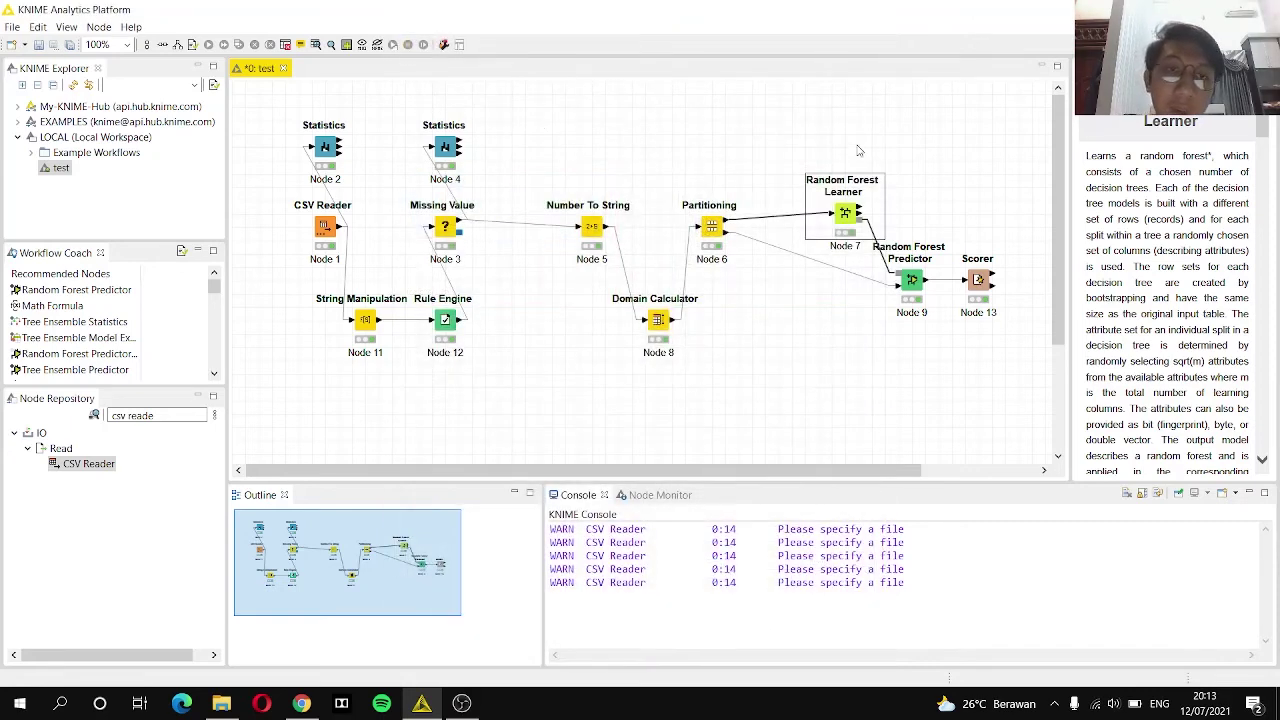
View the Random Forest Learner's model content and its attribute statistics table, closing each window
right_click(851, 189)
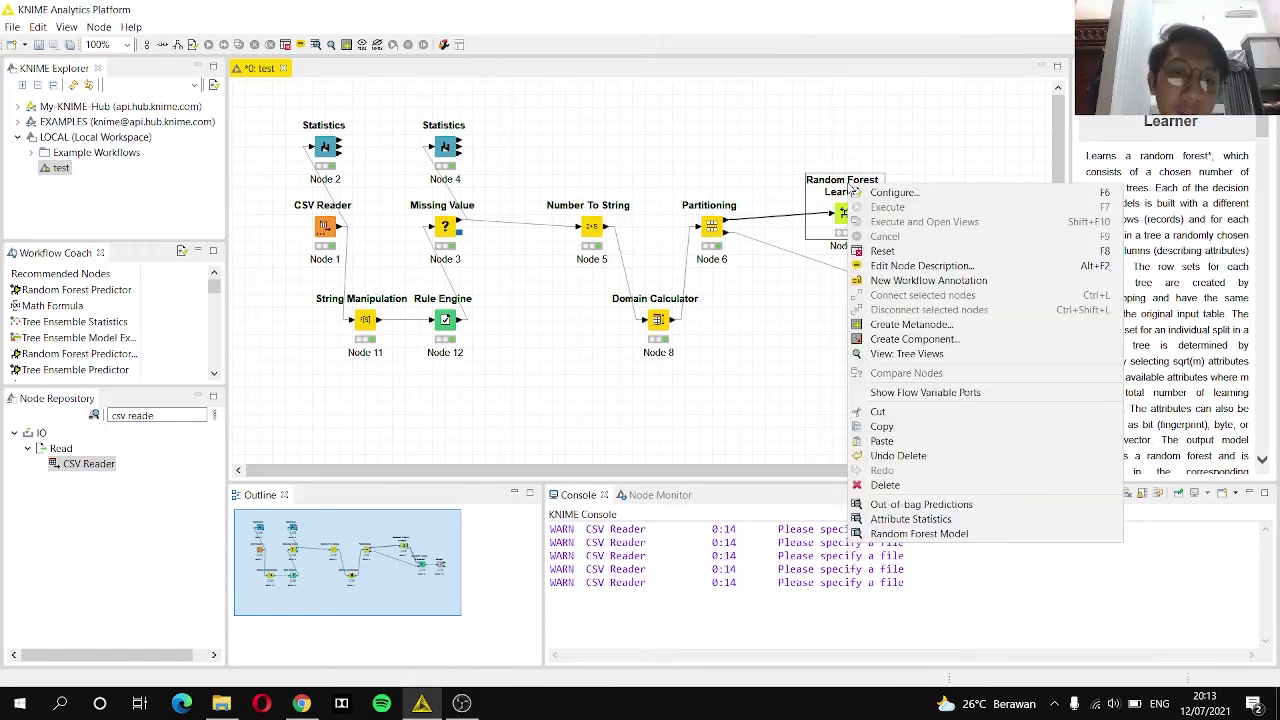
left_click(920, 534)
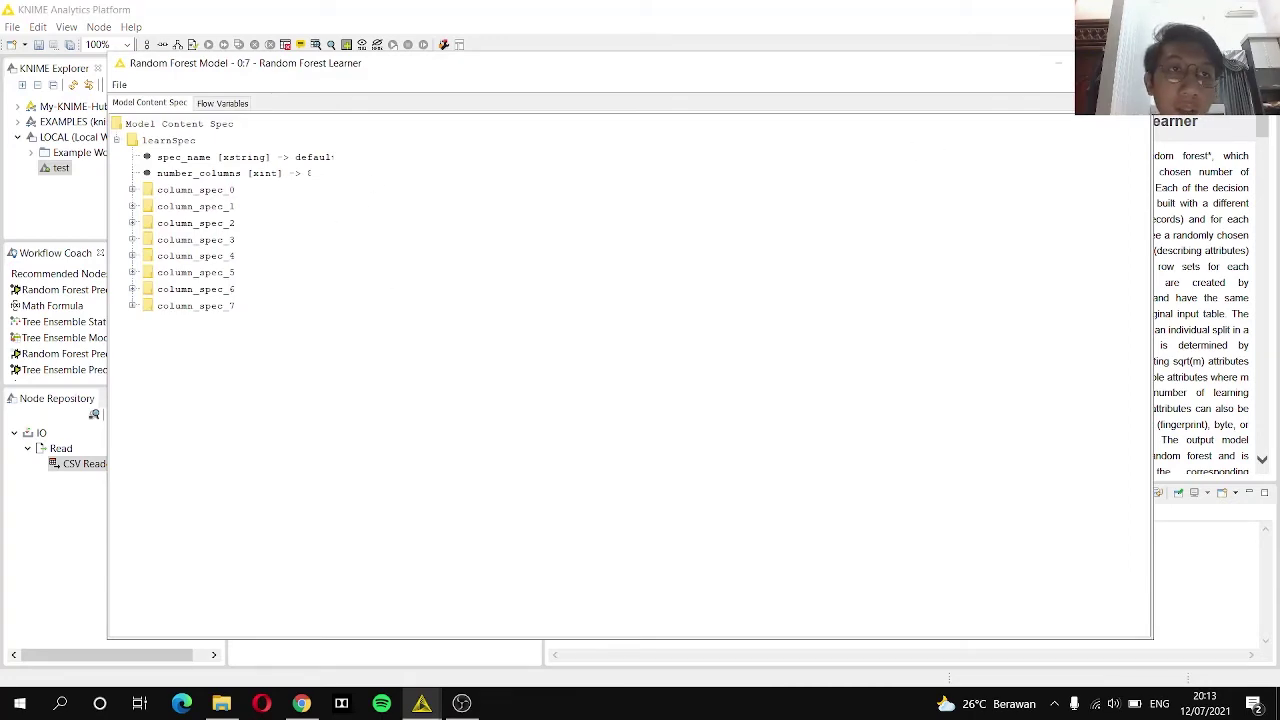
key("alt+F4")
right_click(833, 200)
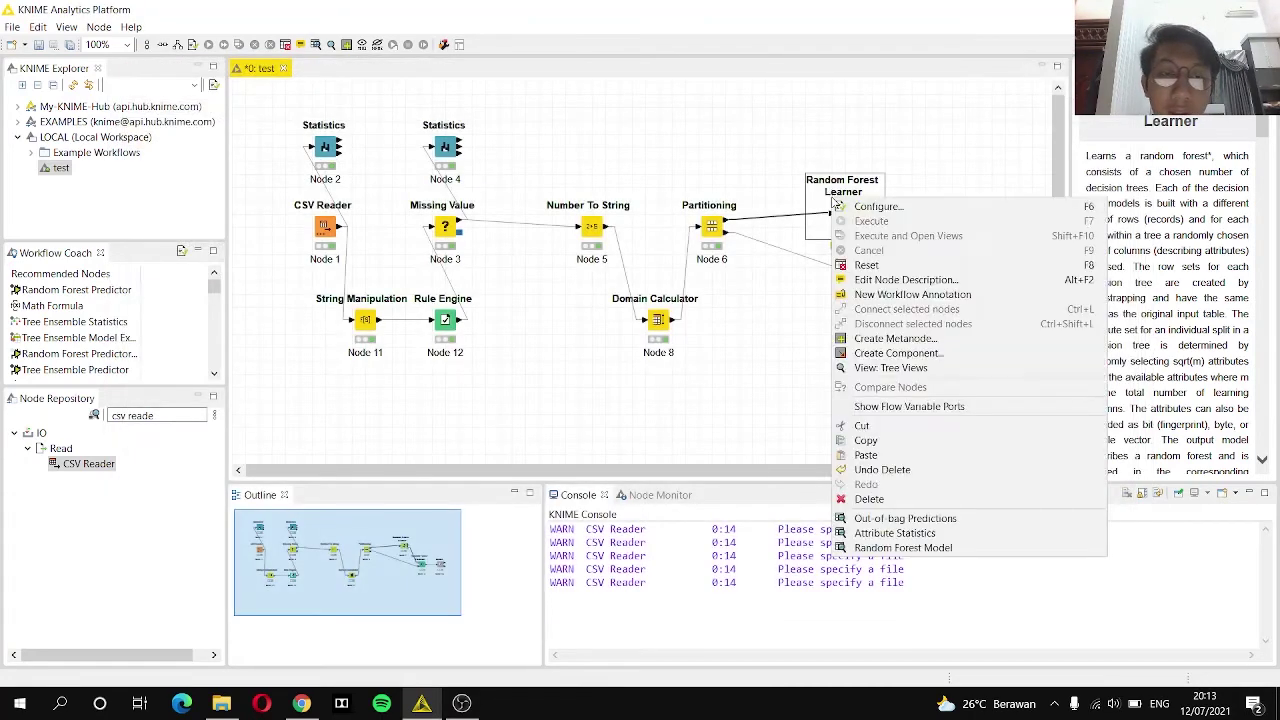
left_click(900, 533)
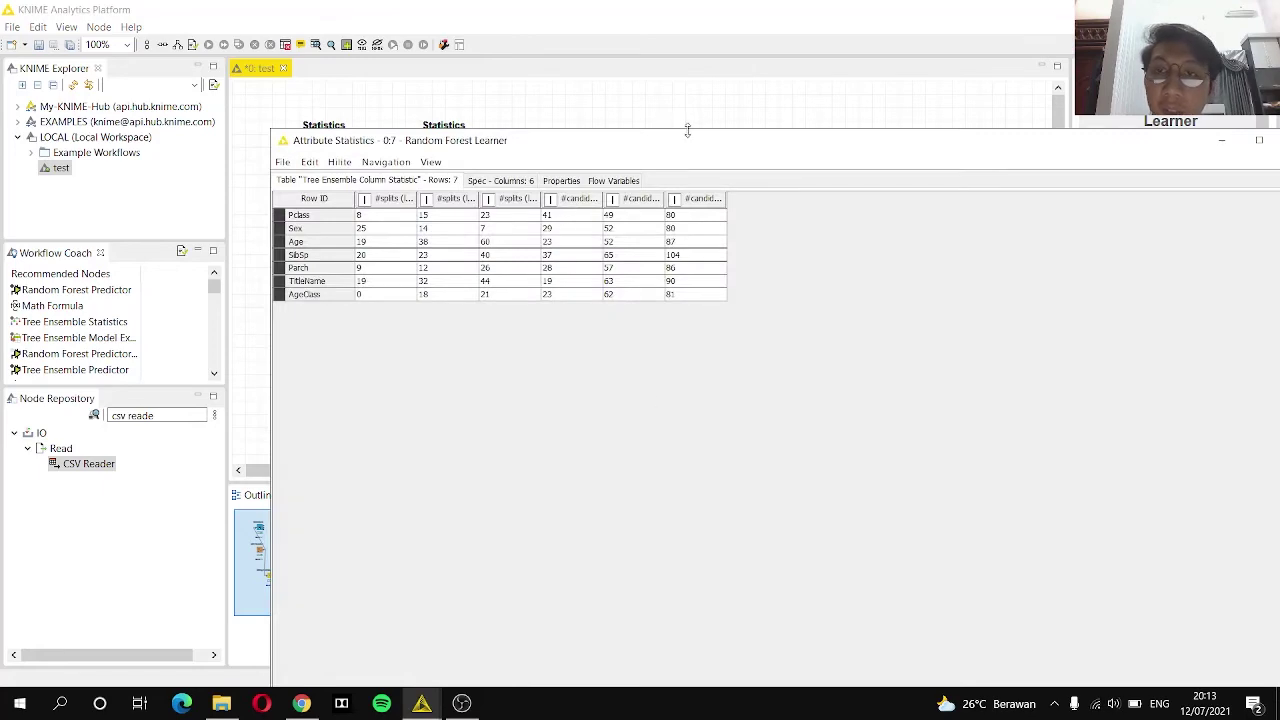
left_click_drag(688, 140, 592, 118)
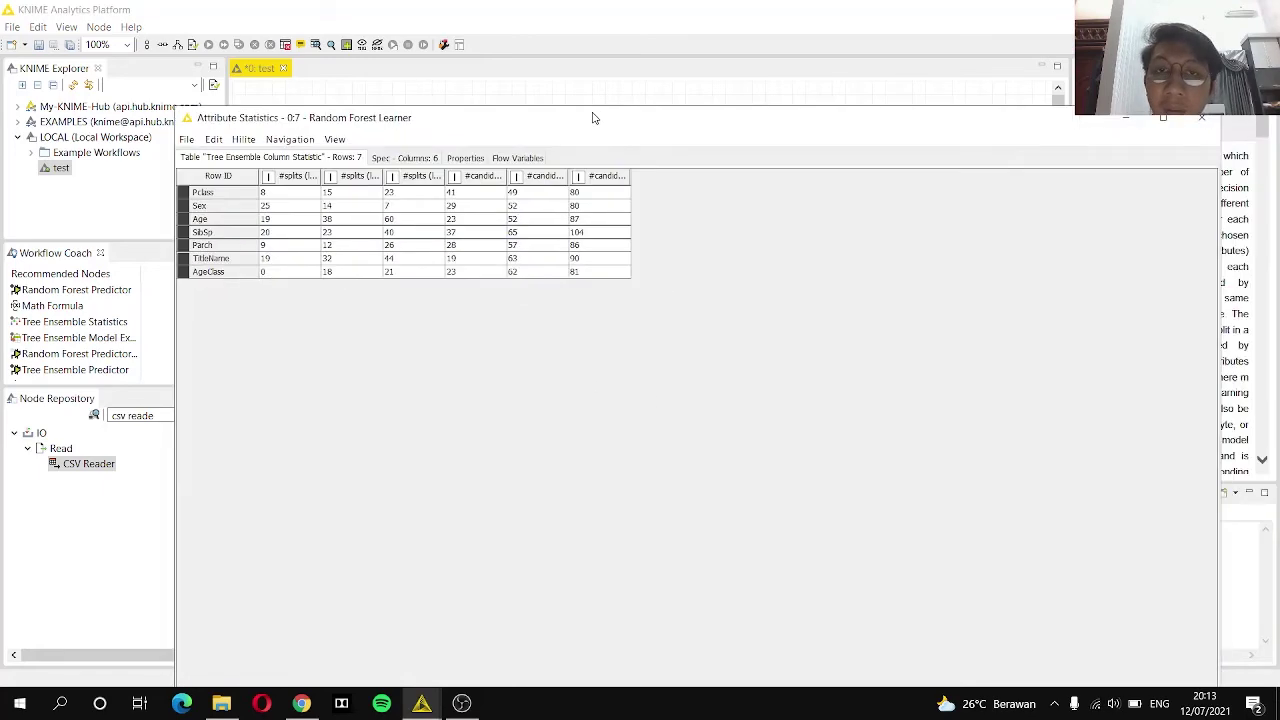
left_click(1205, 121)
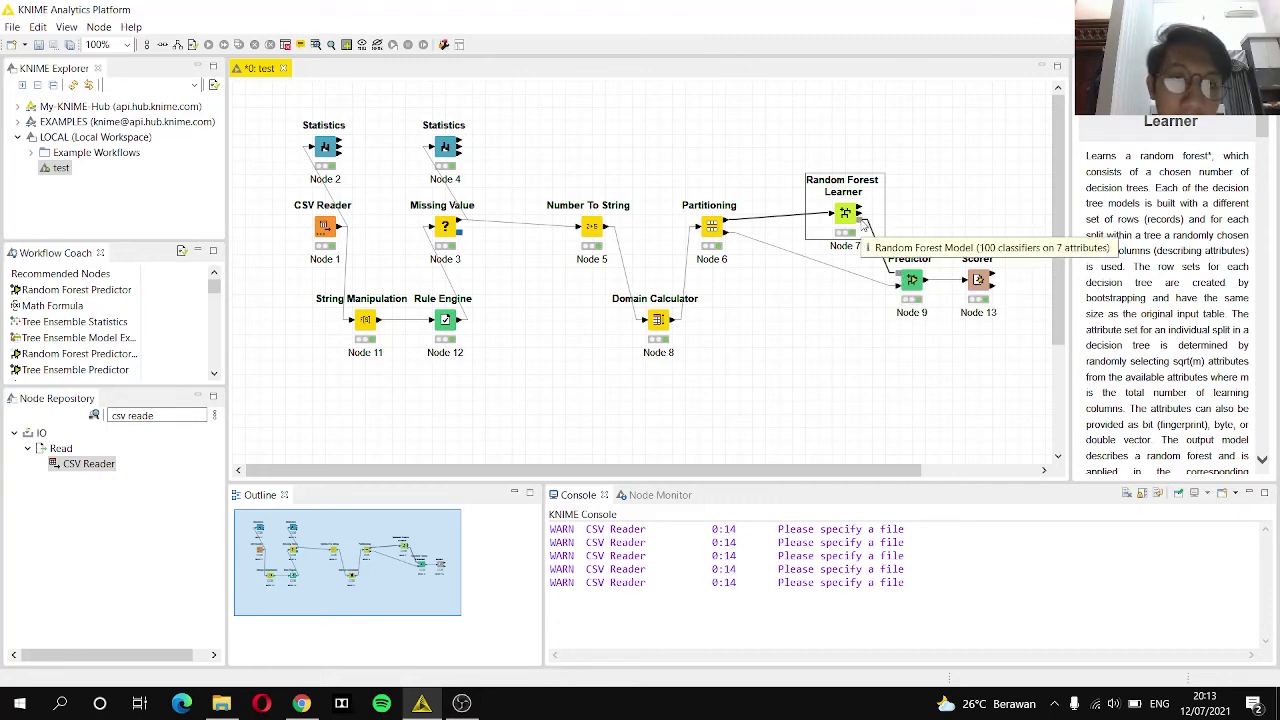
View the Random Forest Predictor's prediction output, compare the Survived column with the predicted survival and its confidence, and close the table
left_click_drag(862, 226, 903, 278)
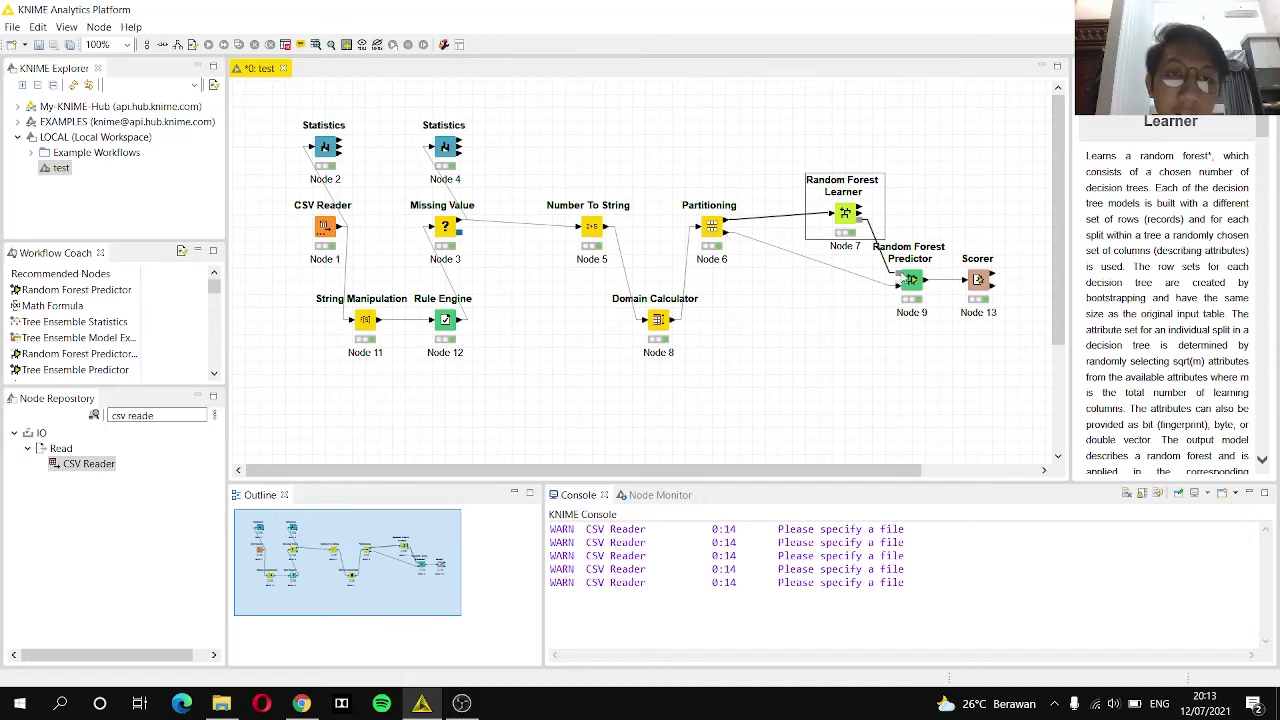
left_click(911, 281)
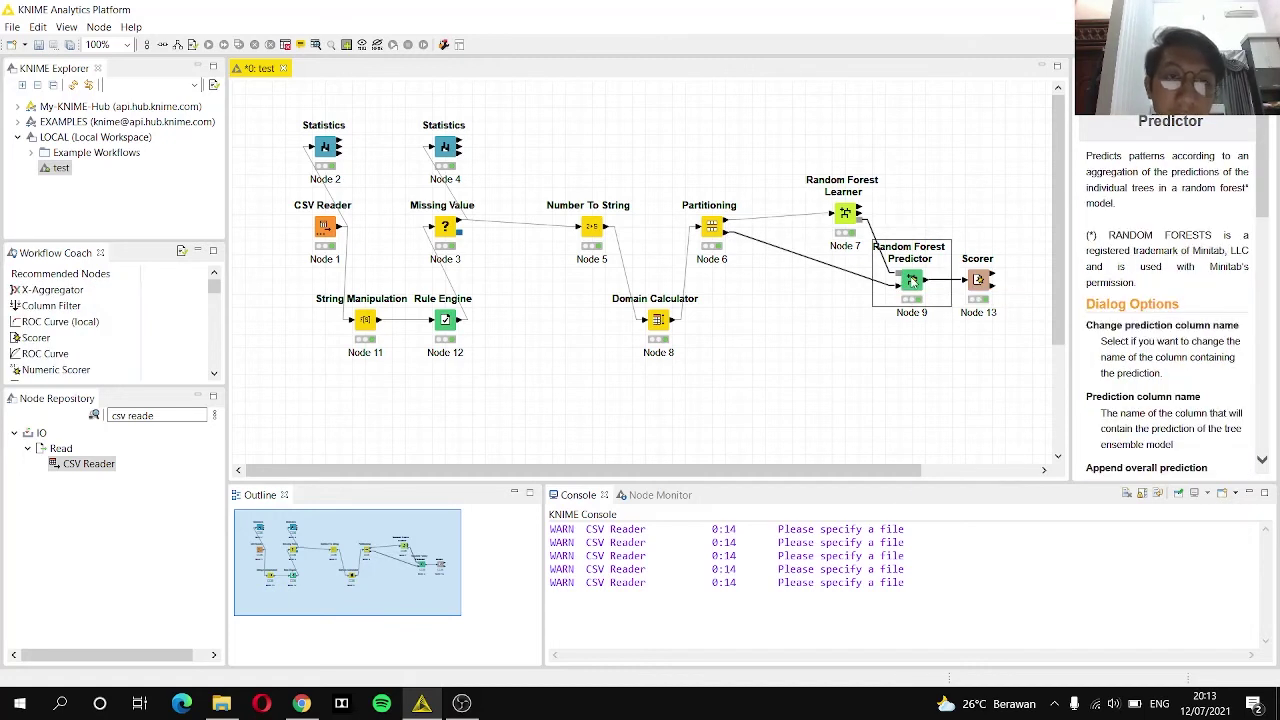
right_click(911, 281)
left_click(992, 578)
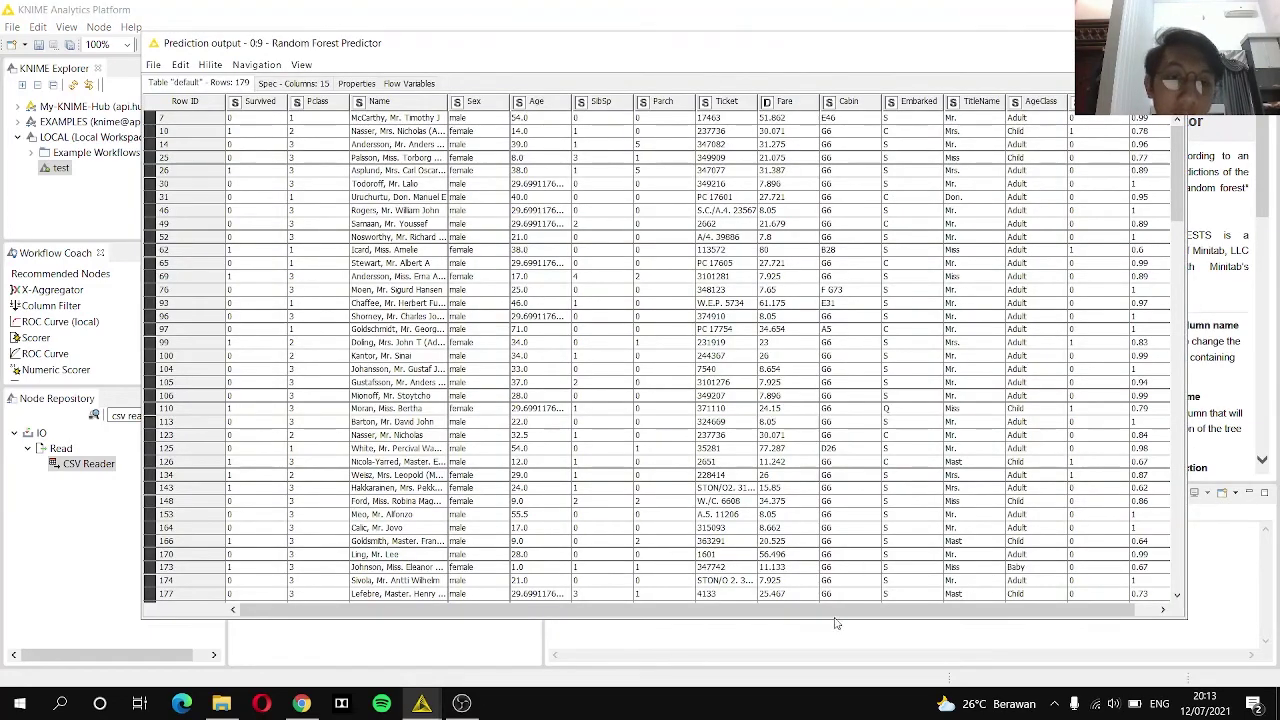
left_click_drag(836, 609, 858, 609)
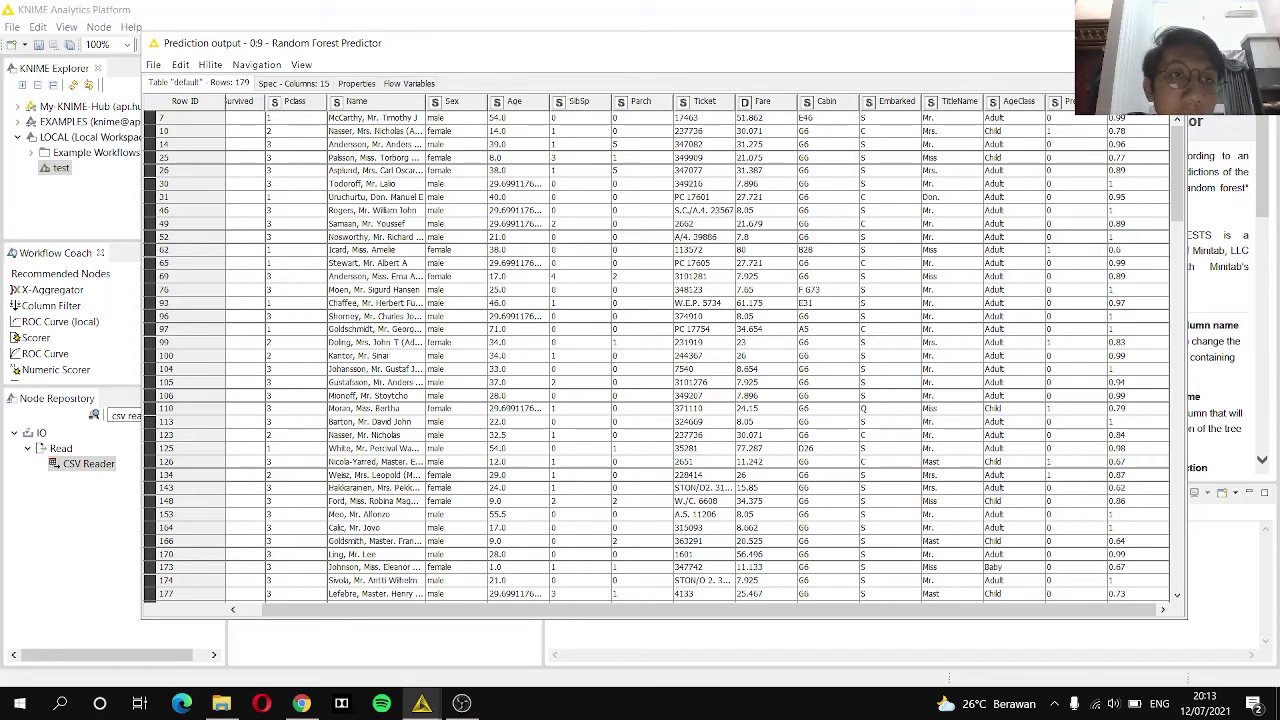
left_click(1065, 101)
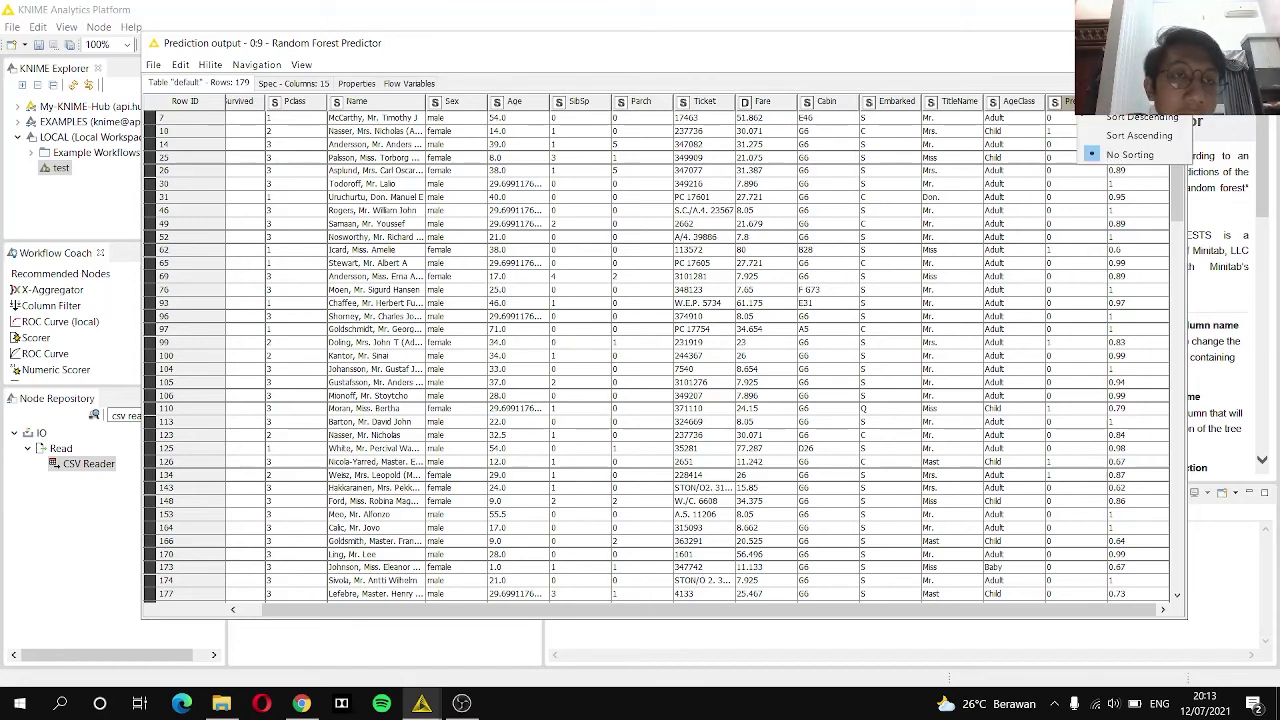
left_click(1071, 67)
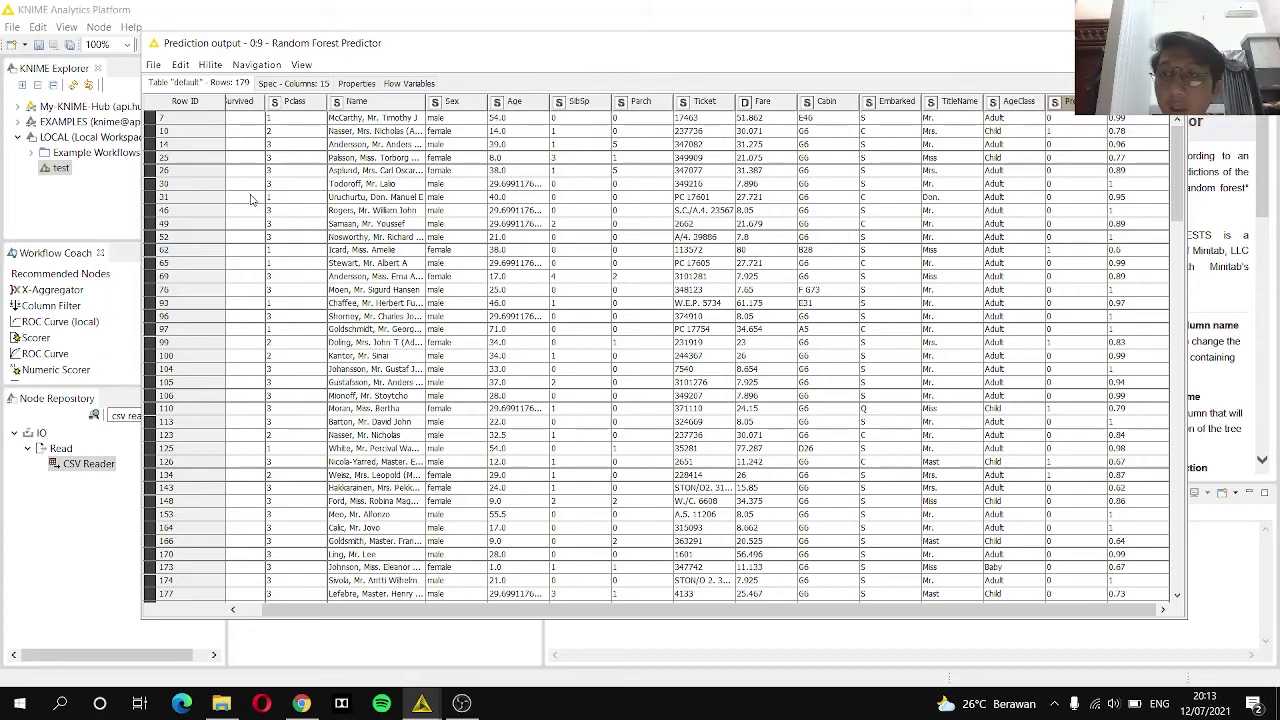
scroll(251, 199, "left", 1)
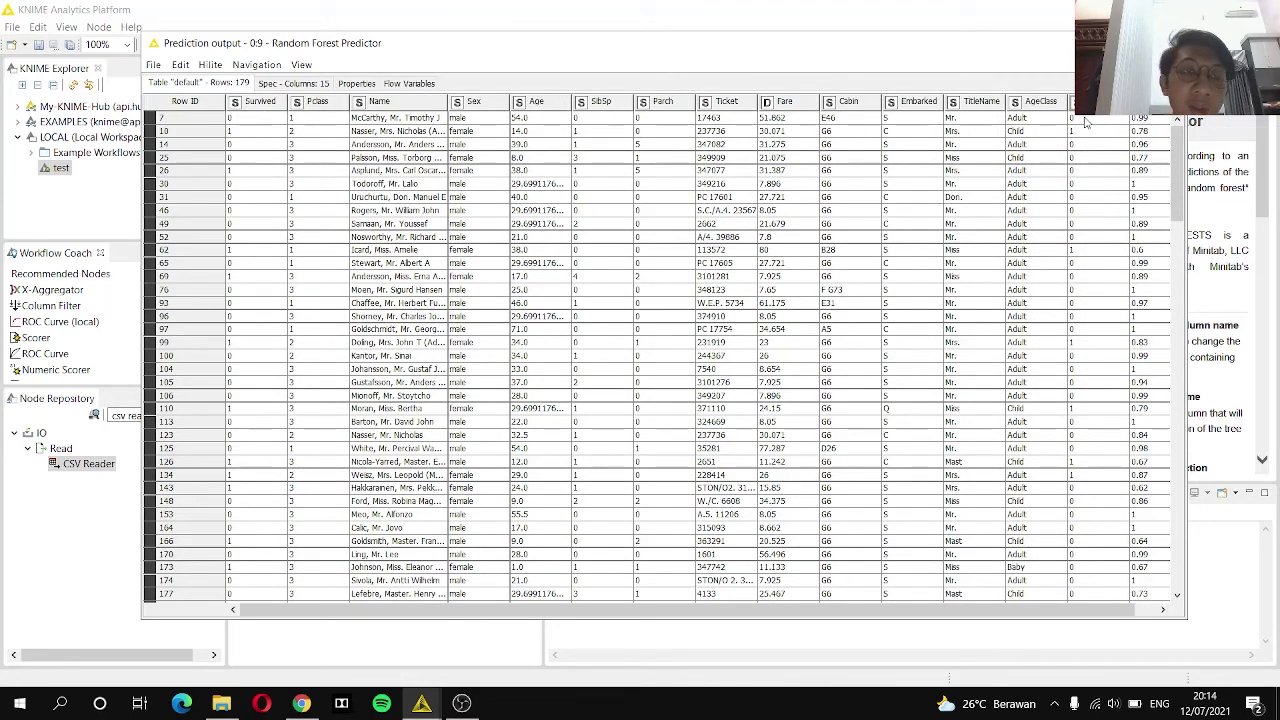
scroll(1087, 121, "right", 1)
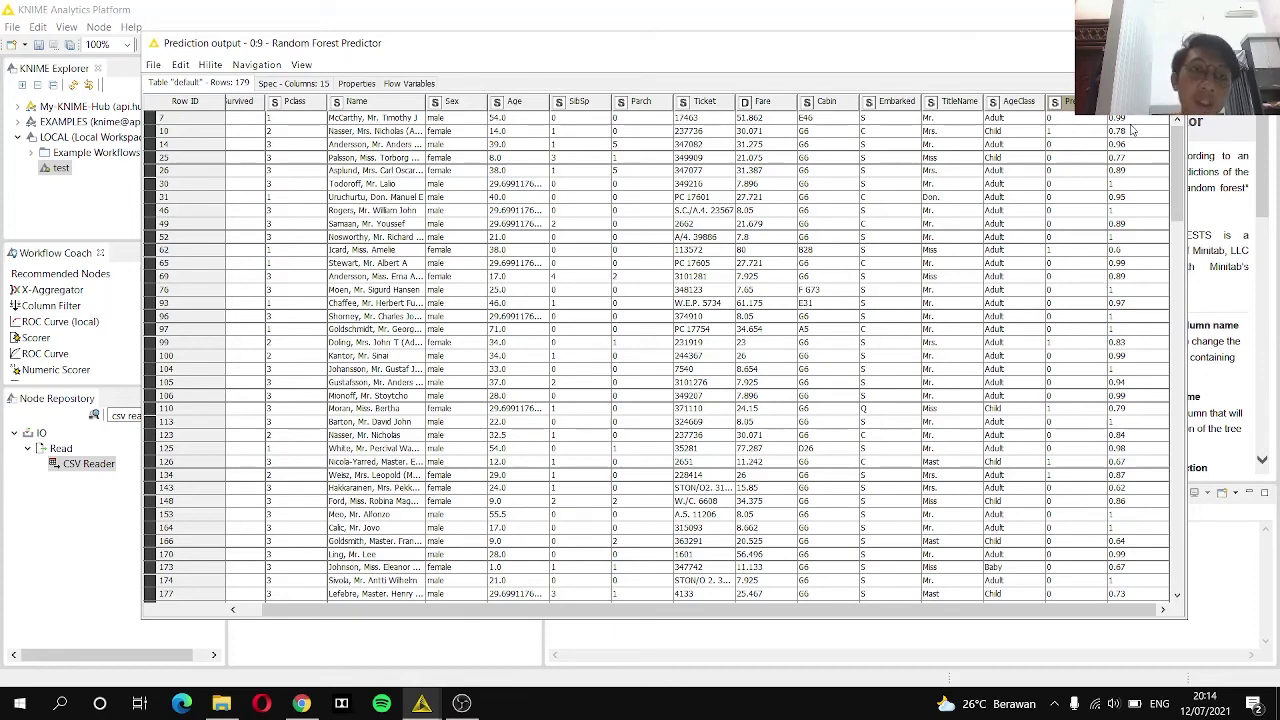
scroll(1133, 127, "left", 1)
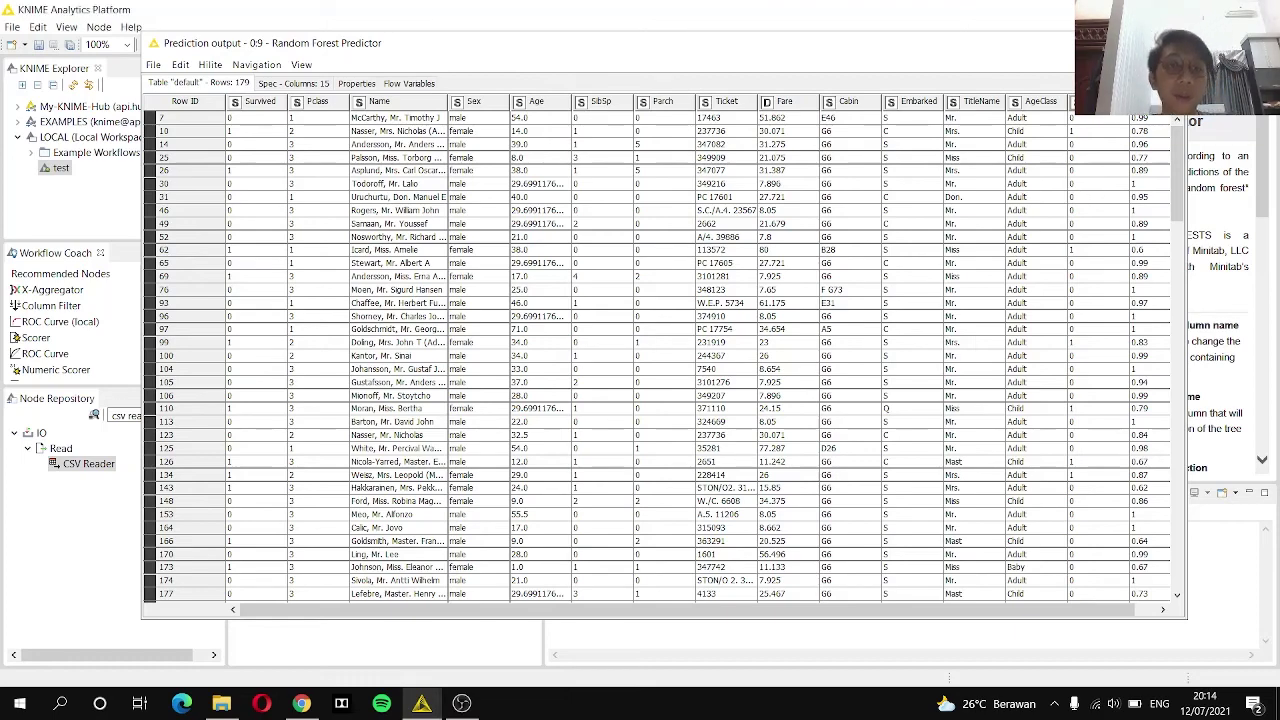
key("alt+F4")
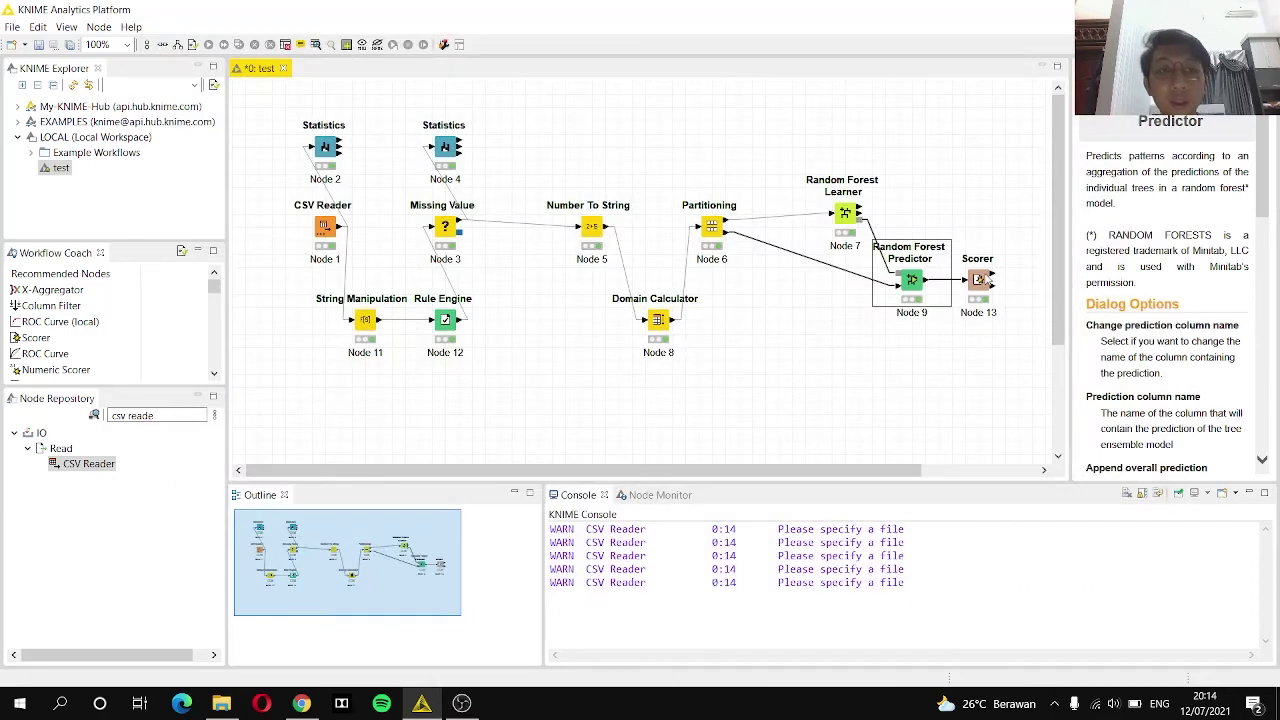
Open the Scorer configuration, review the first and second columns being compared, and close it without changes
left_click(986, 280)
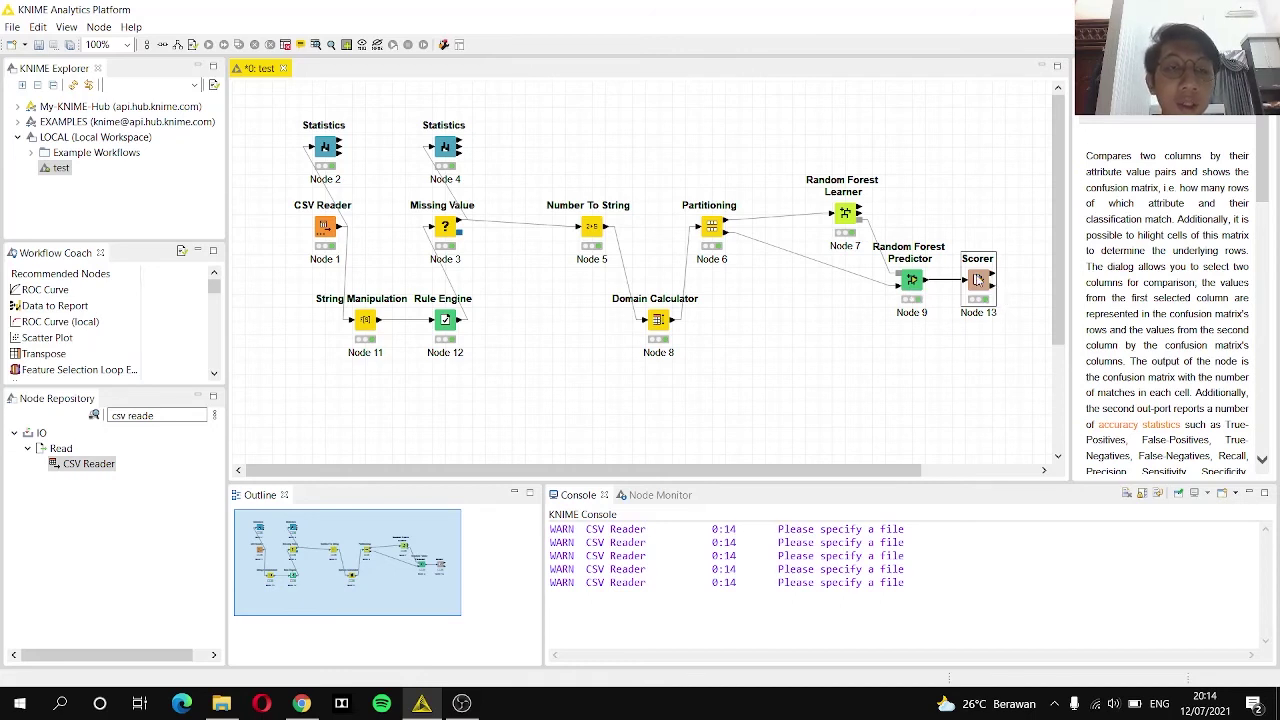
right_click(978, 280)
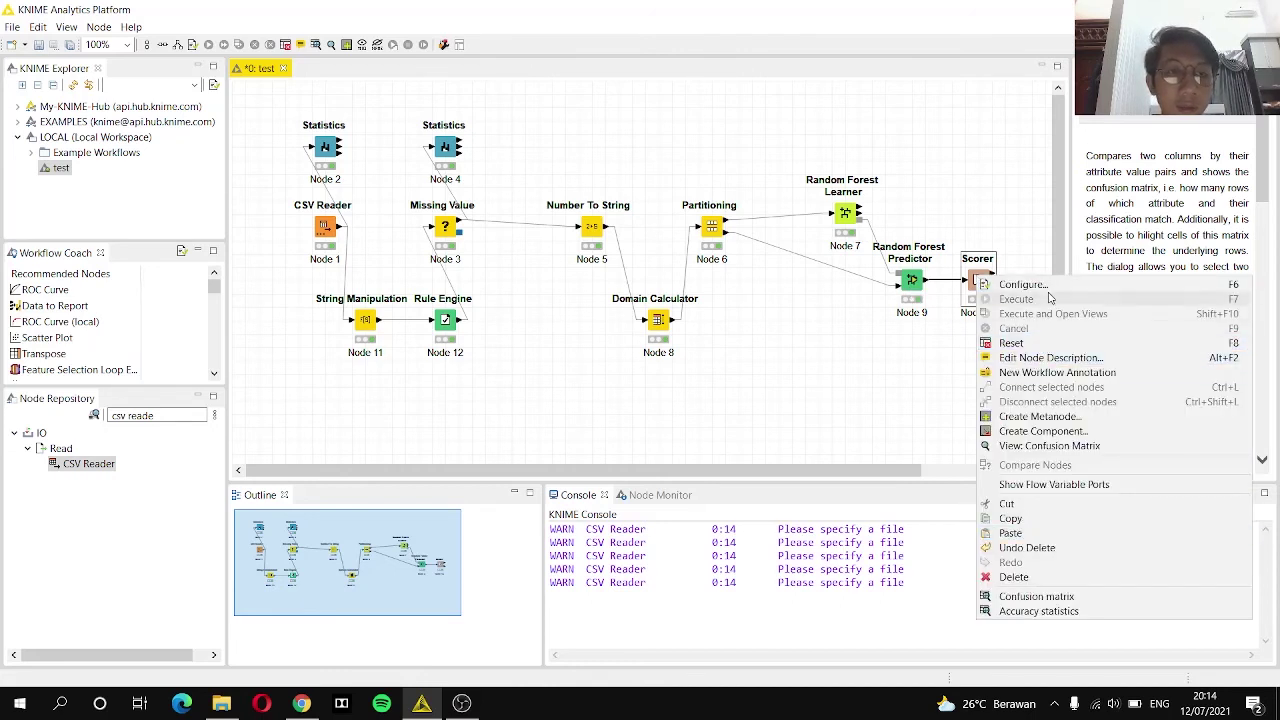
left_click(1020, 285)
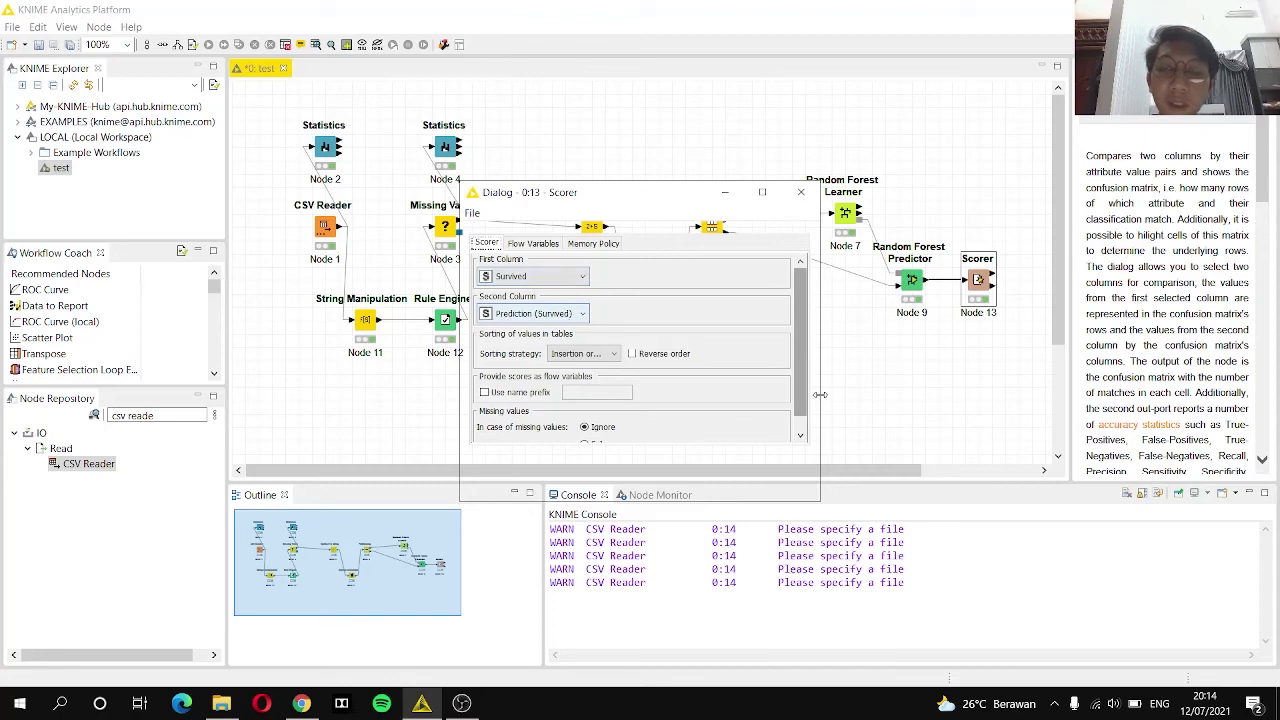
left_click(814, 199)
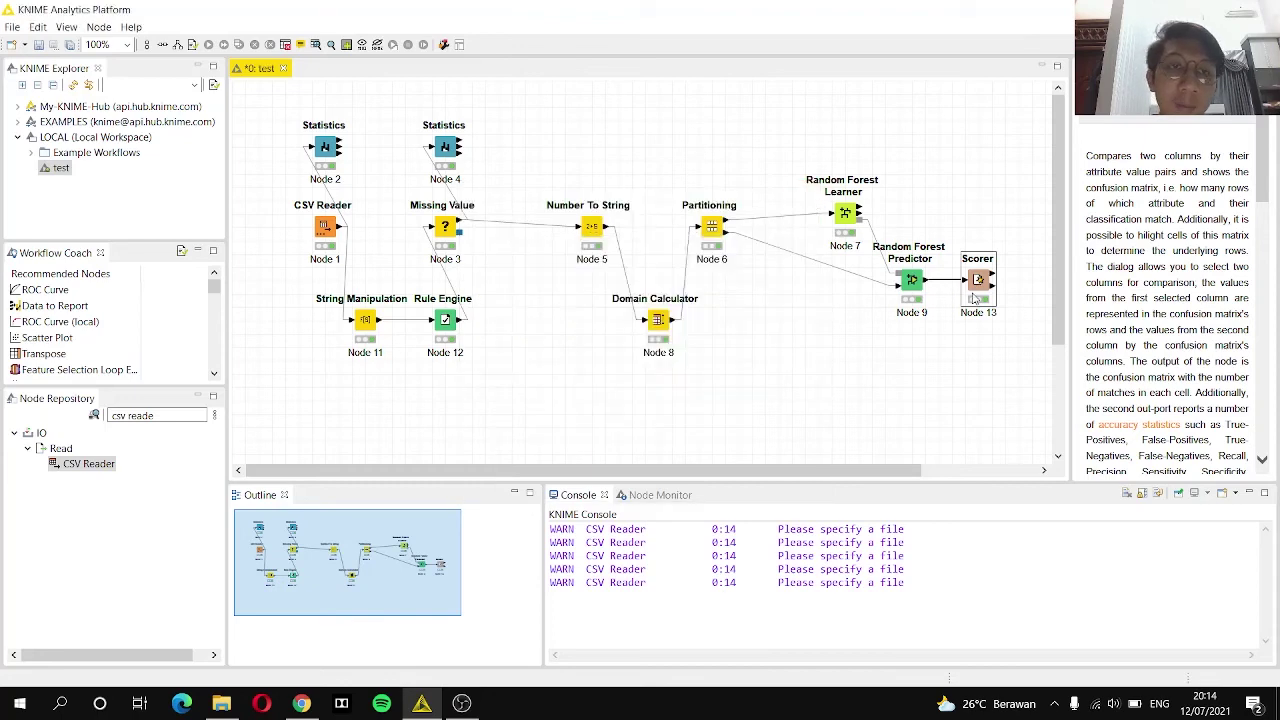
Open the Scorer's confusion matrix view and examine the classification counts, accuracy and error
right_click(968, 289)
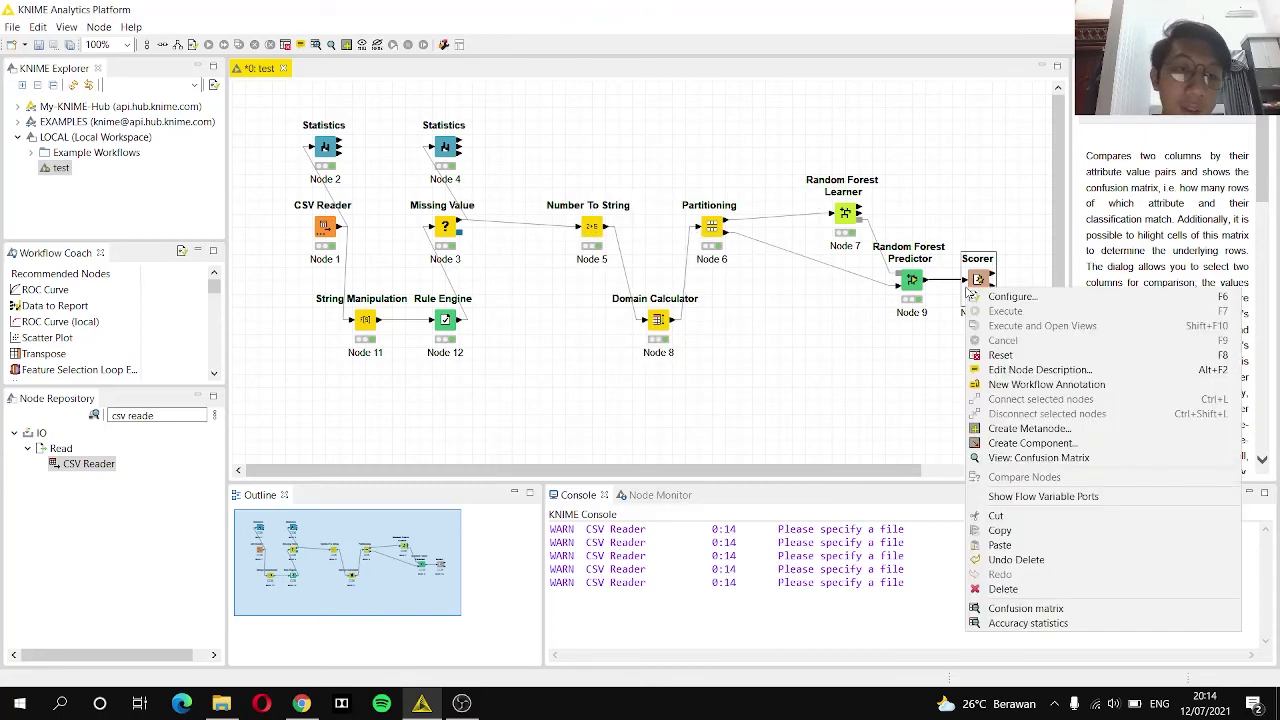
left_click(1038, 458)
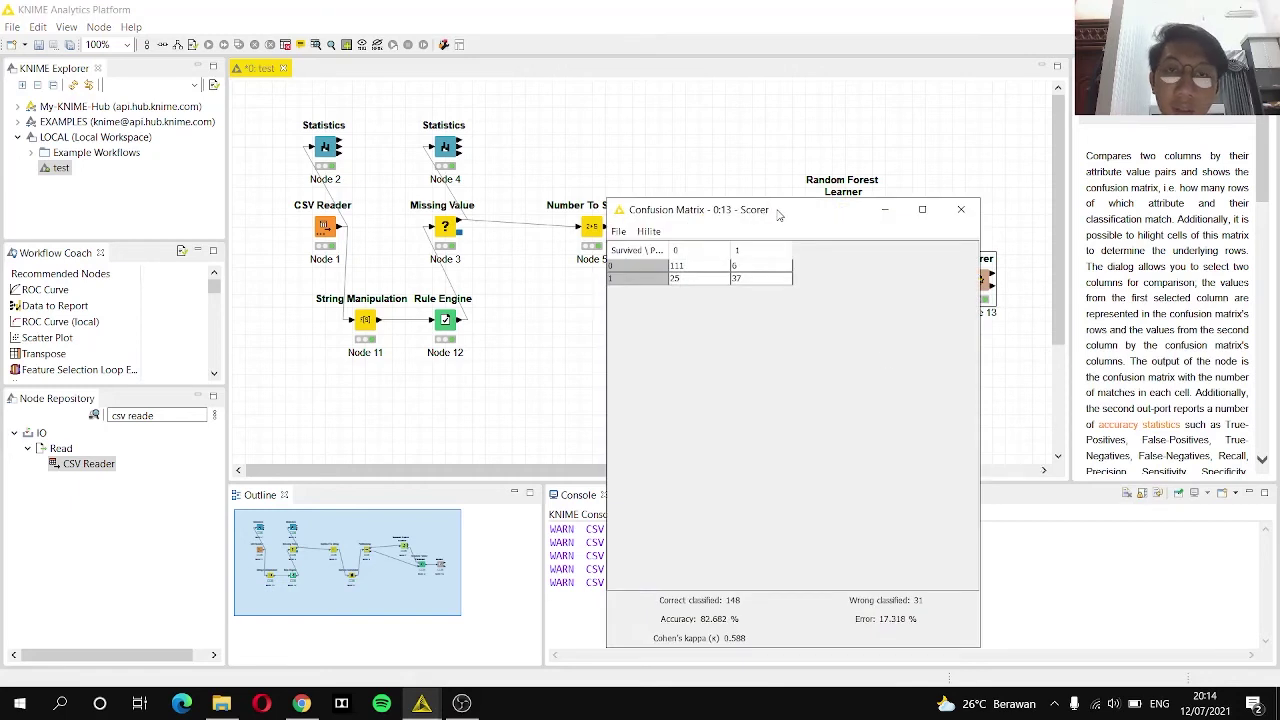
left_click_drag(727, 213, 619, 101)
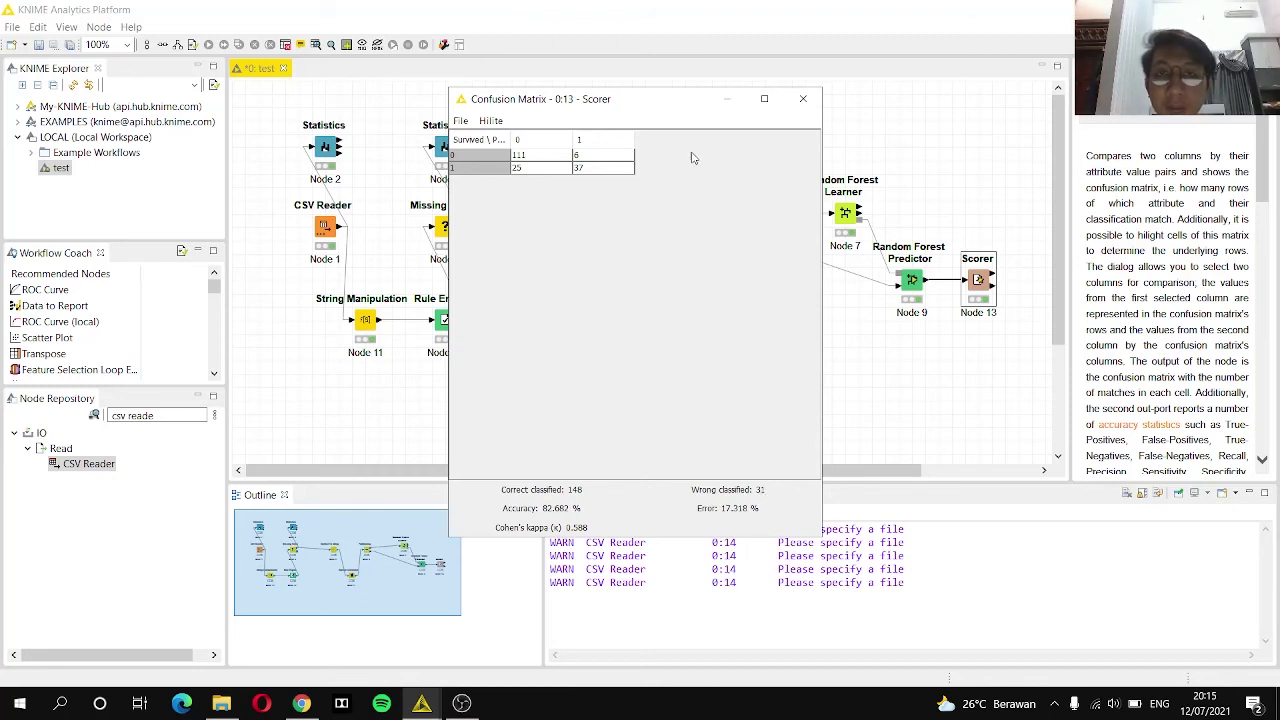
left_click_drag(643, 110, 654, 73)
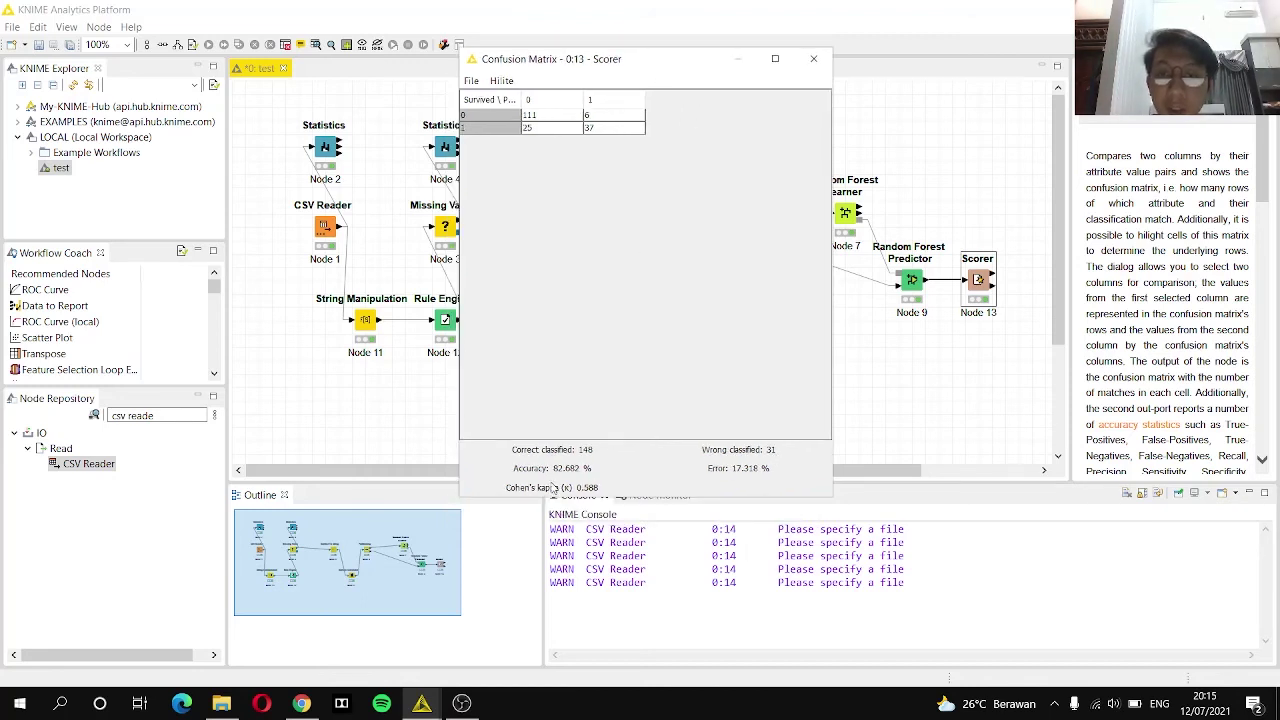